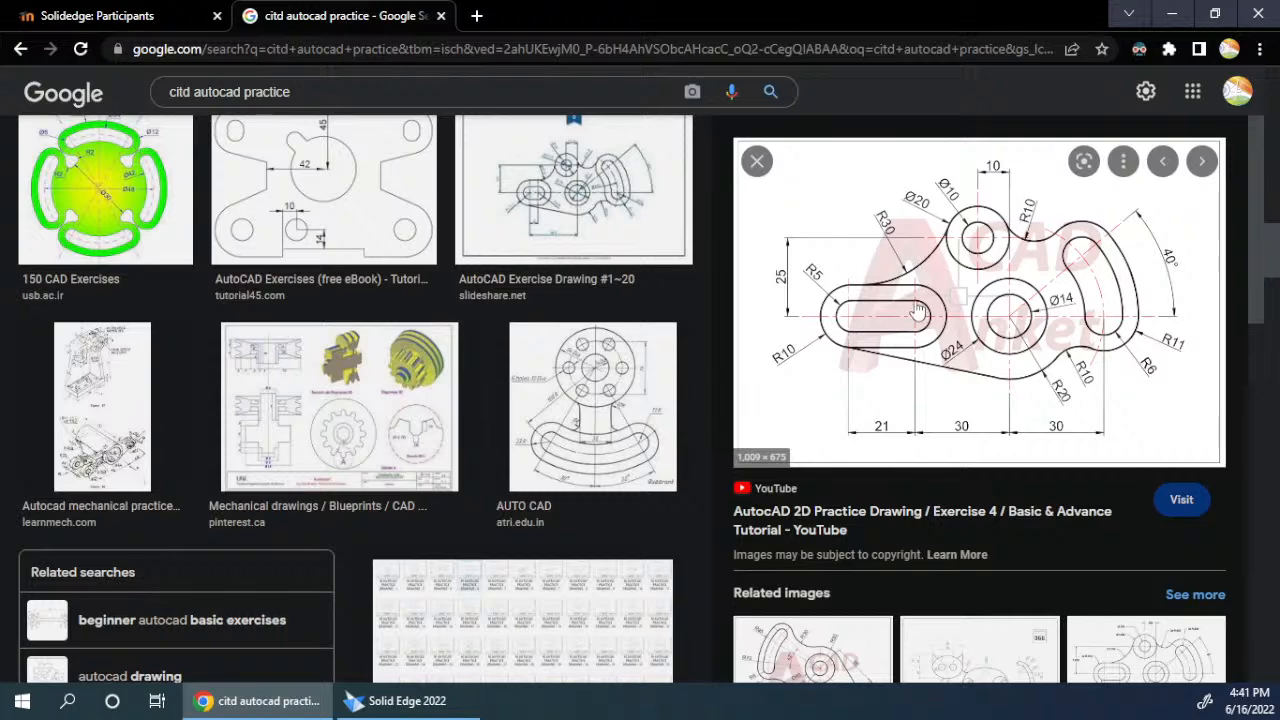
Step: Switch to WhatsApp Web, download the shared 2D practice drawing and open it in the photo viewer
{"action": "right_click", "coordinate": [981, 280]}
{"action": "left_click_drag", "start_coordinate": [0, 8], "coordinate": [325, 0]}
{"action": "left_click", "coordinate": [28, 18]}
{"action": "scroll", "coordinate": [125, 613], "scroll_direction": "up", "scroll_amount": 1}
{"action": "left_click", "coordinate": [1035, 520]}
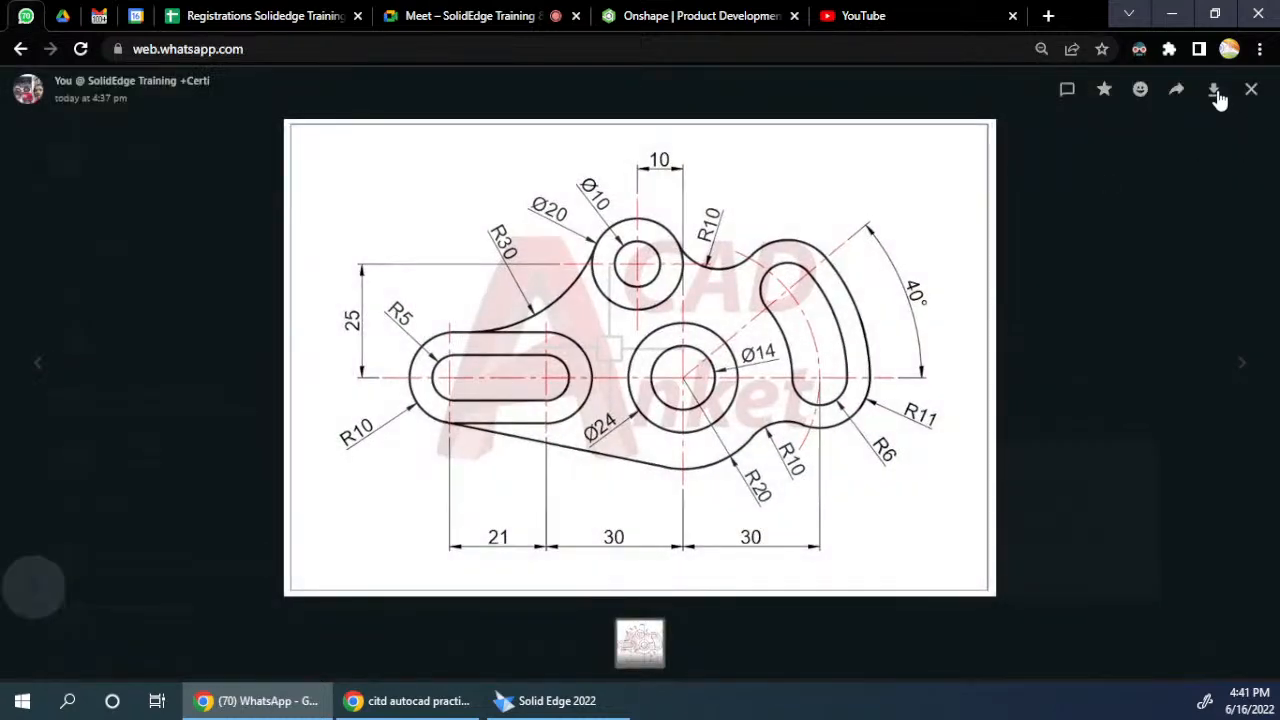
{"action": "left_click", "coordinate": [1215, 92]}
{"action": "left_click", "coordinate": [86, 648]}
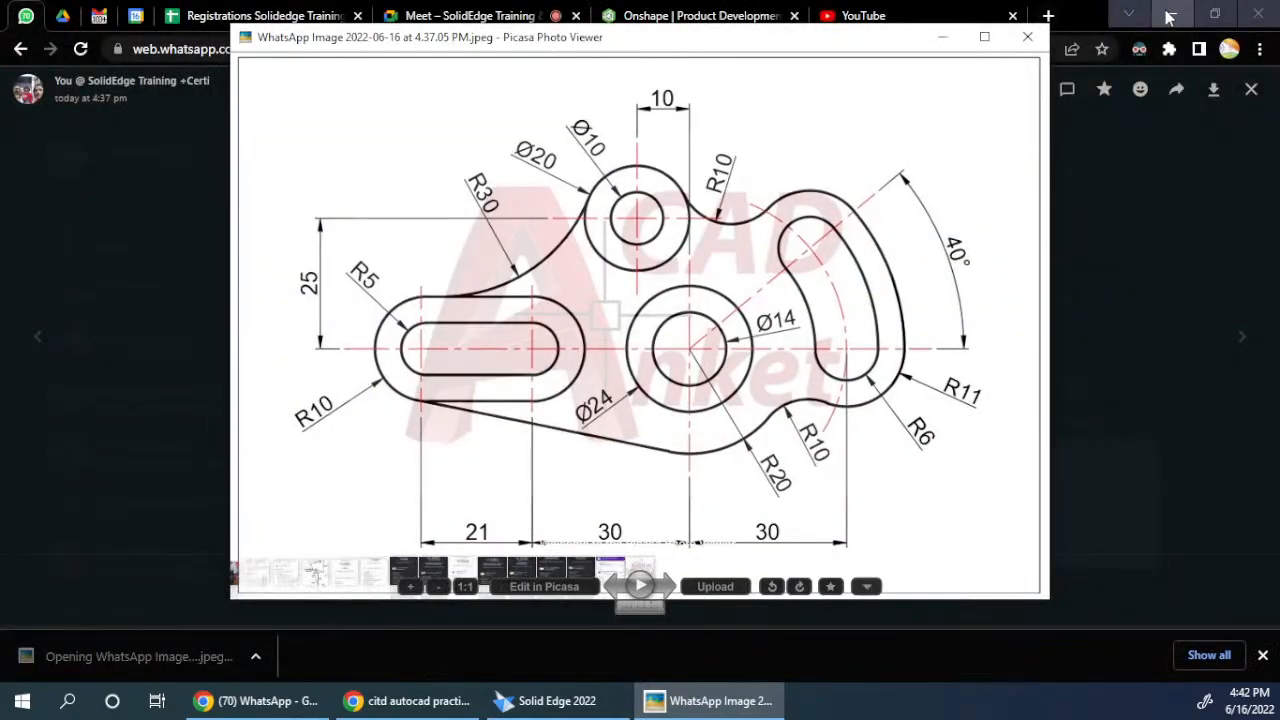
Step: Switch to Solid Edge and create a new ISO Metric Part document
{"action": "left_click", "coordinate": [1170, 17]}
{"action": "left_click", "coordinate": [1172, 14]}
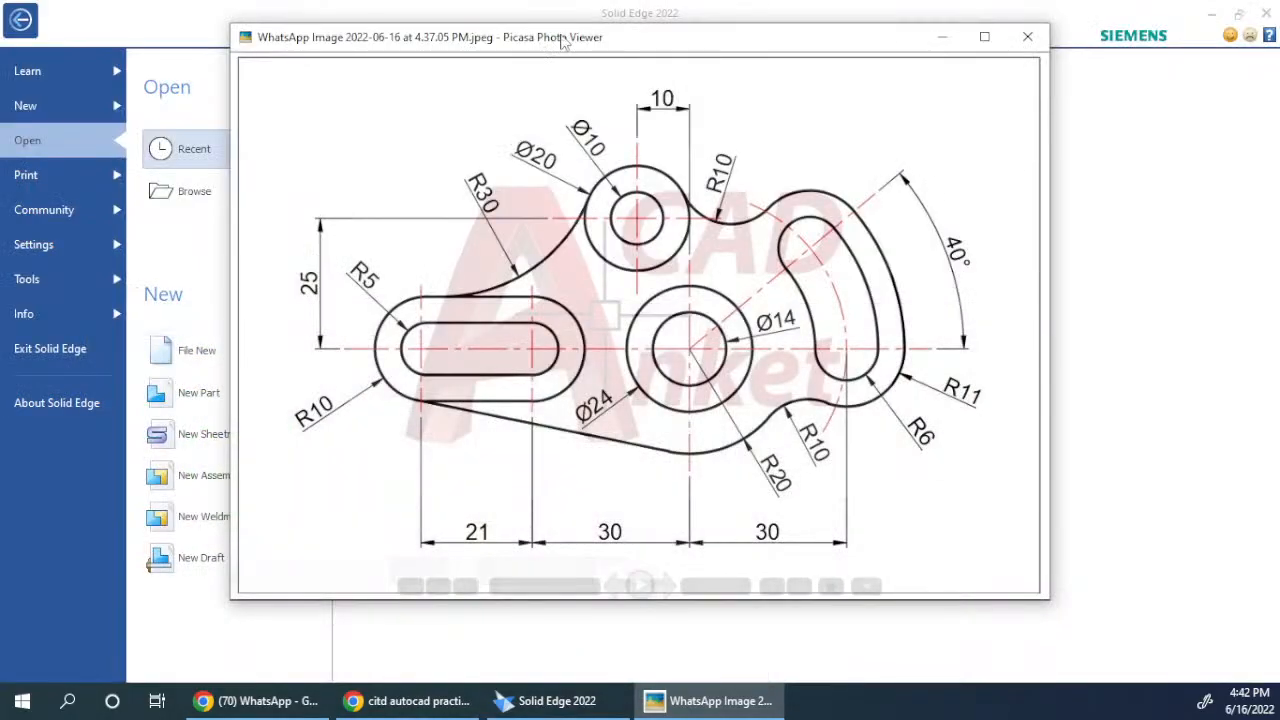
{"action": "left_click", "coordinate": [1080, 18]}
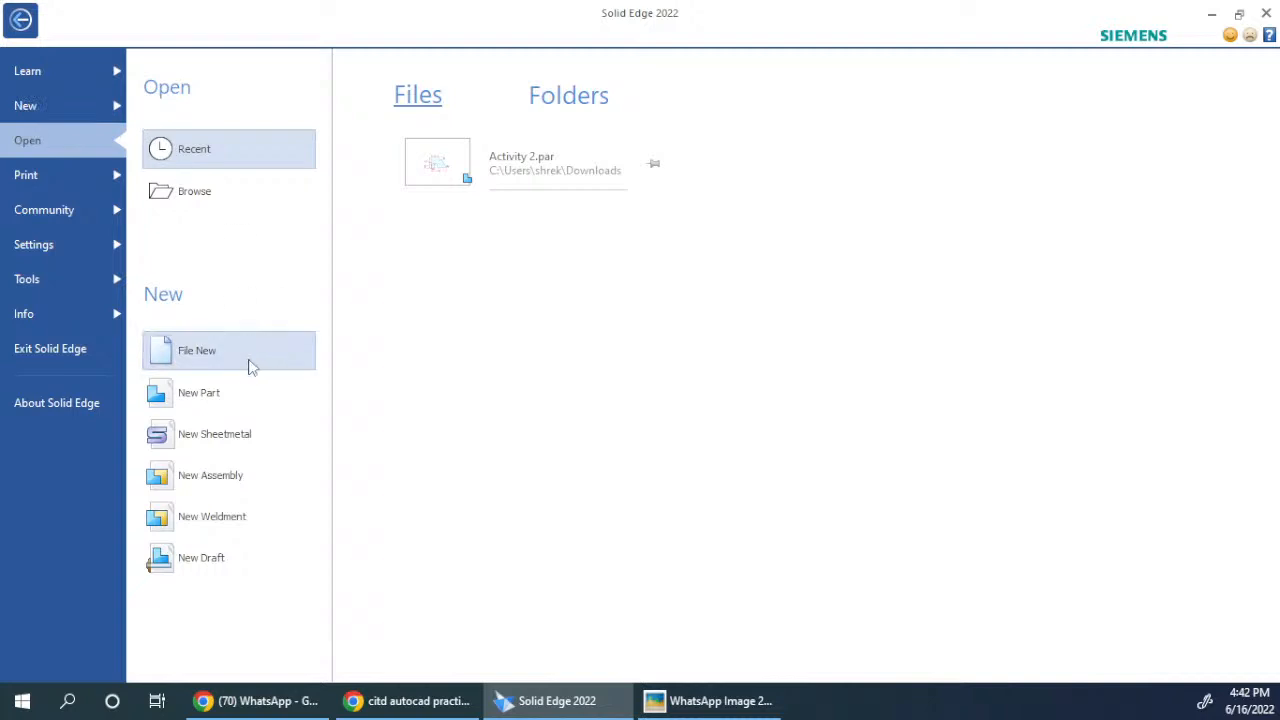
{"action": "left_click", "coordinate": [58, 118]}
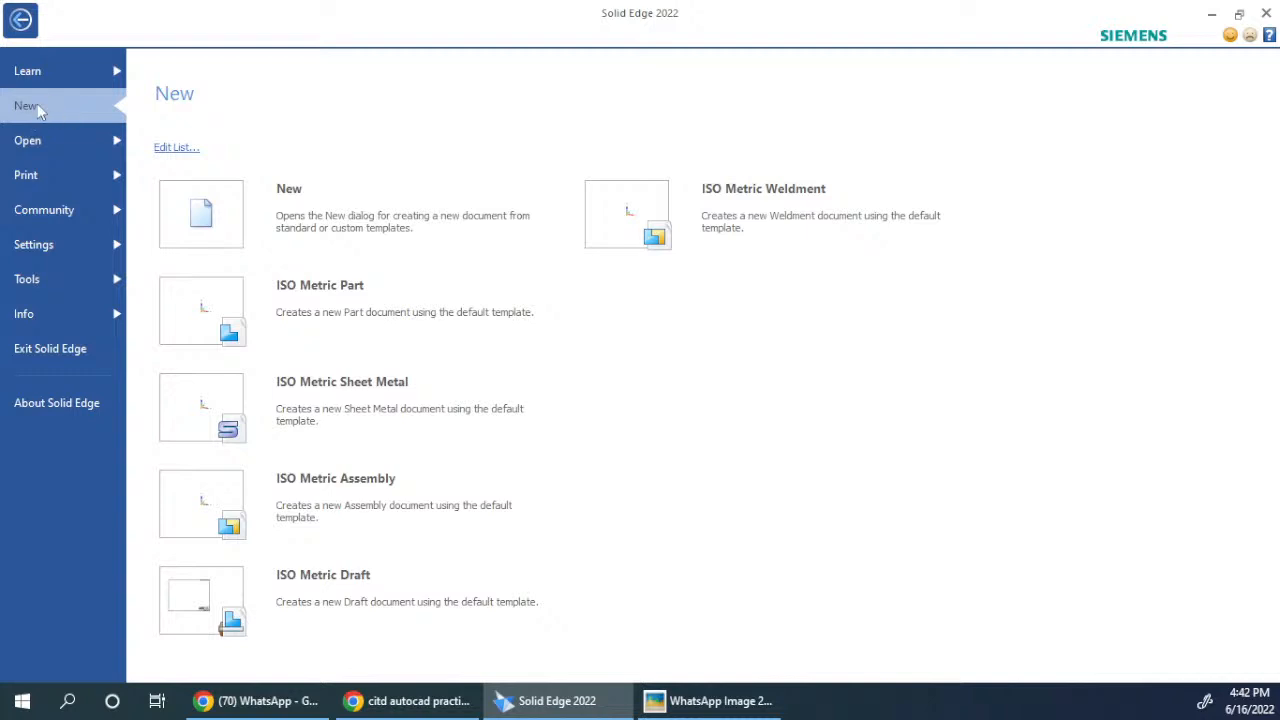
{"action": "left_click", "coordinate": [330, 296]}
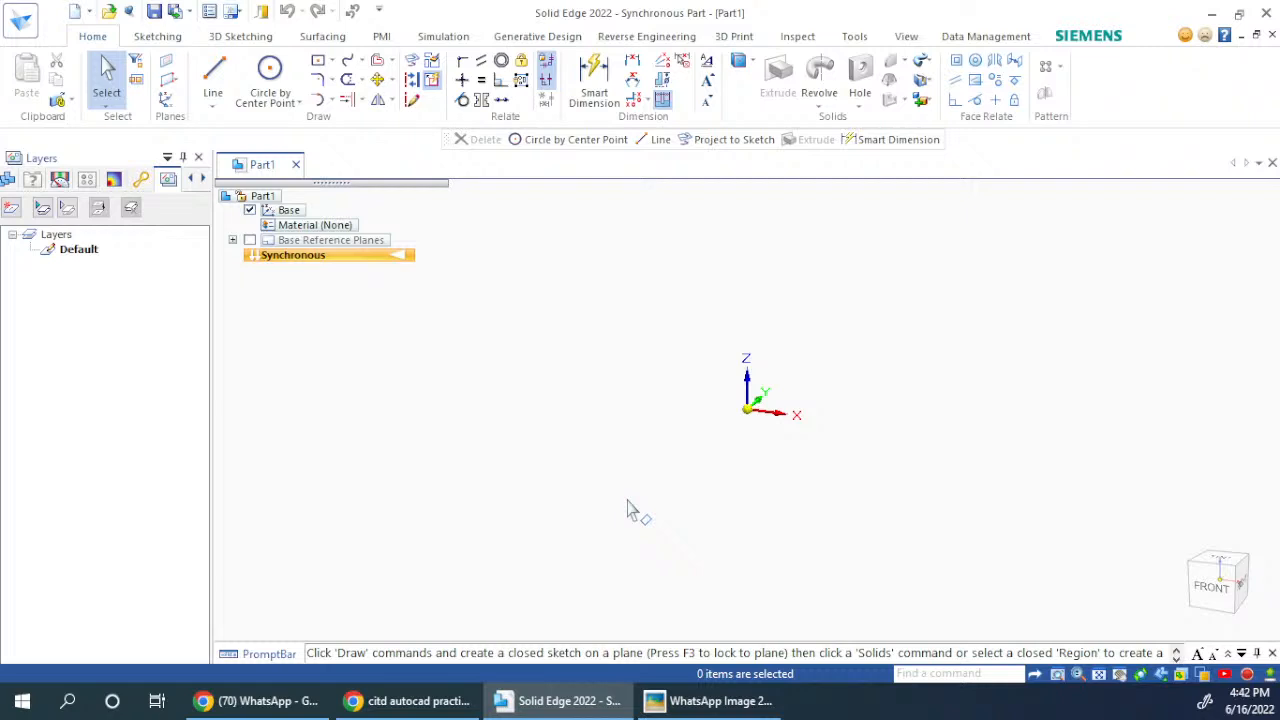
Step: Show the Top (xy), Right (yz) and Front (xz) base reference planes and start the Line command
{"action": "left_click", "coordinate": [213, 70]}
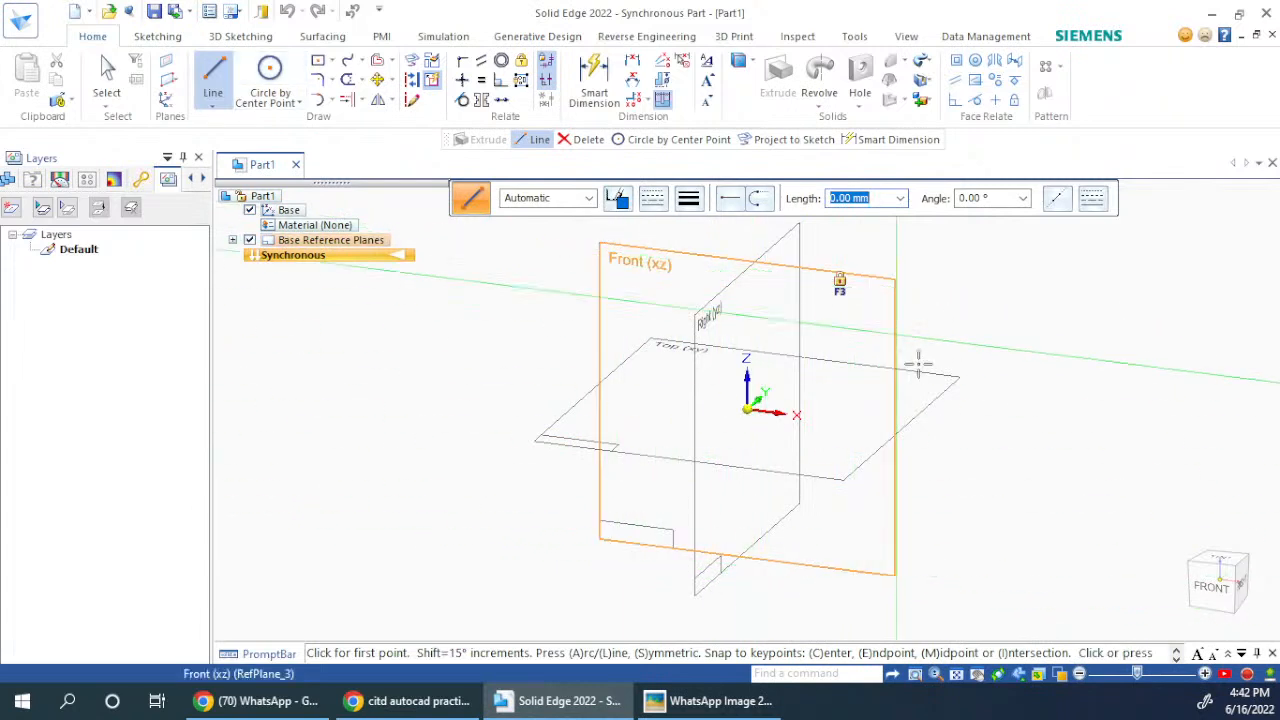
{"action": "key", "text": "Escape"}
{"action": "left_click", "coordinate": [250, 240]}
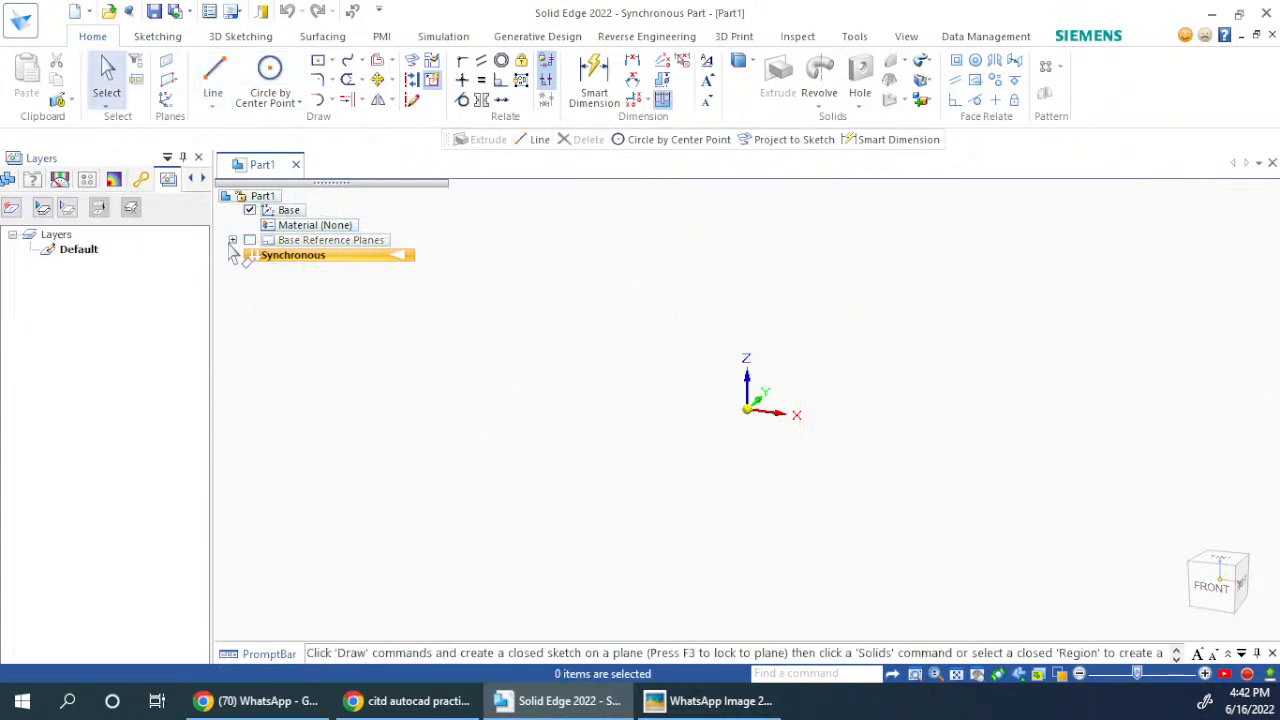
{"action": "left_click", "coordinate": [232, 240]}
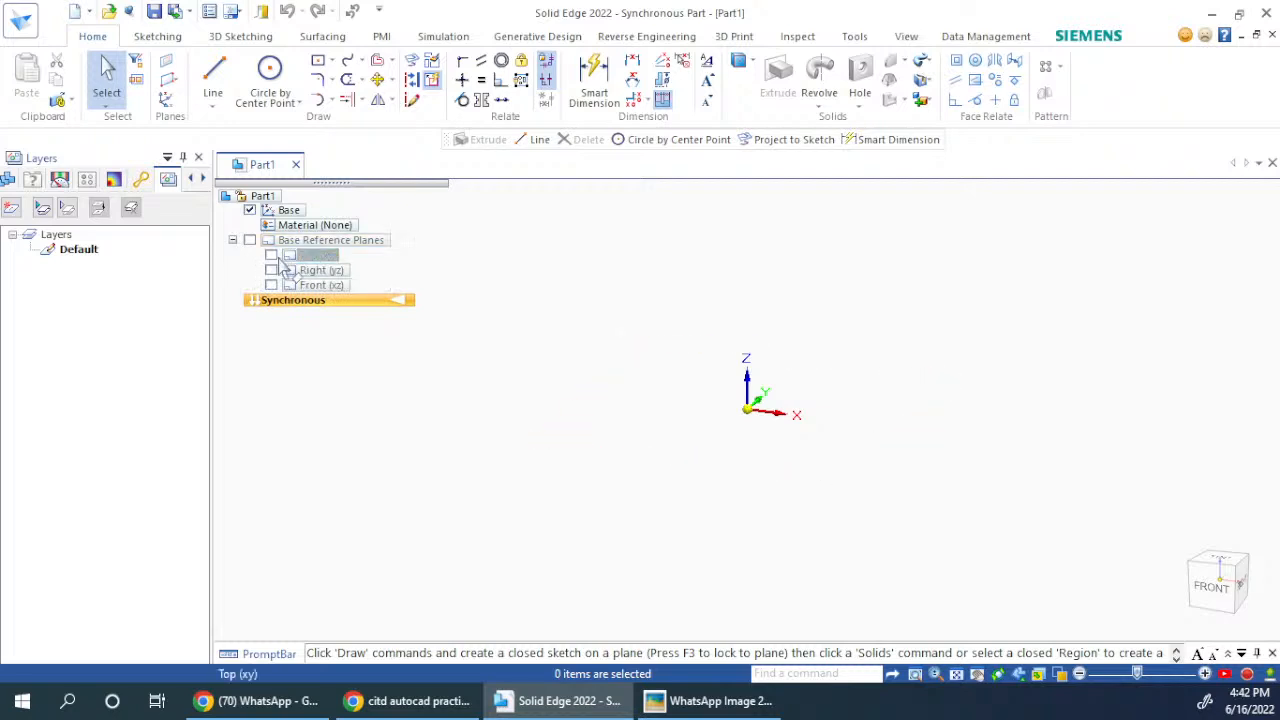
{"action": "left_click", "coordinate": [271, 255]}
{"action": "left_click", "coordinate": [271, 270]}
{"action": "left_click", "coordinate": [271, 285]}
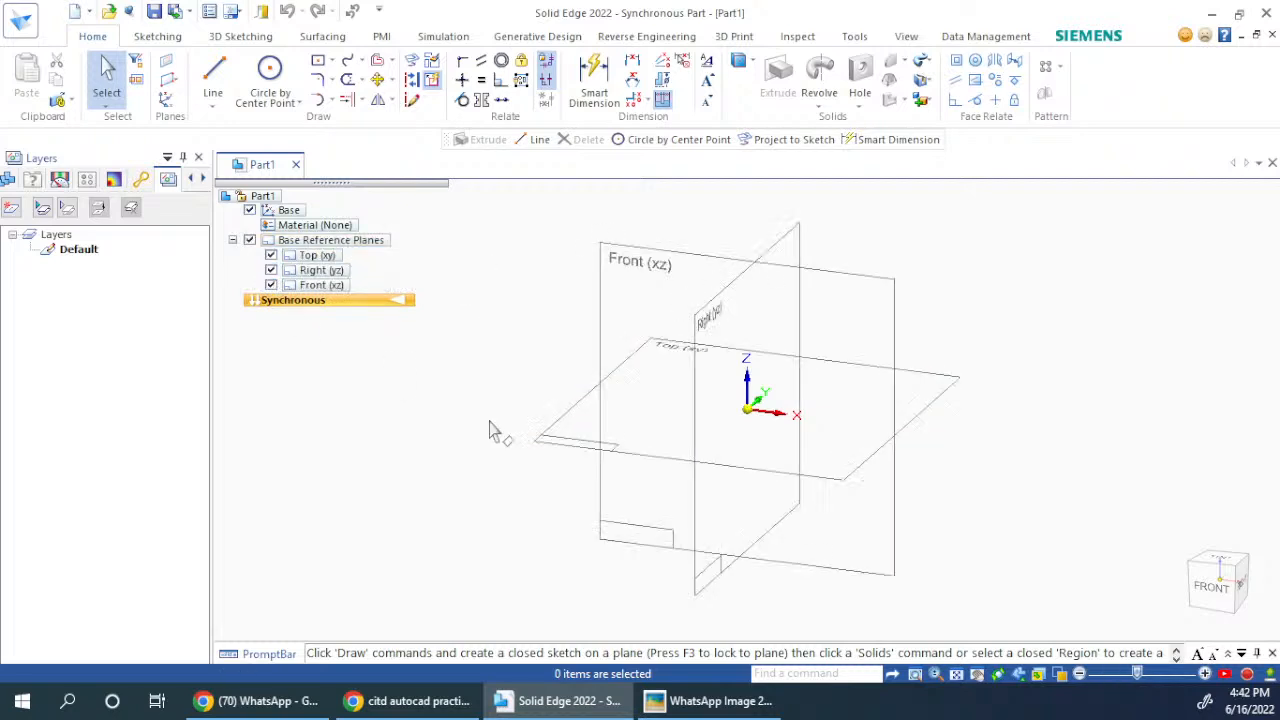
{"action": "left_click", "coordinate": [211, 74]}
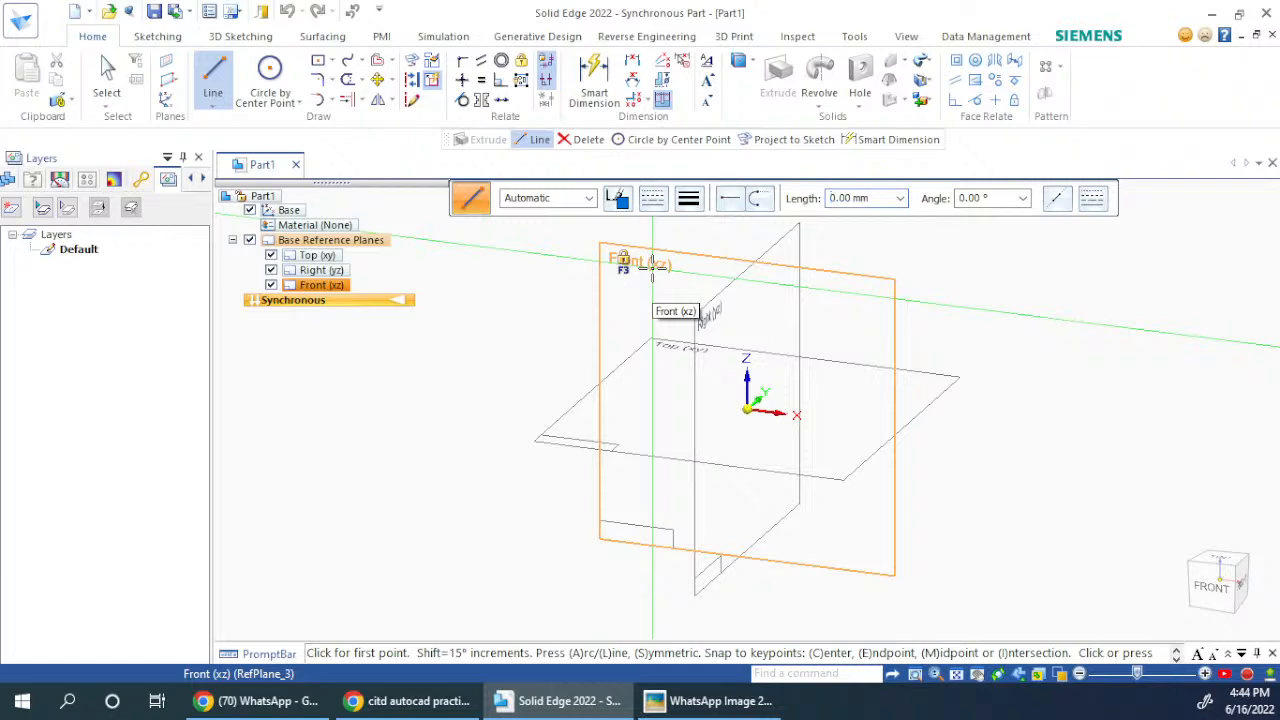
Step: Switch to the Google Meet call in the browser and admit the waiting participant
{"action": "key", "text": "alt+Tab"}
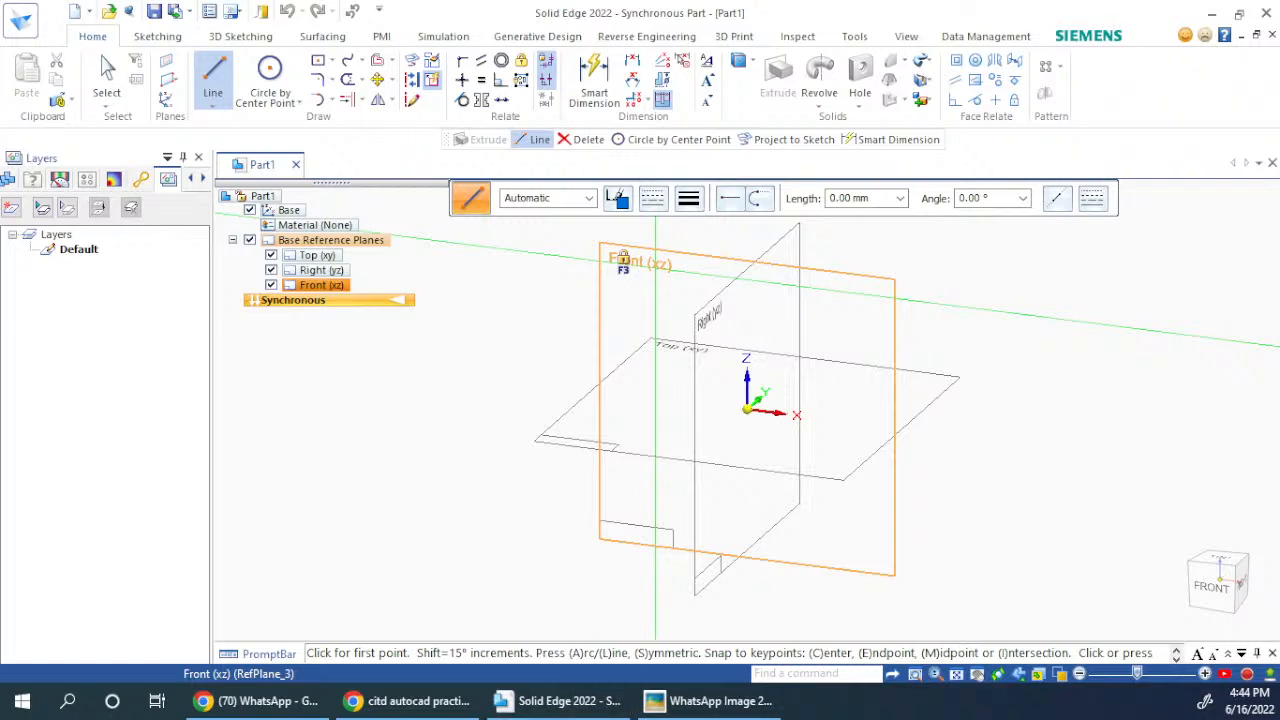
{"action": "left_click", "coordinate": [383, 697]}
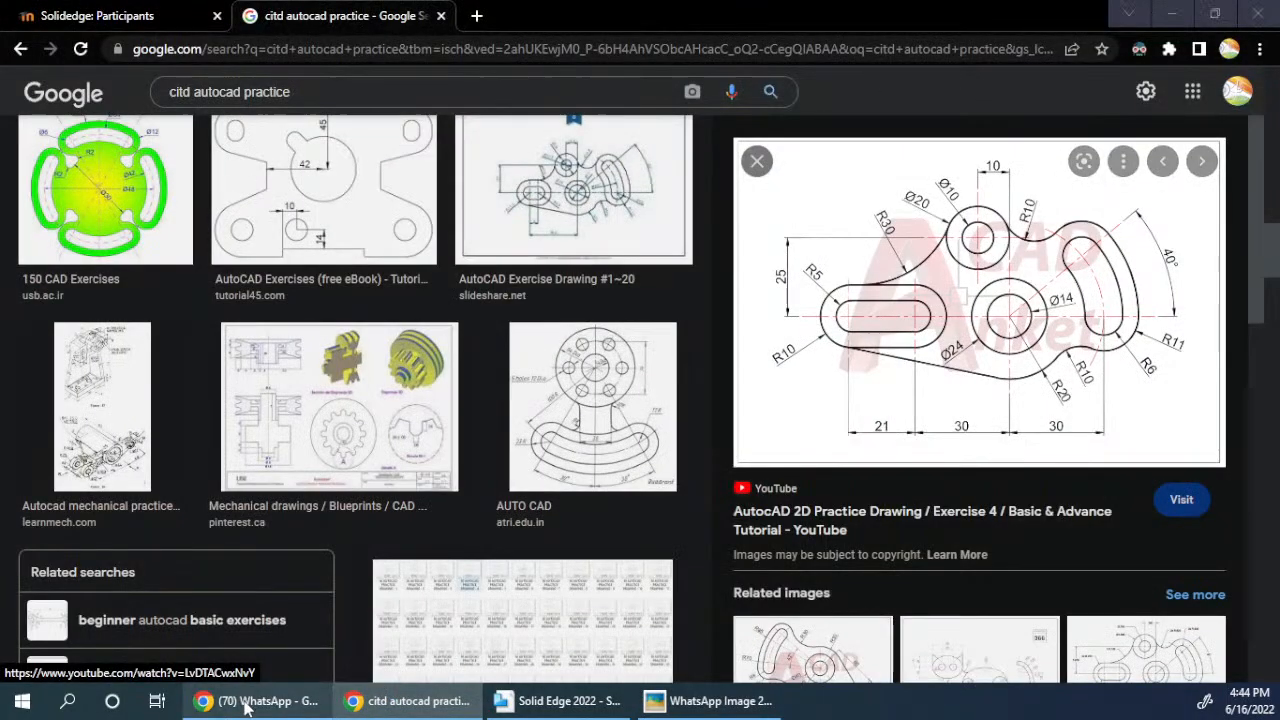
{"action": "left_click", "coordinate": [255, 700]}
{"action": "left_click", "coordinate": [460, 16]}
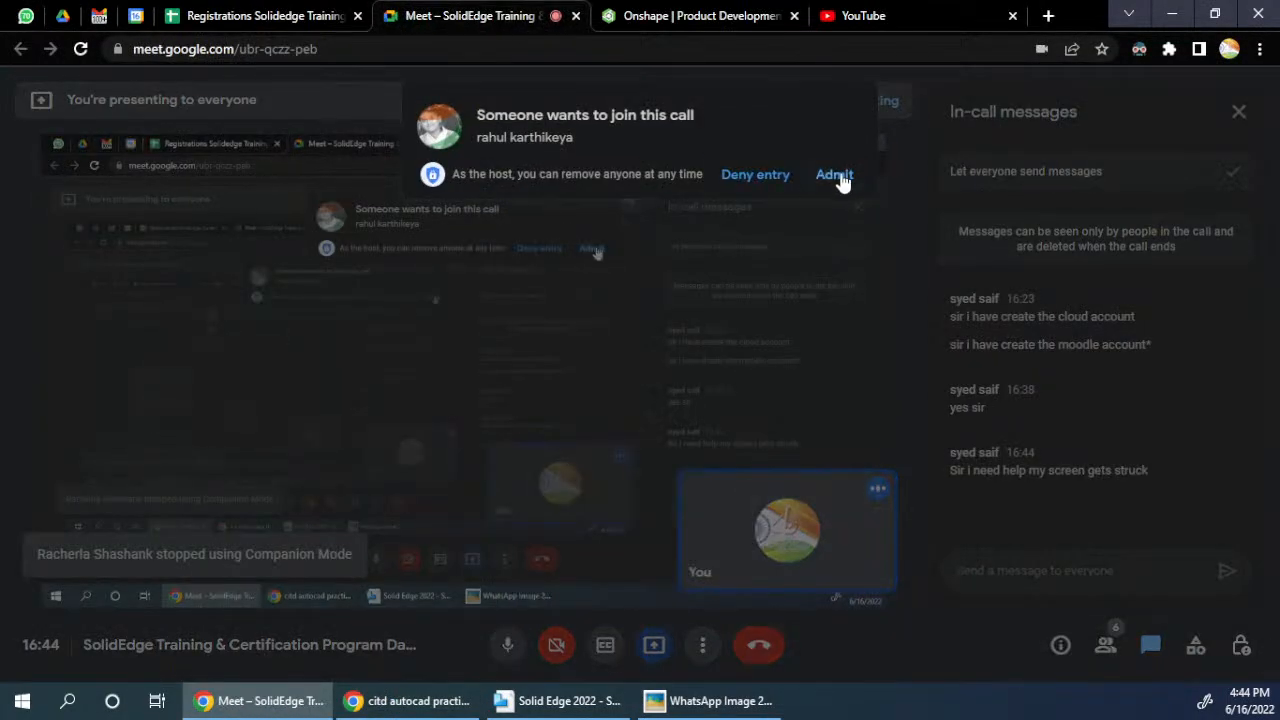
{"action": "left_click", "coordinate": [840, 178]}
{"action": "left_click", "coordinate": [1172, 13]}
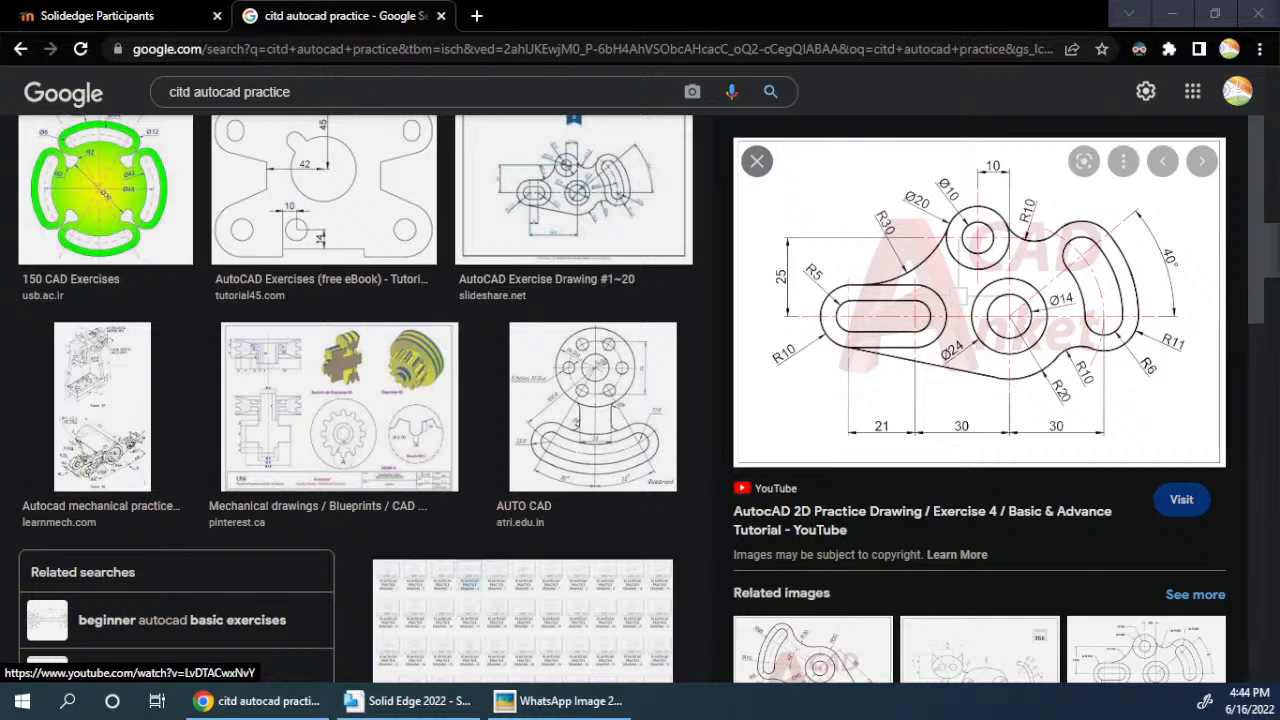
Step: Dismiss the on-screen keyboard and search Google Images for "keyboard" to examine the V7 USB keyboard picture
{"action": "left_click_drag", "start_coordinate": [1279, 183], "coordinate": [890, 231]}
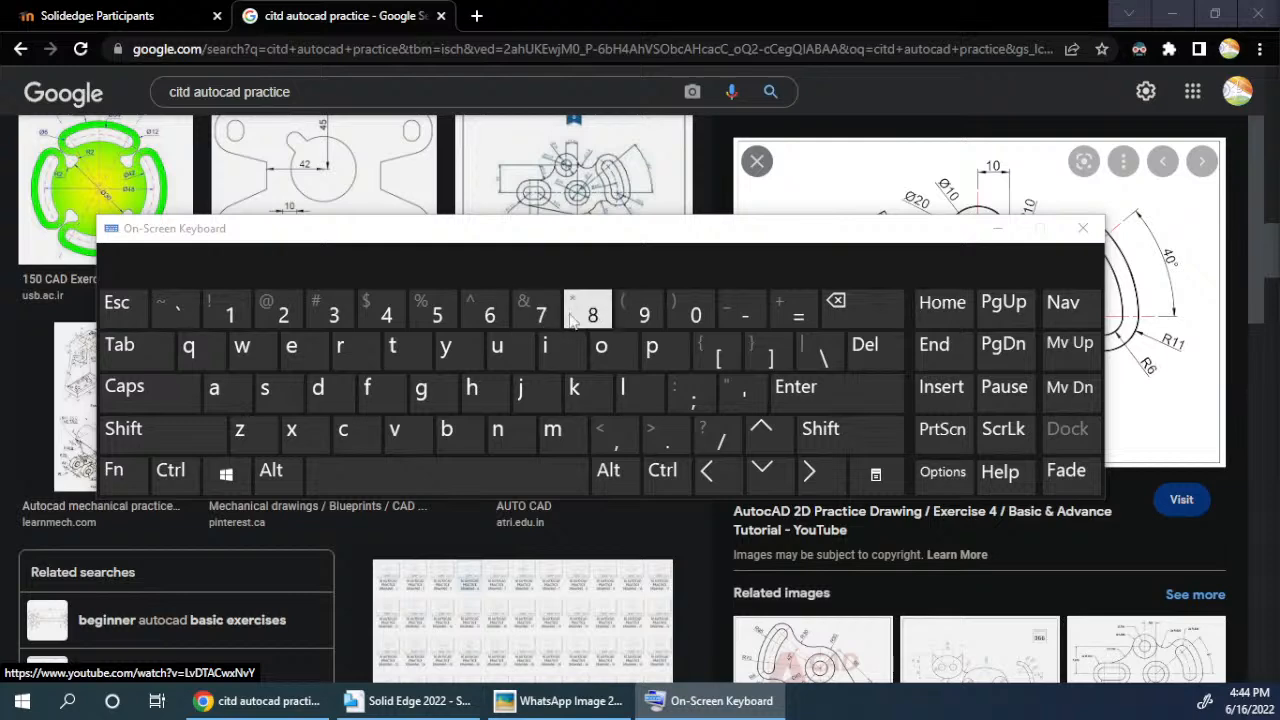
{"action": "left_click", "coordinate": [1084, 230]}
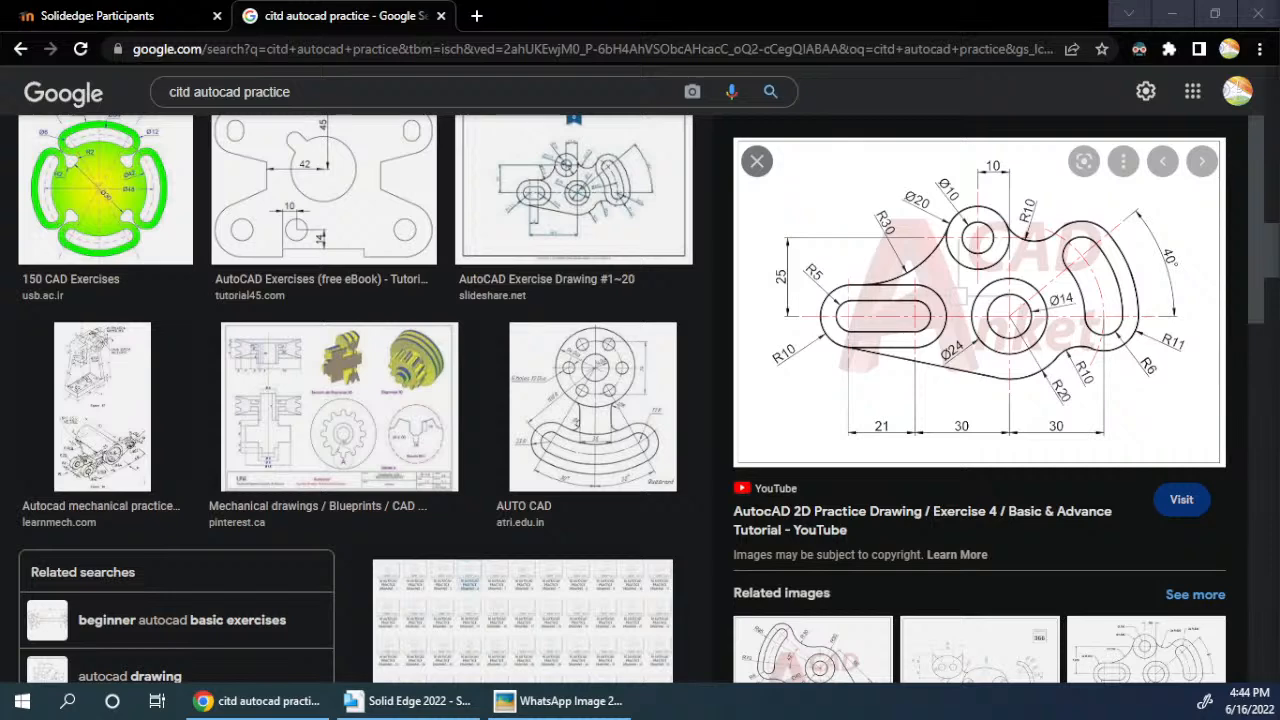
{"action": "left_click", "coordinate": [503, 89]}
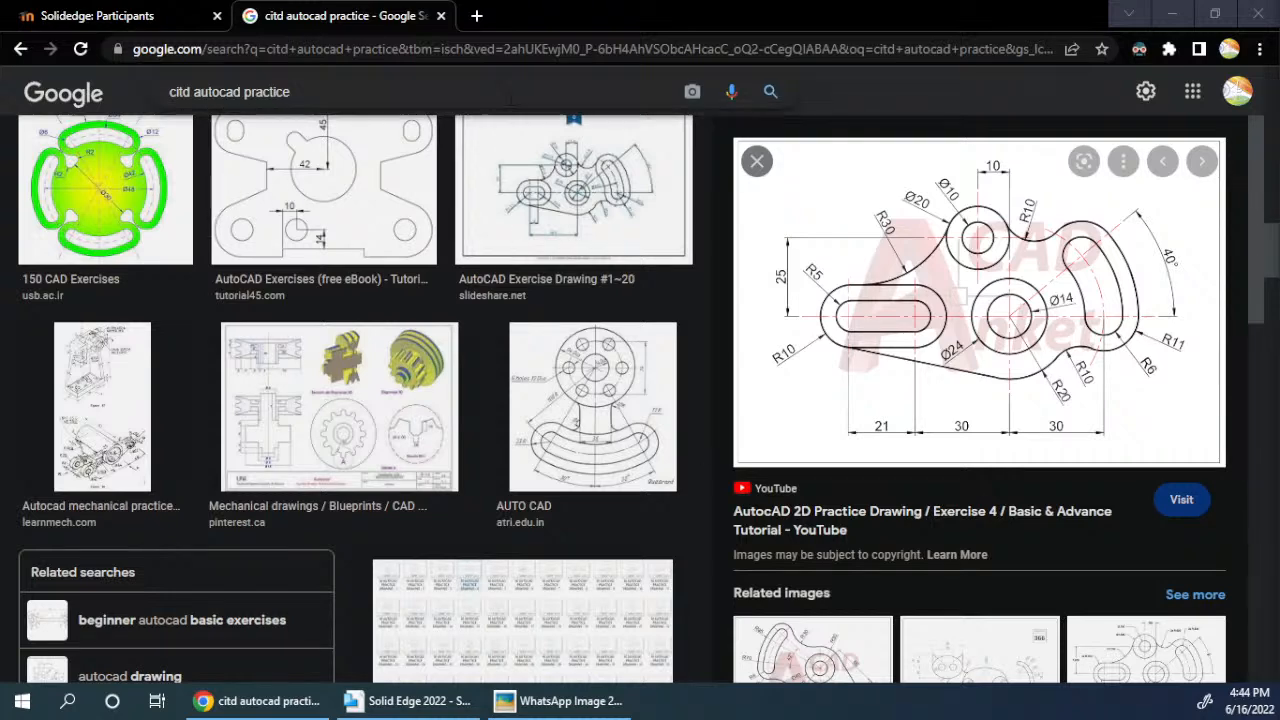
{"action": "triple_click", "coordinate": [503, 89]}
{"action": "type", "text": "keyboard"}
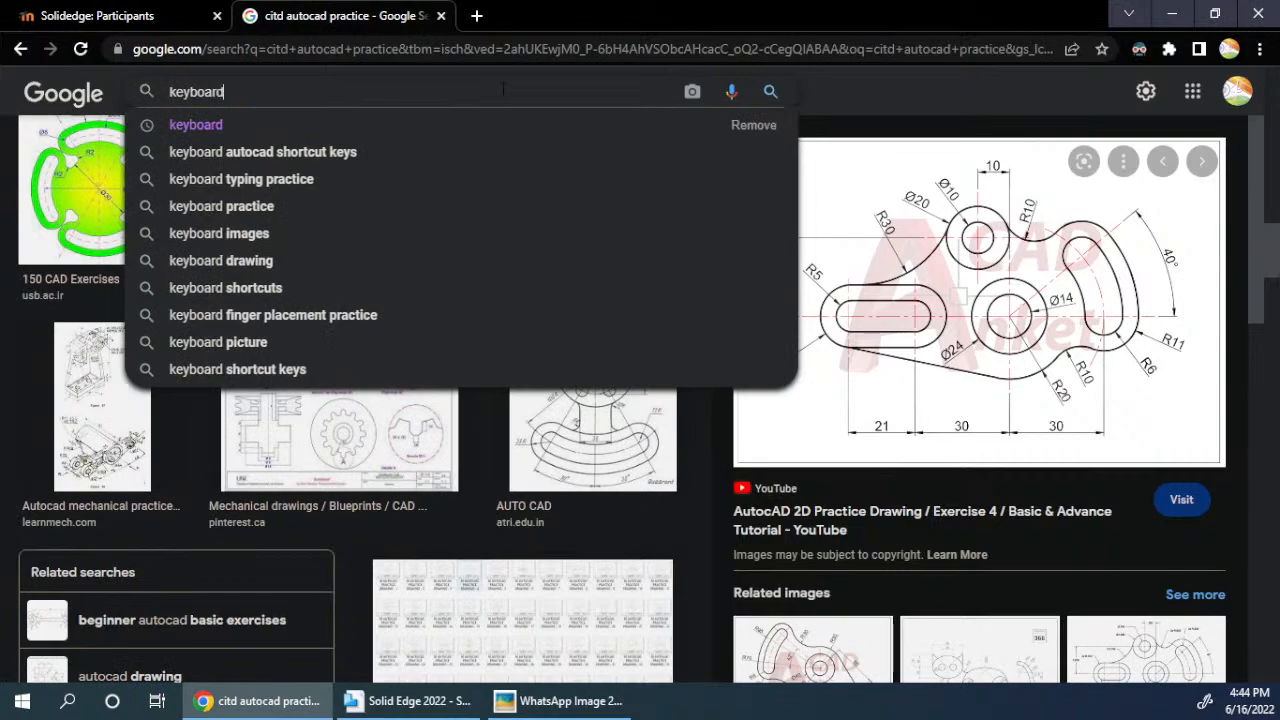
{"action": "key", "text": "Return"}
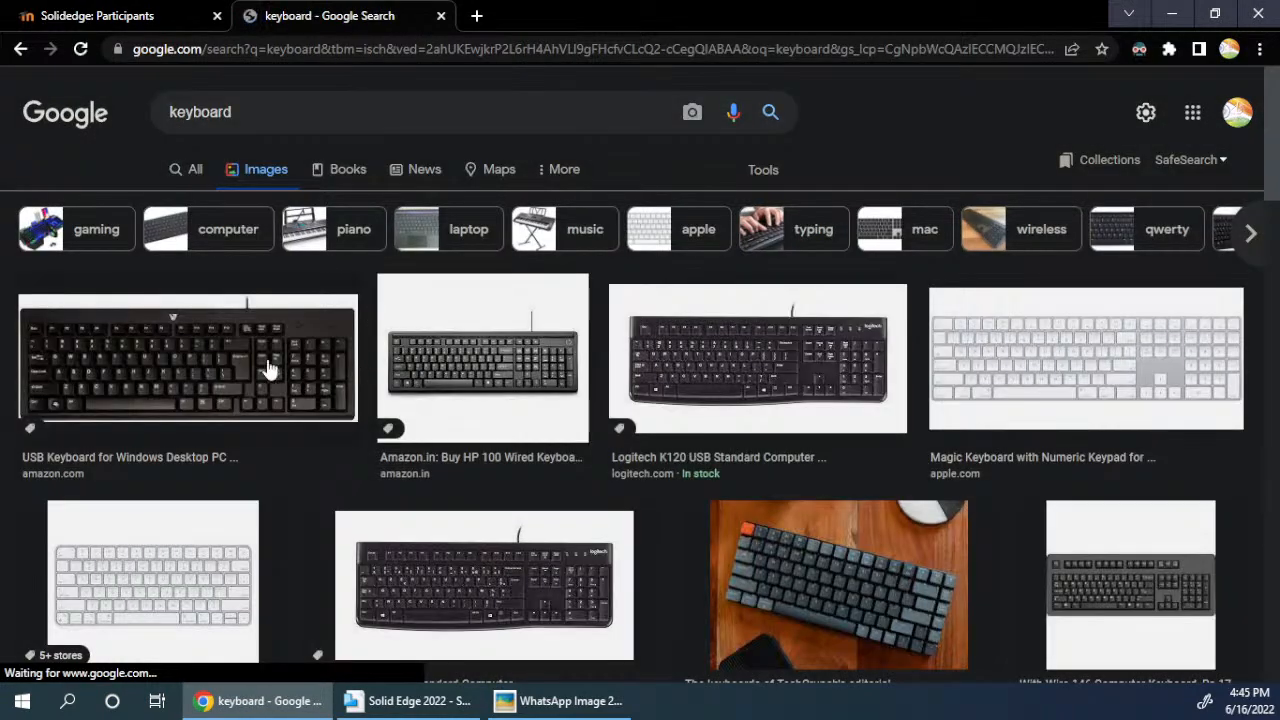
{"action": "left_click", "coordinate": [240, 366]}
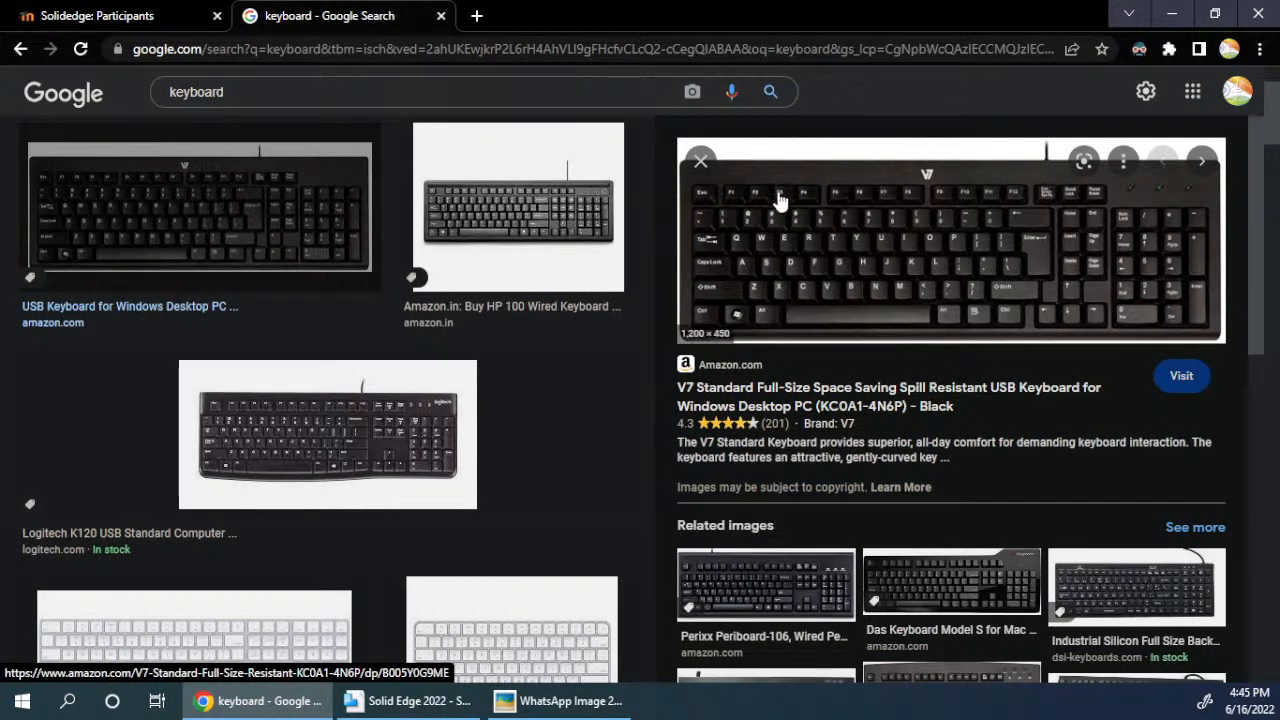
Step: Return to Solid Edge with the view oriented to Front, and place the practice drawing's viewer window beside the modelling area
{"action": "left_click", "coordinate": [1172, 14]}
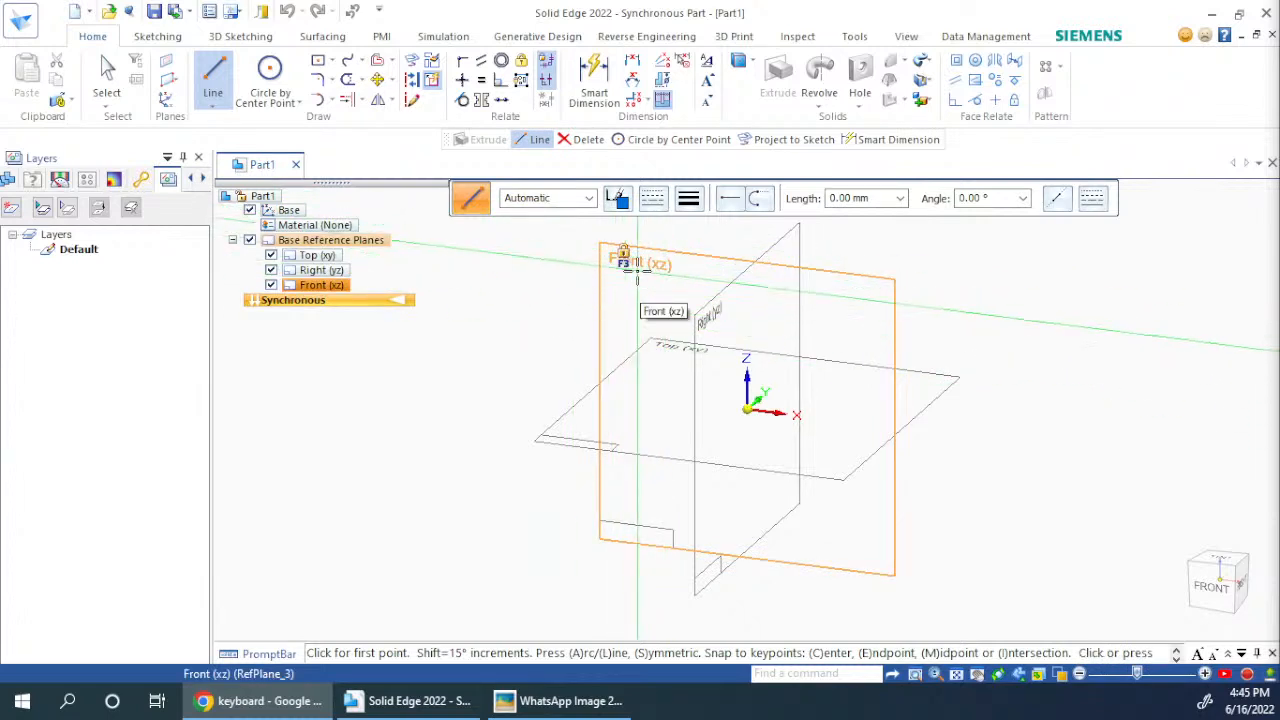
{"action": "left_click", "coordinate": [1212, 587]}
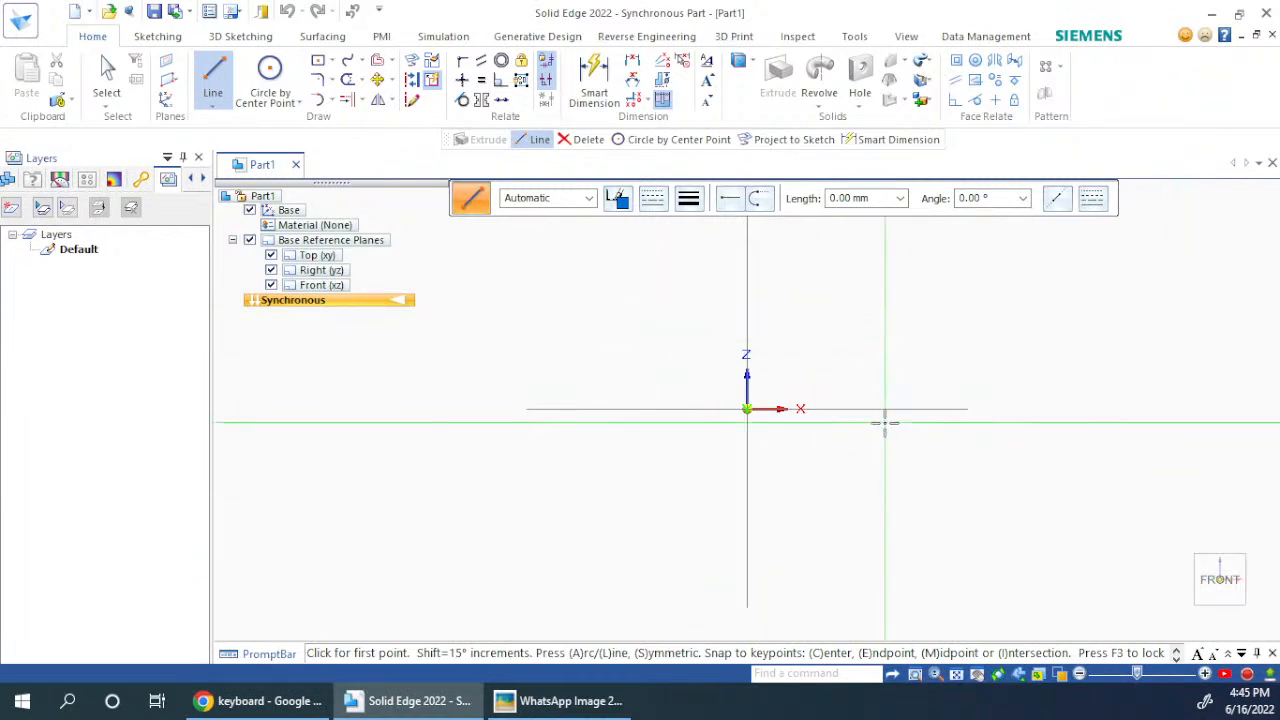
{"action": "key", "text": "alt+Tab"}
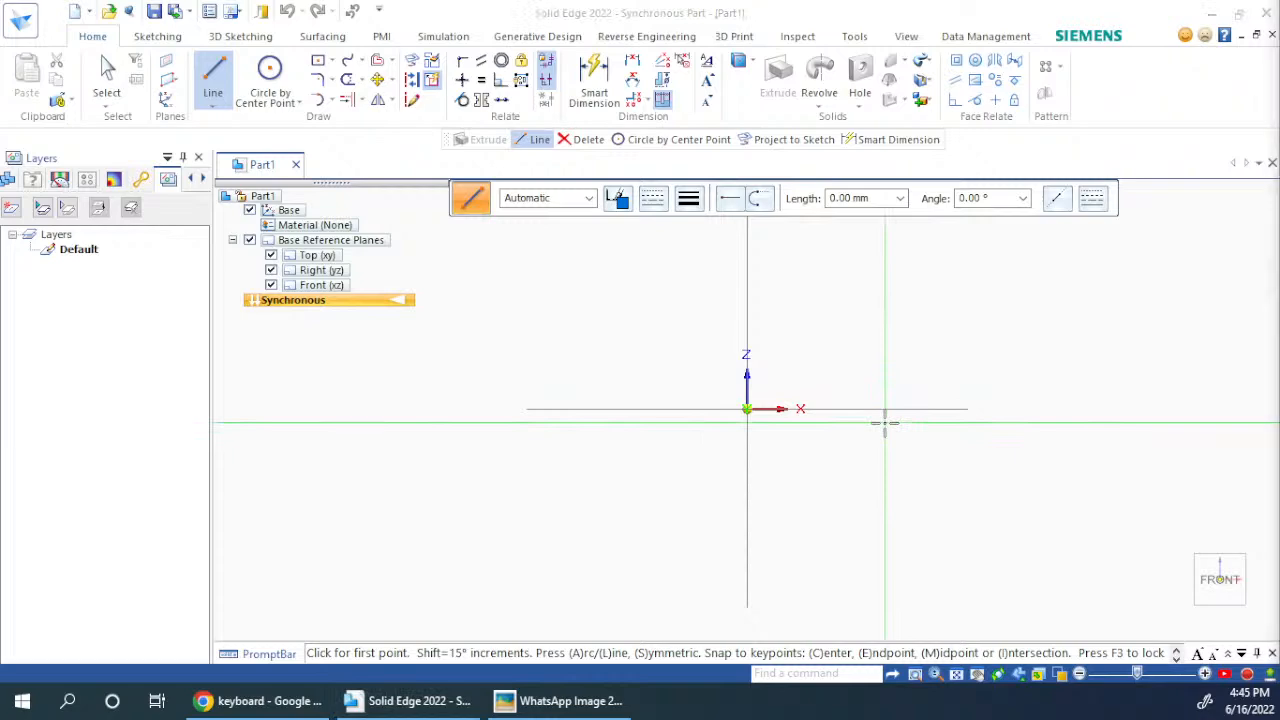
{"action": "key", "text": "alt+Tab"}
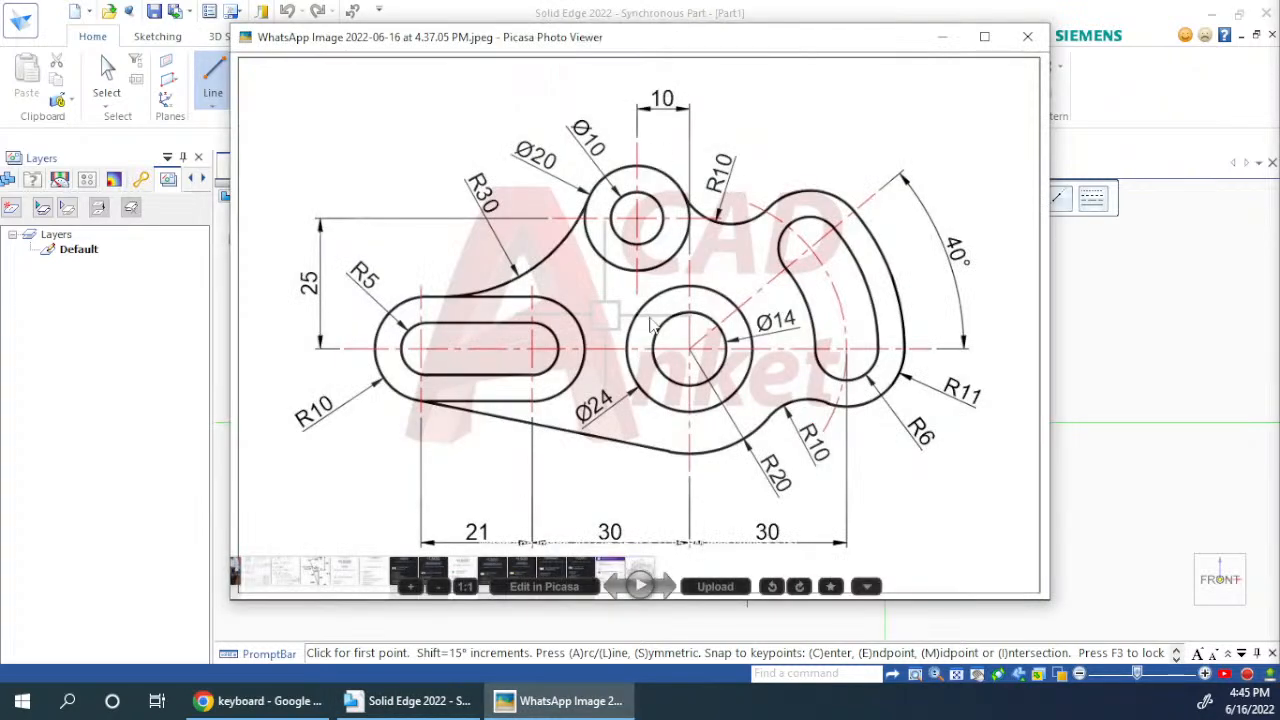
{"action": "left_click_drag", "start_coordinate": [620, 45], "coordinate": [1024, 133]}
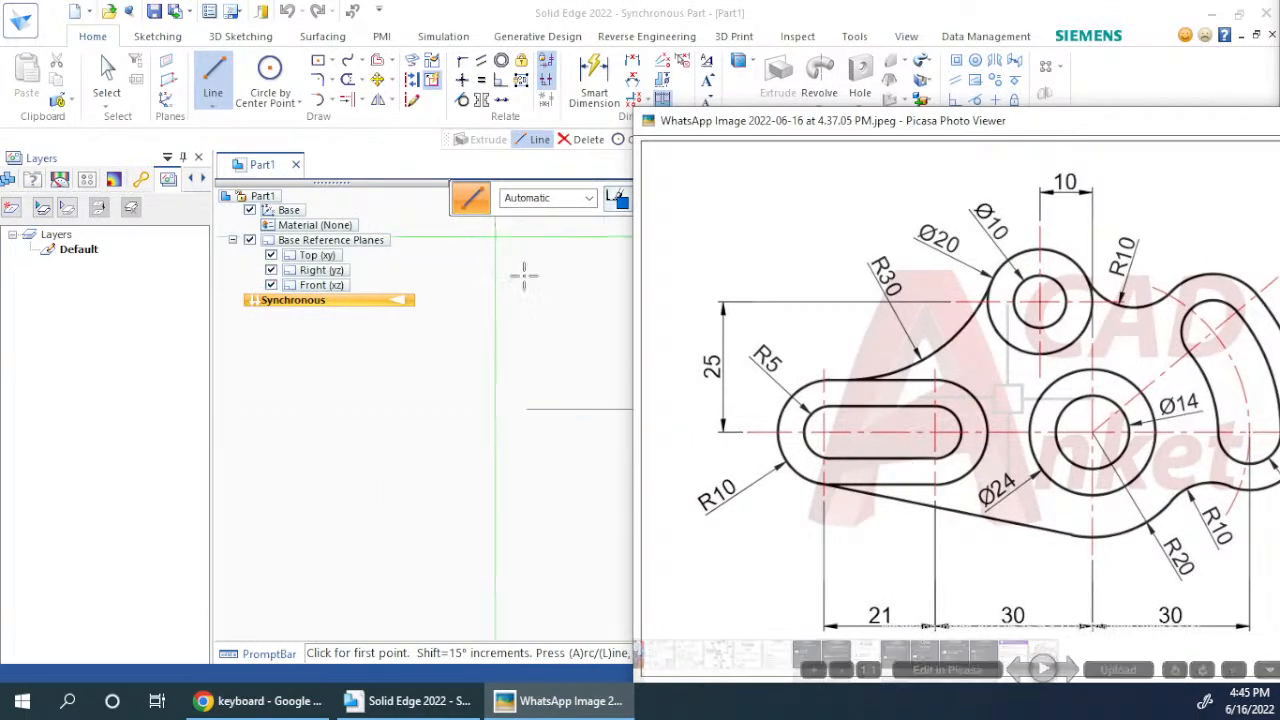
{"action": "left_click", "coordinate": [428, 14]}
{"action": "left_click", "coordinate": [392, 62]}
{"action": "left_click", "coordinate": [393, 66]}
{"action": "left_click", "coordinate": [393, 66]}
{"action": "left_click", "coordinate": [393, 66]}
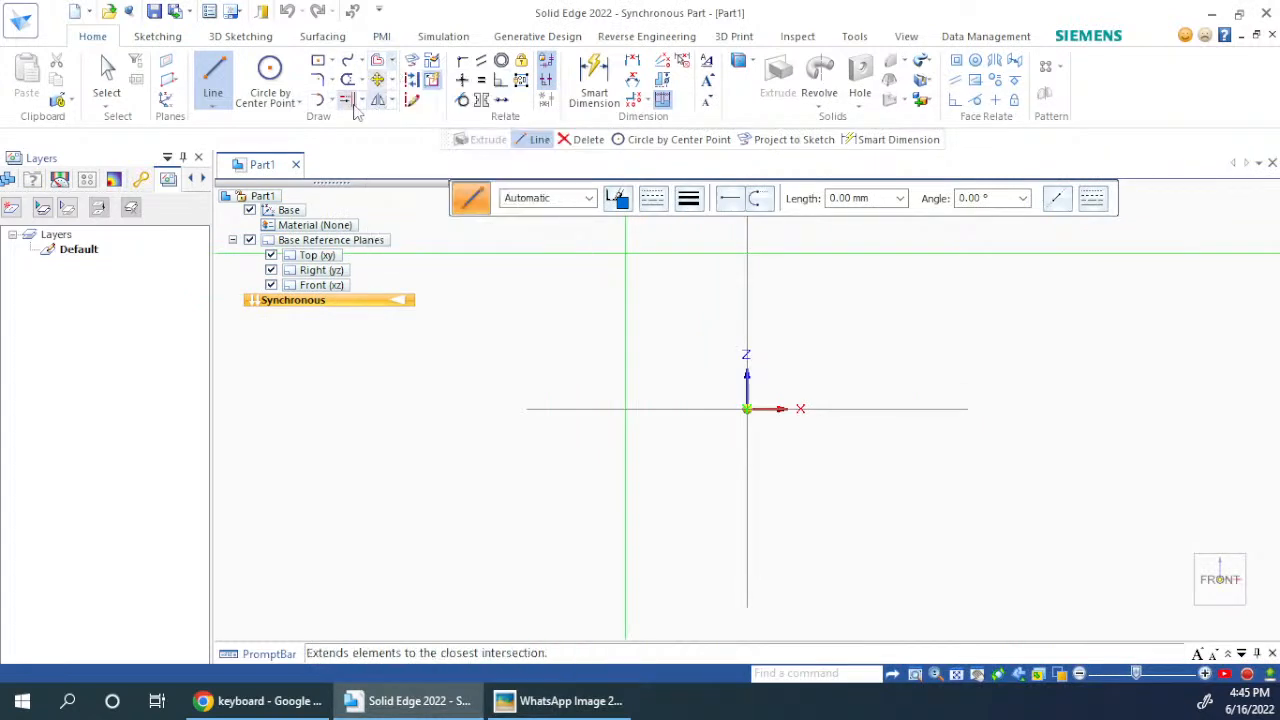
{"action": "left_click", "coordinate": [392, 81]}
{"action": "left_click", "coordinate": [392, 81]}
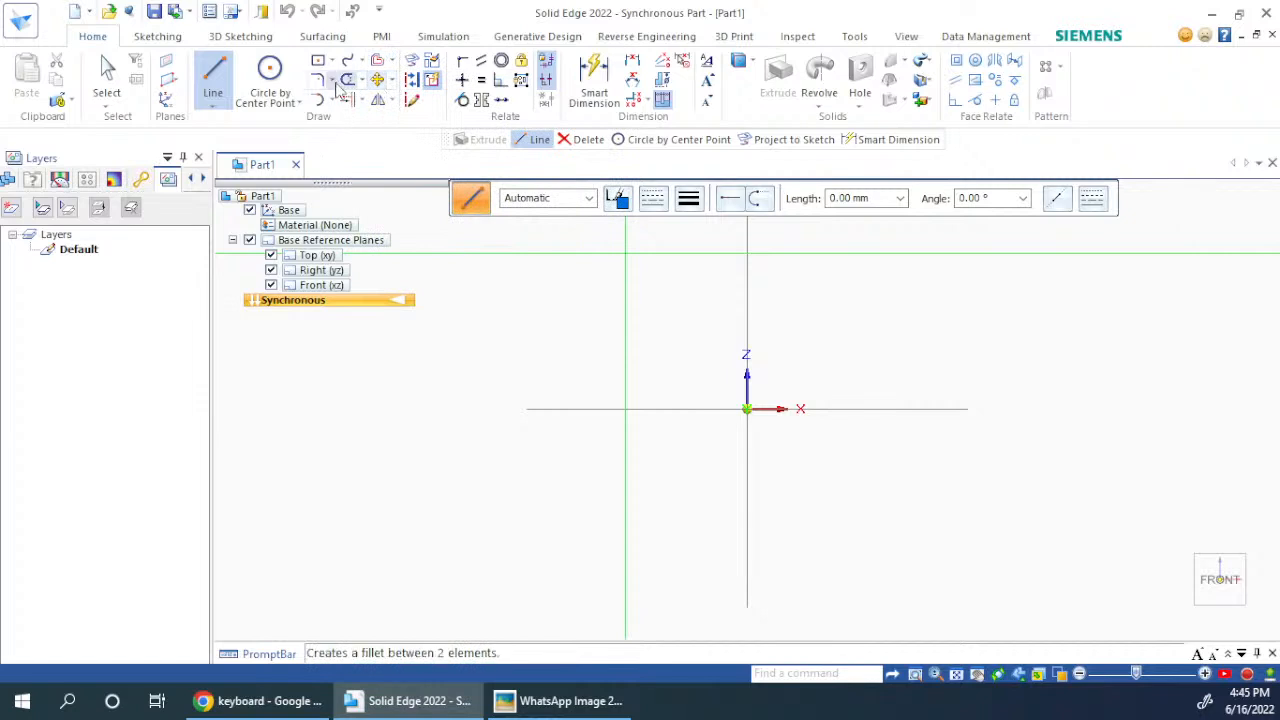
{"action": "left_click", "coordinate": [332, 63]}
{"action": "left_click", "coordinate": [332, 63]}
{"action": "left_click", "coordinate": [333, 81]}
{"action": "left_click", "coordinate": [333, 81]}
{"action": "left_click", "coordinate": [334, 101]}
{"action": "left_click", "coordinate": [334, 101]}
{"action": "left_click", "coordinate": [362, 101]}
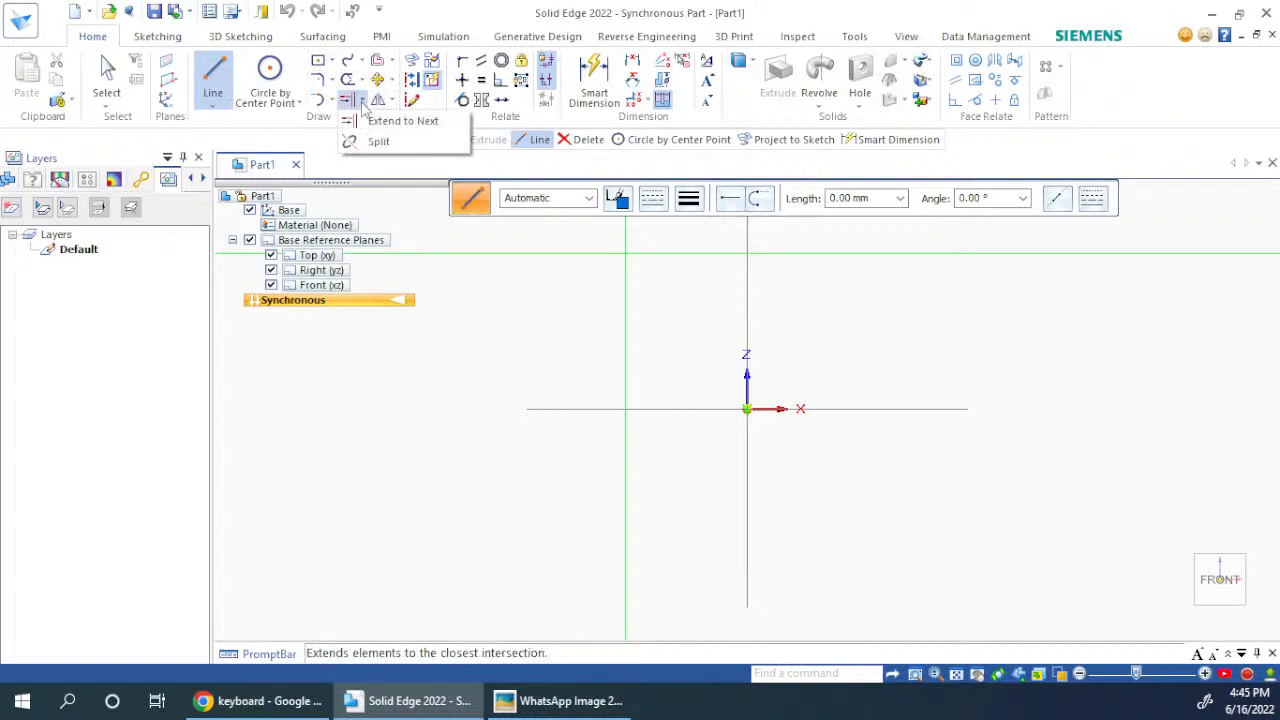
{"action": "left_click", "coordinate": [362, 81]}
{"action": "left_click", "coordinate": [364, 61]}
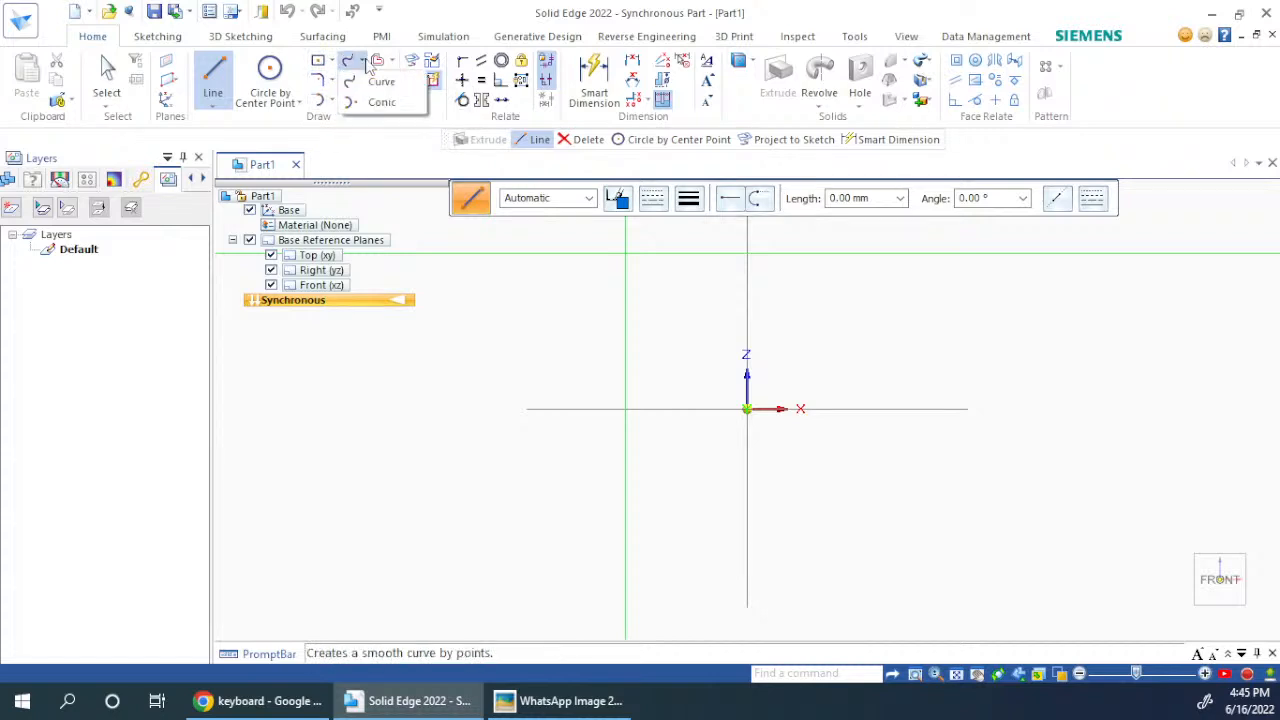
{"action": "left_click", "coordinate": [391, 63]}
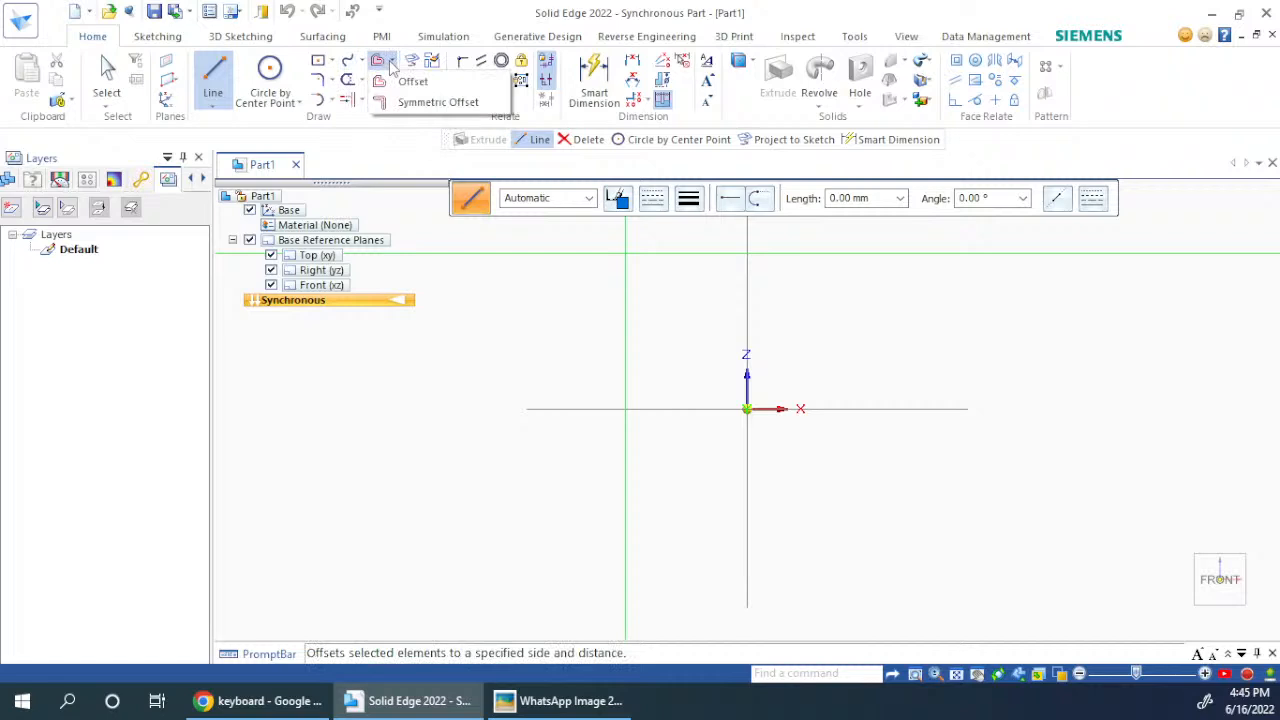
{"action": "left_click", "coordinate": [393, 80]}
{"action": "left_click", "coordinate": [394, 82]}
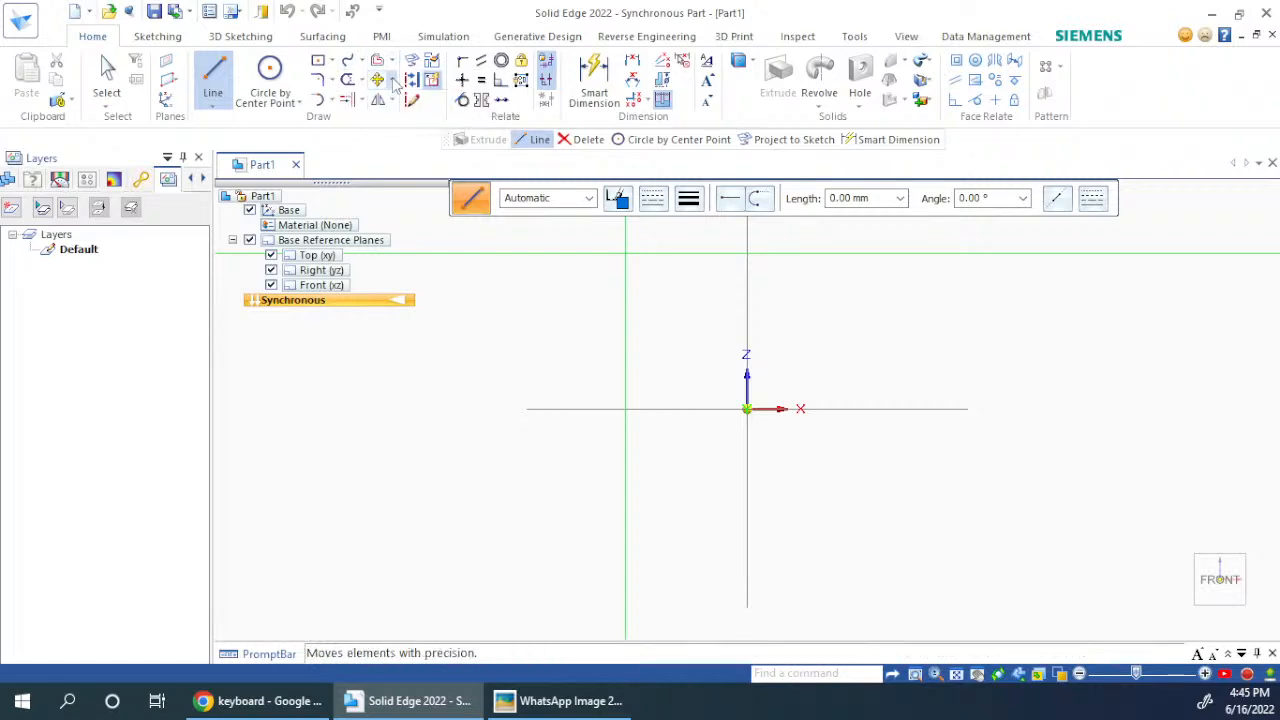
Step: Check the slot in the practice drawing and sketch a horizontal line from the origin along the positive X axis
{"action": "left_click", "coordinate": [220, 80]}
{"action": "key", "text": "alt+Tab"}
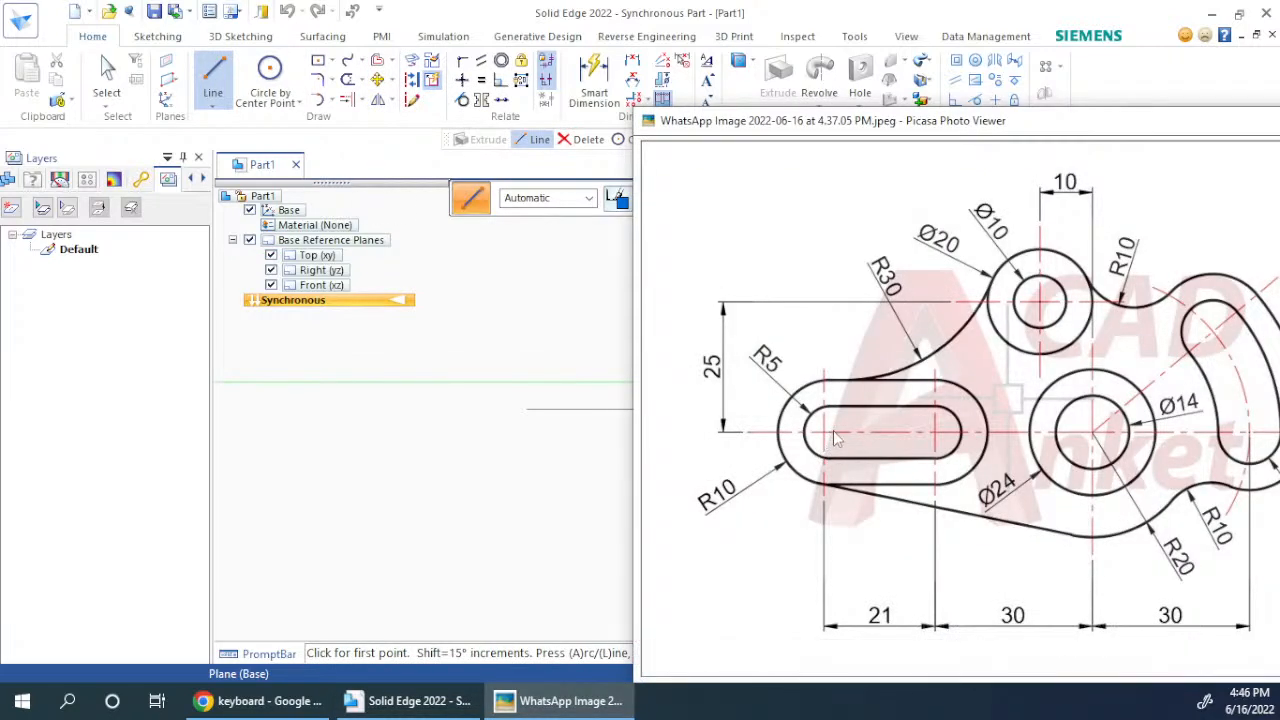
{"action": "key", "text": "alt+Tab"}
{"action": "left_click", "coordinate": [747, 408]}
{"action": "left_click", "coordinate": [906, 408]}
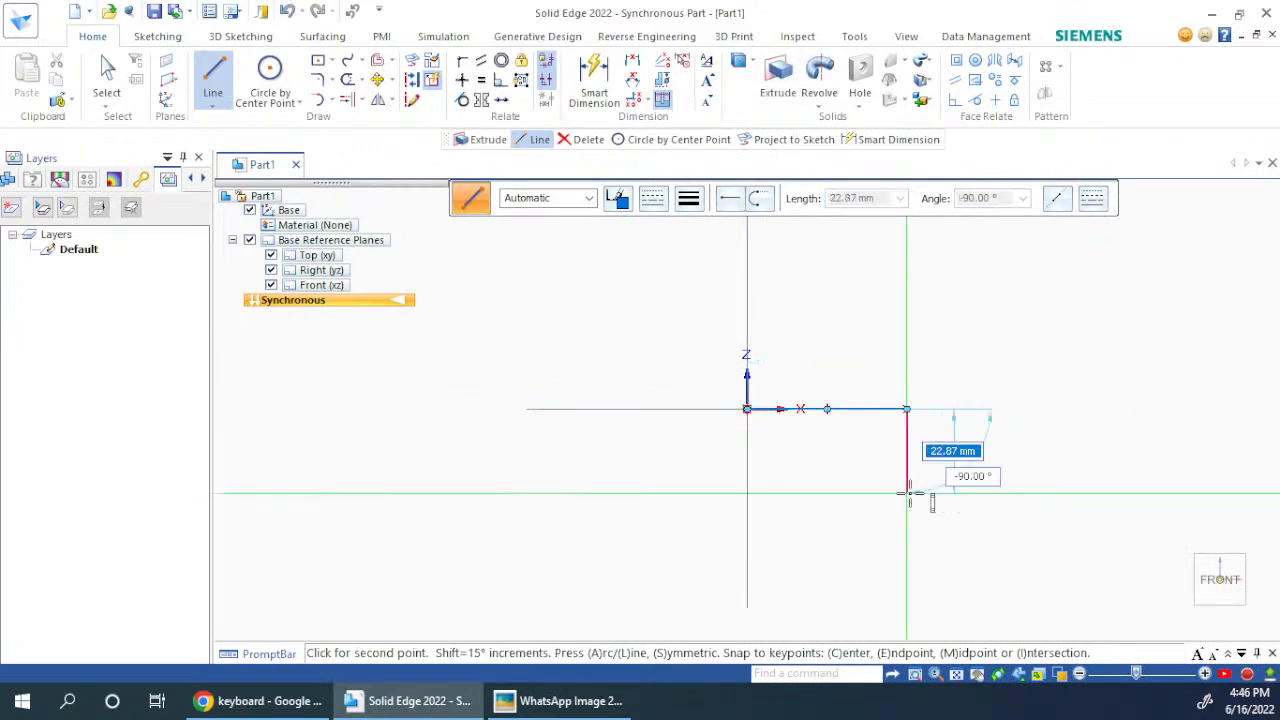
{"action": "key", "text": "Escape"}
{"action": "key", "text": "Escape"}
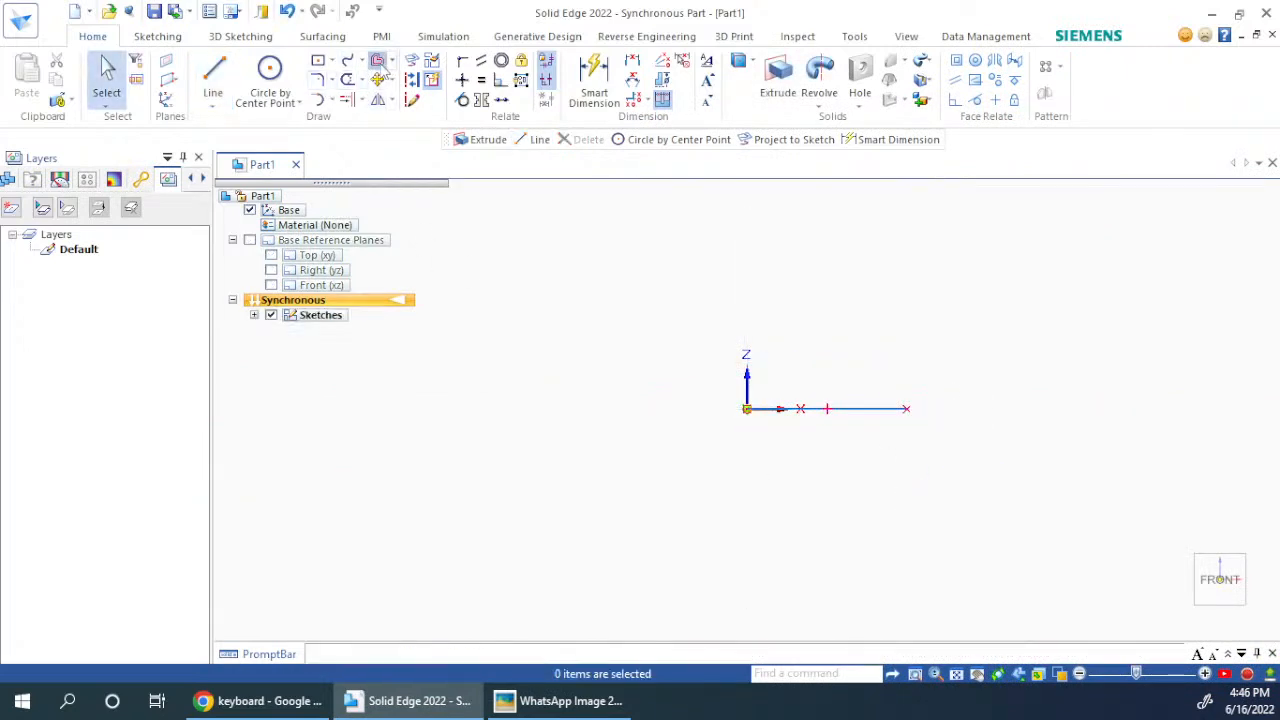
{"action": "left_click", "coordinate": [380, 65]}
{"action": "left_click", "coordinate": [857, 408]}
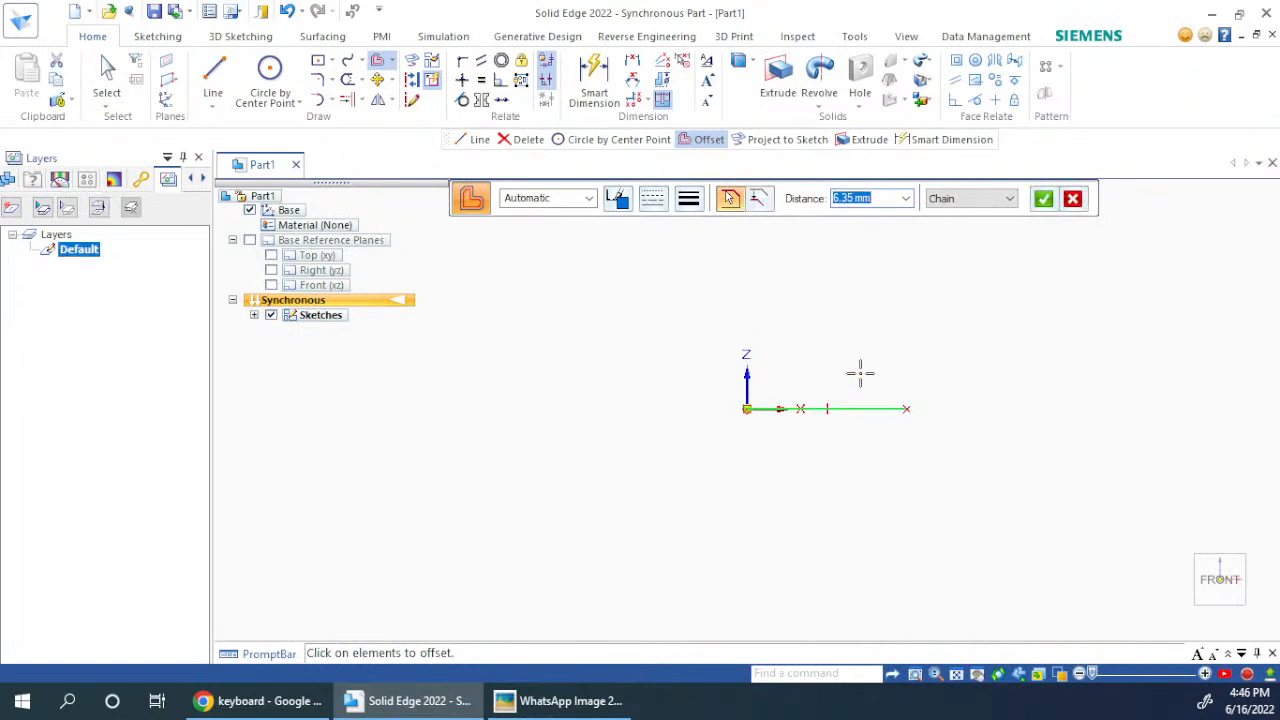
{"action": "key", "text": "alt+Tab"}
{"action": "key", "text": "alt+Tab"}
{"action": "left_click", "coordinate": [761, 199]}
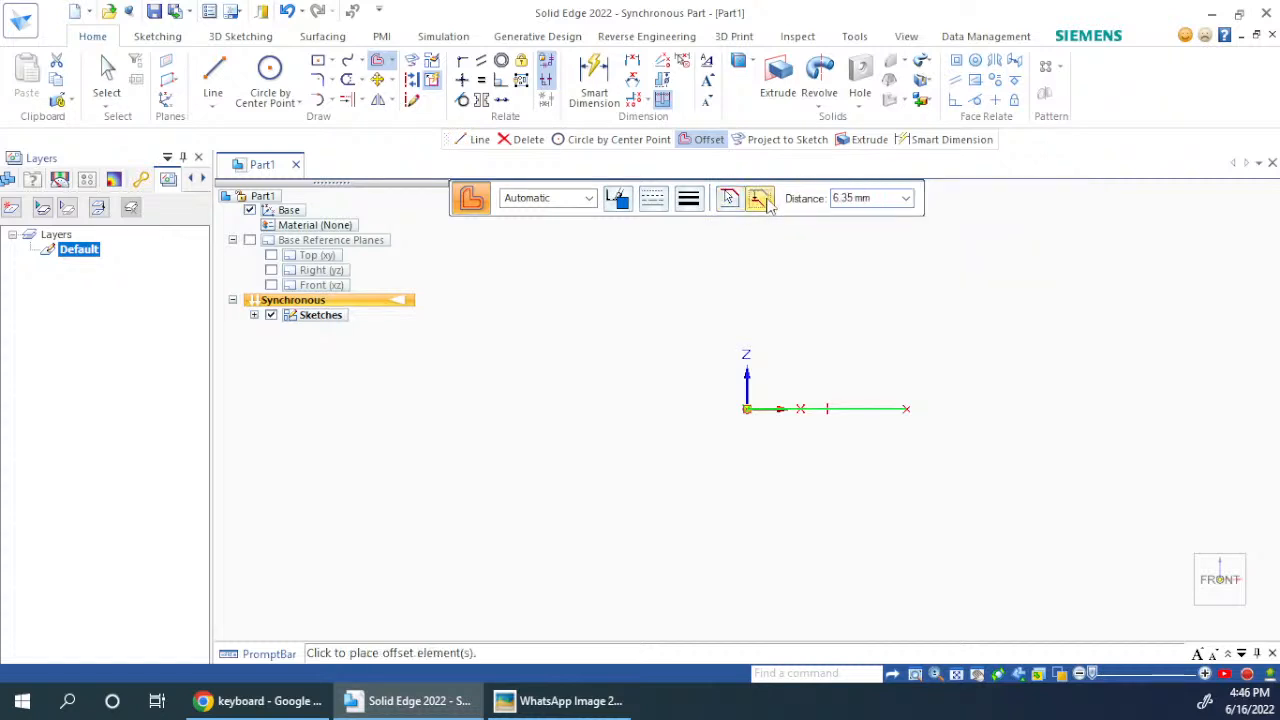
Step: Try a symmetric offset of the horizontal line with the Offset Arc cap type, checking the slot radii in the practice drawing
{"action": "left_click", "coordinate": [392, 61]}
{"action": "left_click", "coordinate": [402, 105]}
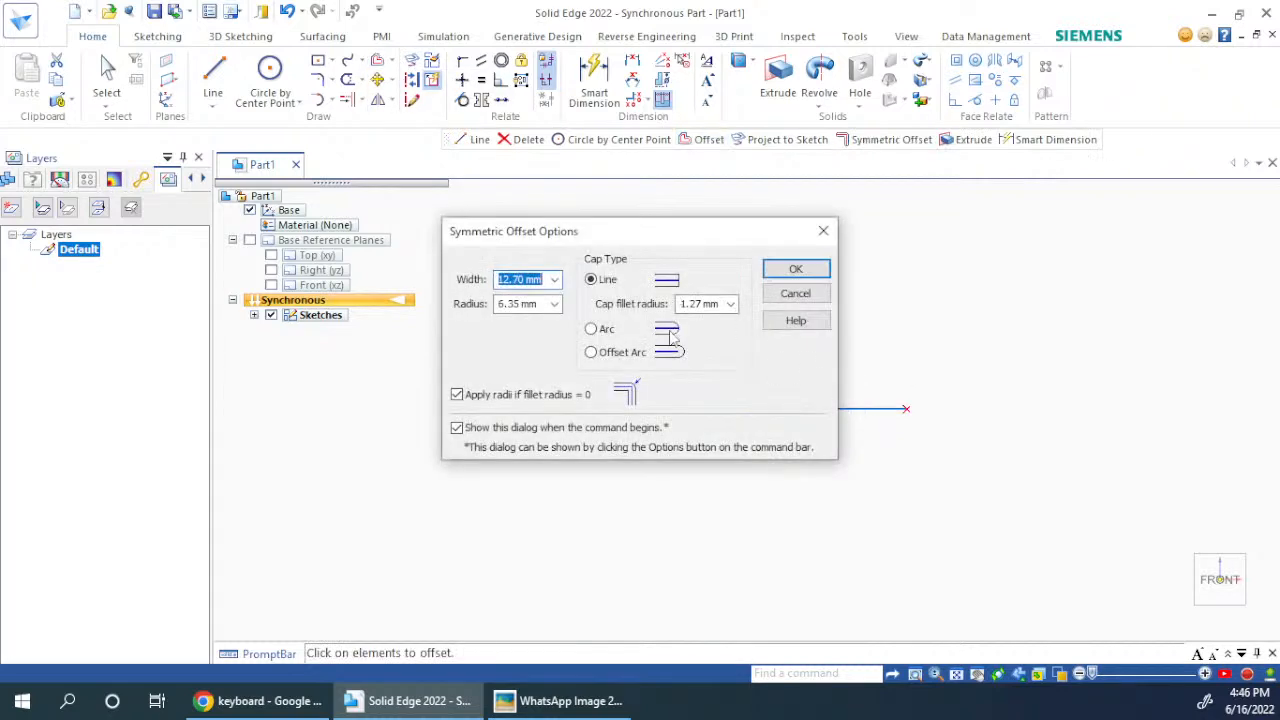
{"action": "left_click", "coordinate": [597, 331]}
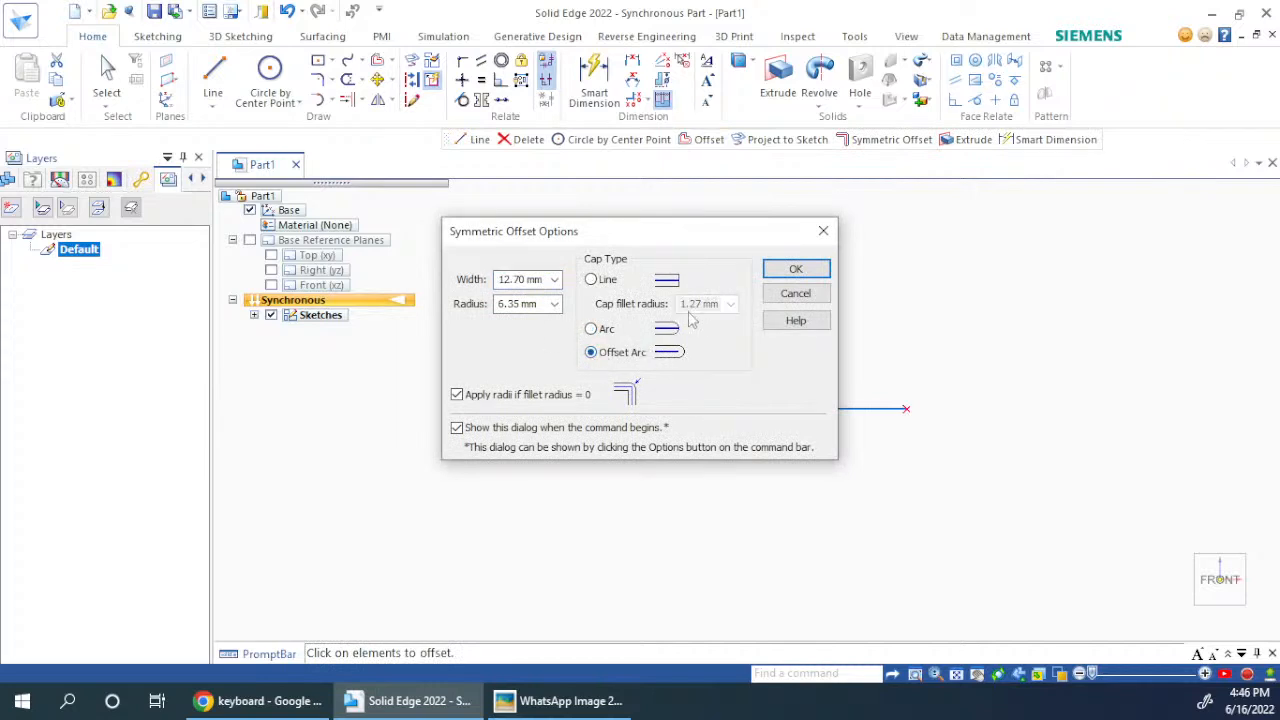
{"action": "left_click_drag", "start_coordinate": [641, 240], "coordinate": [447, 240]}
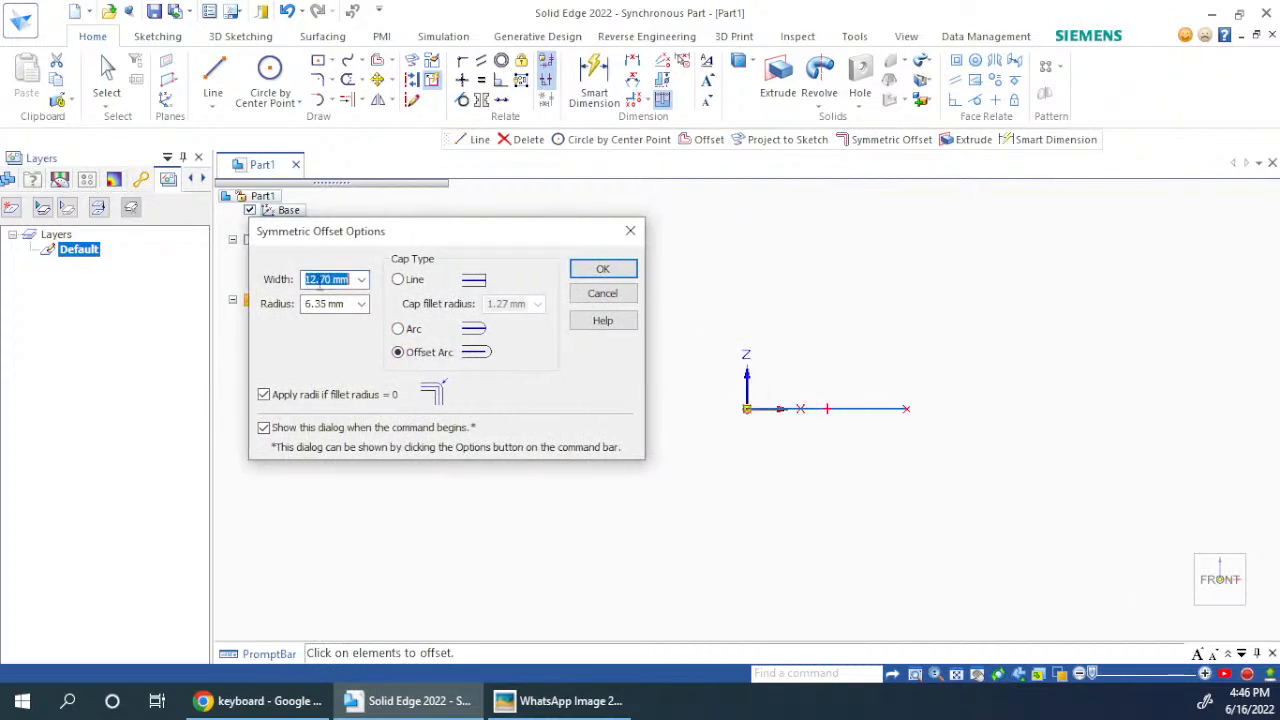
{"action": "key", "text": "alt+Tab"}
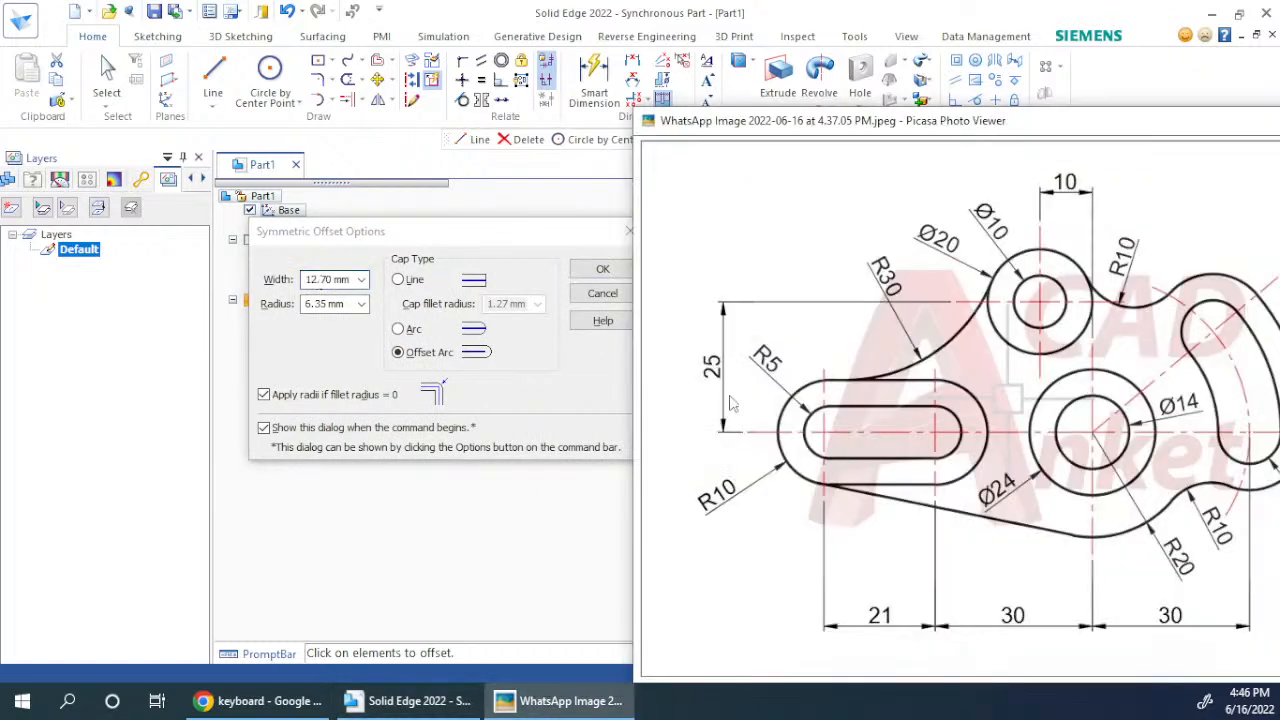
{"action": "key", "text": "alt+Tab"}
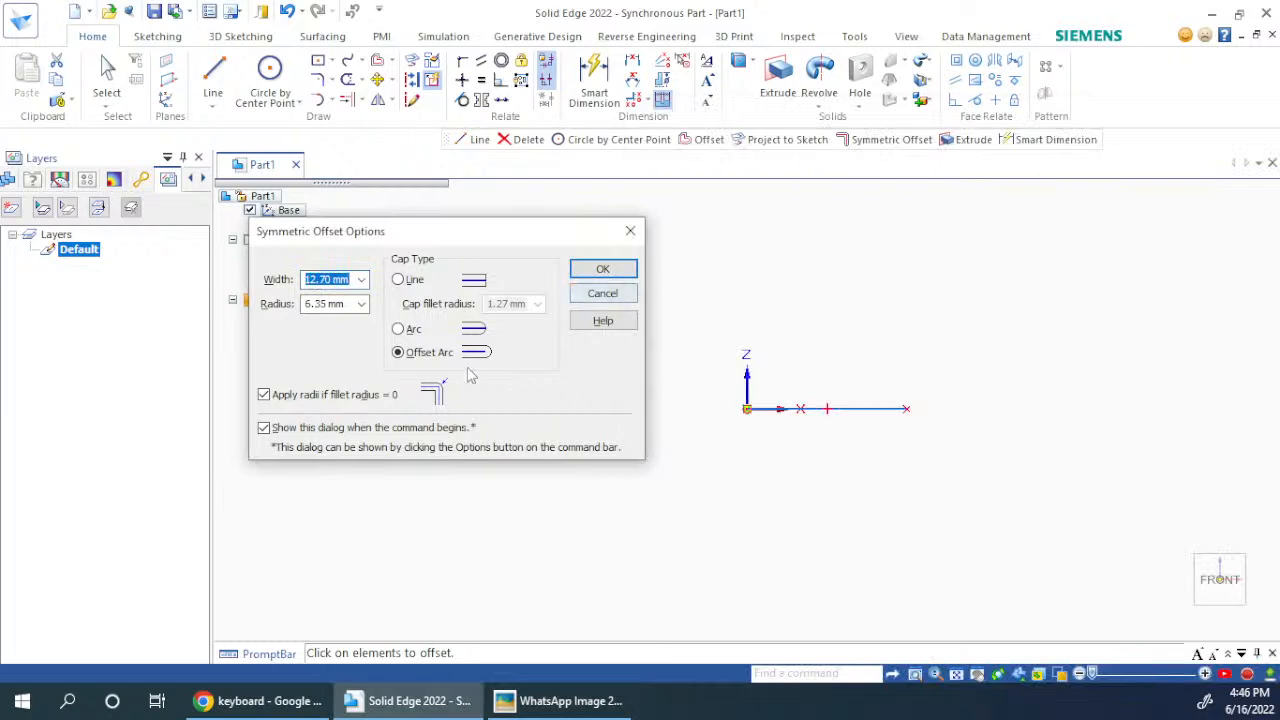
{"action": "left_click", "coordinate": [600, 272]}
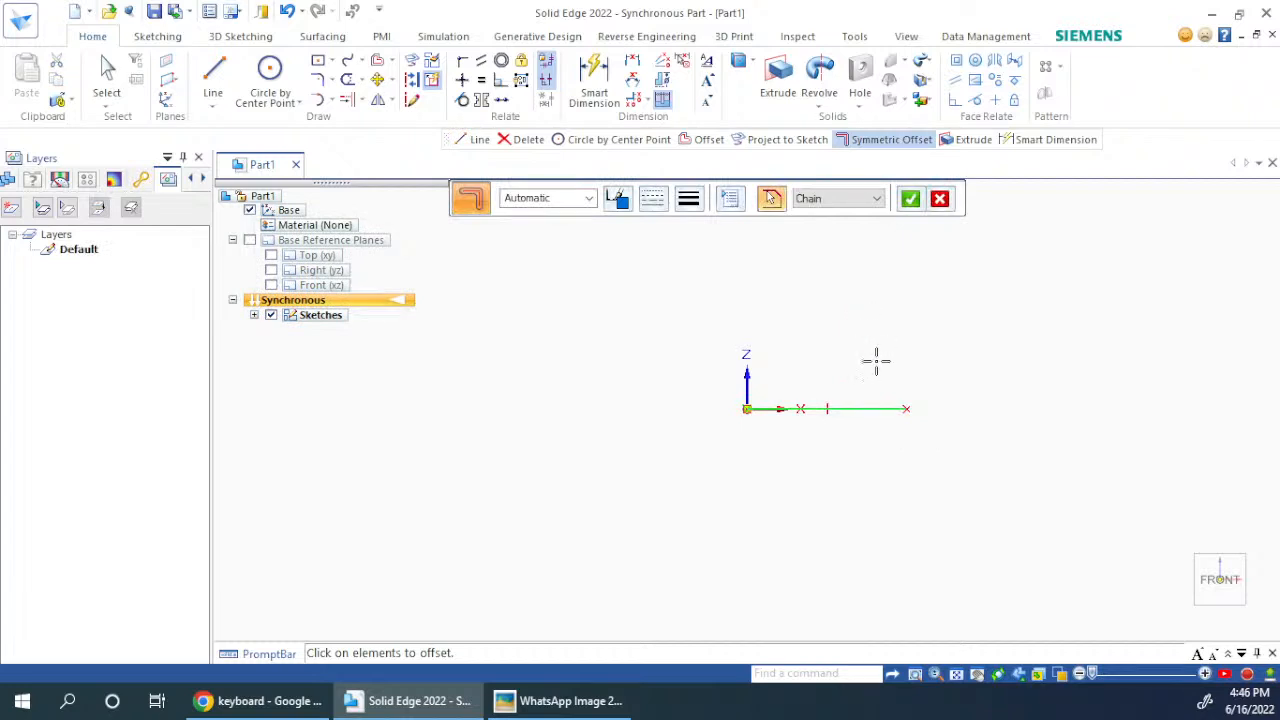
{"action": "scroll", "coordinate": [920, 458], "scroll_direction": "up", "scroll_amount": 3}
{"action": "scroll", "coordinate": [918, 460], "scroll_direction": "down", "scroll_amount": 6}
{"action": "scroll", "coordinate": [914, 460], "scroll_direction": "up", "scroll_amount": 2}
{"action": "scroll", "coordinate": [1060, 488], "scroll_direction": "up", "scroll_amount": 3}
{"action": "key", "text": "Escape"}
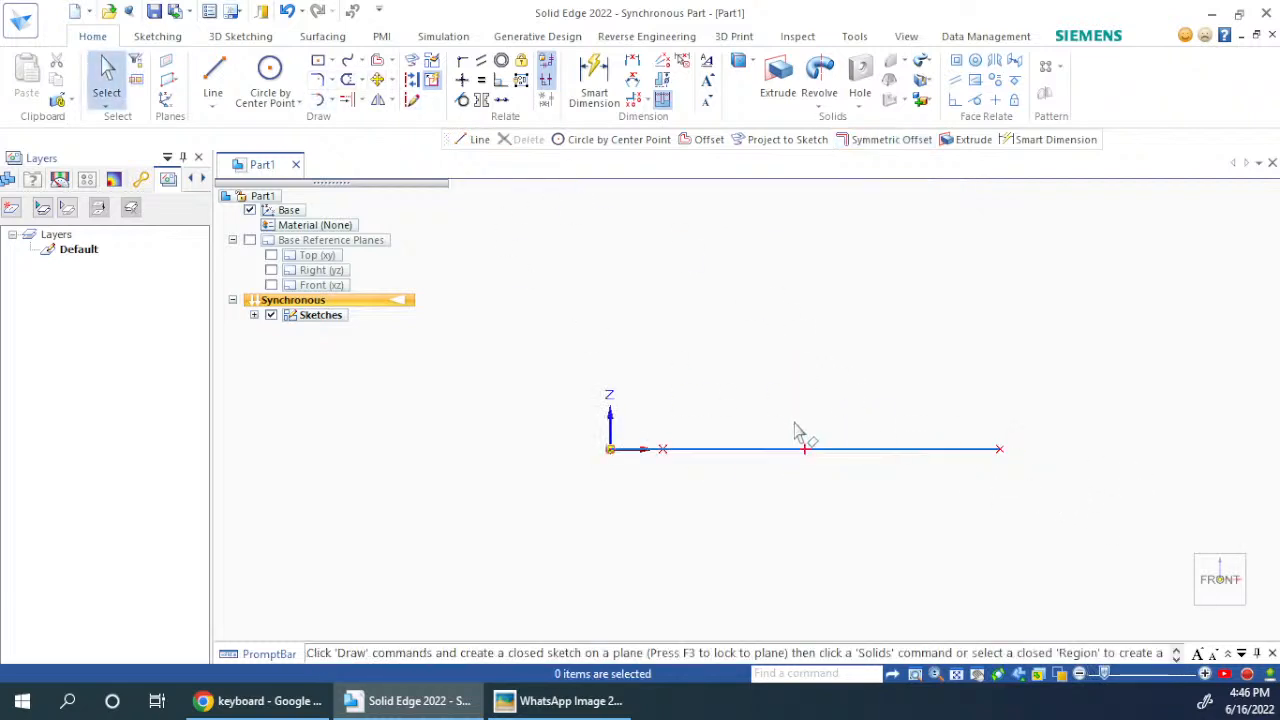
Step: Delete the existing line and sketch a new horizontal line about 23 mm long from the origin along the positive X axis
{"action": "left_click", "coordinate": [770, 451]}
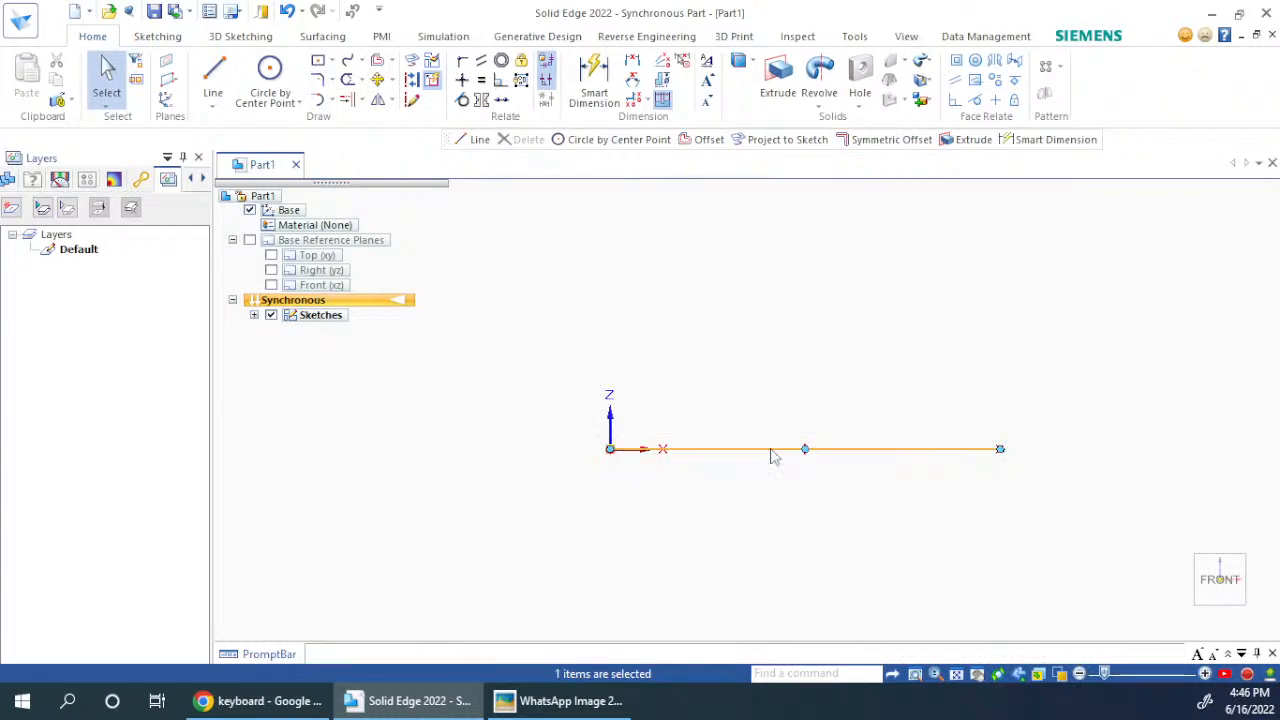
{"action": "key", "text": "Delete"}
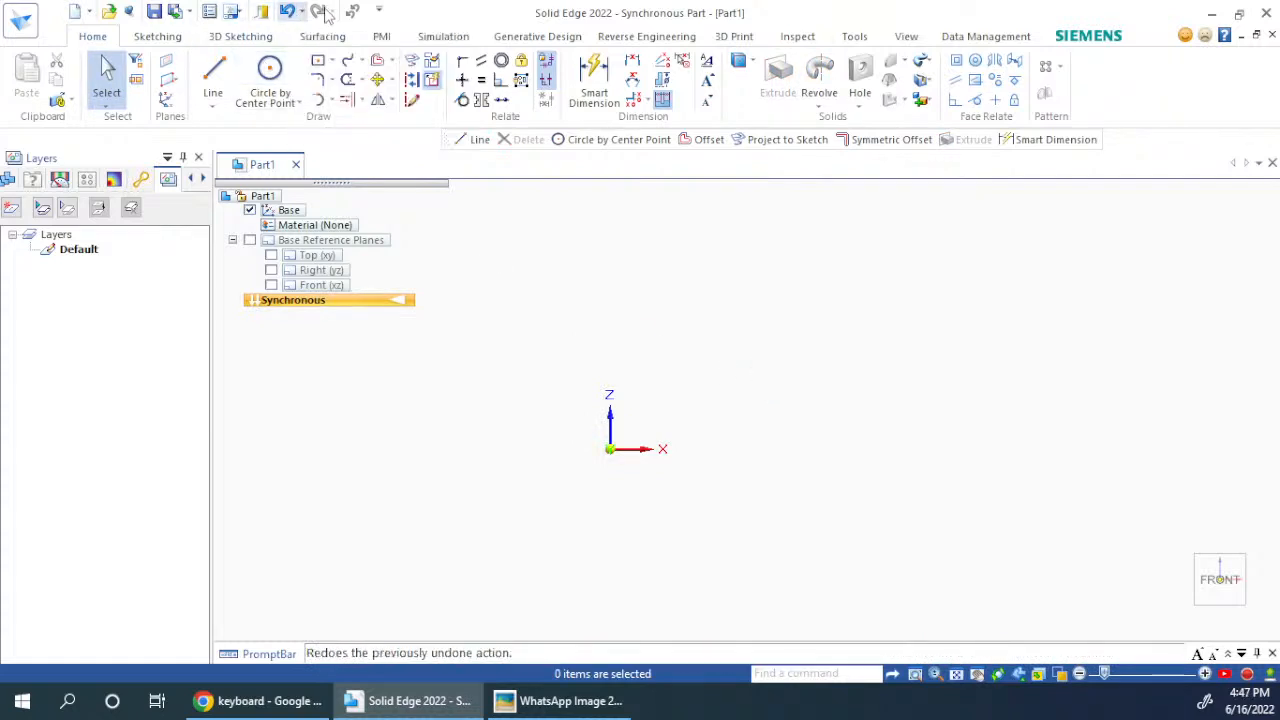
{"action": "left_click", "coordinate": [213, 70]}
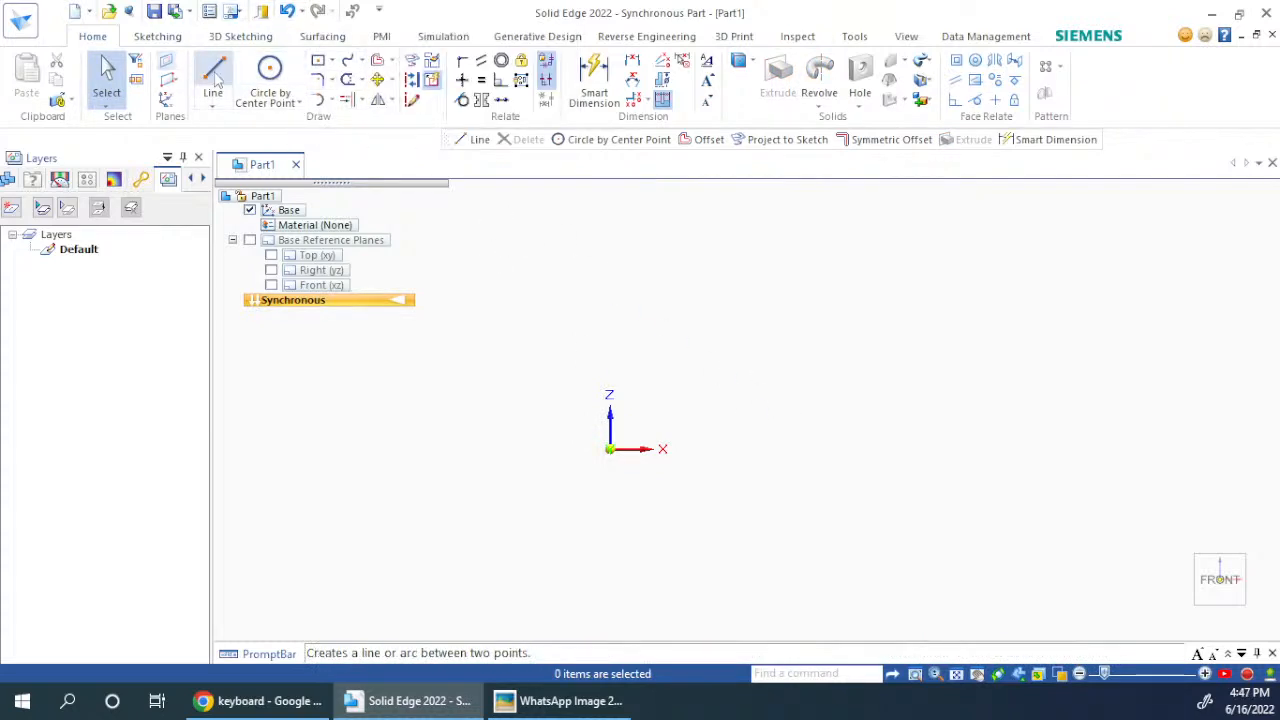
{"action": "left_click", "coordinate": [610, 449]}
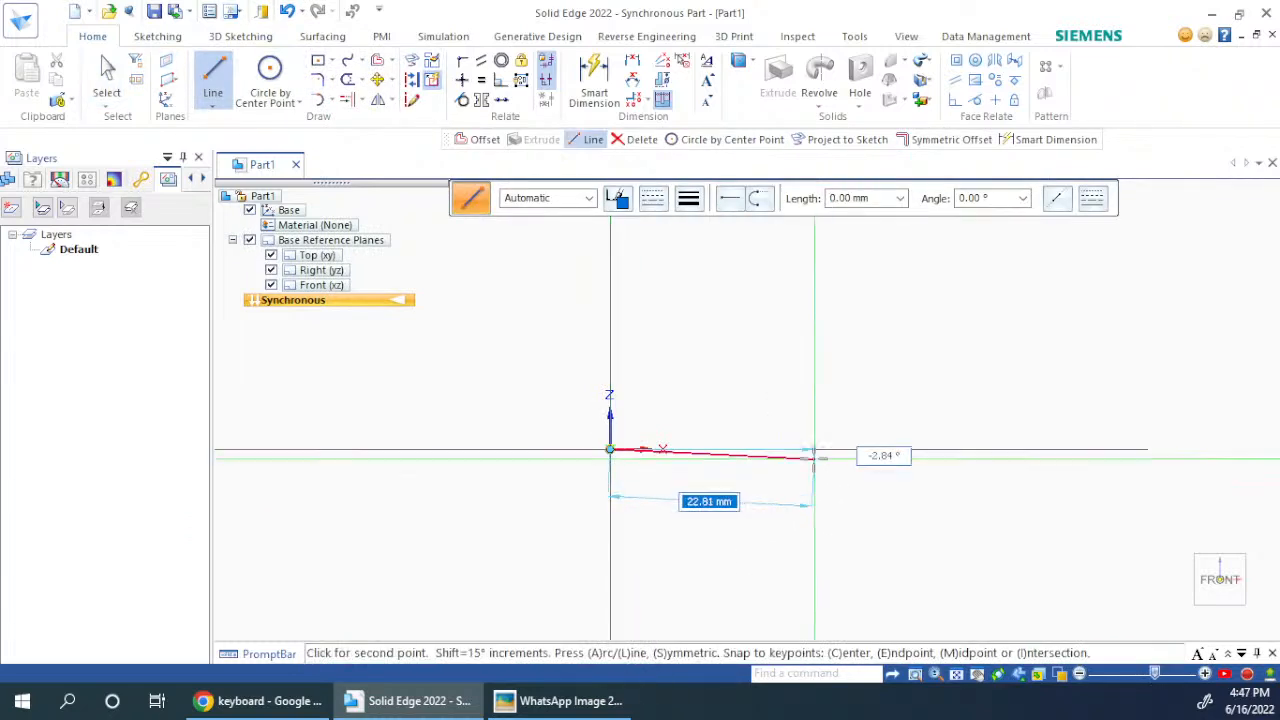
{"action": "left_click", "coordinate": [813, 449]}
{"action": "key", "text": "Escape"}
Step: Sketch a circle centred on each endpoint of the horizontal line
{"action": "left_click", "coordinate": [270, 80]}
{"action": "left_click", "coordinate": [610, 449]}
{"action": "left_click", "coordinate": [582, 477]}
{"action": "left_click", "coordinate": [813, 449]}
{"action": "left_click", "coordinate": [806, 500]}
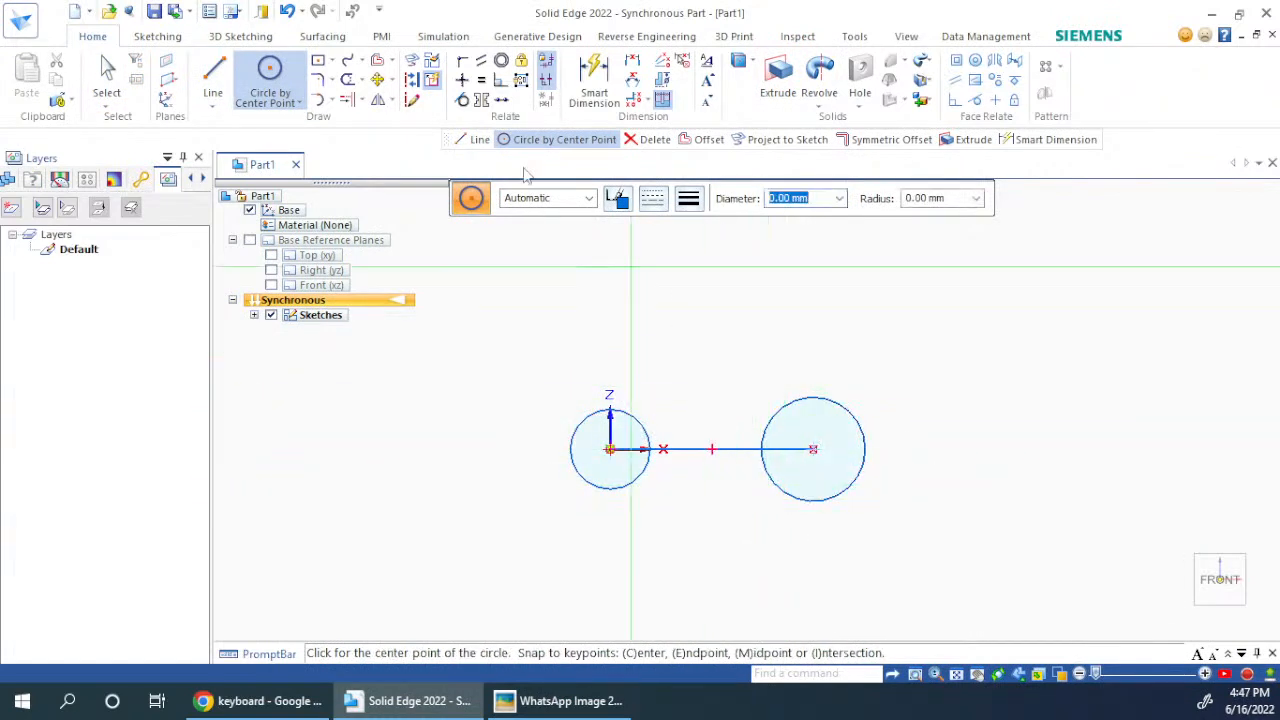
{"action": "key", "text": "Escape"}
Step: Apply an Equal relation between the circle at the origin and the circle at the line's far end
{"action": "left_click", "coordinate": [481, 80]}
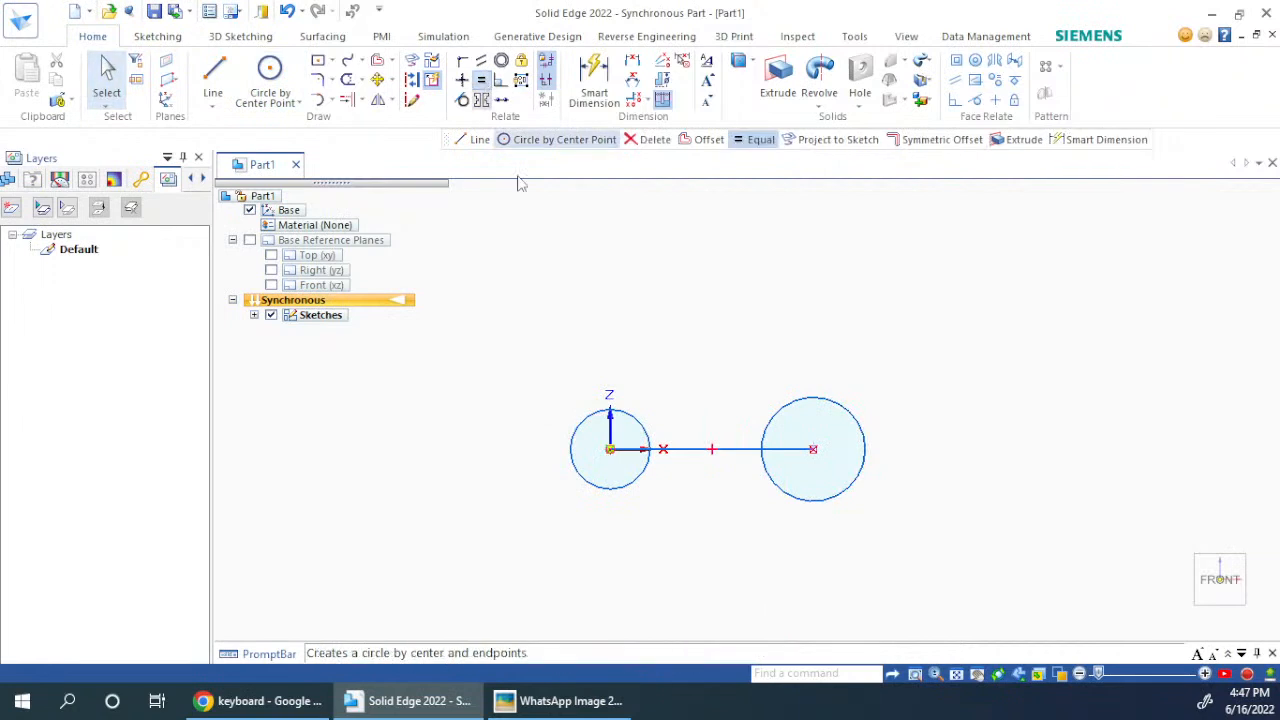
{"action": "left_click", "coordinate": [647, 437]}
{"action": "left_click", "coordinate": [775, 414]}
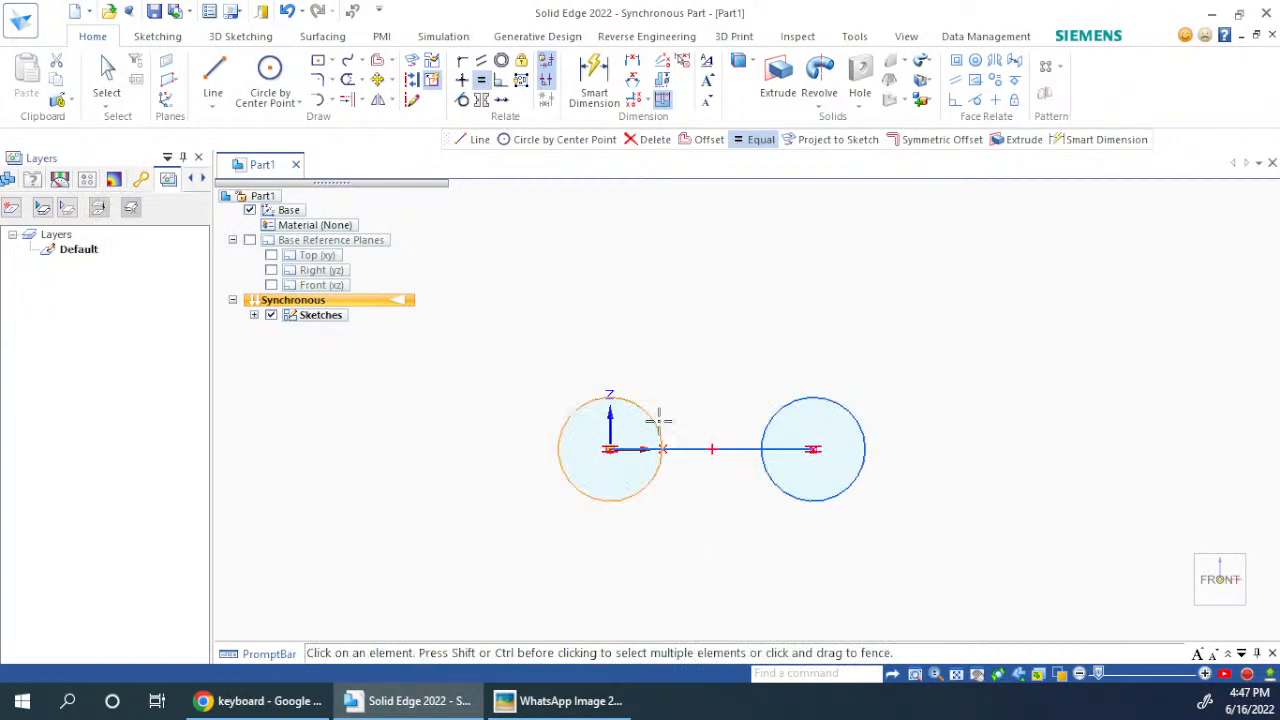
{"action": "key", "text": "Escape"}
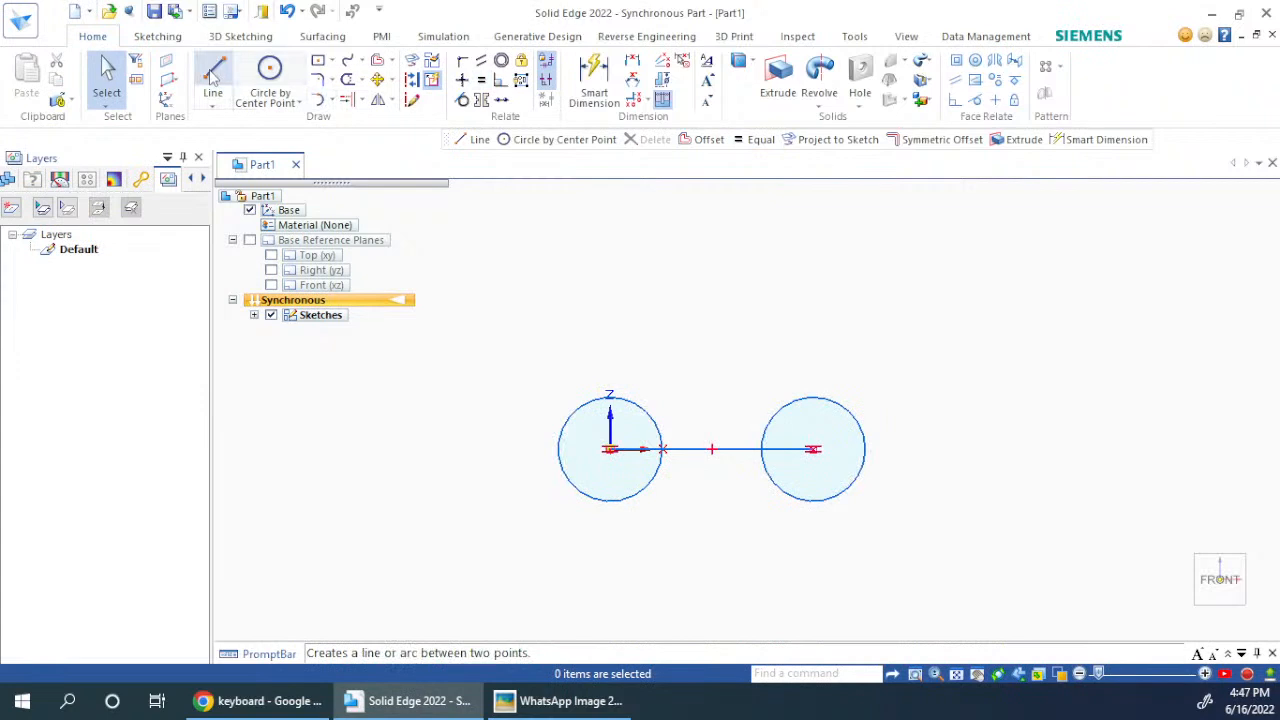
{"action": "left_click", "coordinate": [213, 78]}
{"action": "left_click", "coordinate": [213, 106]}
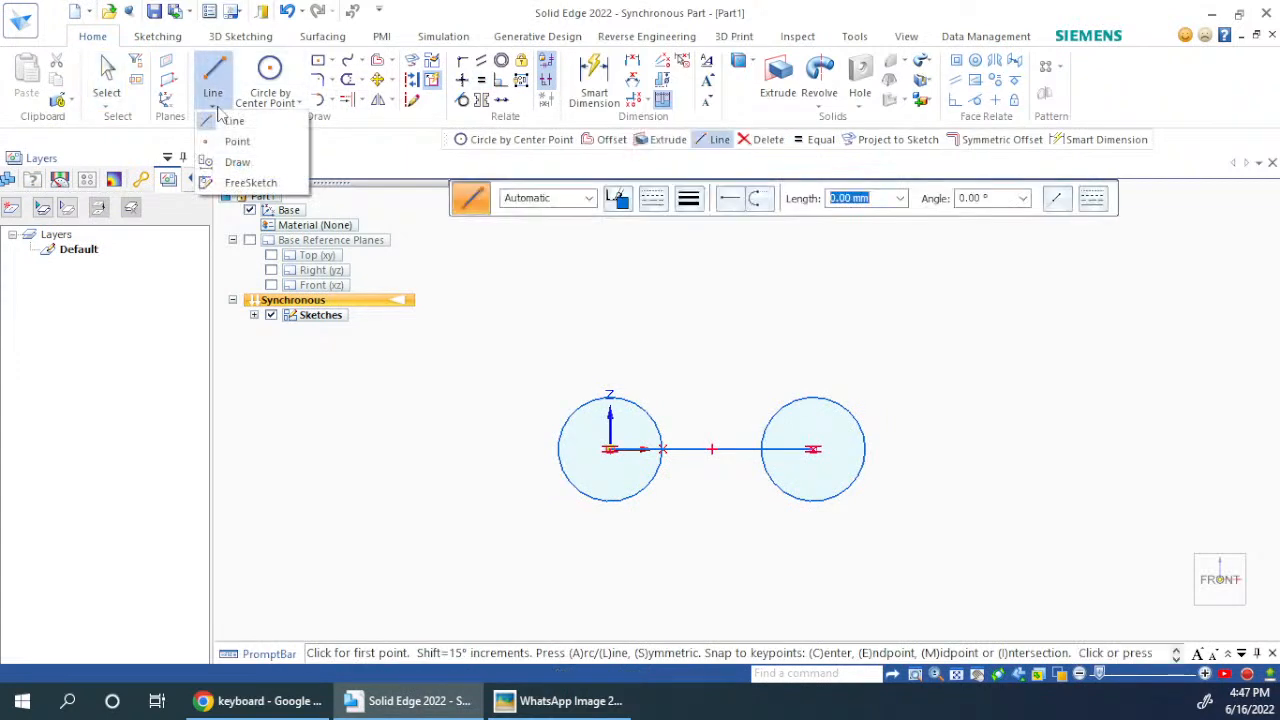
{"action": "left_click", "coordinate": [643, 351]}
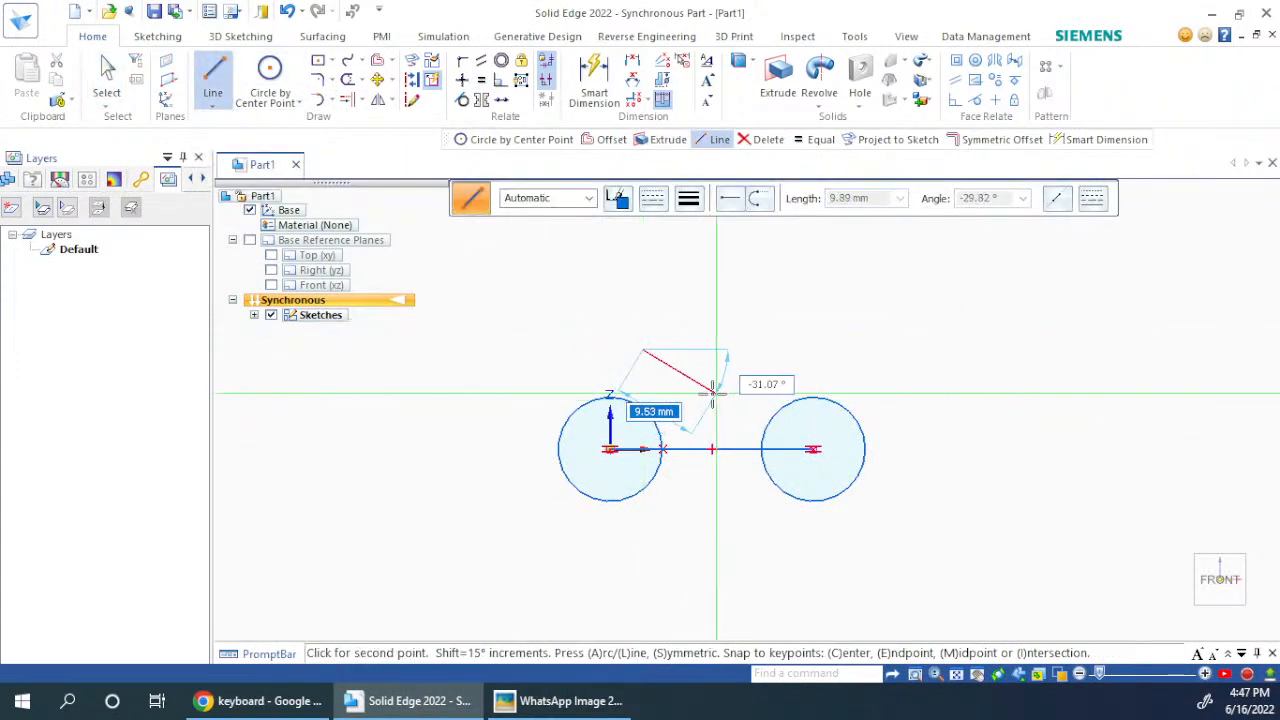
{"action": "key", "text": "Escape"}
{"action": "key", "text": "Escape"}
Step: Sketch a horizontal line about 23 mm long joining the topmost points of the two circles
{"action": "left_click", "coordinate": [214, 72]}
{"action": "left_click", "coordinate": [604, 396]}
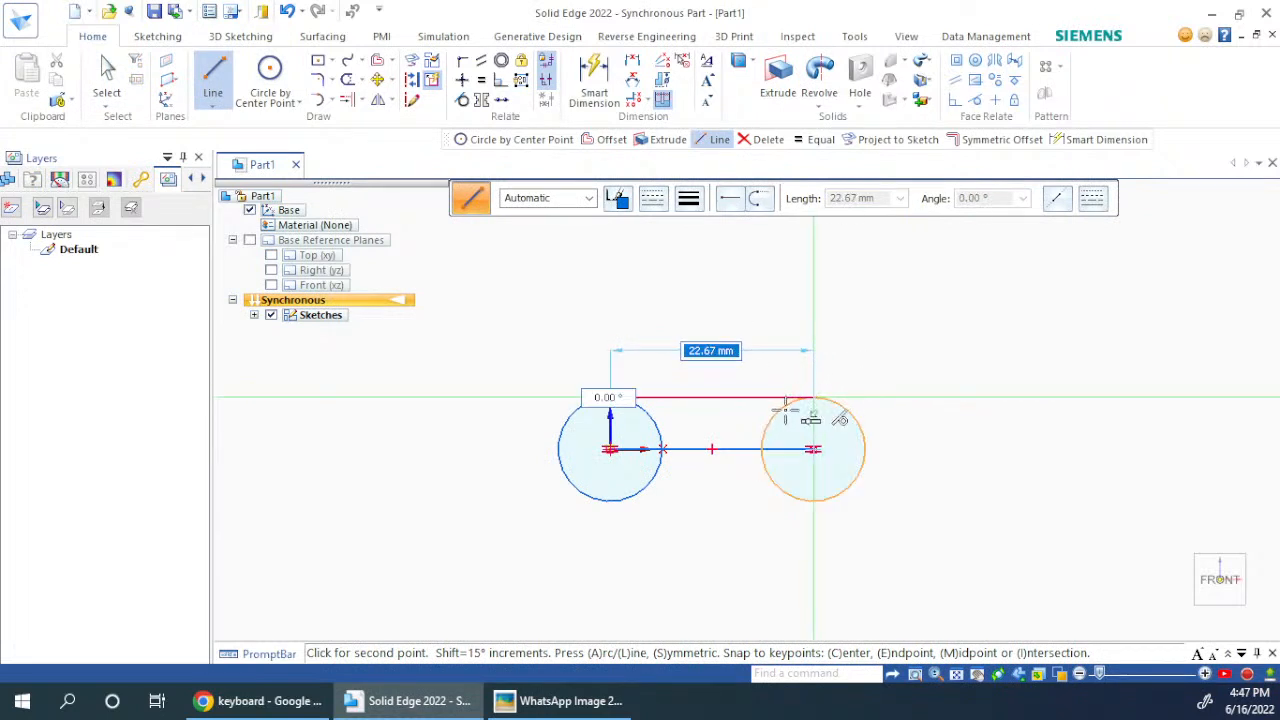
{"action": "left_click", "coordinate": [812, 398]}
{"action": "key", "text": "Escape"}
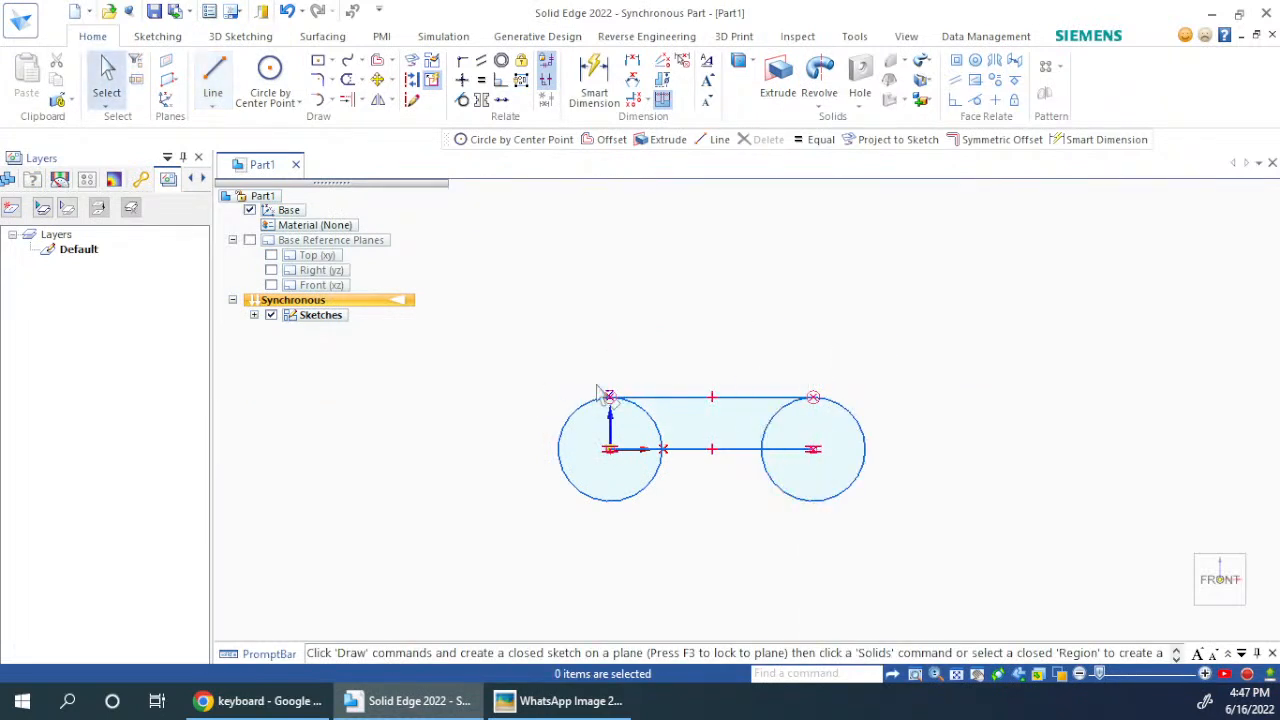
Step: Sketch a line joining the undersides of the two circles and make it tangent to the circle at the origin
{"action": "scroll", "coordinate": [657, 444], "scroll_direction": "down", "scroll_amount": 2}
{"action": "left_click", "coordinate": [213, 80]}
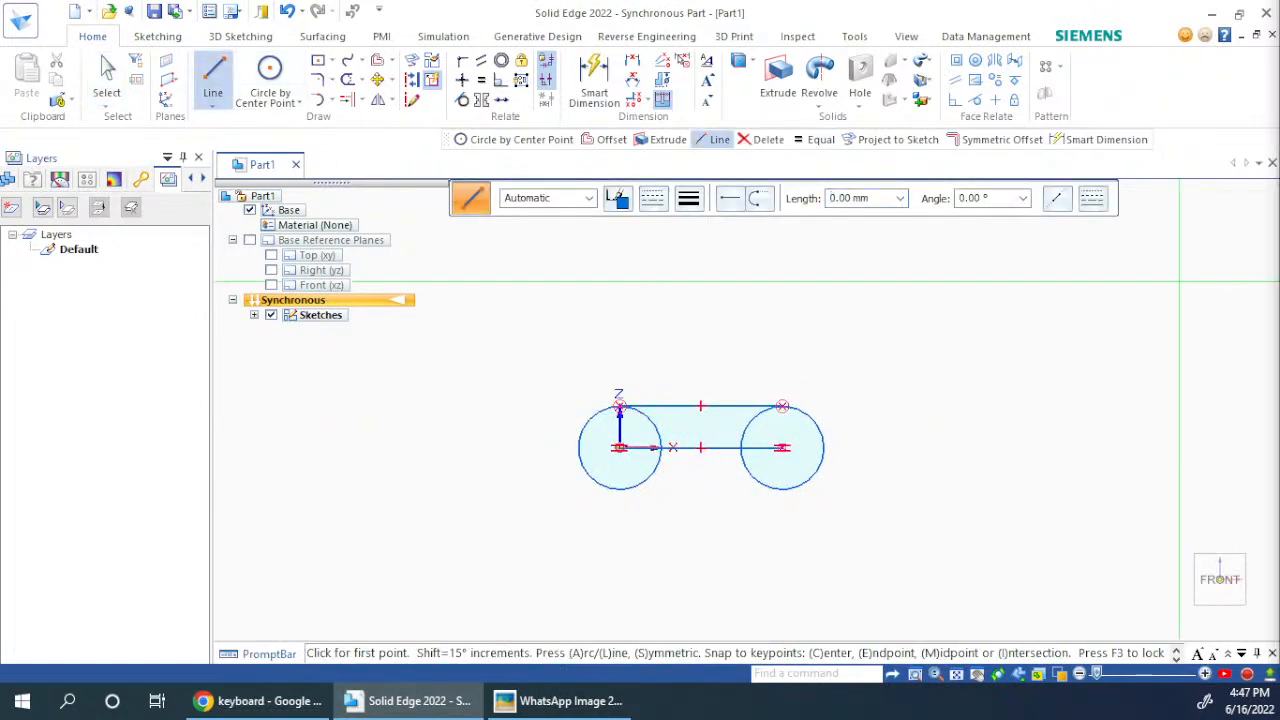
{"action": "left_click", "coordinate": [644, 482]}
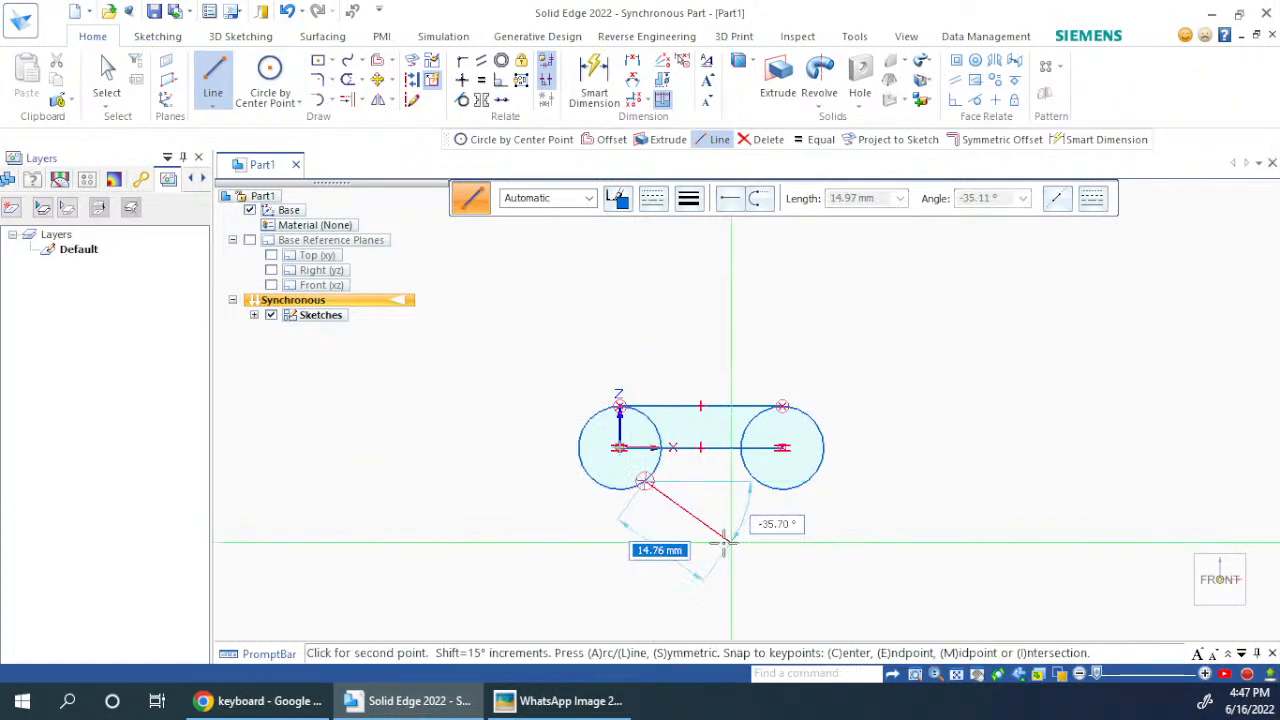
{"action": "left_click", "coordinate": [790, 489]}
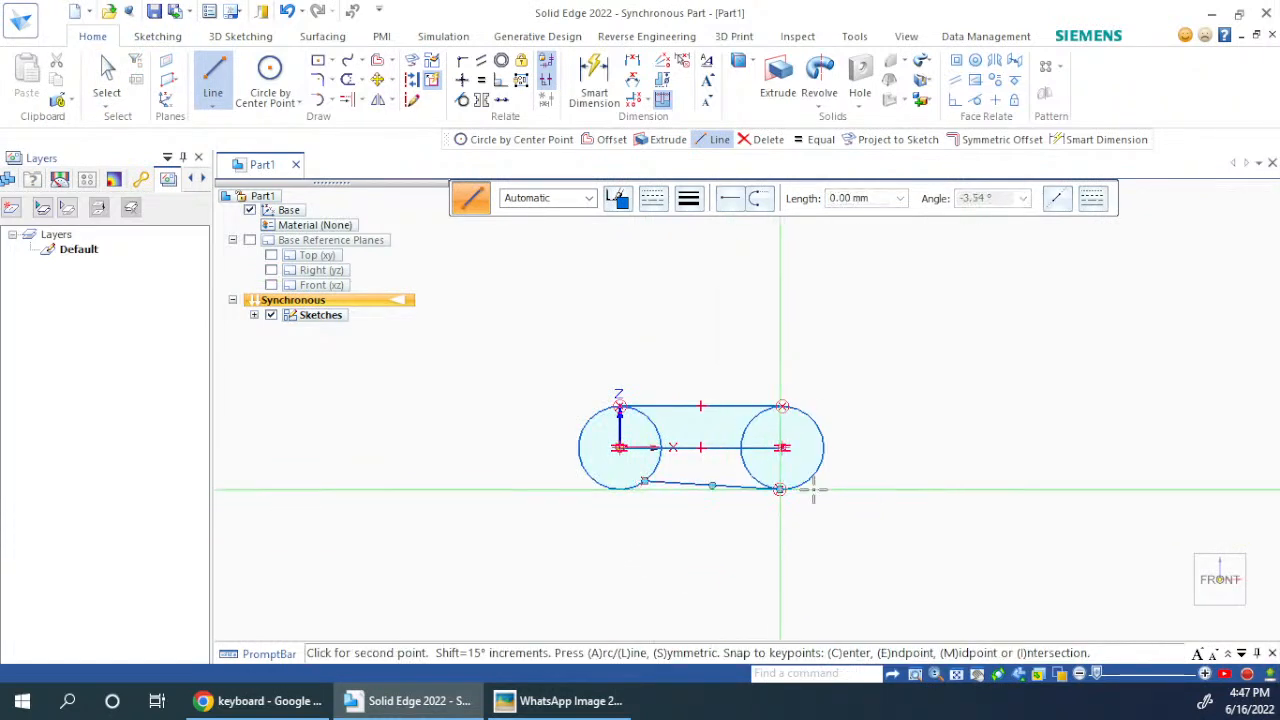
{"action": "key", "text": "Escape"}
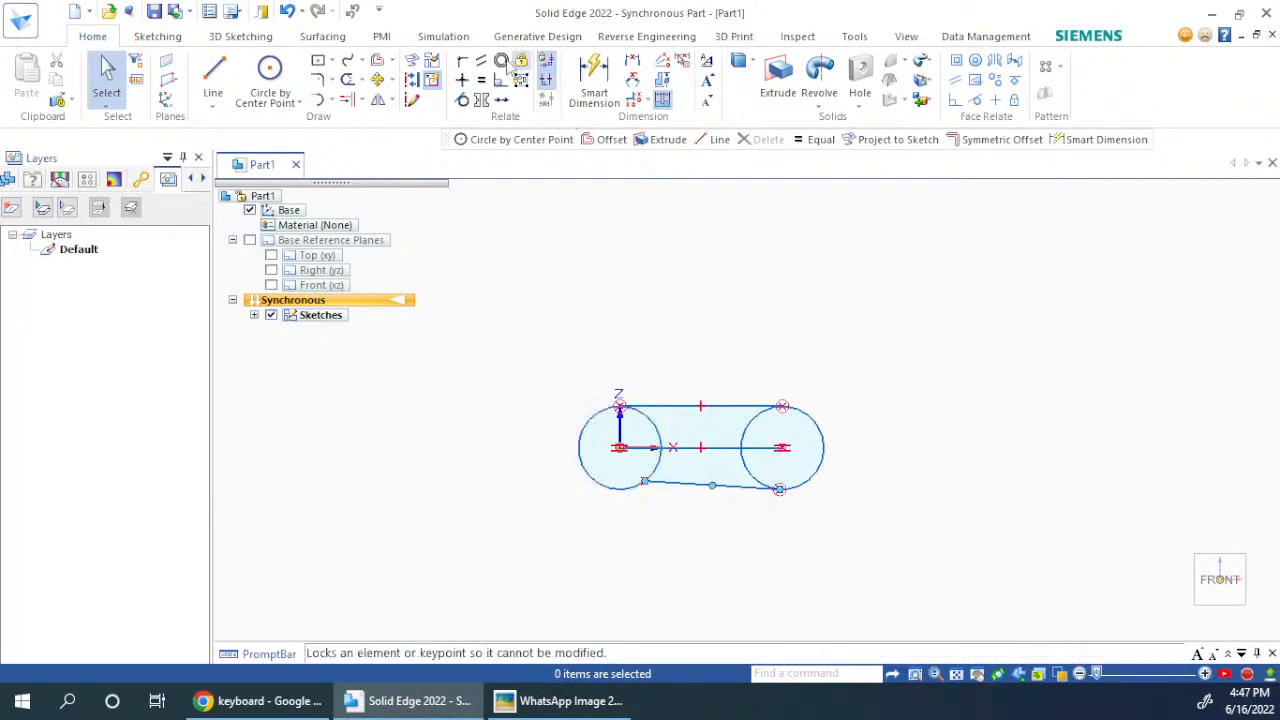
{"action": "left_click", "coordinate": [462, 100]}
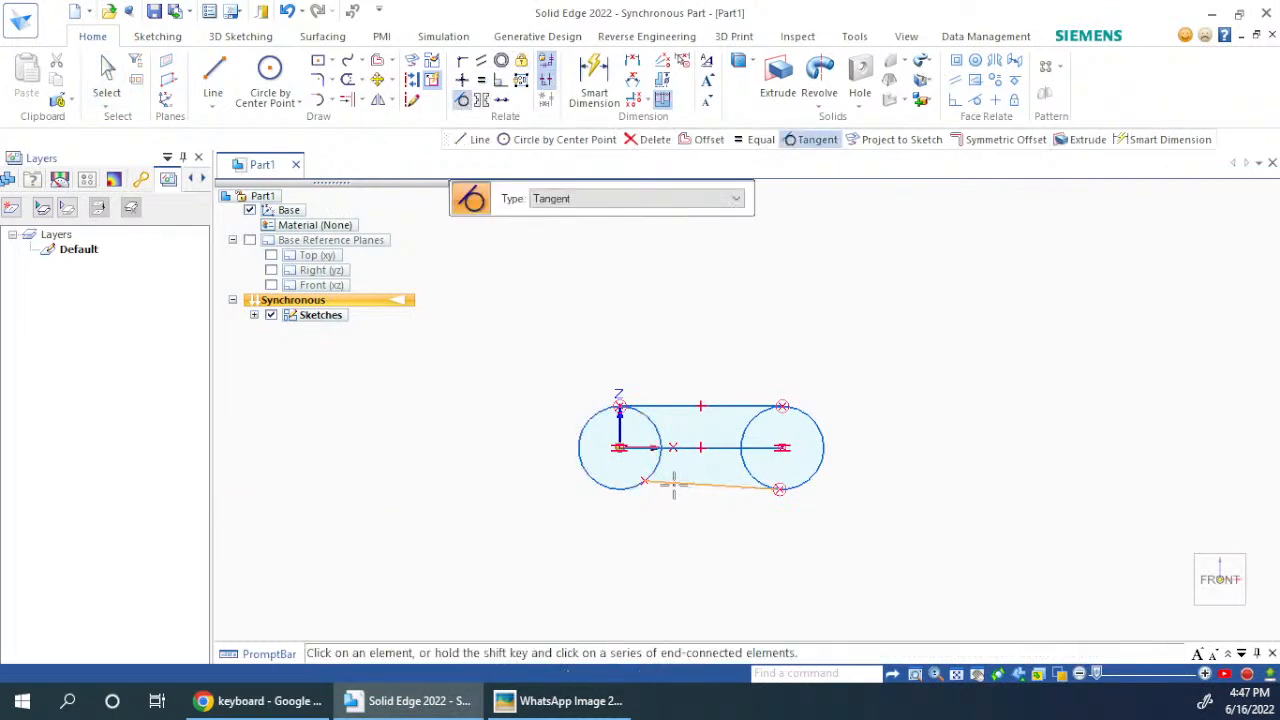
{"action": "left_click", "coordinate": [659, 474]}
{"action": "key", "text": "Escape"}
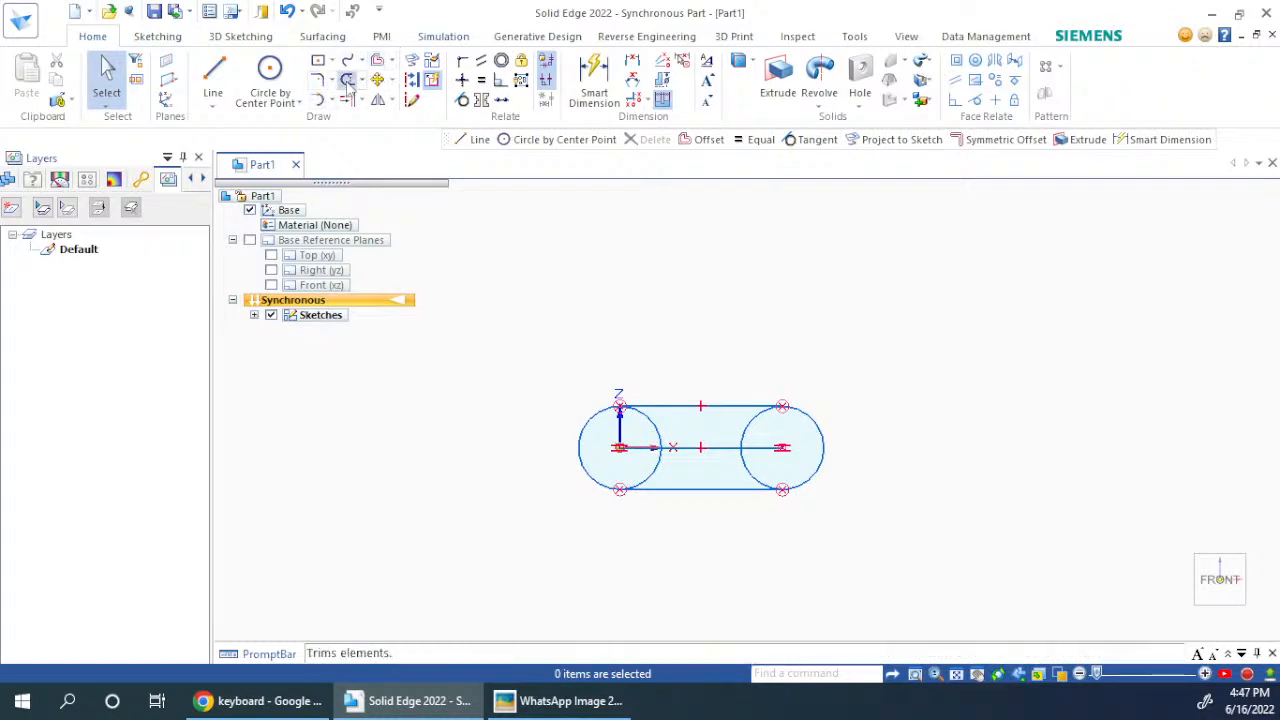
Step: Trim the inner halves of both circles to leave a closed slot outline around the centre line
{"action": "left_click", "coordinate": [347, 80]}
{"action": "left_click", "coordinate": [657, 429]}
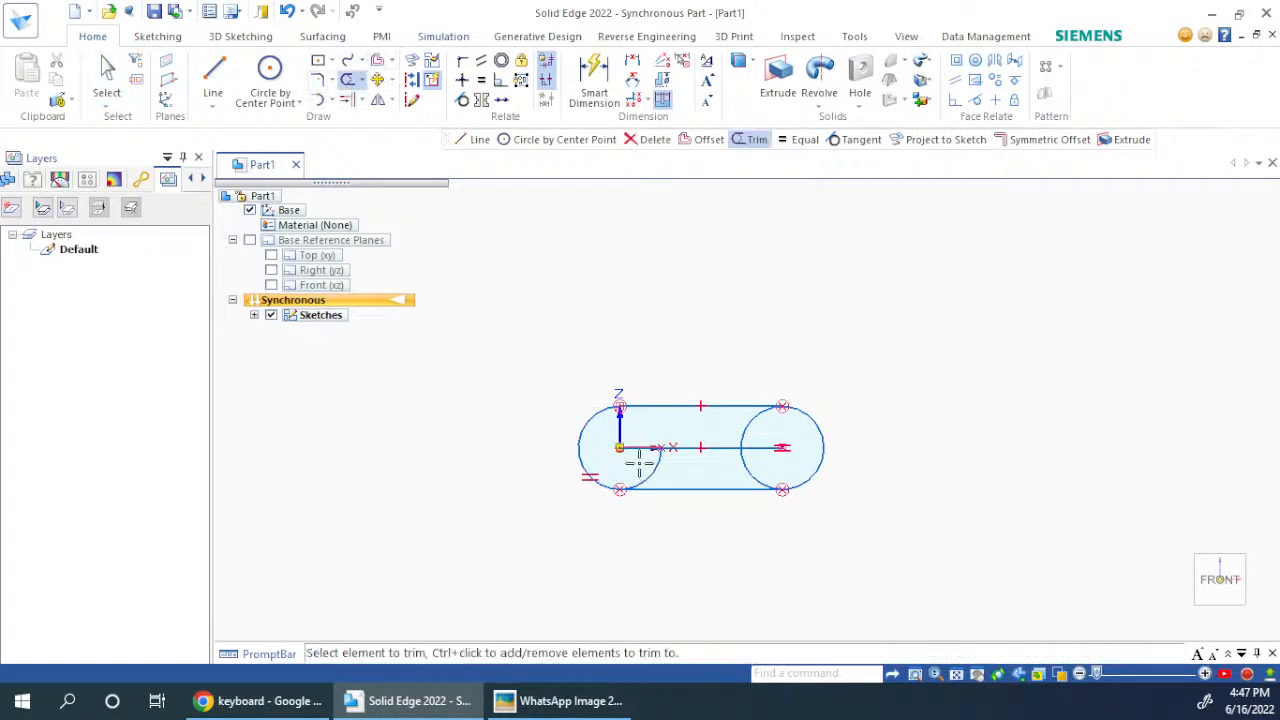
{"action": "left_click", "coordinate": [650, 470]}
{"action": "left_click", "coordinate": [752, 468]}
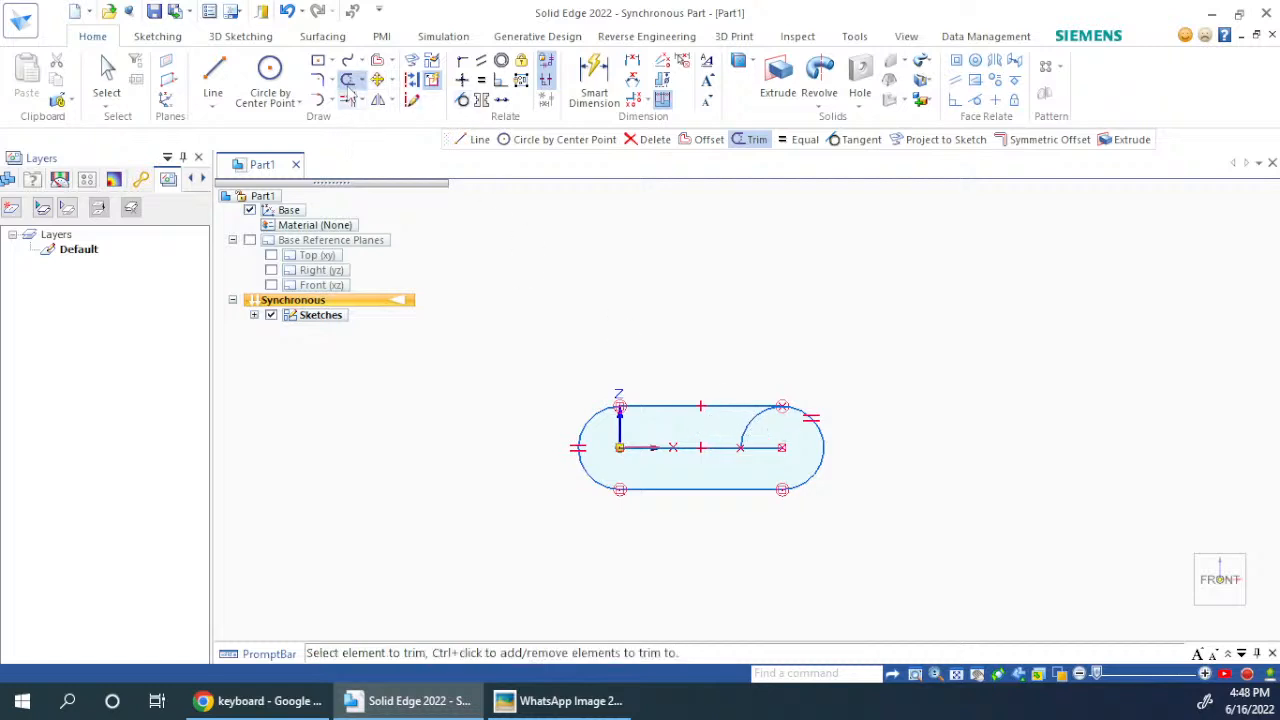
{"action": "left_click", "coordinate": [750, 428]}
{"action": "key", "text": "Escape"}
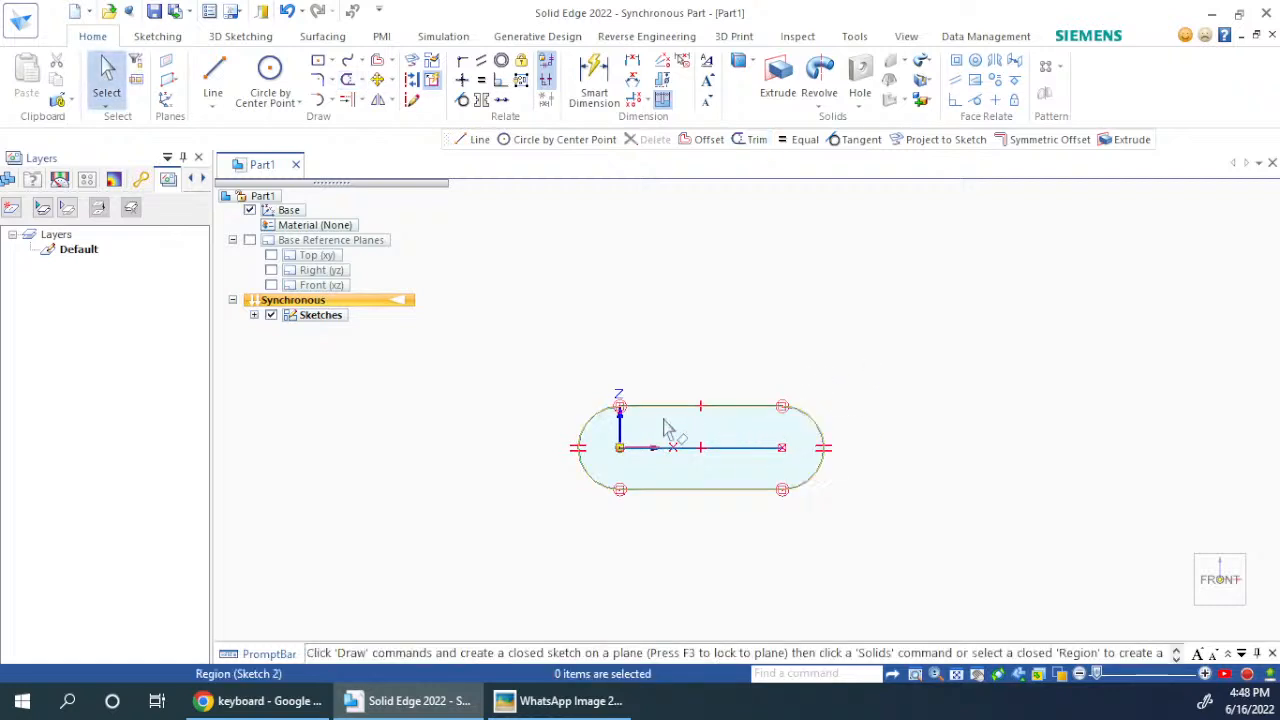
Step: Reshape the slot by moving its upper corner at the end away from the origin, making the slot longer and narrower
{"action": "left_click", "coordinate": [703, 405]}
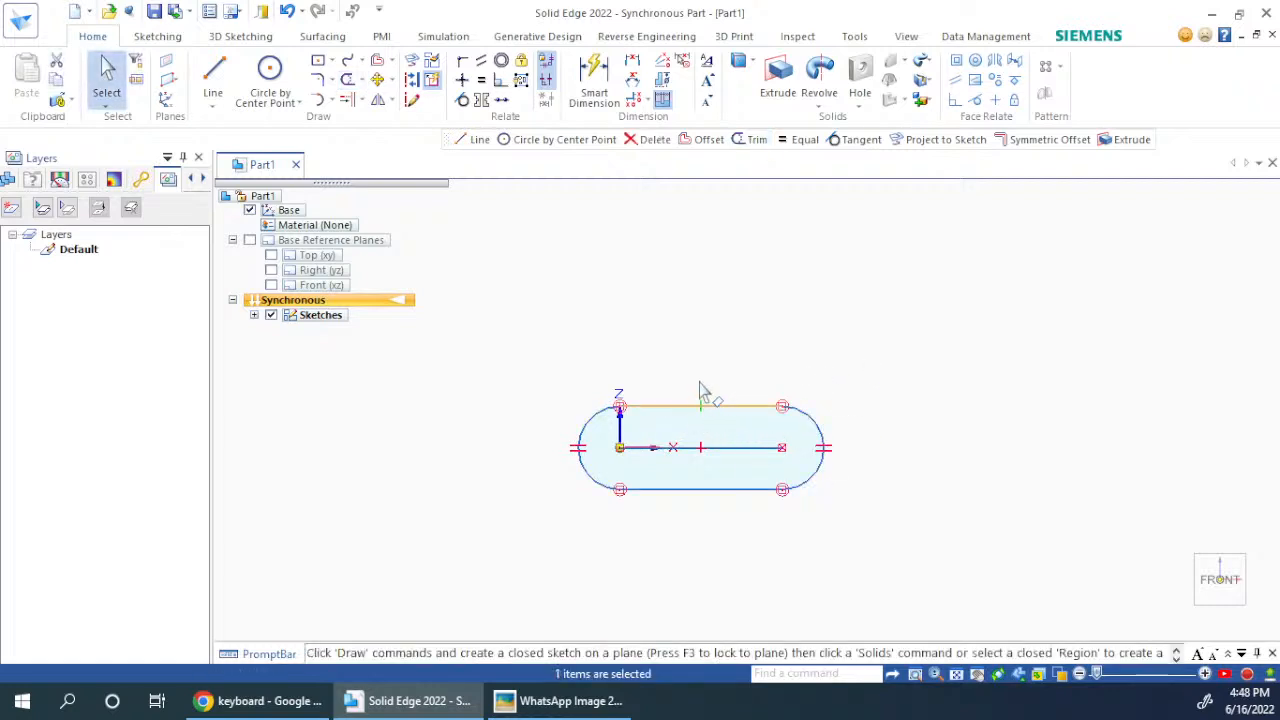
{"action": "left_click", "coordinate": [784, 408]}
{"action": "left_click_drag", "start_coordinate": [805, 402], "coordinate": [907, 425]}
{"action": "left_click", "coordinate": [988, 550]}
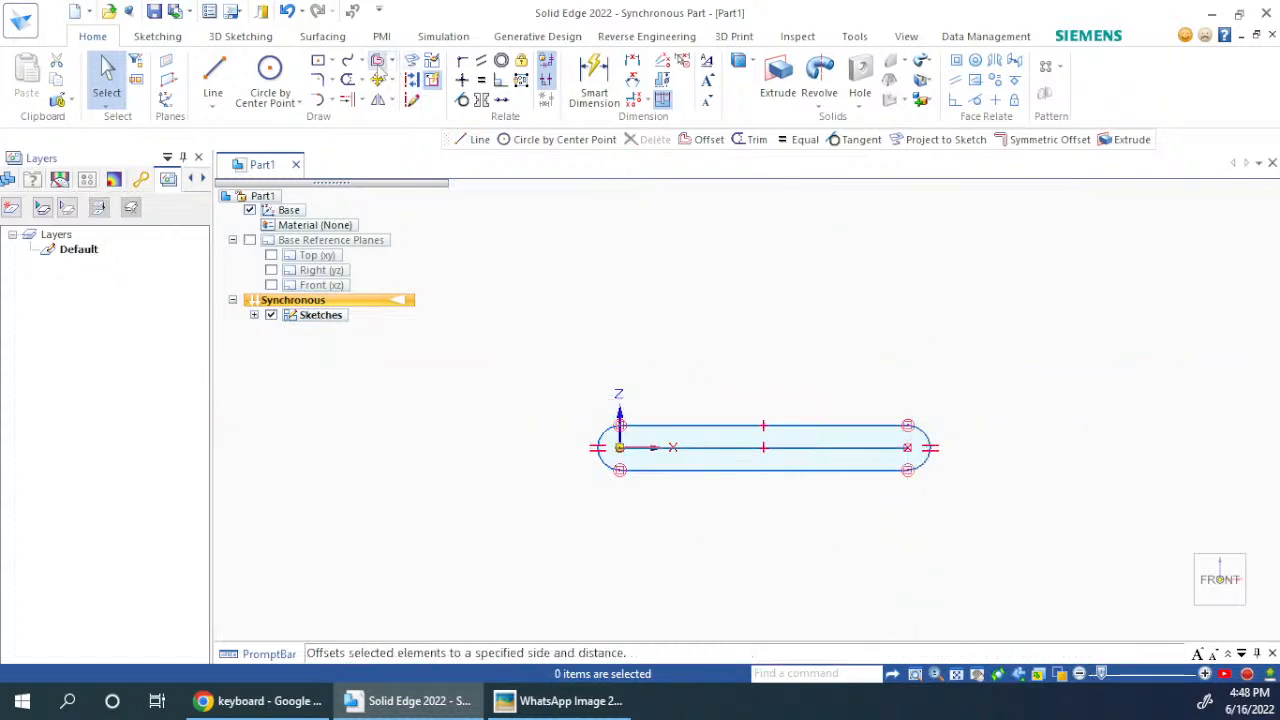
Step: Offset the closed slot outline outward by 6.35 mm and delete the offset distance dimension
{"action": "left_click", "coordinate": [391, 66]}
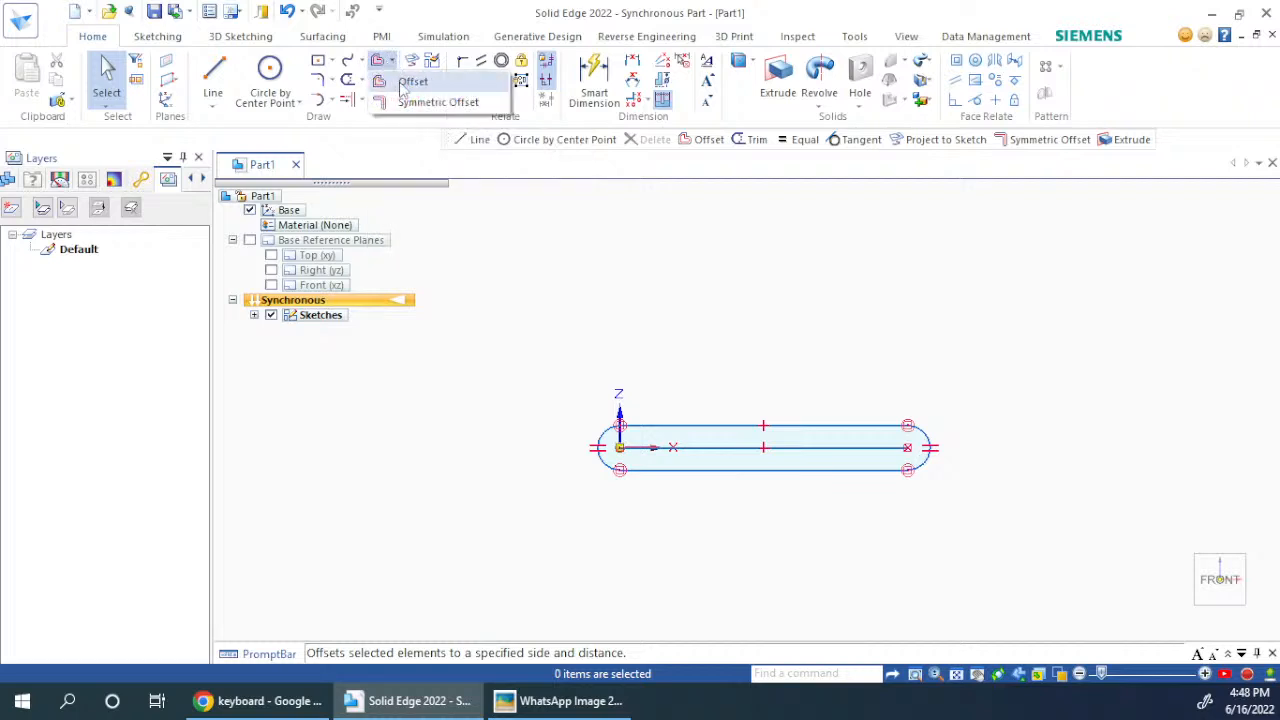
{"action": "left_click", "coordinate": [414, 80]}
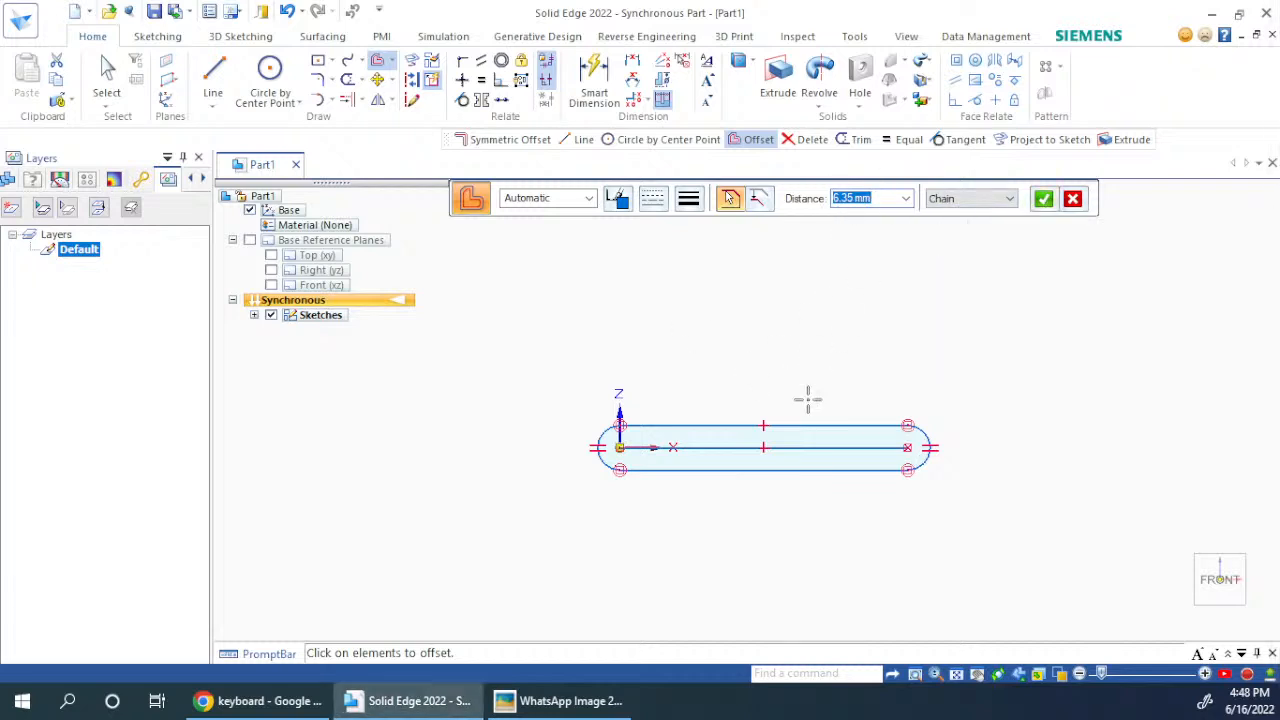
{"action": "left_click", "coordinate": [1043, 199]}
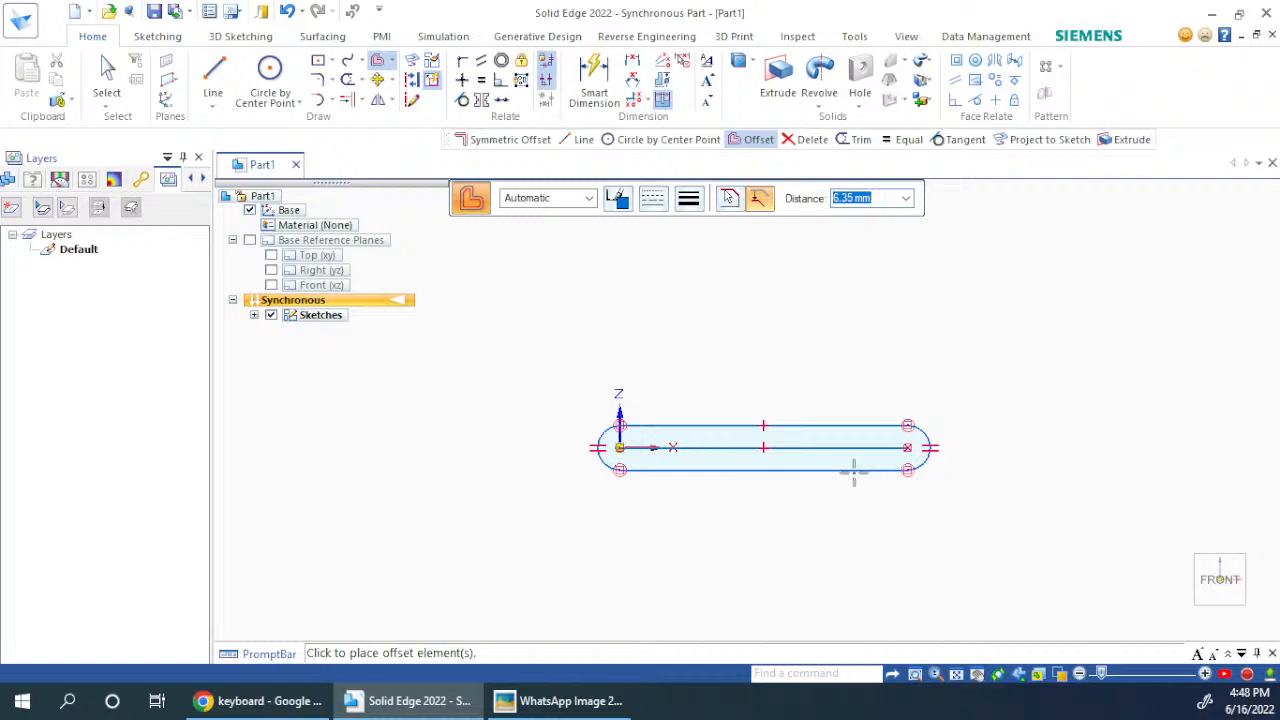
{"action": "left_click", "coordinate": [731, 200]}
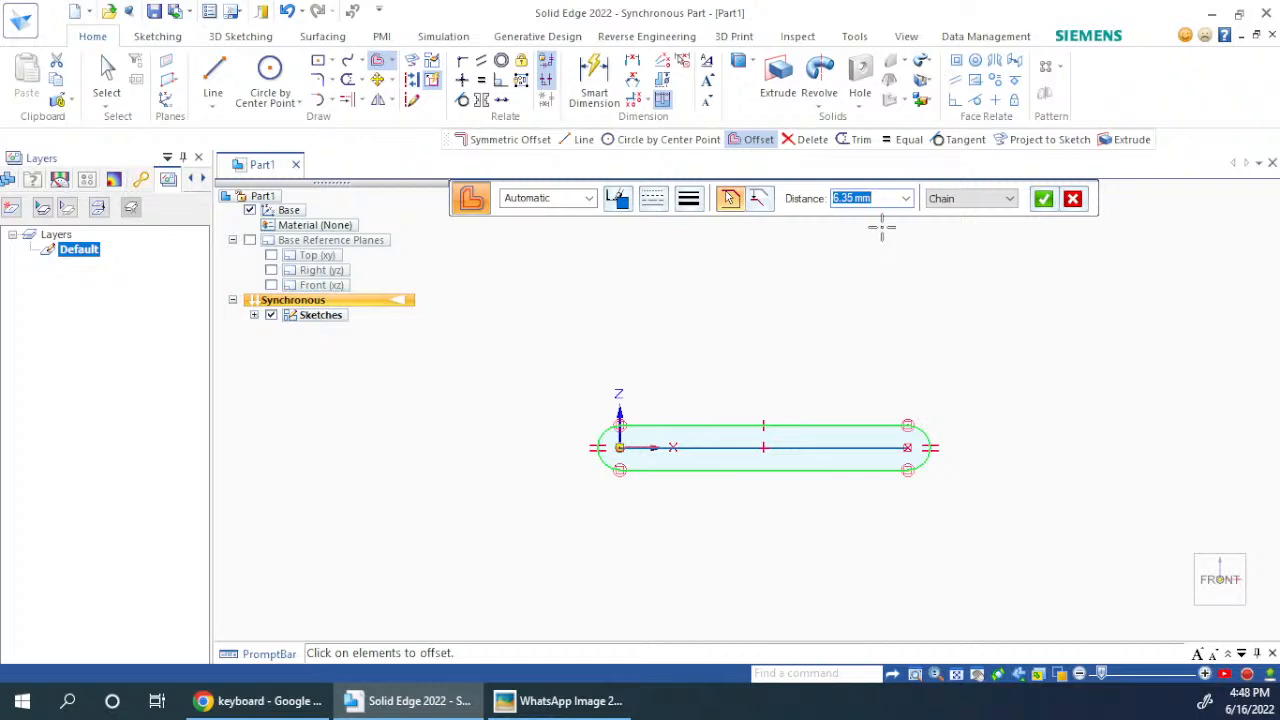
{"action": "left_click", "coordinate": [1043, 200]}
{"action": "left_click", "coordinate": [1000, 355]}
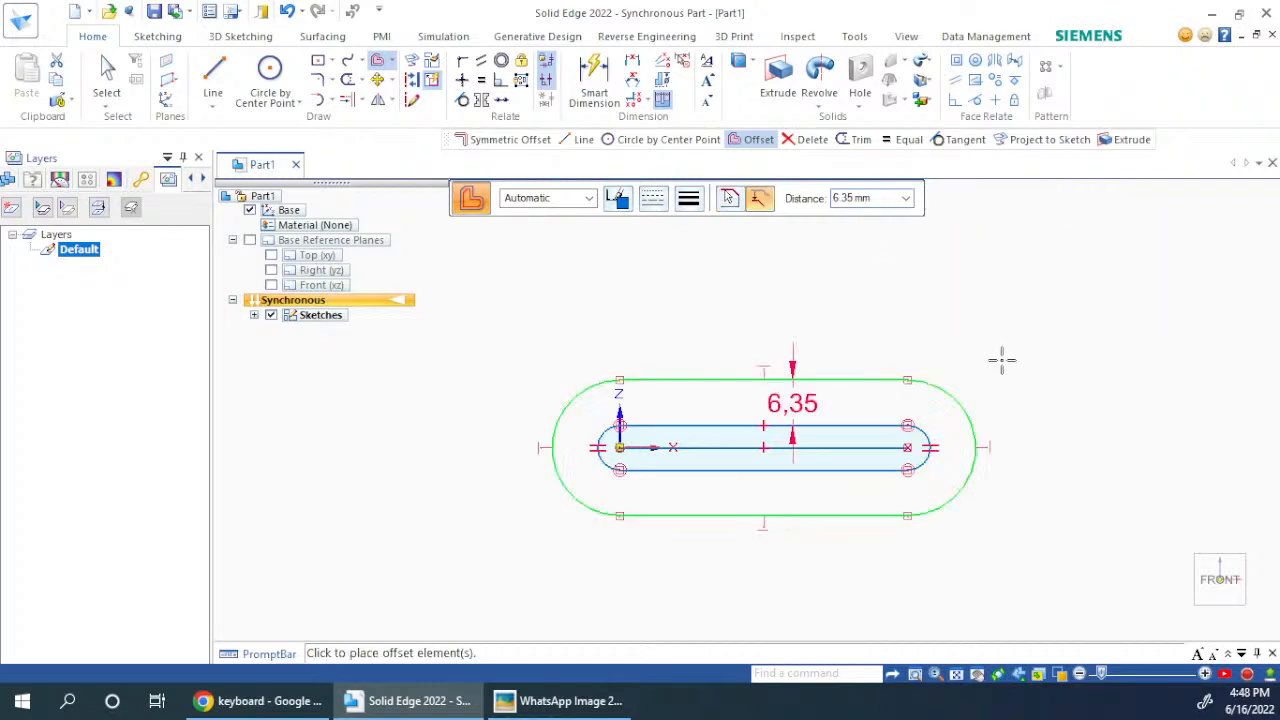
{"action": "key", "text": "Escape"}
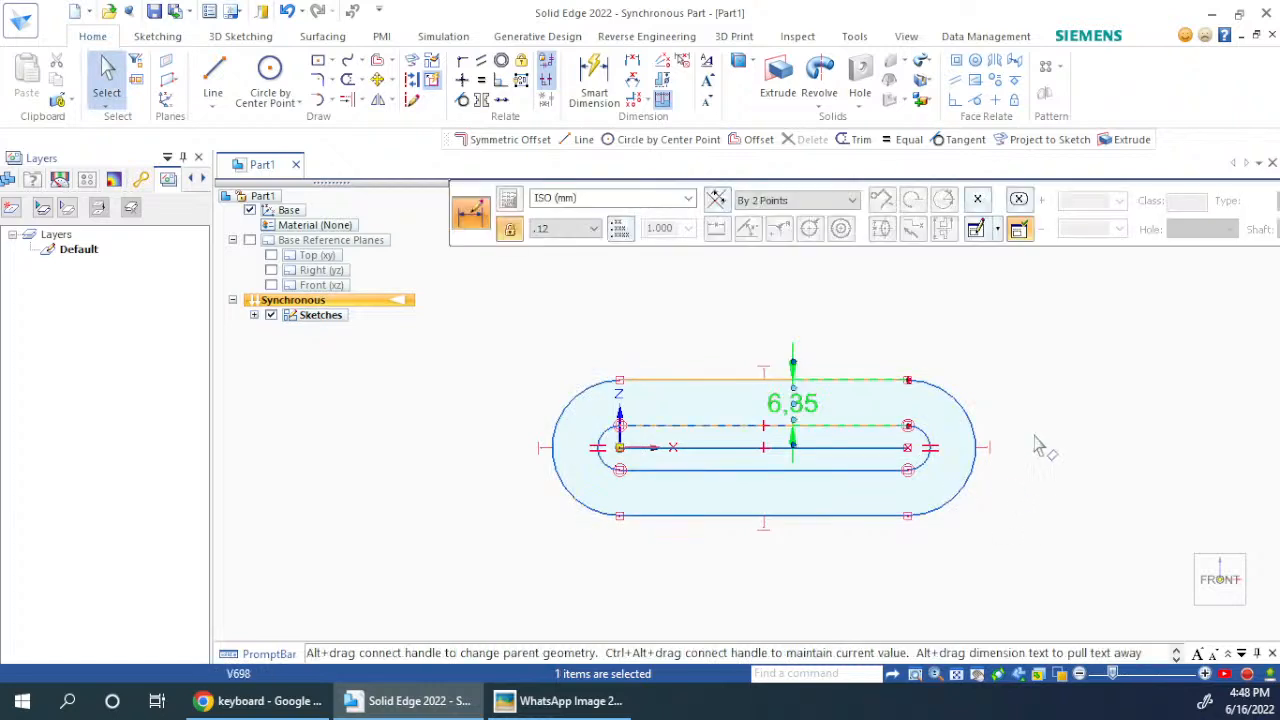
{"action": "key", "text": "Delete"}
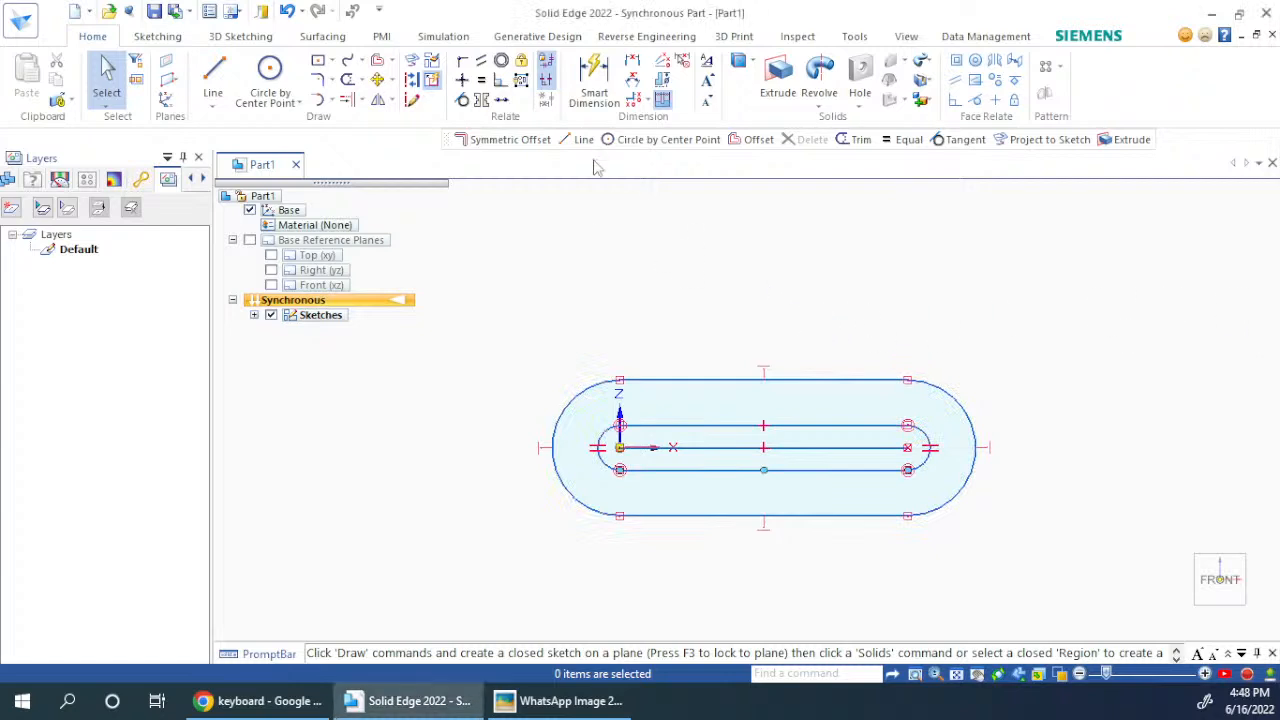
Step: Check the reference drawing and dimension the inner slot's end arc at the origin with a radius of 5 mm
{"action": "left_click", "coordinate": [563, 700]}
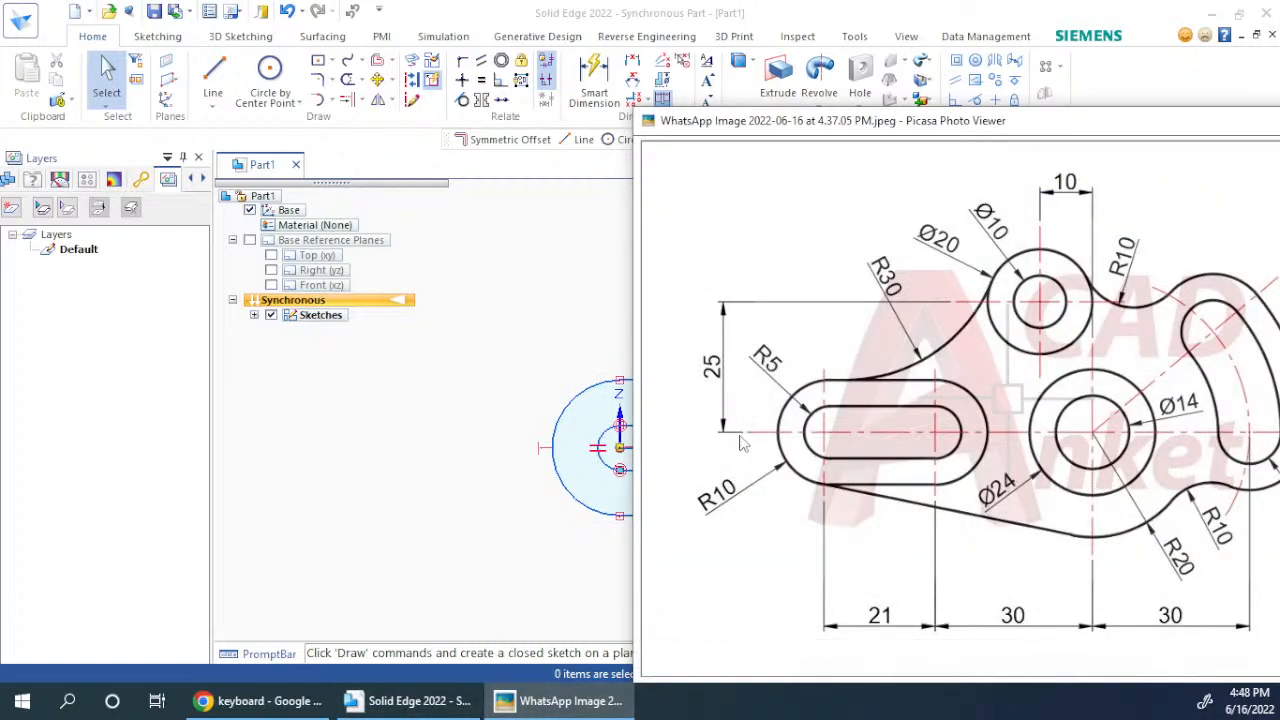
{"action": "left_click", "coordinate": [474, 274]}
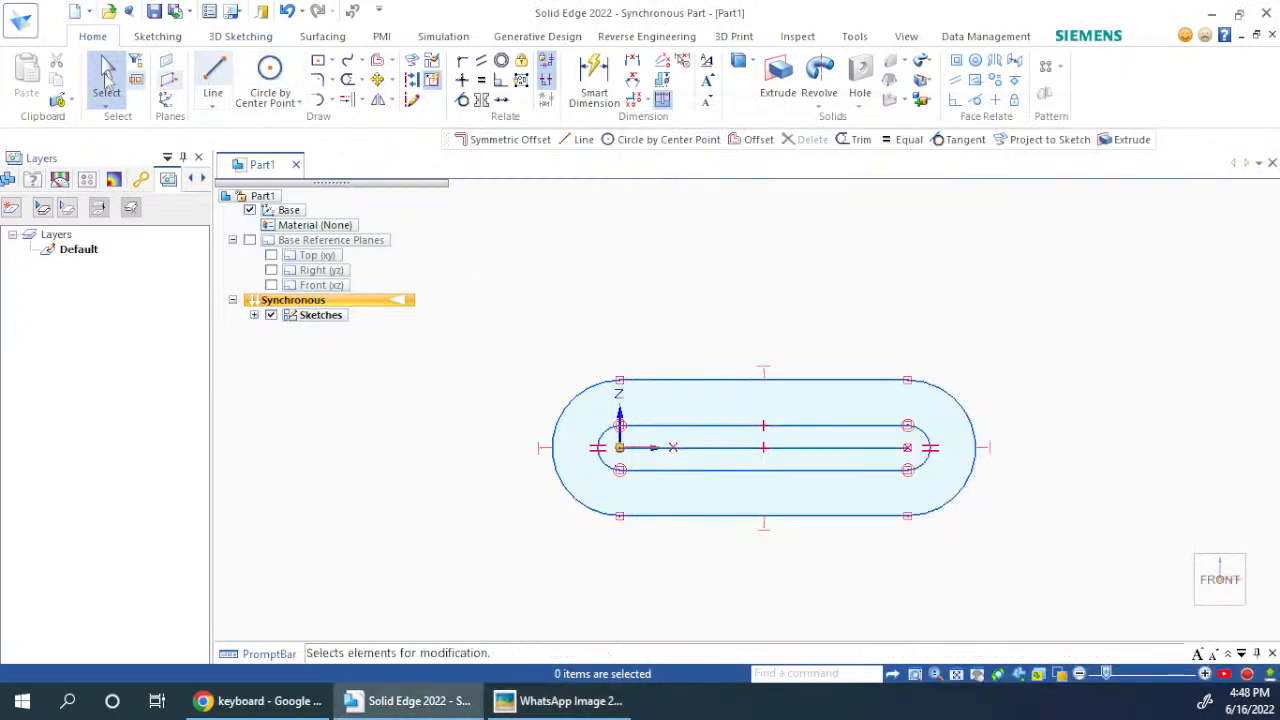
{"action": "left_click", "coordinate": [594, 78]}
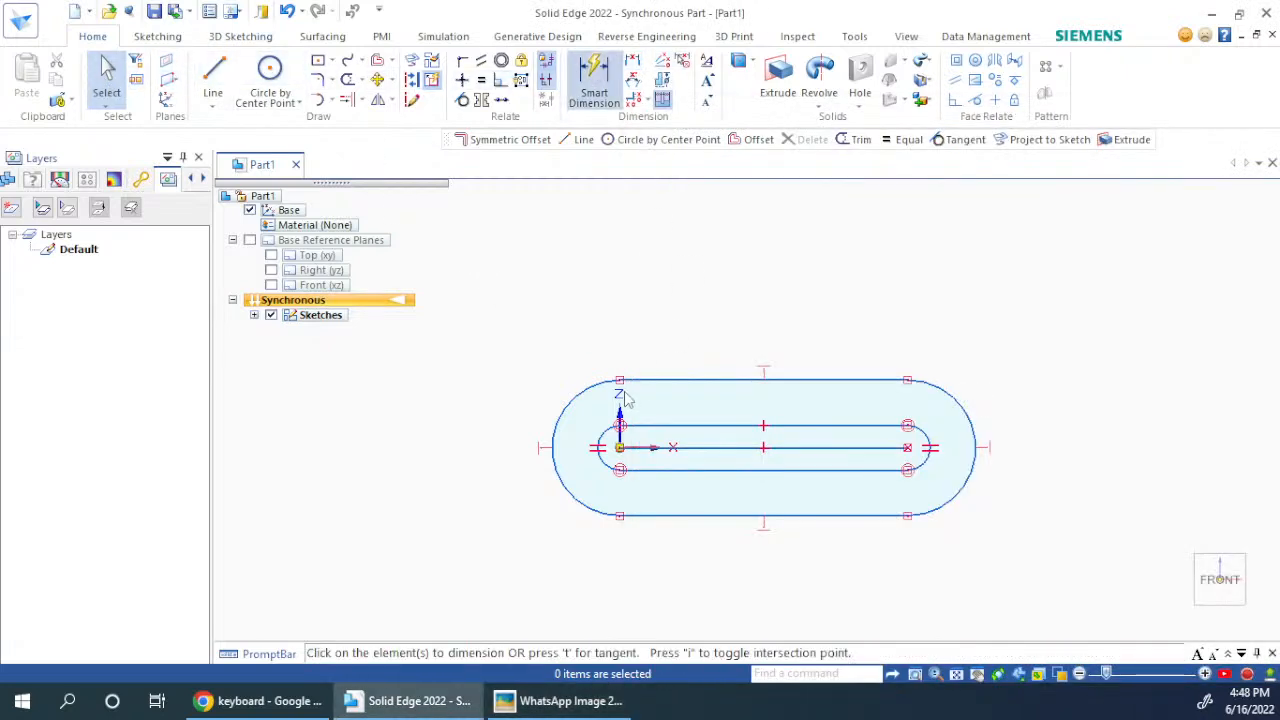
{"action": "left_click", "coordinate": [605, 428]}
{"action": "left_click", "coordinate": [543, 357]}
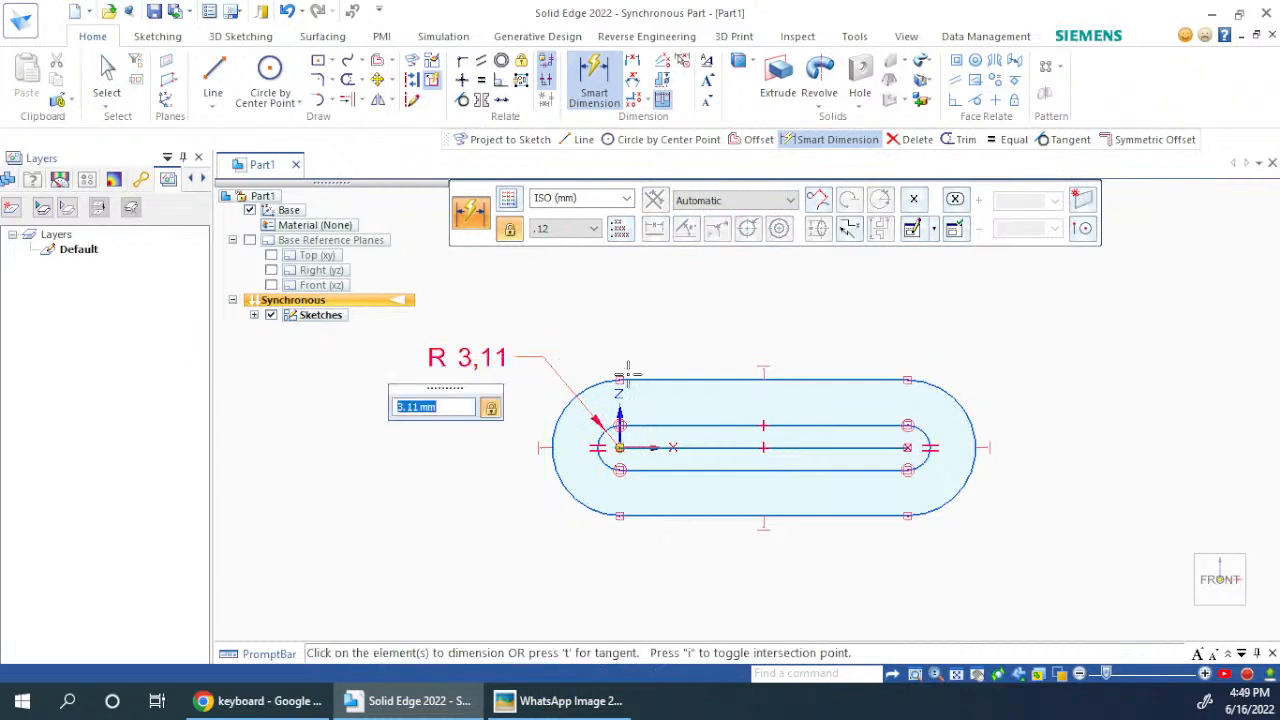
{"action": "type", "text": "5"}
{"action": "key", "text": "Return"}
Step: Dimension the outer slot's end arc around the origin with a radius of 10 mm
{"action": "left_click", "coordinate": [558, 417]}
{"action": "left_click", "coordinate": [500, 412]}
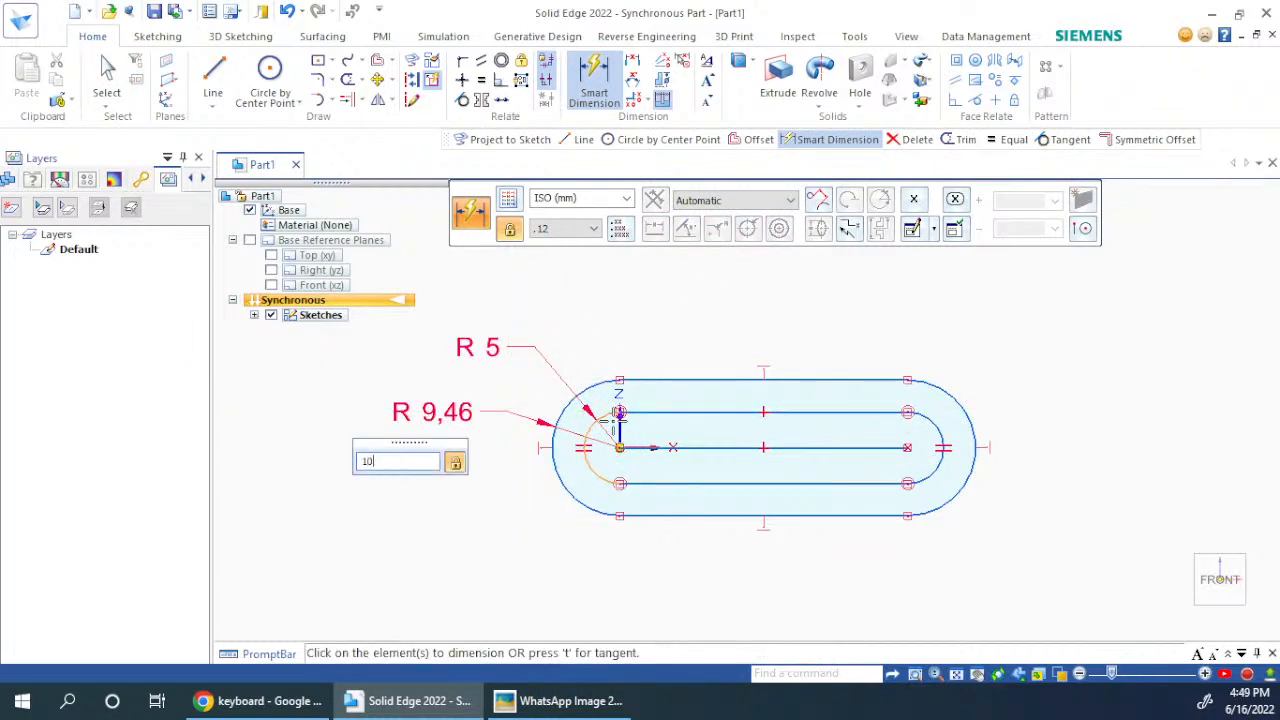
{"action": "type", "text": "10"}
{"action": "key", "text": "Return"}
Step: Check the slot length in the reference drawing and dimension the slot's centre line to 21 mm
{"action": "left_click", "coordinate": [557, 701]}
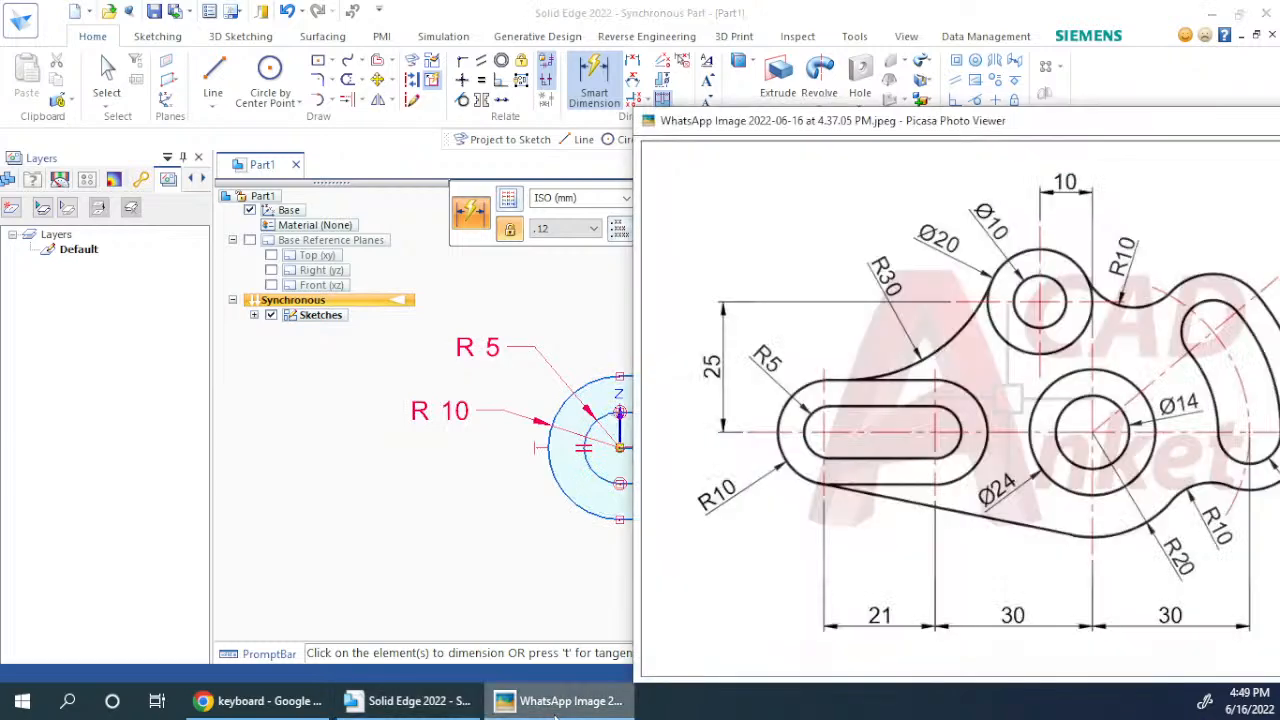
{"action": "left_click", "coordinate": [557, 701]}
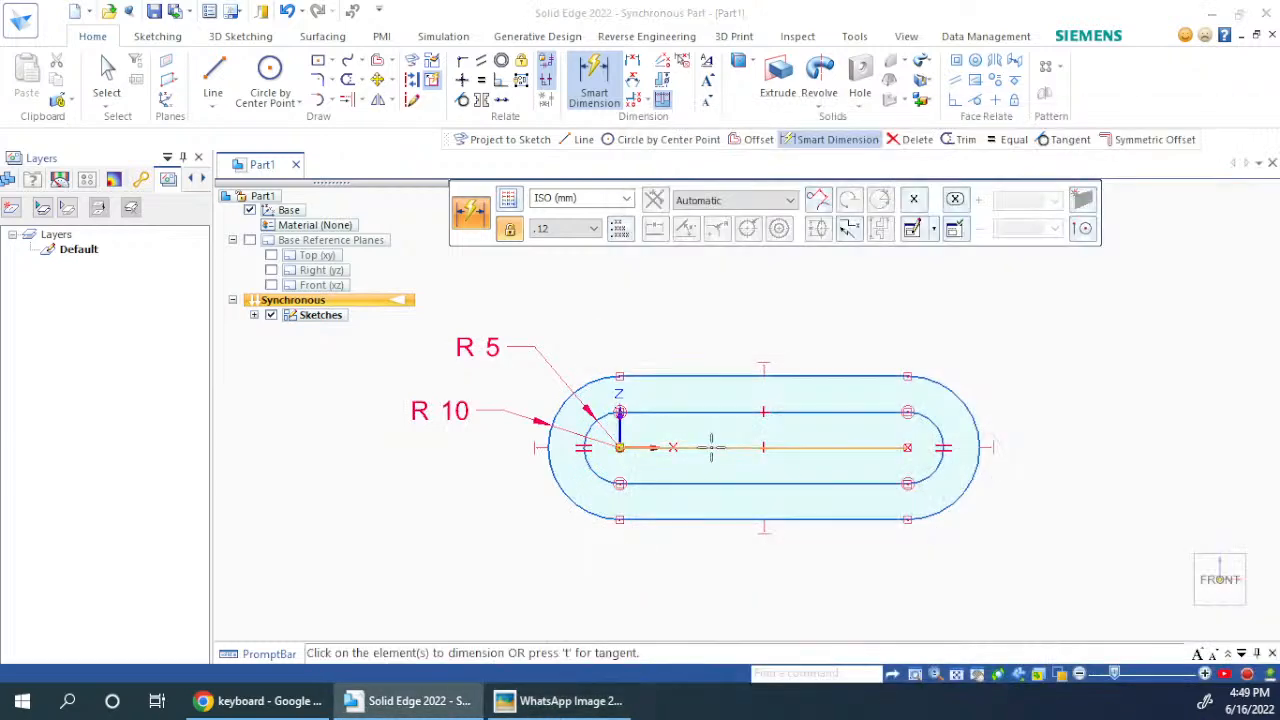
{"action": "left_click", "coordinate": [685, 447]}
{"action": "left_click", "coordinate": [699, 577]}
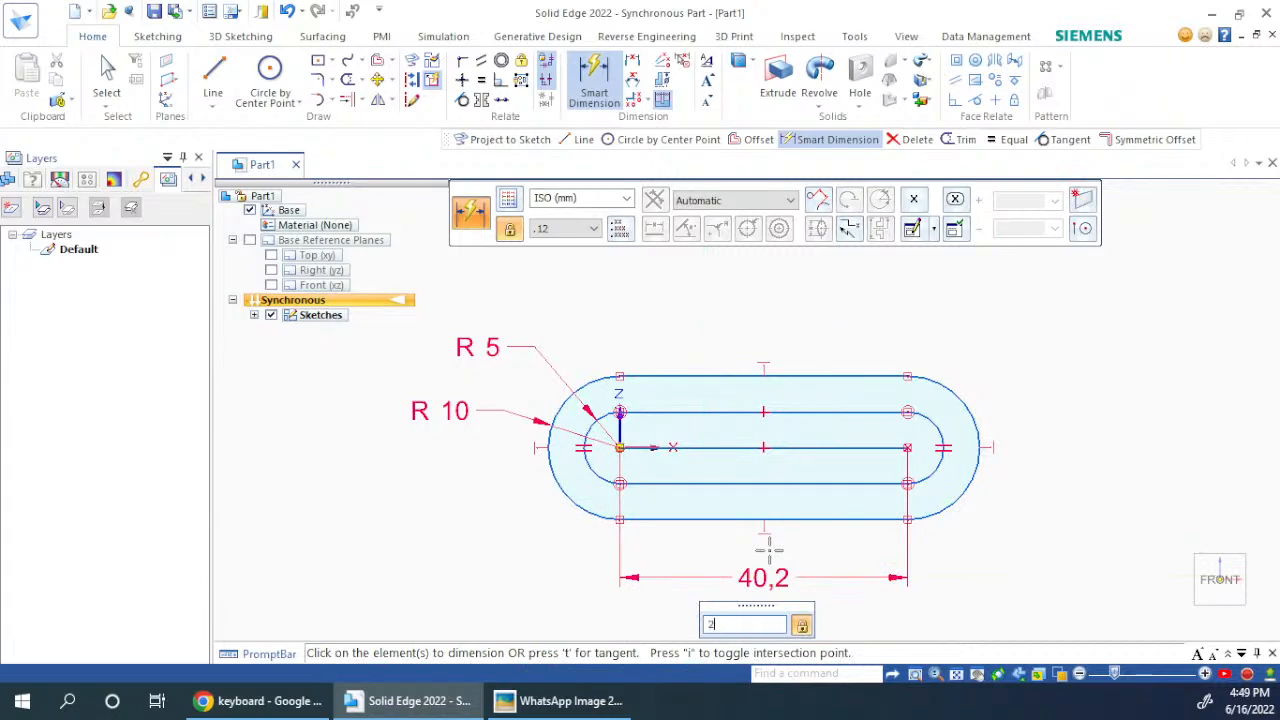
{"action": "type", "text": "21"}
{"action": "key", "text": "Return"}
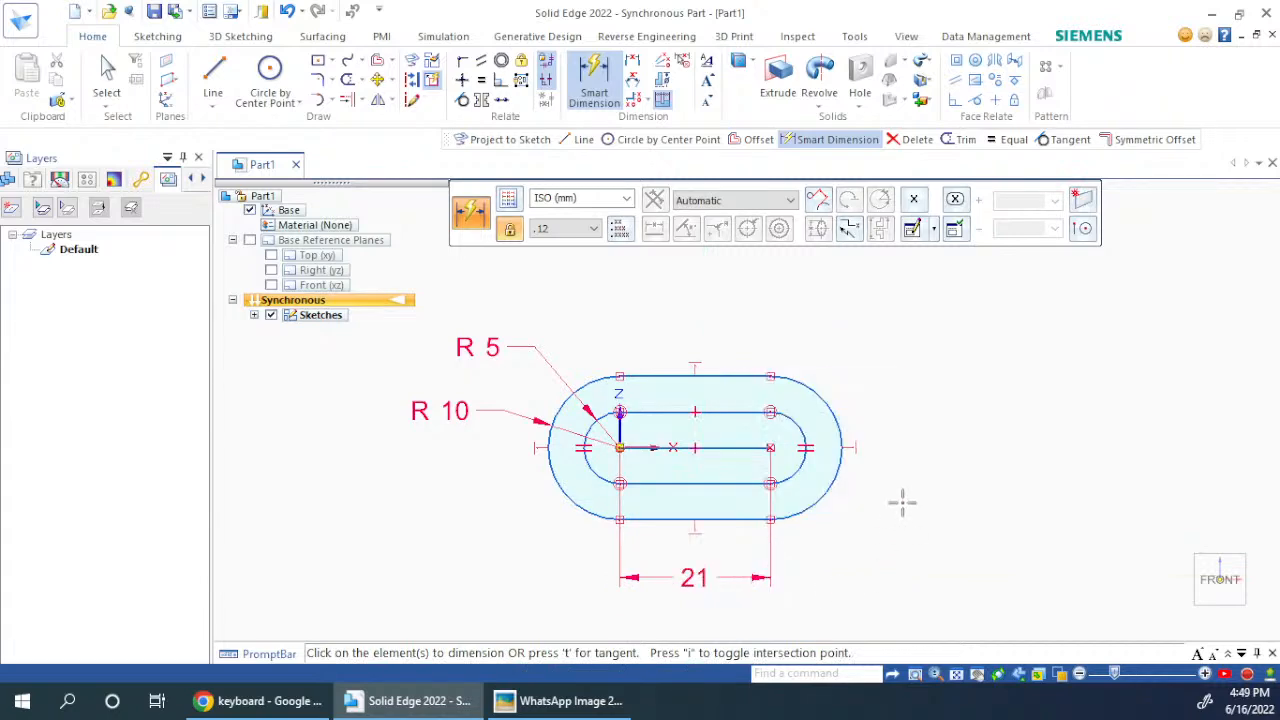
{"action": "key", "text": "Escape"}
Step: Sketch two concentric circles, about 10 mm and 20 mm in diameter, above and to the right of the slots
{"action": "left_click", "coordinate": [557, 701]}
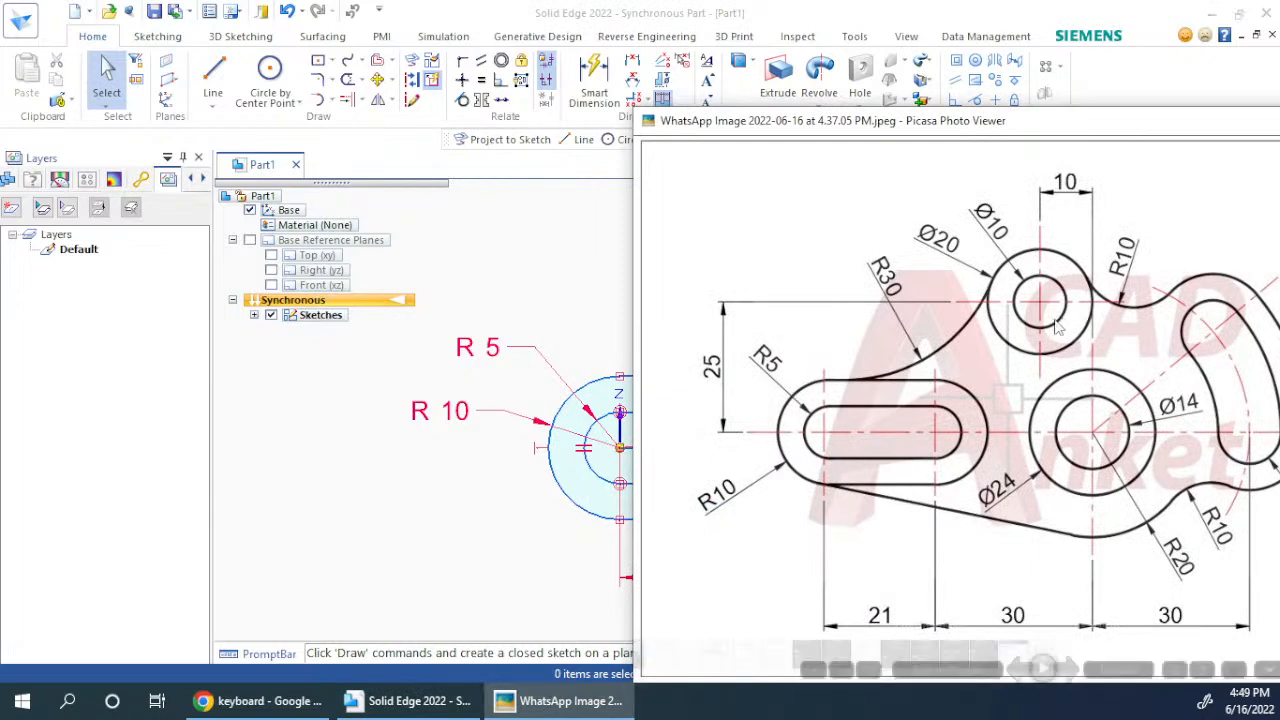
{"action": "left_click", "coordinate": [500, 571]}
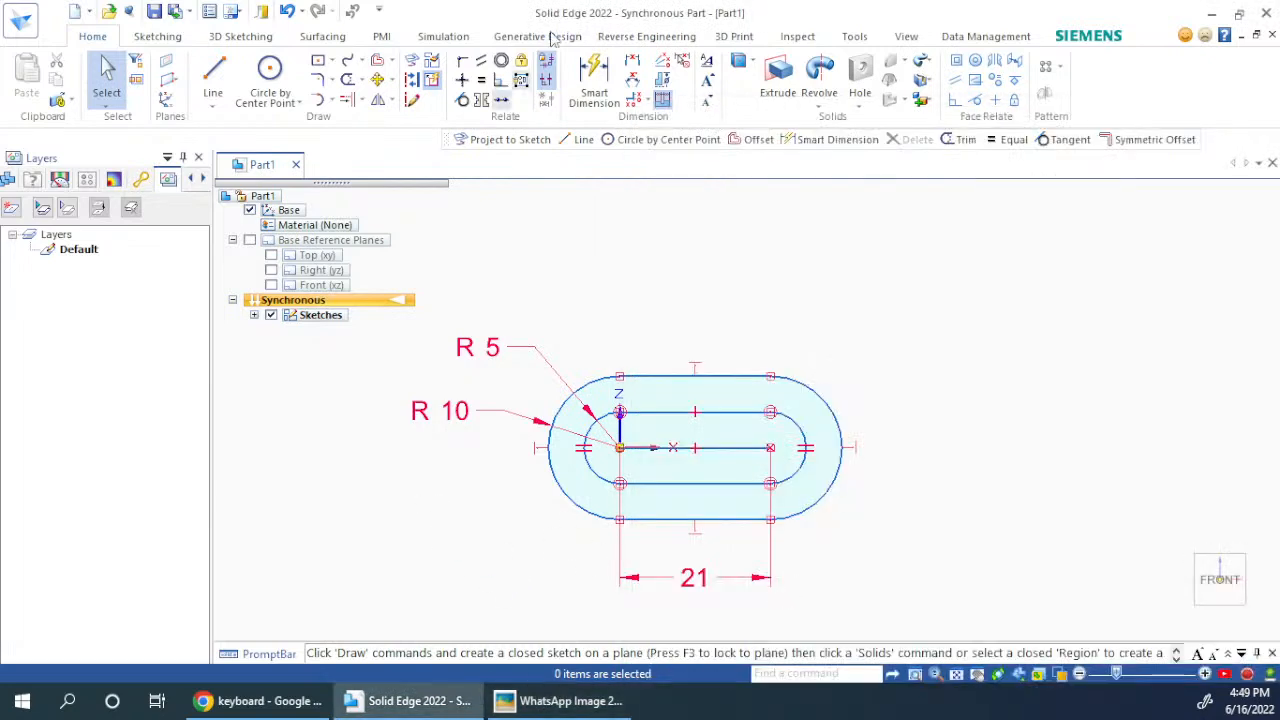
{"action": "left_click", "coordinate": [270, 75]}
{"action": "left_click", "coordinate": [425, 705]}
{"action": "left_click", "coordinate": [425, 705]}
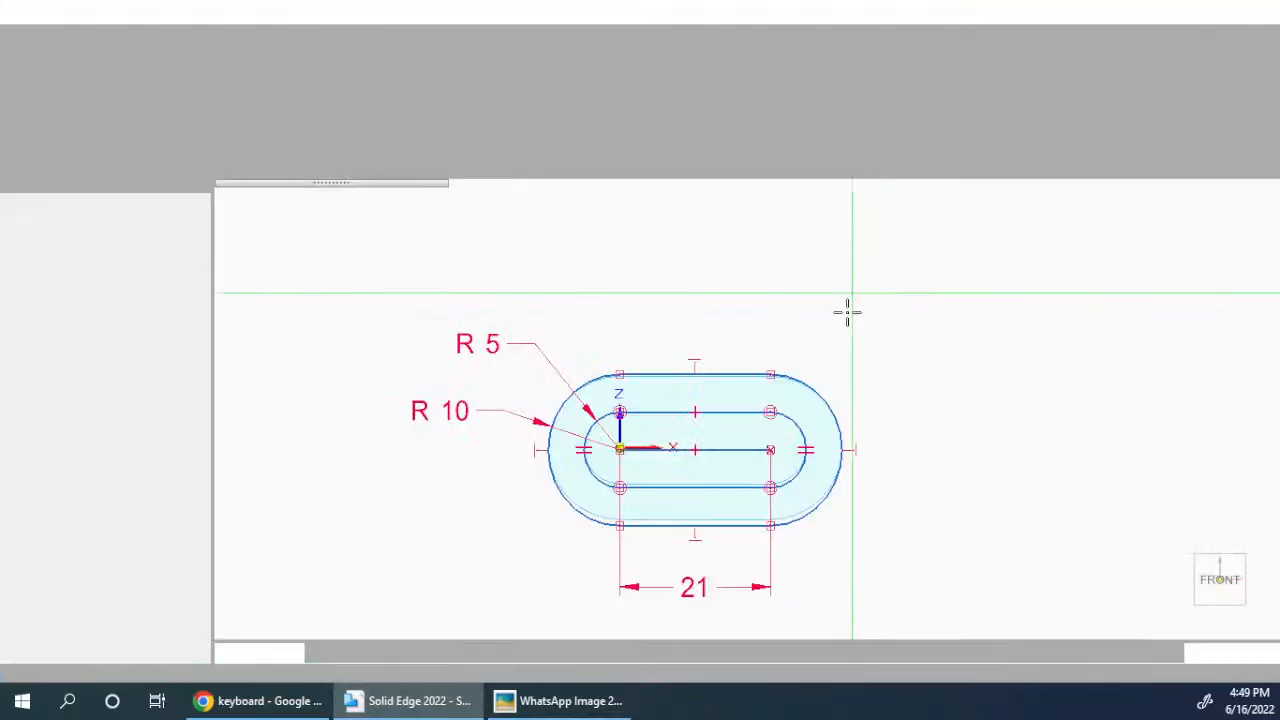
{"action": "left_click", "coordinate": [927, 257]}
{"action": "left_click", "coordinate": [951, 281]}
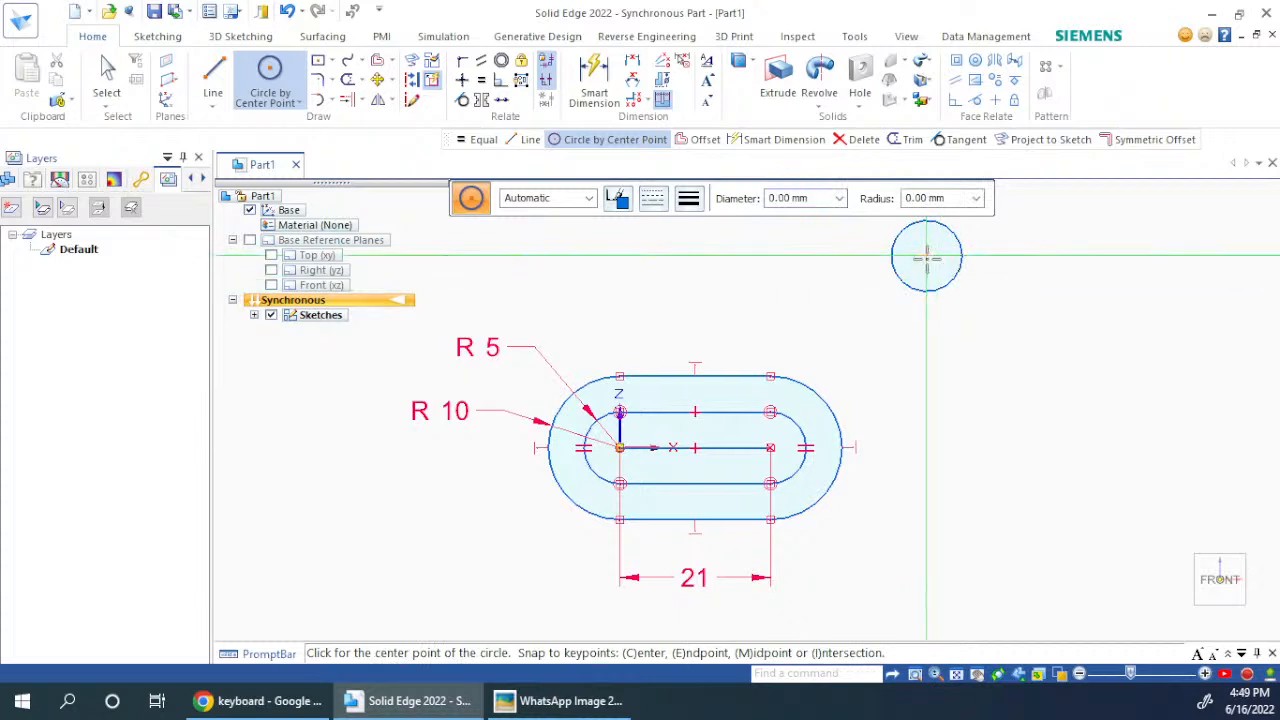
{"action": "left_click", "coordinate": [926, 257]}
{"action": "left_click", "coordinate": [952, 323]}
{"action": "scroll", "coordinate": [812, 390], "scroll_direction": "up", "scroll_amount": 2}
{"action": "scroll", "coordinate": [802, 391], "scroll_direction": "down", "scroll_amount": 3}
{"action": "scroll", "coordinate": [978, 241], "scroll_direction": "up", "scroll_amount": 2}
{"action": "key", "text": "Escape"}
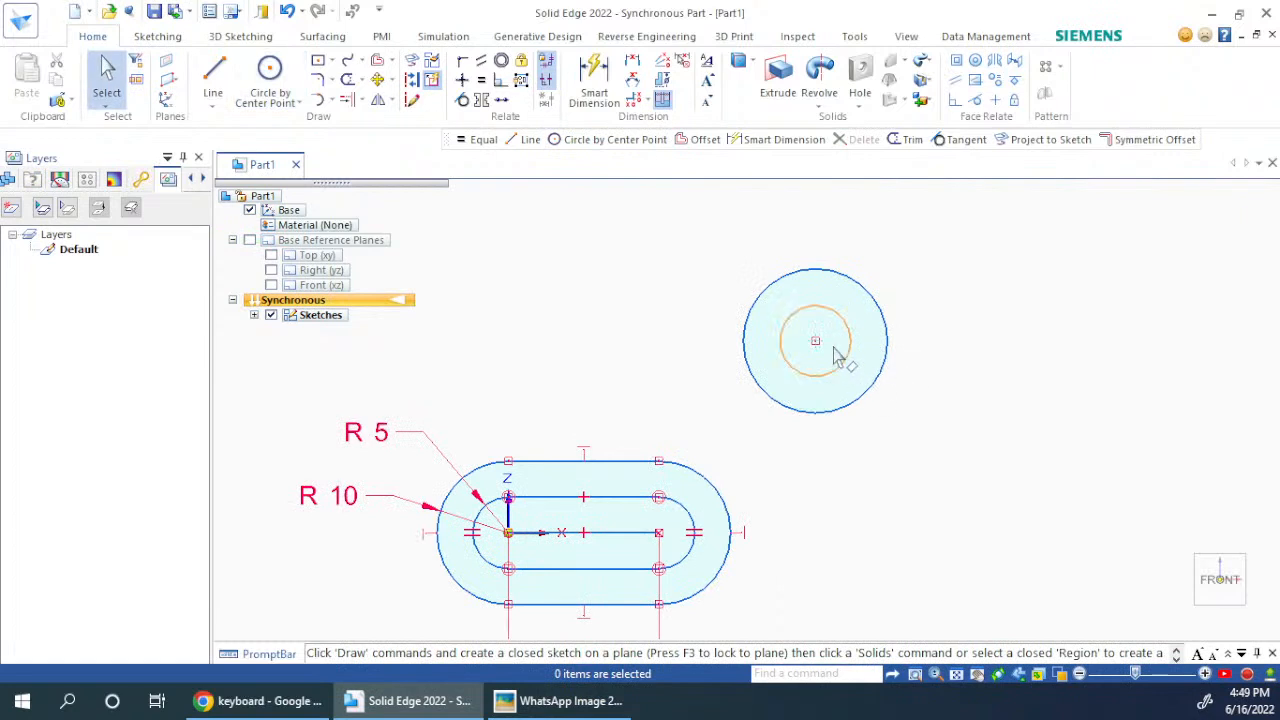
Step: Move the two concentric circles upward, farther away from the slots
{"action": "left_click", "coordinate": [822, 345]}
{"action": "key", "text": "Escape"}
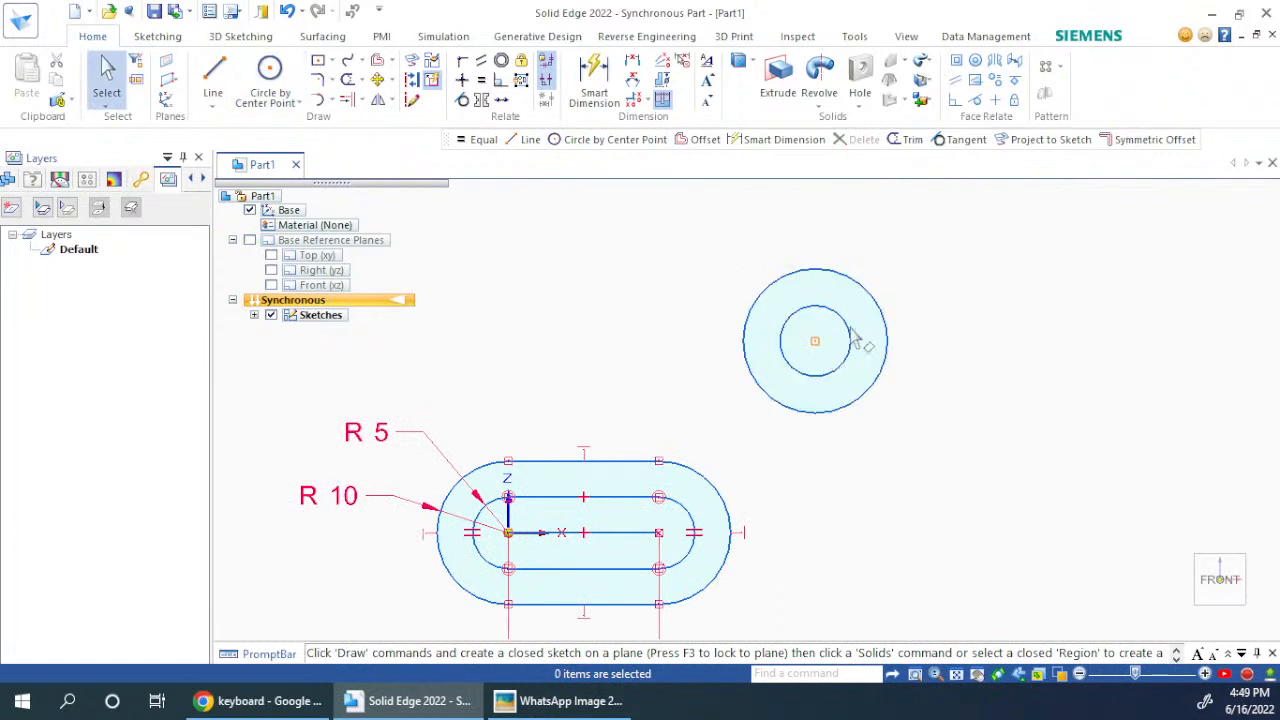
{"action": "left_click", "coordinate": [817, 352]}
{"action": "key", "text": "Escape"}
{"action": "left_click_drag", "start_coordinate": [848, 341], "coordinate": [849, 294]}
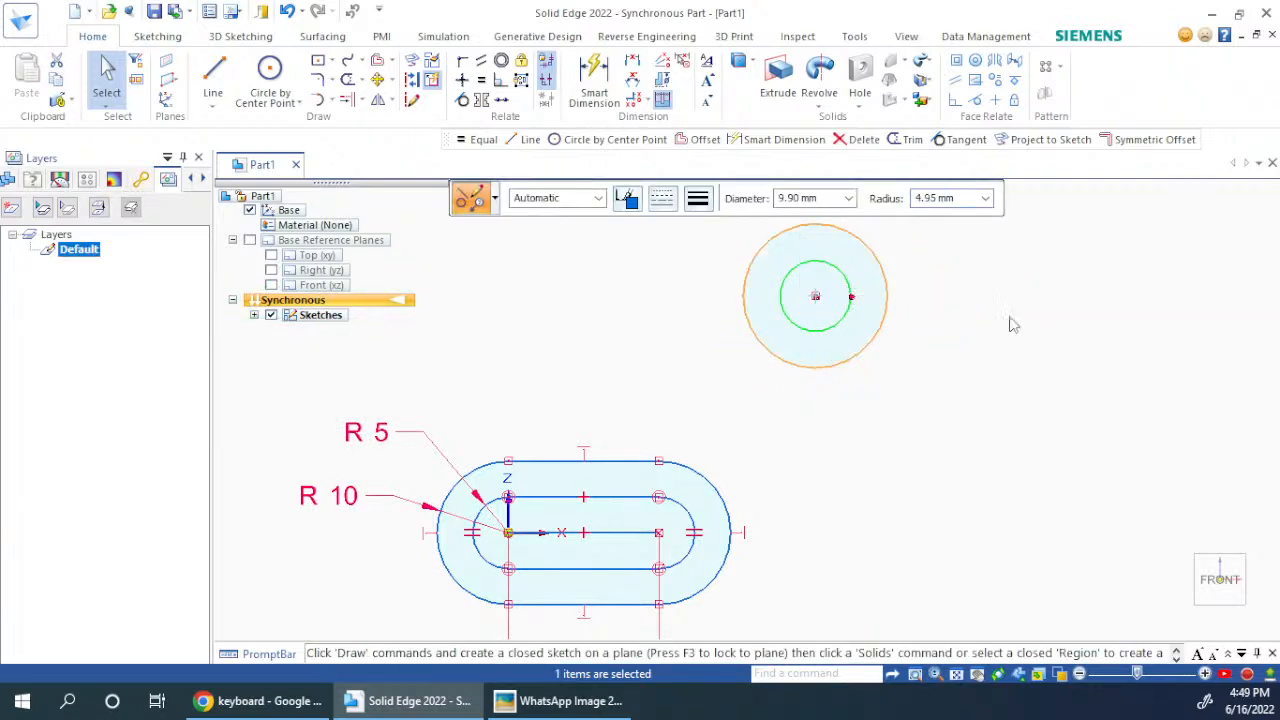
Step: Check the reference drawing and dimension the outer of the two concentric circles to a diameter of 20 mm
{"action": "key", "text": "alt+Tab"}
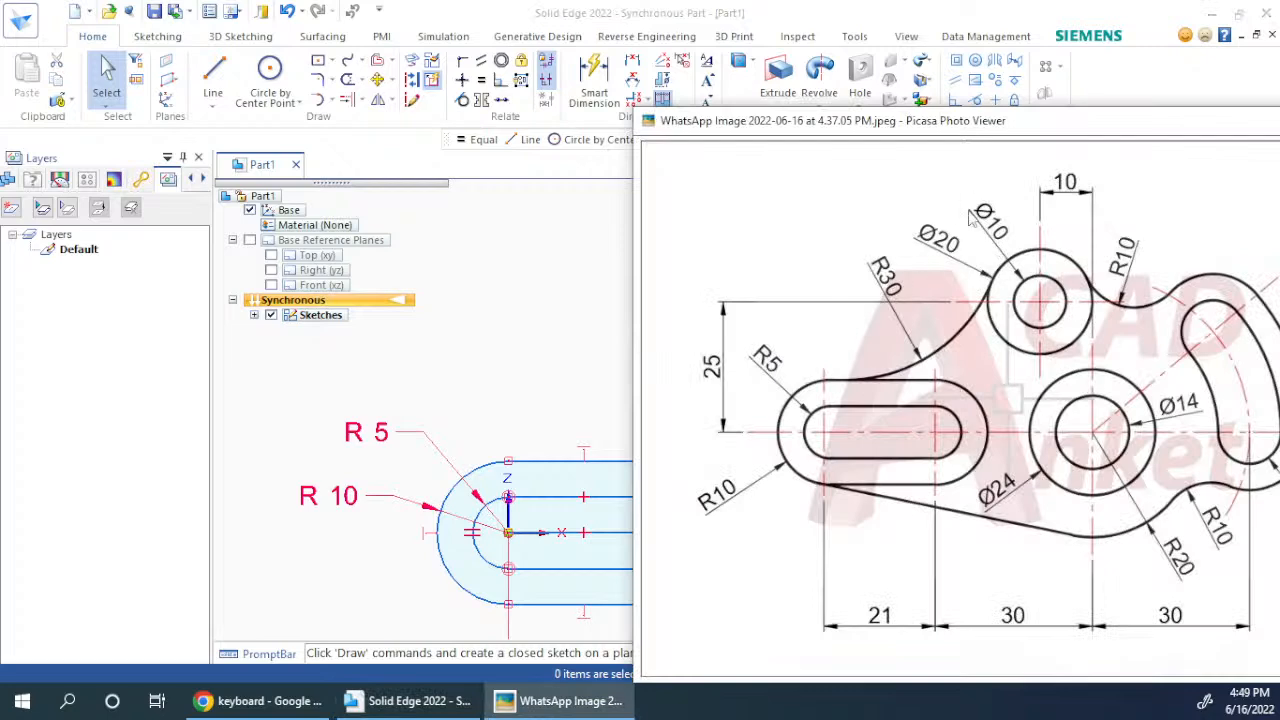
{"action": "key", "text": "alt+Tab"}
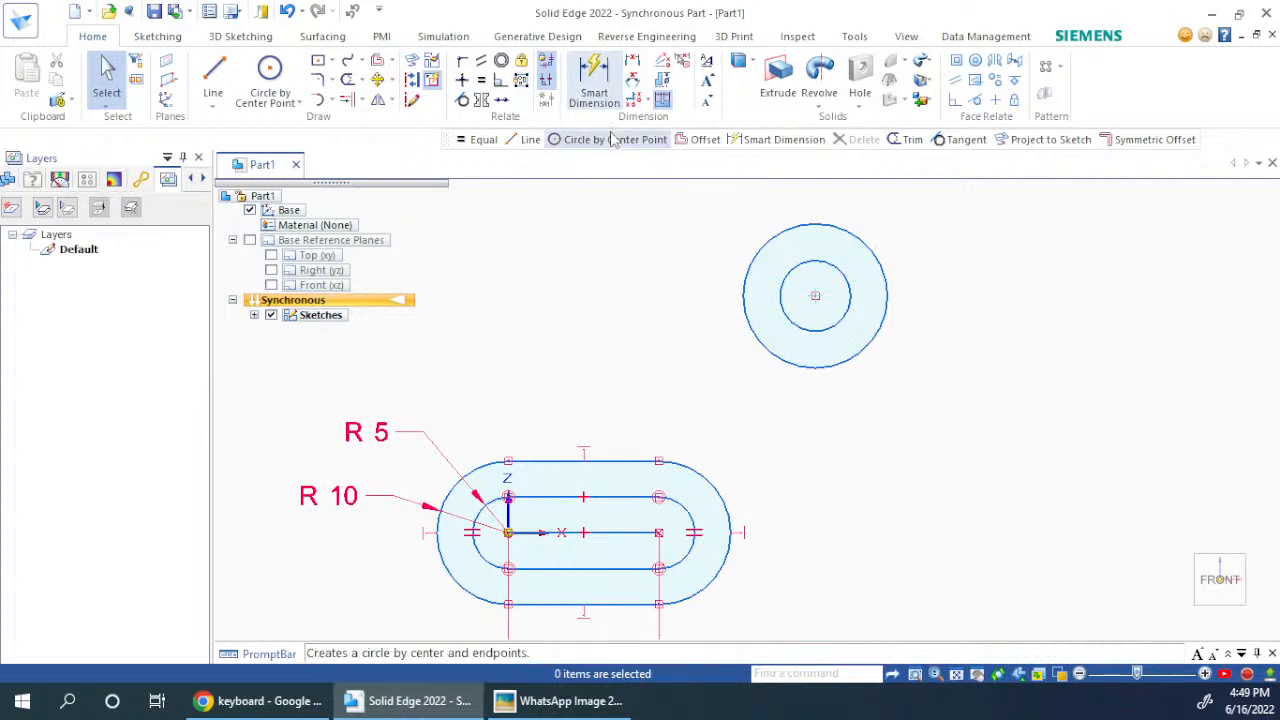
{"action": "left_click", "coordinate": [594, 82]}
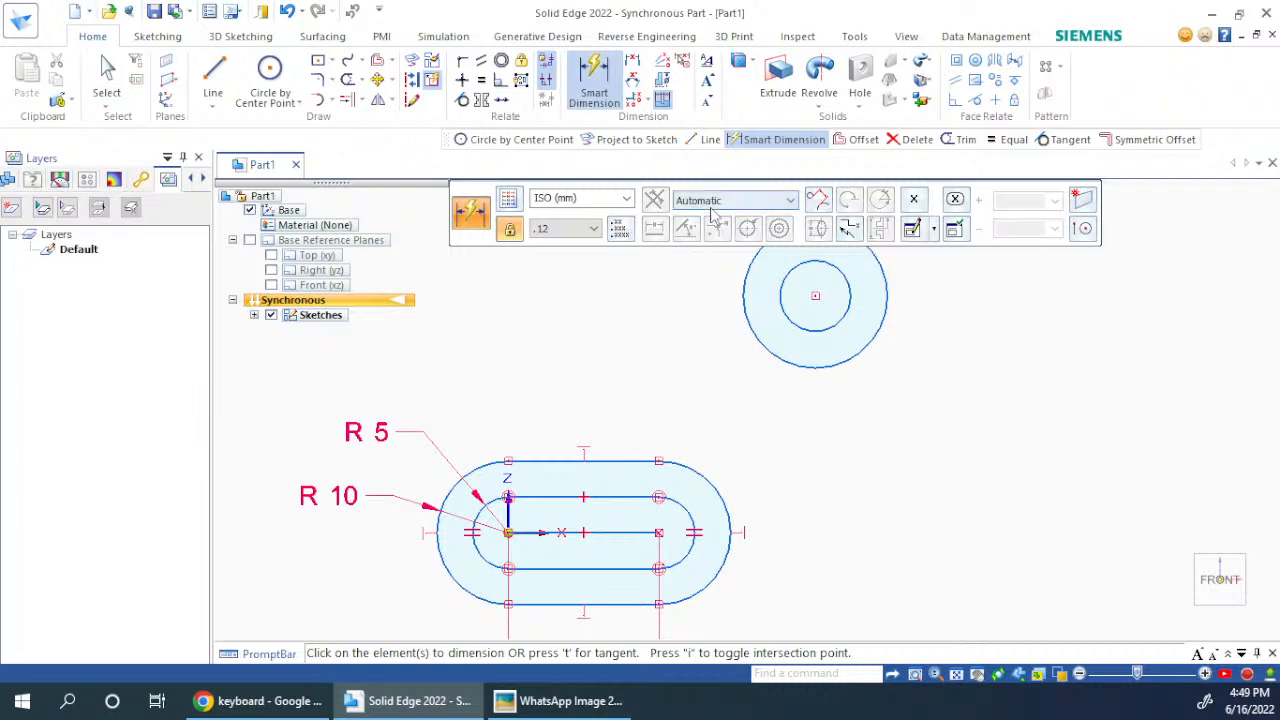
{"action": "left_click", "coordinate": [746, 314]}
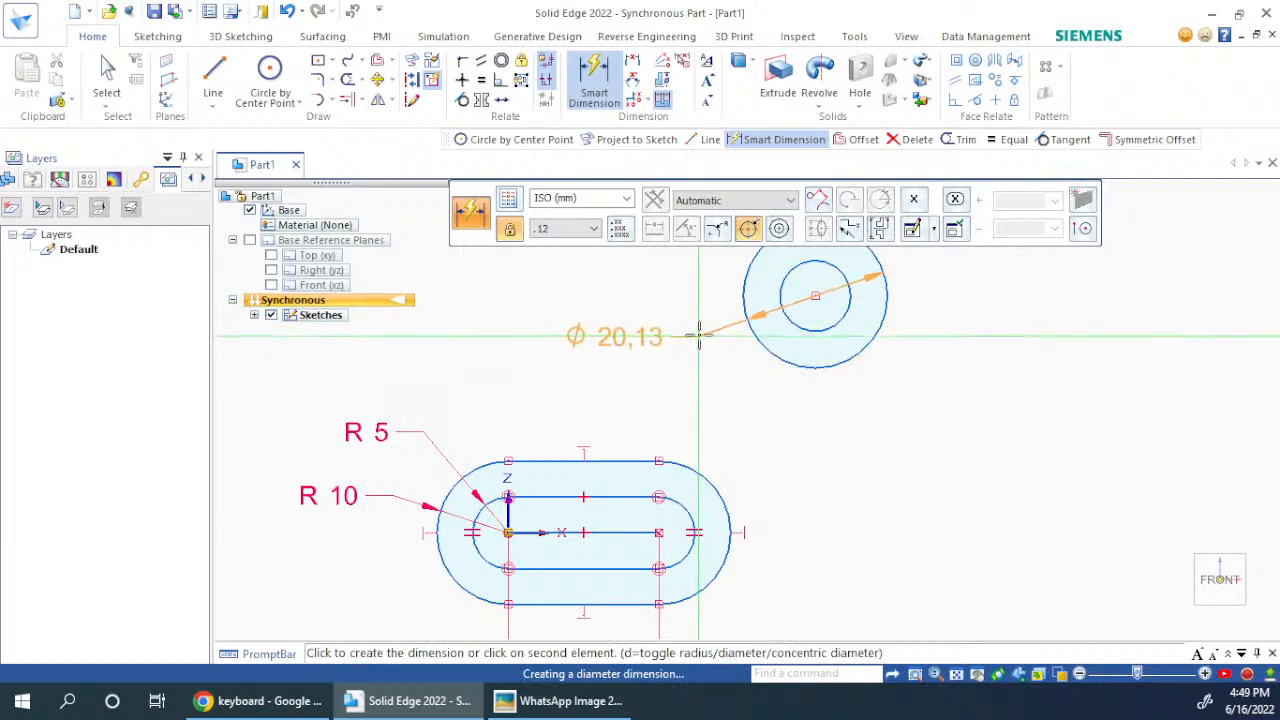
{"action": "left_click", "coordinate": [700, 345]}
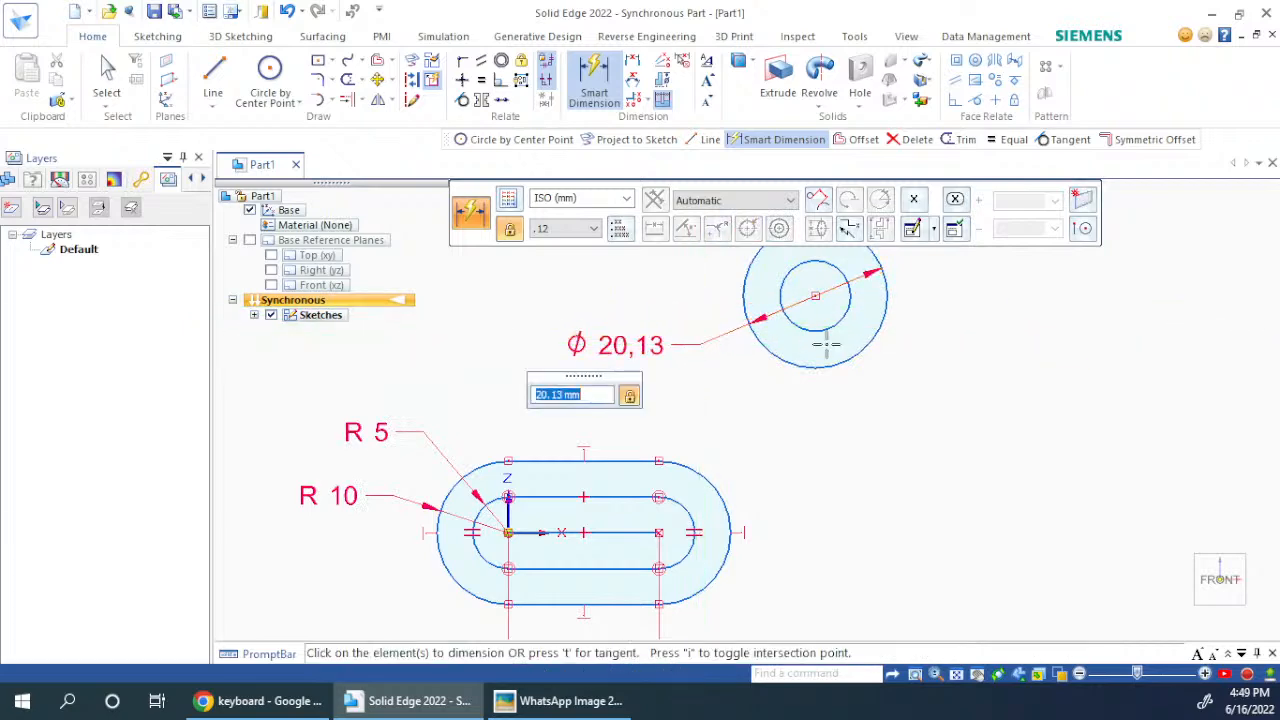
{"action": "key", "text": "alt+Tab"}
{"action": "key", "text": "alt+Tab"}
{"action": "type", "text": "20"}
{"action": "key", "text": "Return"}
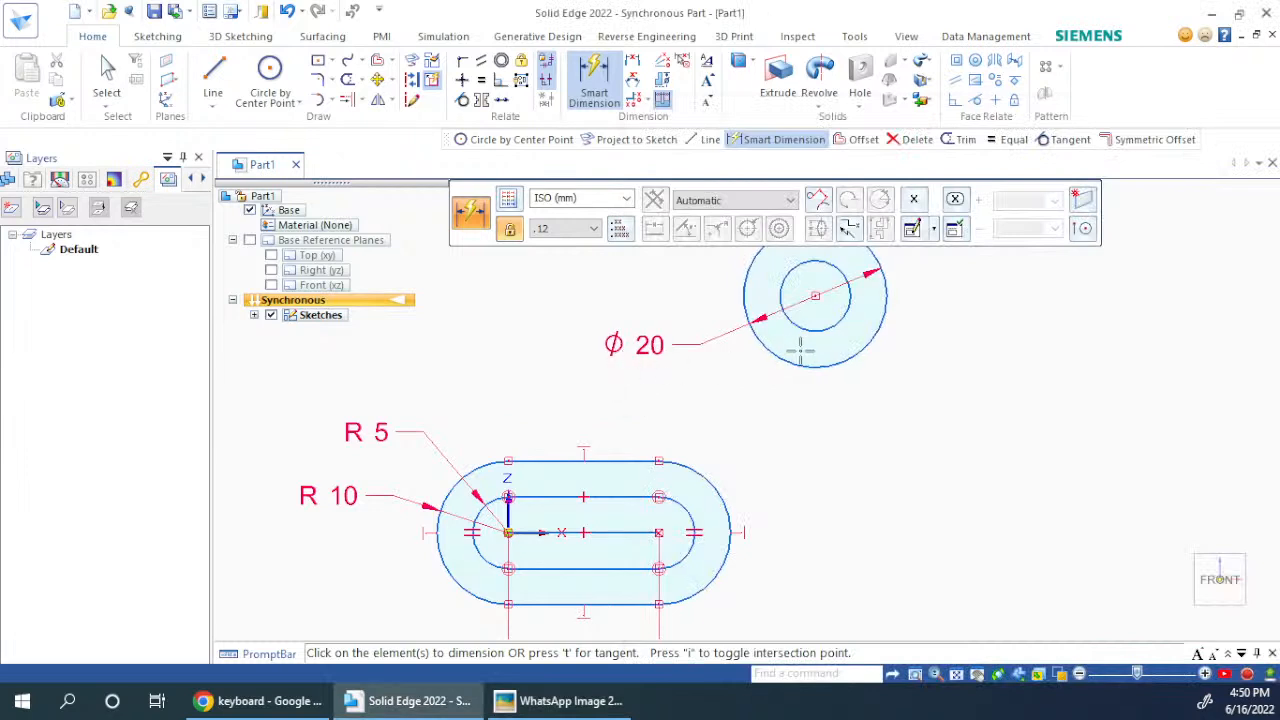
Step: Dimension the inner of the two concentric circles to a diameter of 10 mm
{"action": "left_click", "coordinate": [826, 328]}
{"action": "left_click", "coordinate": [912, 370]}
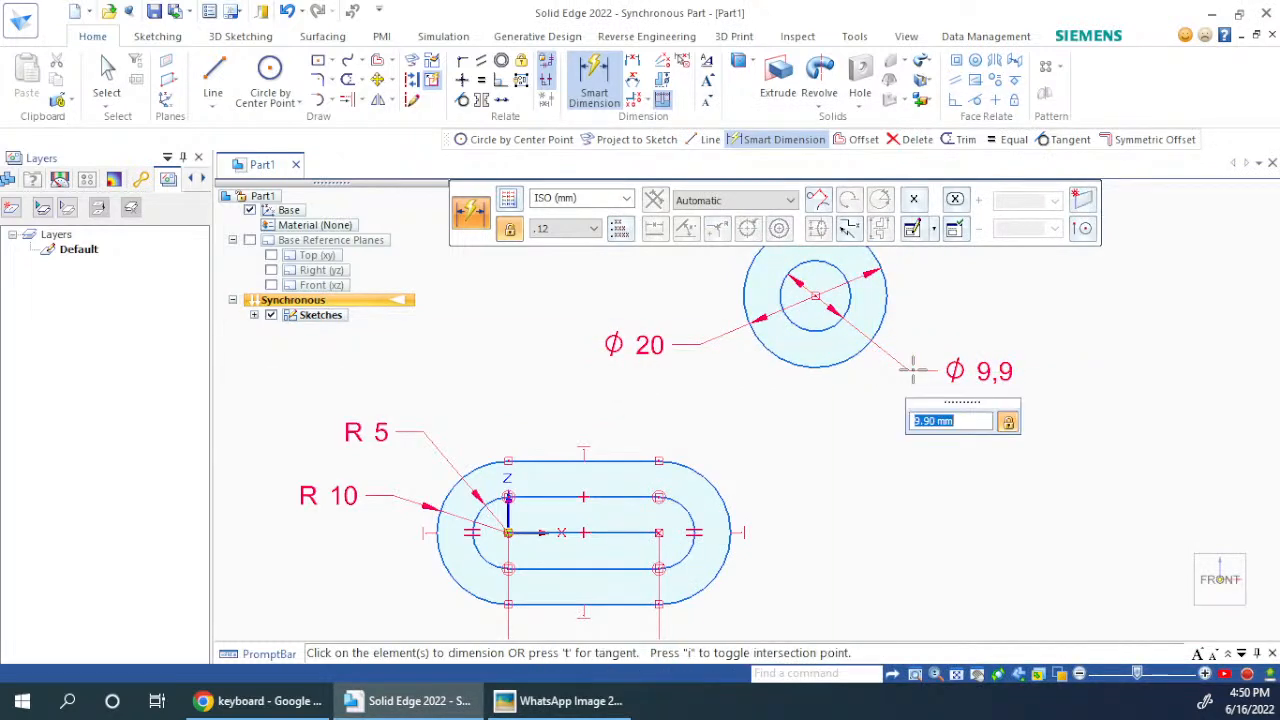
{"action": "type", "text": "10"}
{"action": "key", "text": "Return"}
Step: Sketch a tangent arc of about 32 mm radius from the outer slot's upper edge to the near side of the 20 mm circle
{"action": "key", "text": "alt+Tab"}
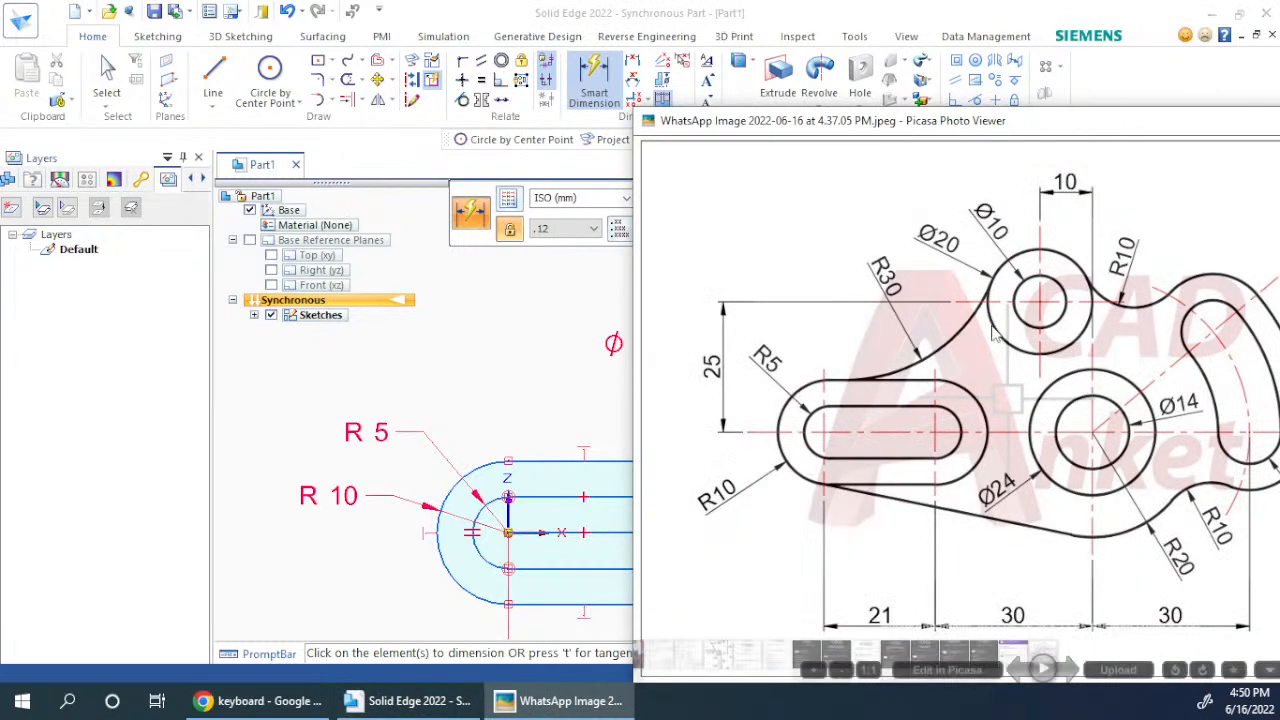
{"action": "key", "text": "alt+Tab"}
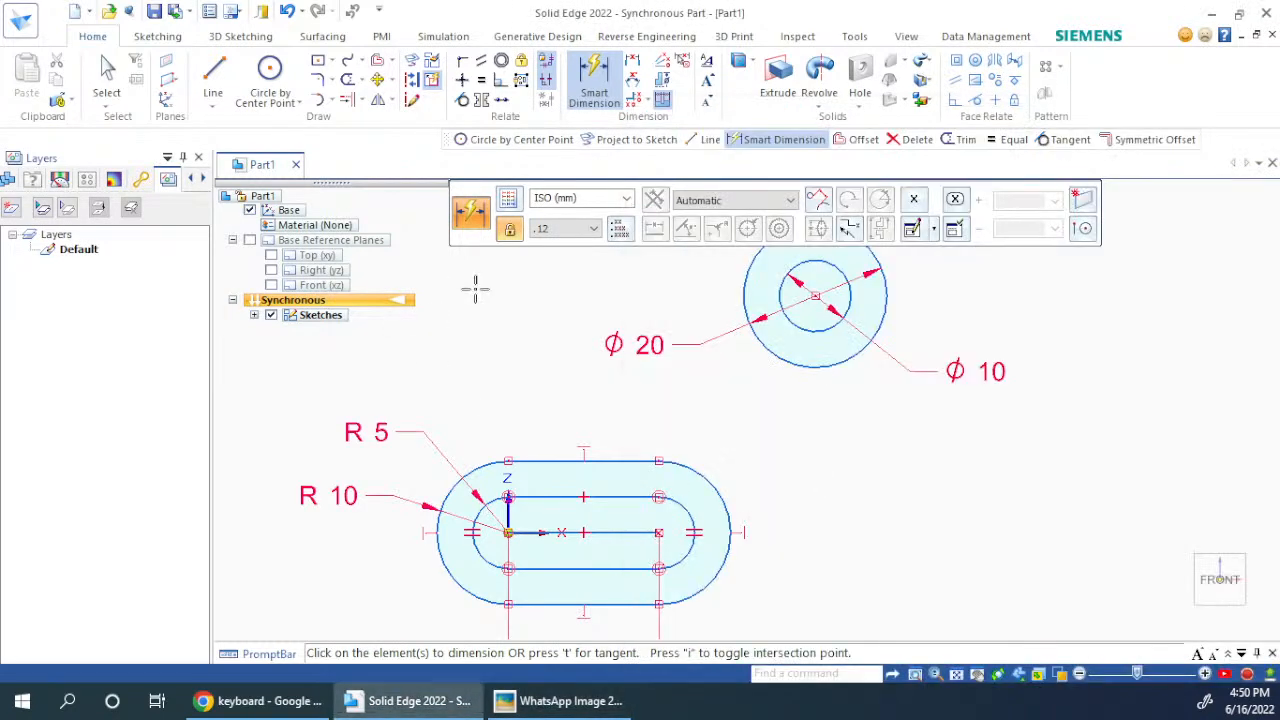
{"action": "left_click", "coordinate": [318, 102]}
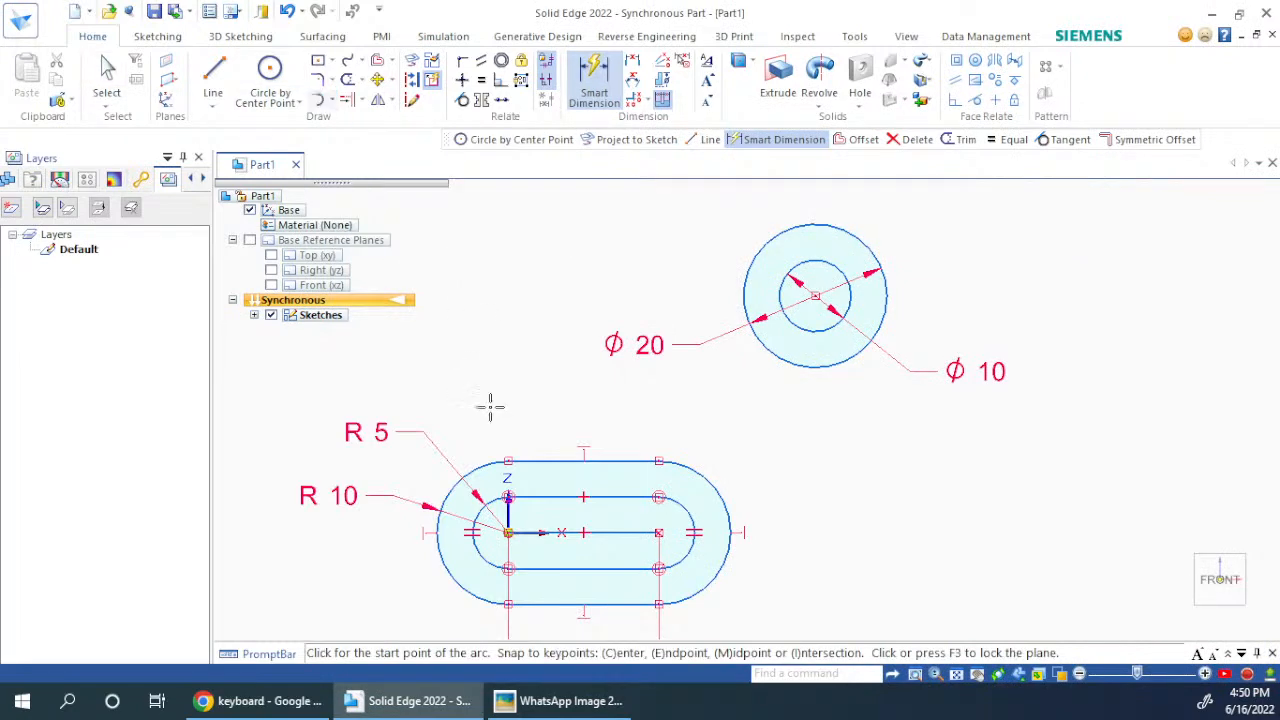
{"action": "left_click", "coordinate": [536, 460]}
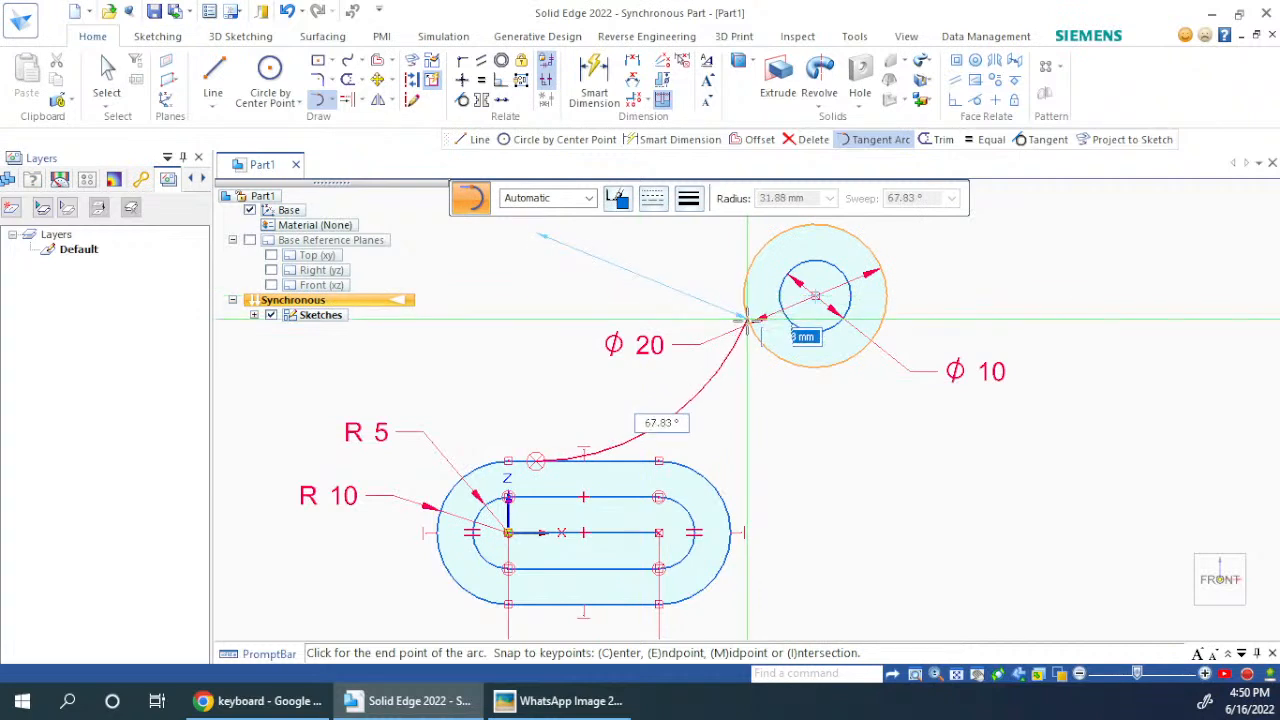
{"action": "left_click", "coordinate": [748, 322]}
{"action": "key", "text": "Escape"}
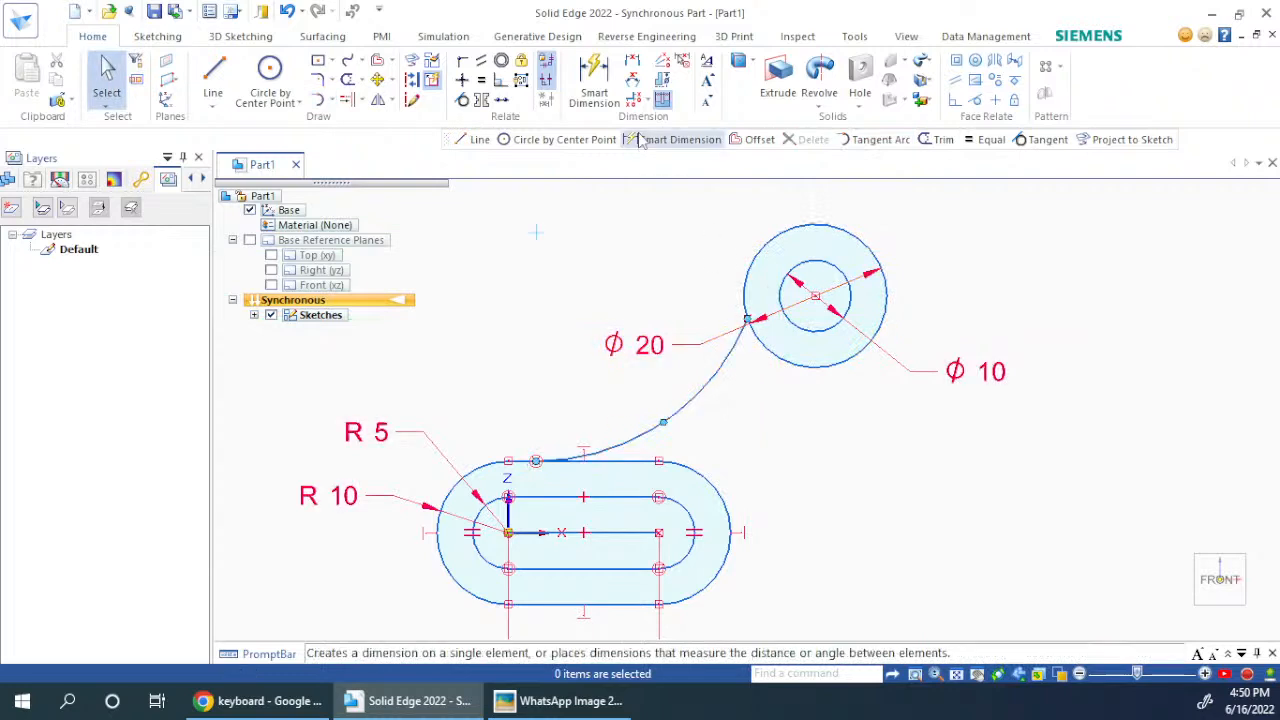
Step: Apply a Tangent relation between the upper end of the connecting arc and the 20 mm circle
{"action": "left_click", "coordinate": [462, 100]}
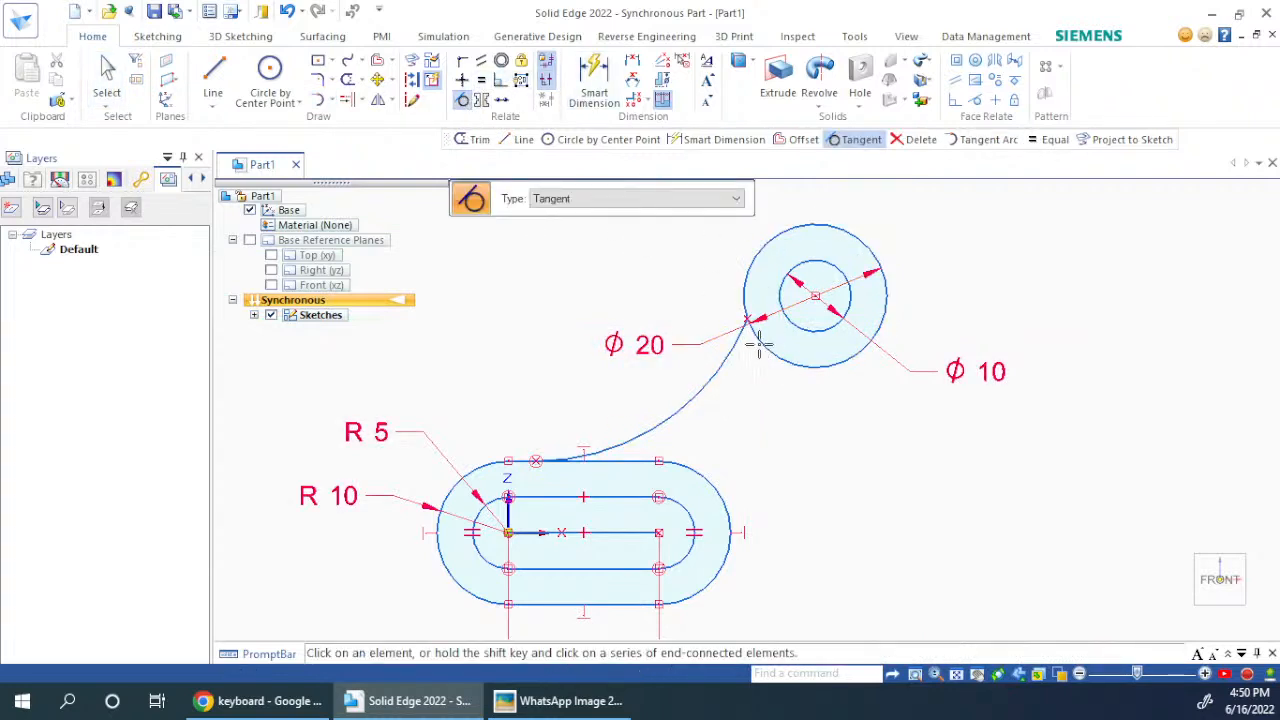
{"action": "left_click", "coordinate": [766, 347]}
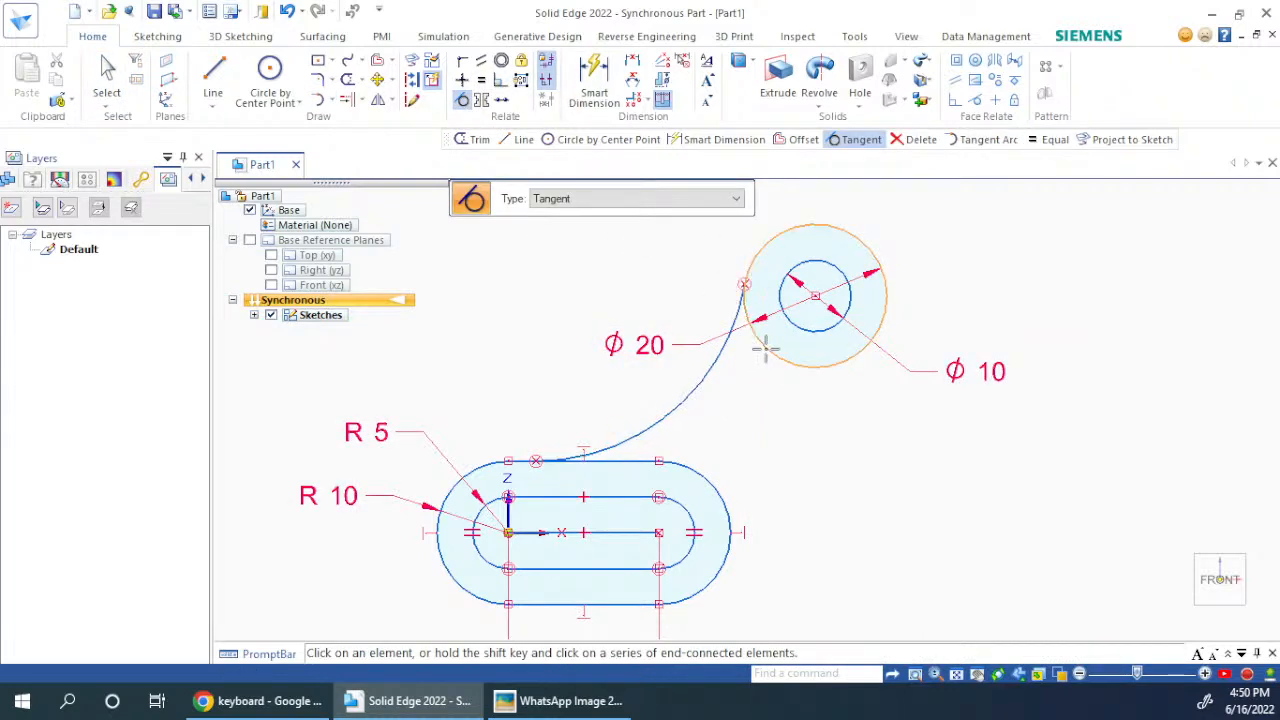
{"action": "key", "text": "Escape"}
Step: Check the reference drawing and dimension the vertical distance from the slot centreline to the 20 mm circle's centre as 25 mm
{"action": "key", "text": "alt+Tab"}
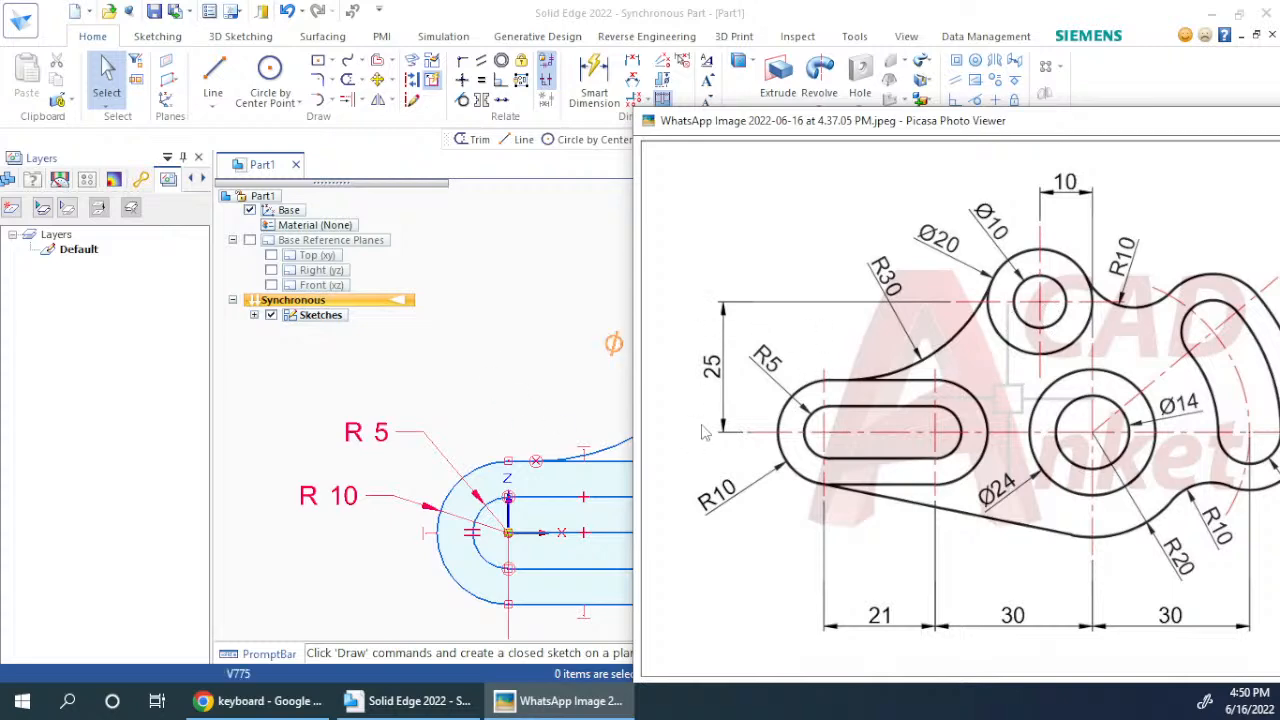
{"action": "left_click", "coordinate": [545, 355]}
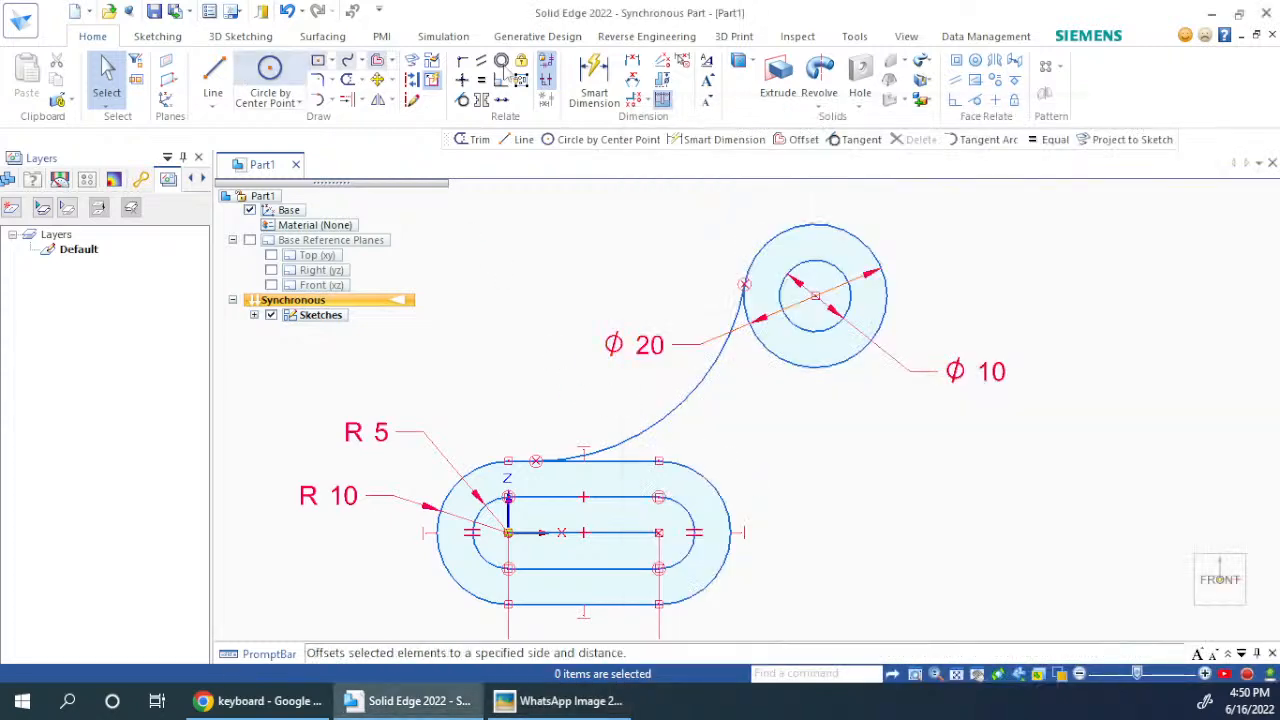
{"action": "left_click", "coordinate": [594, 80]}
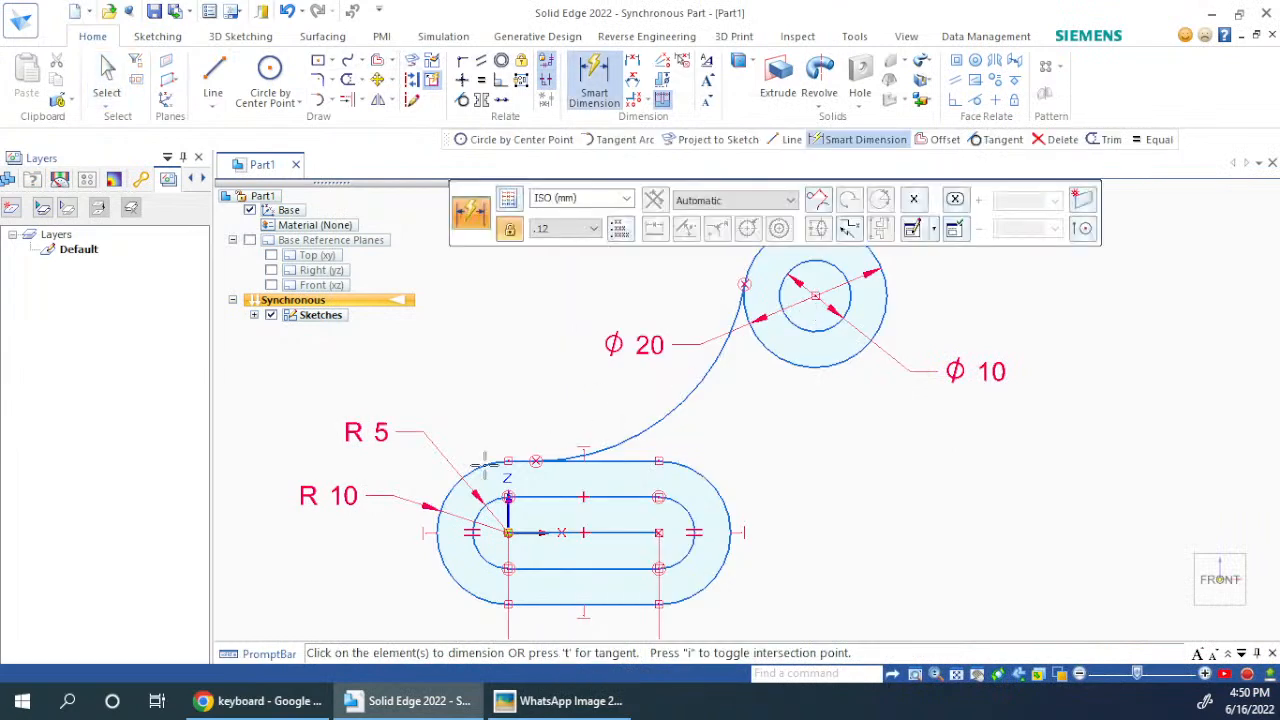
{"action": "key", "text": "alt+Tab"}
{"action": "left_click", "coordinate": [619, 510]}
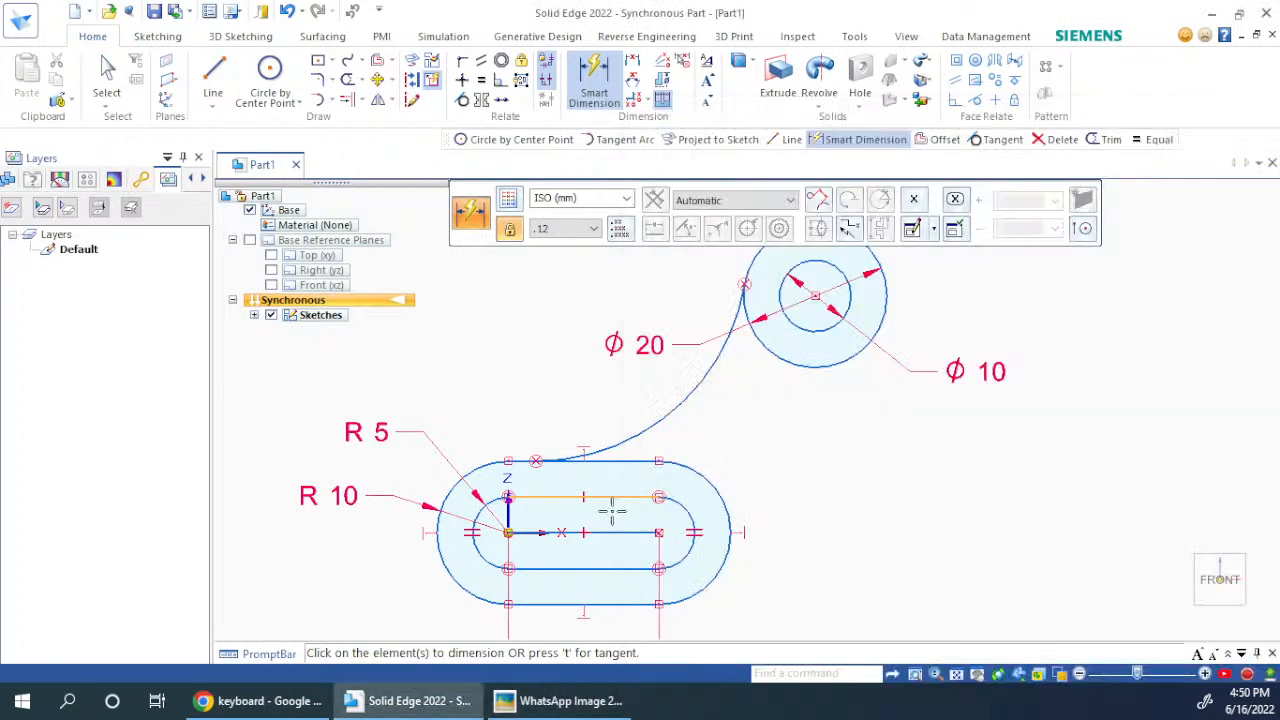
{"action": "left_click", "coordinate": [598, 532]}
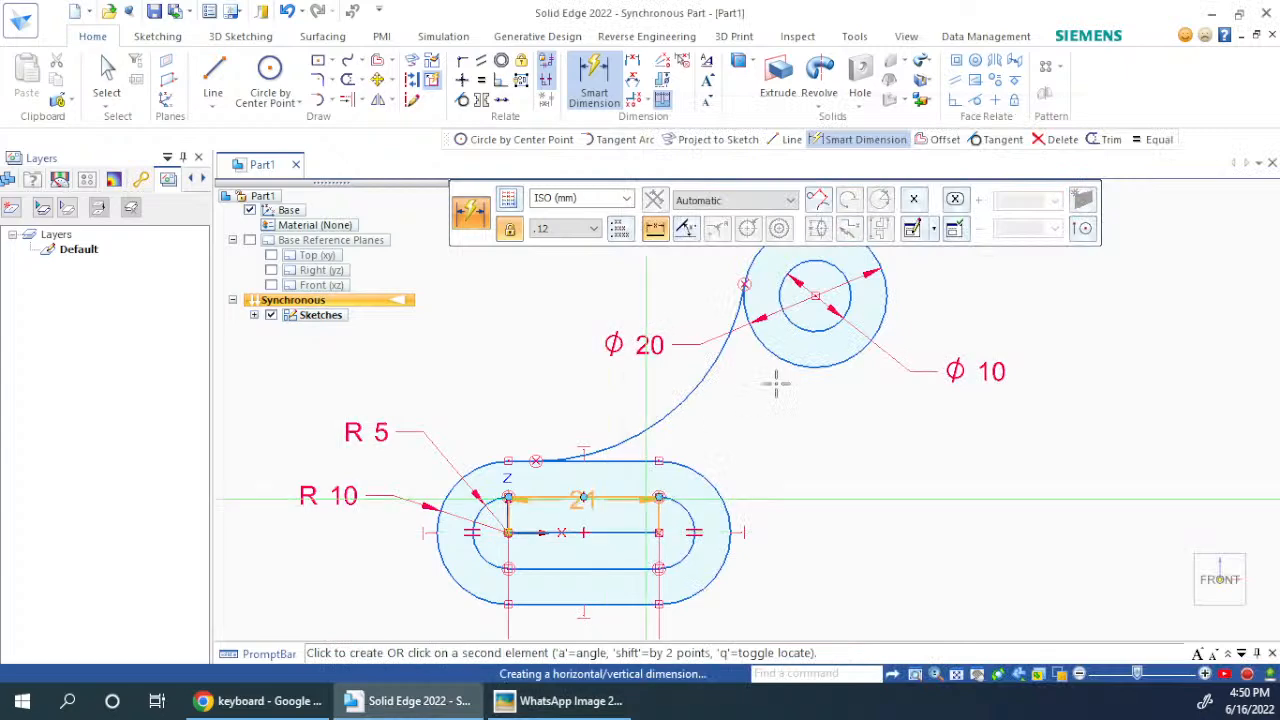
{"action": "left_click", "coordinate": [815, 295]}
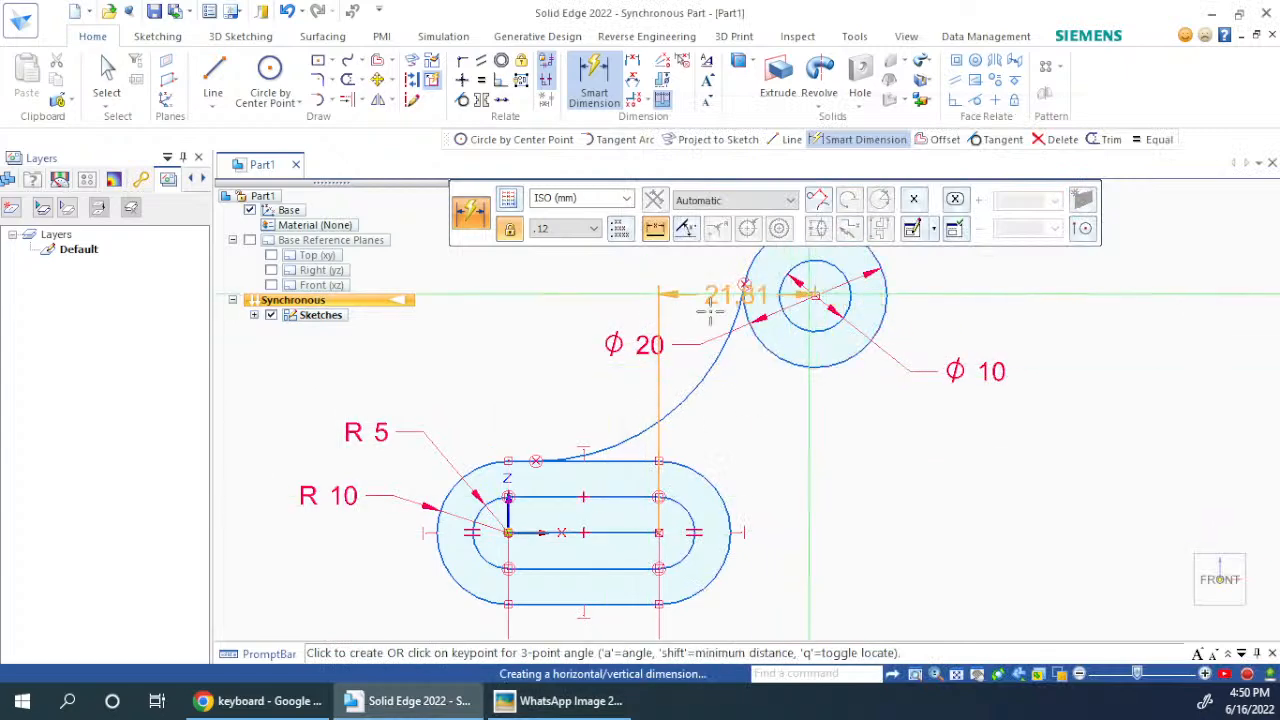
{"action": "left_click", "coordinate": [414, 374]}
{"action": "key", "text": "alt+Tab"}
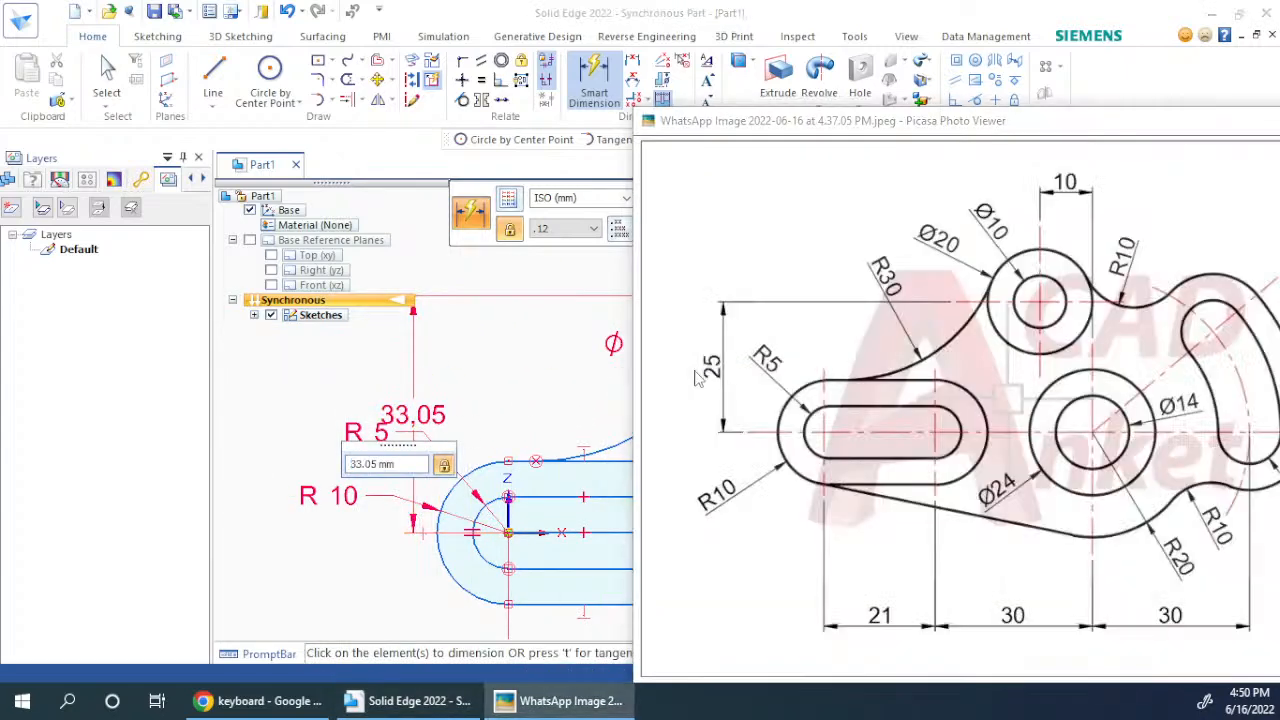
{"action": "key", "text": "alt+Tab"}
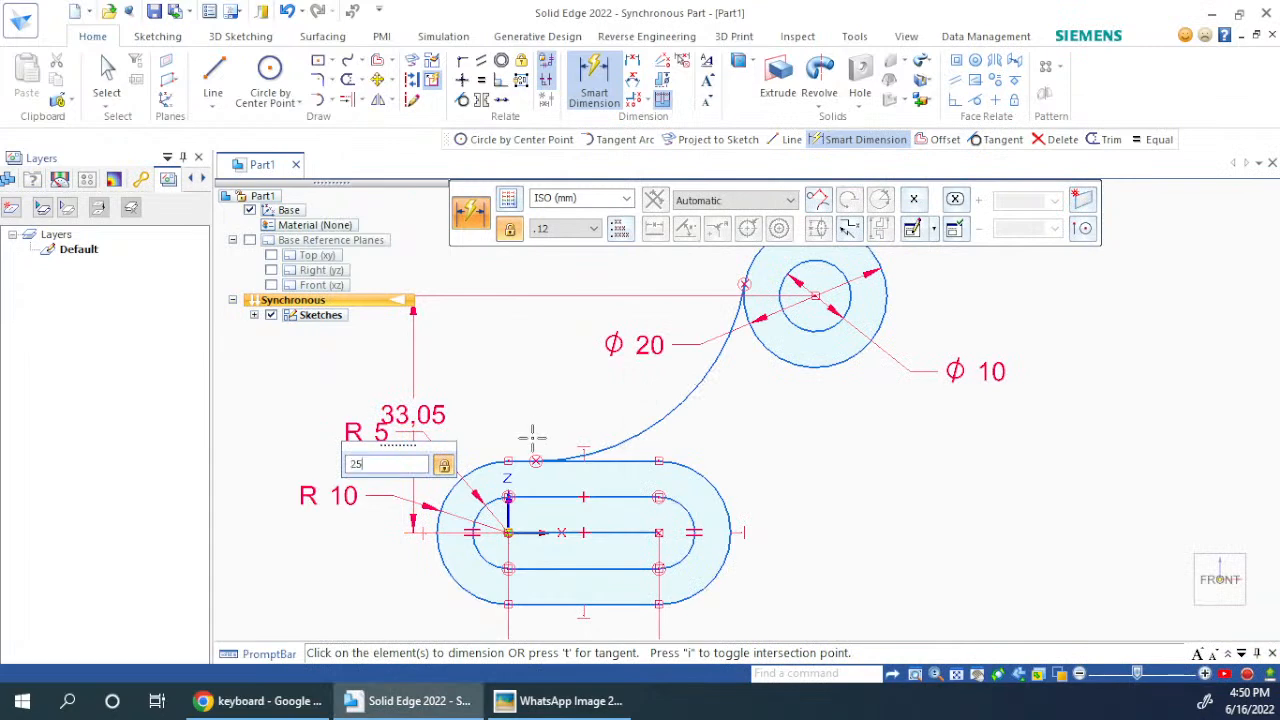
{"action": "key", "text": "Return"}
Step: Check the reference drawing and sketch two concentric circles of about 10 mm and 19 mm diameter beside the slots, centred in line with the slot centreline
{"action": "key", "text": "alt+Tab"}
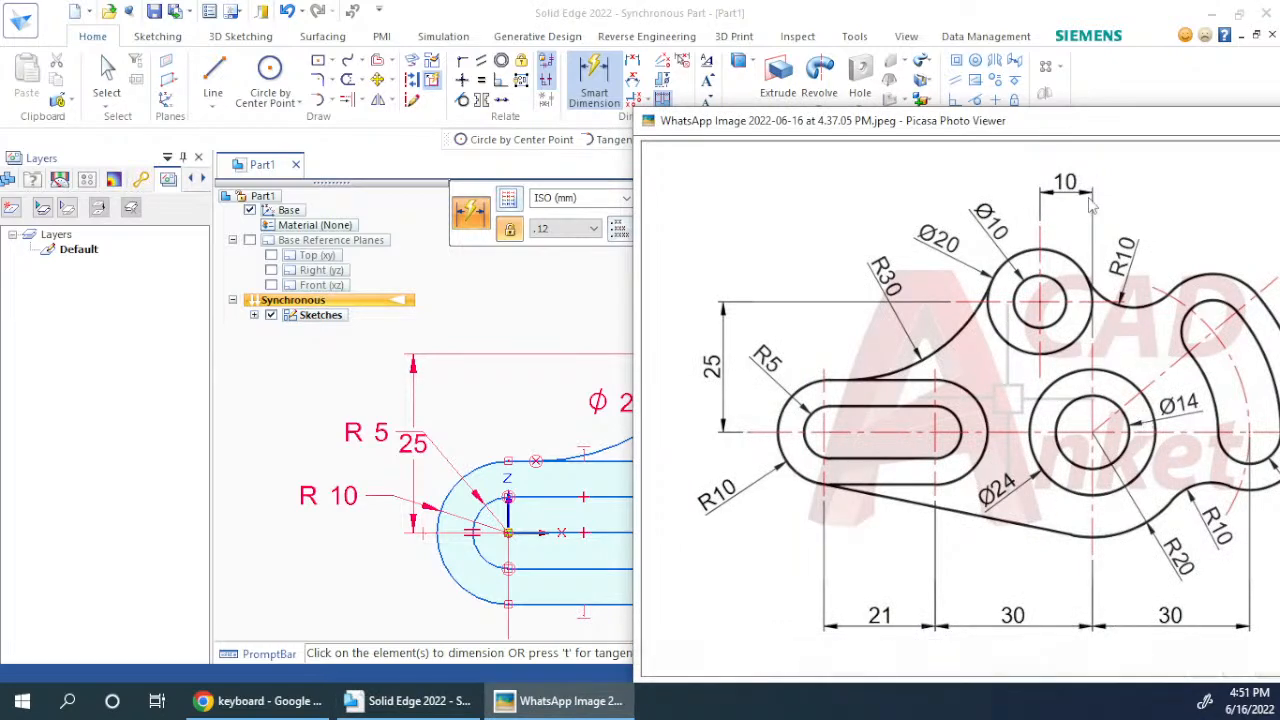
{"action": "key", "text": "alt+Tab"}
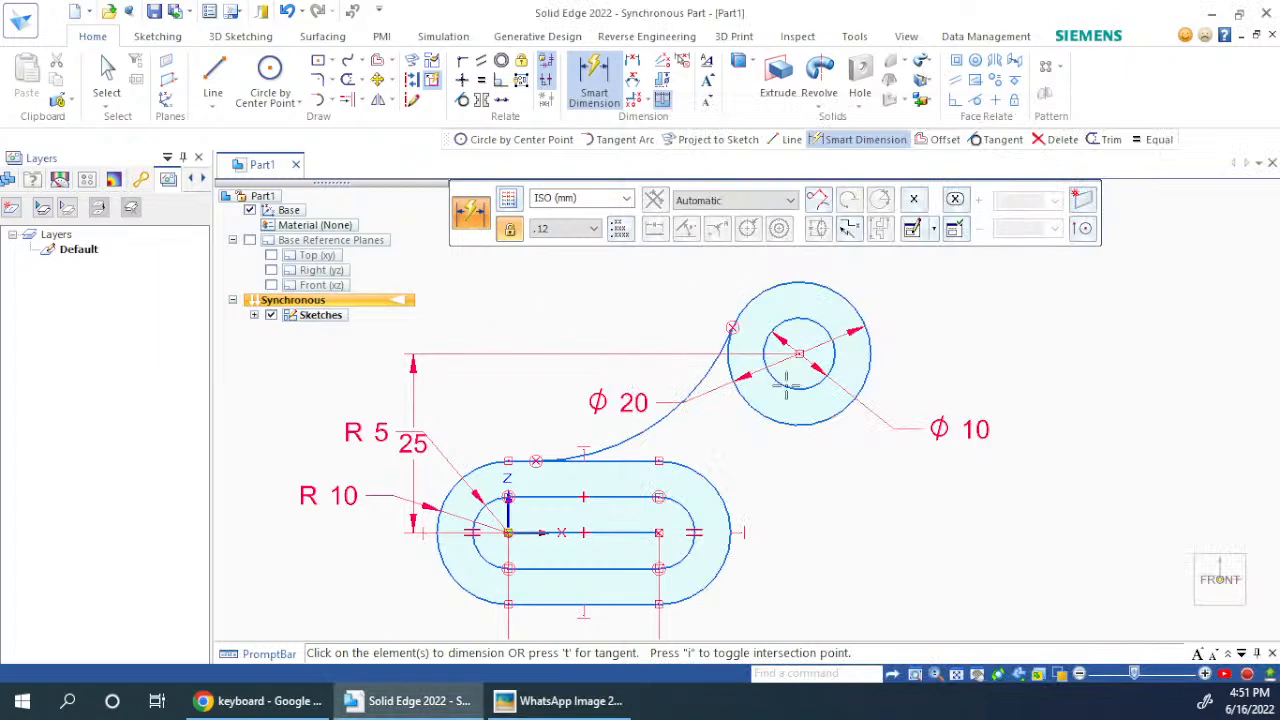
{"action": "key", "text": "alt+Tab"}
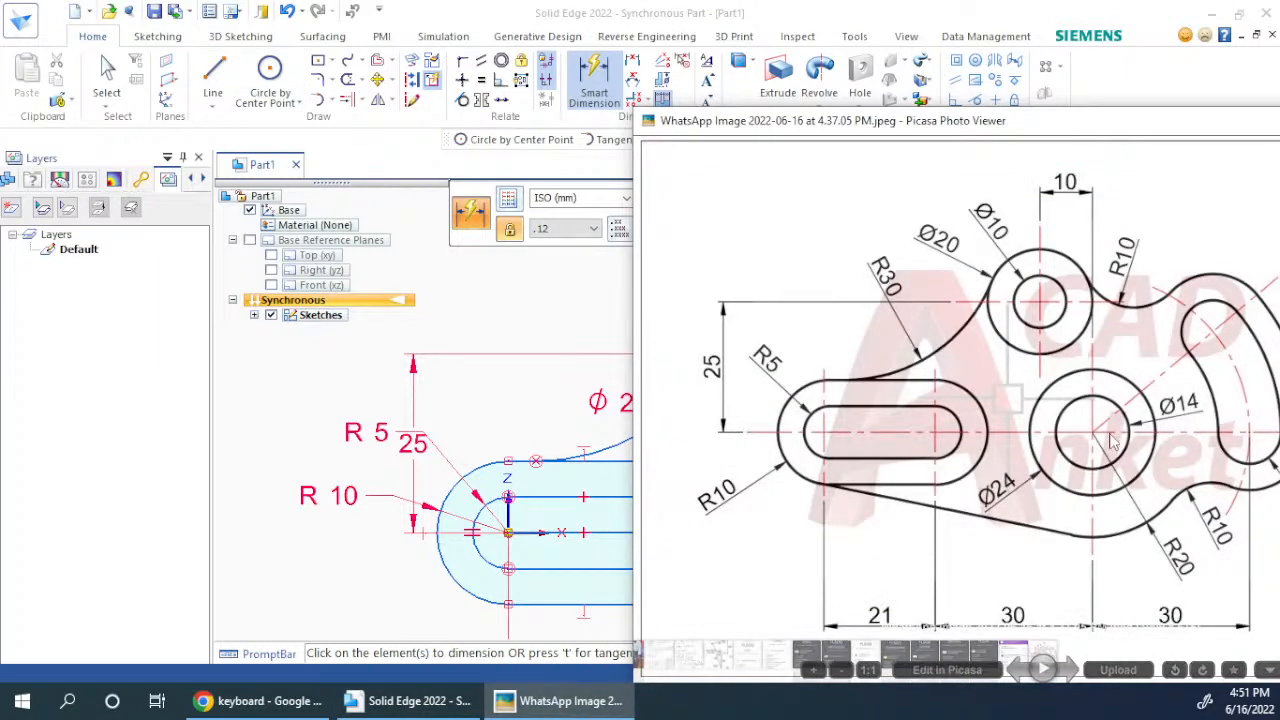
{"action": "key", "text": "alt+Tab"}
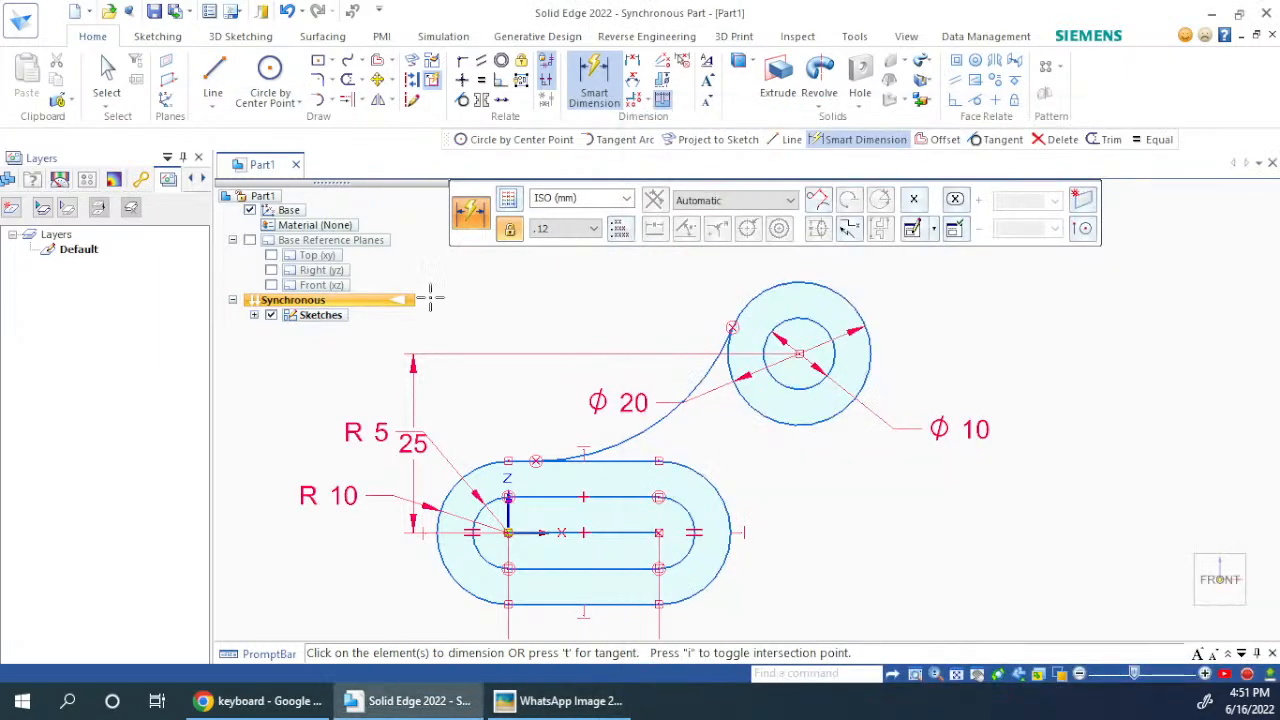
{"action": "left_click", "coordinate": [273, 84]}
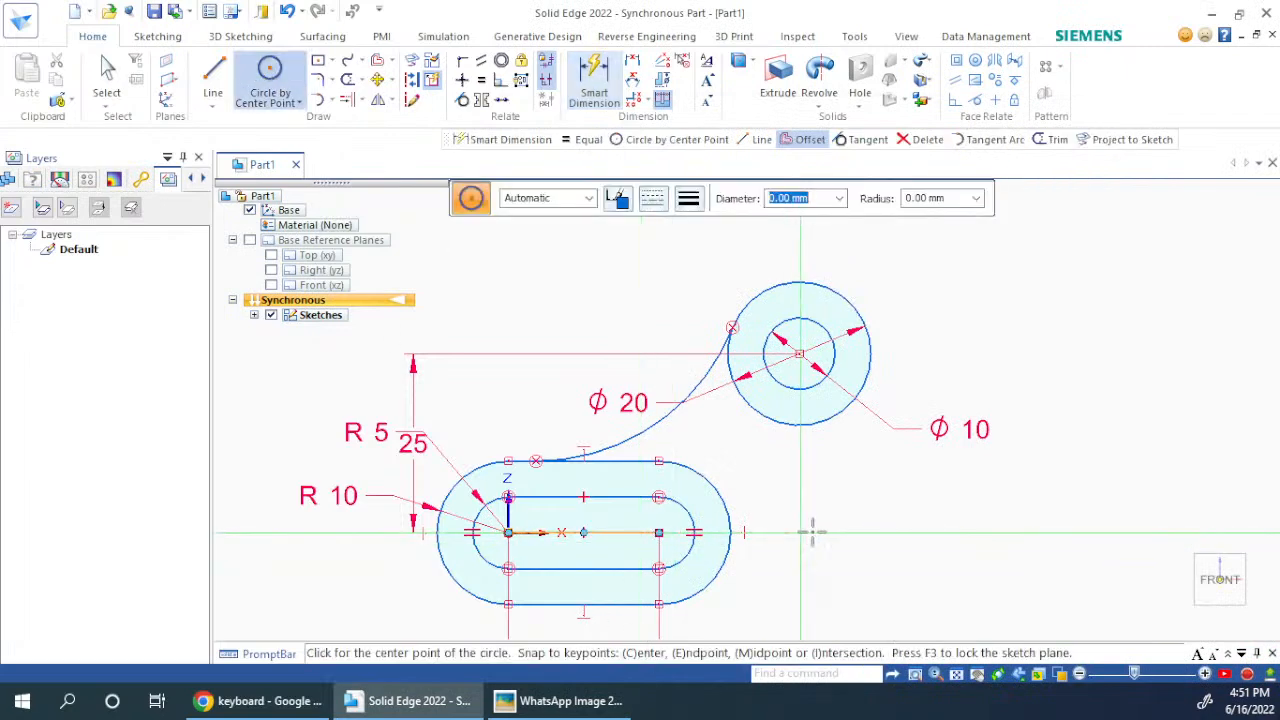
{"action": "left_click", "coordinate": [852, 532]}
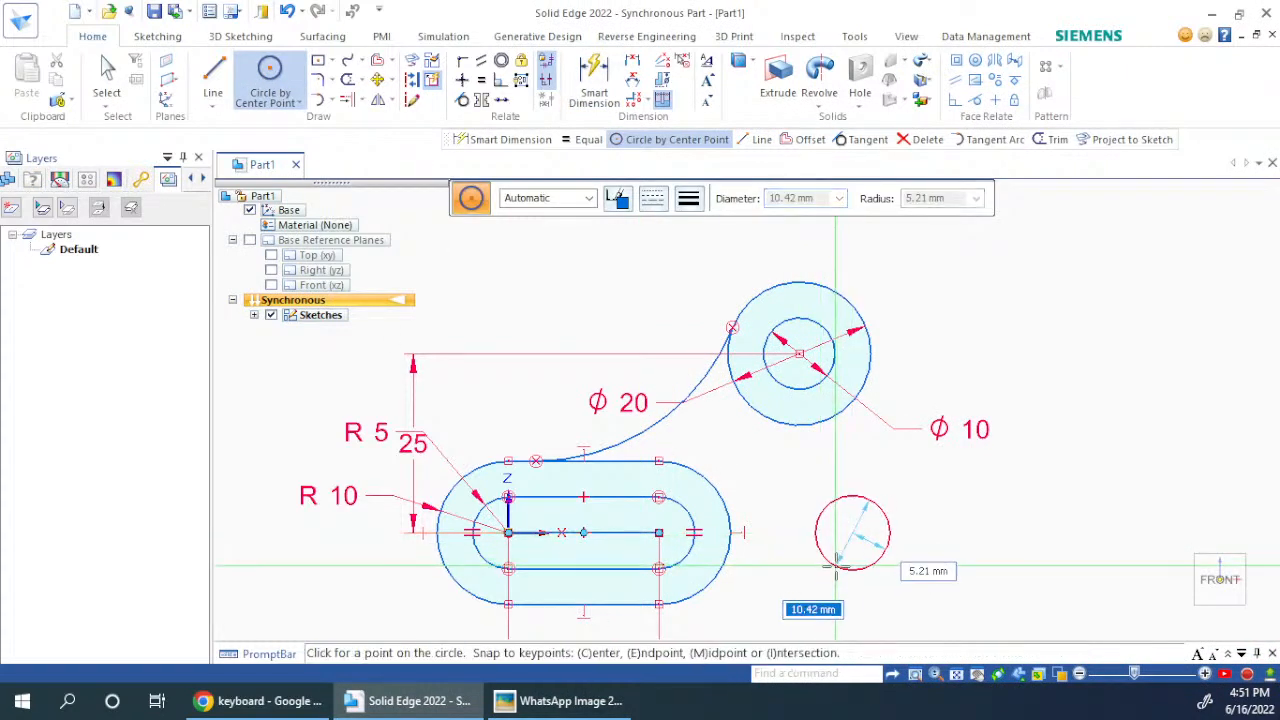
{"action": "left_click", "coordinate": [836, 566]}
{"action": "left_click", "coordinate": [852, 532]}
{"action": "left_click", "coordinate": [818, 566]}
Step: Check the reference drawing and dimension the outer of the new concentric circles to a diameter of 24 mm
{"action": "key", "text": "alt+Tab"}
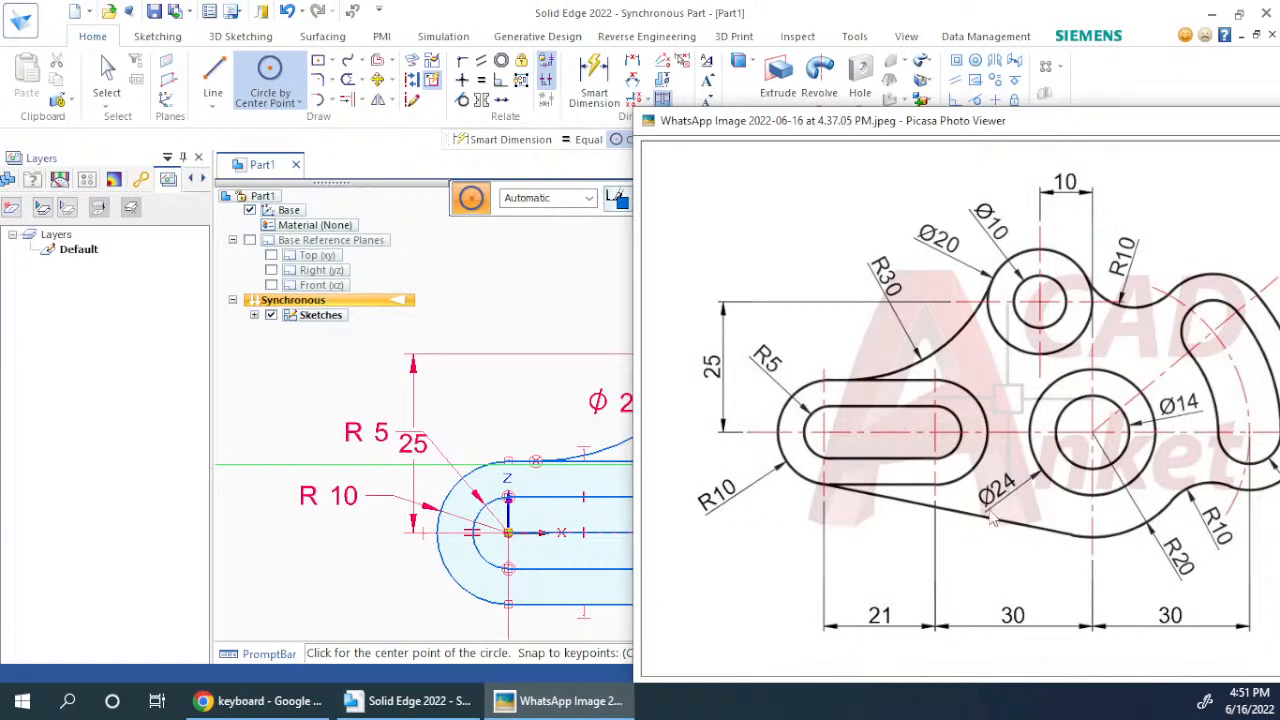
{"action": "key", "text": "alt+Tab"}
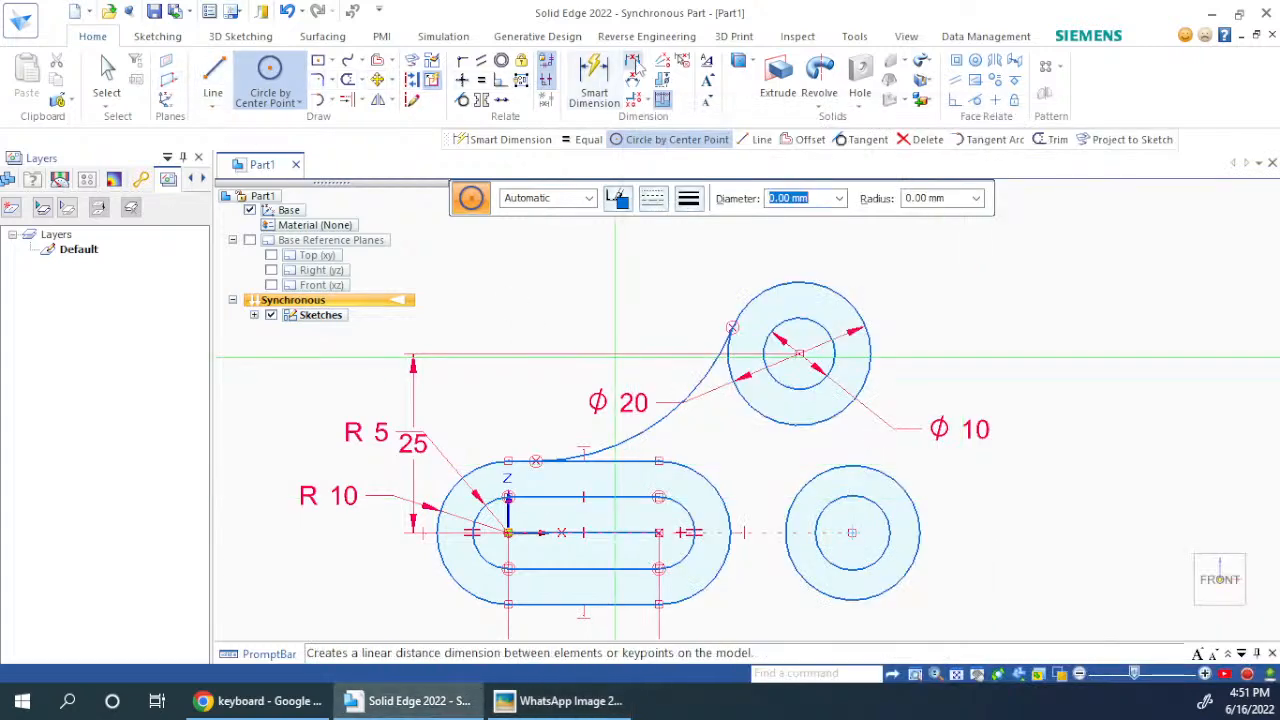
{"action": "left_click", "coordinate": [594, 82]}
{"action": "left_click", "coordinate": [920, 510]}
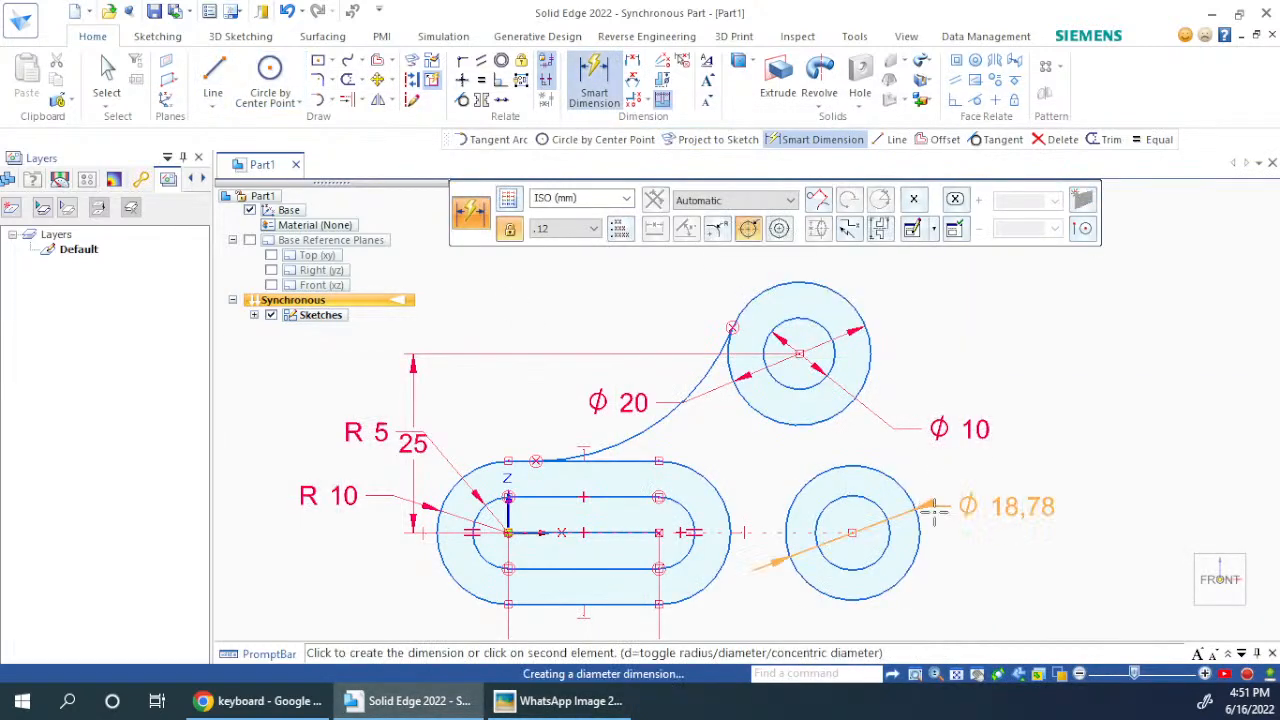
{"action": "left_click", "coordinate": [990, 492]}
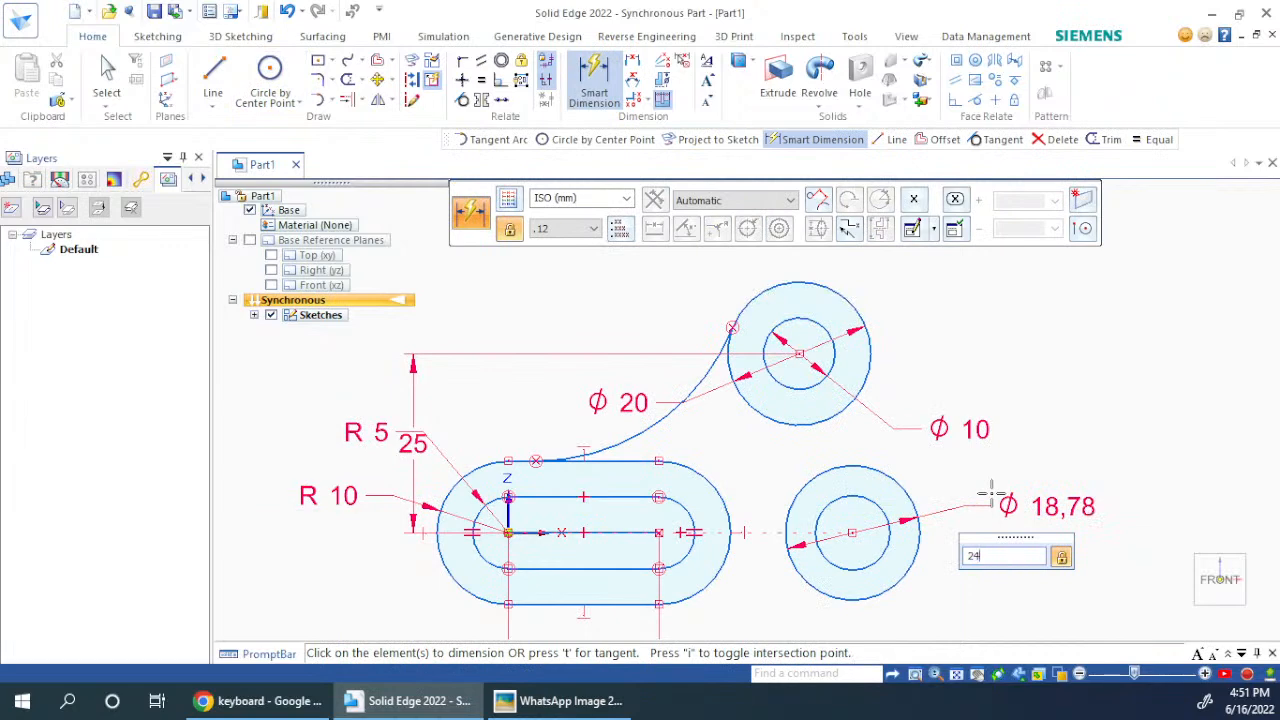
{"action": "type", "text": "24"}
{"action": "key", "text": "Return"}
Step: Dimension the circle inside the 24 mm circle to a diameter of 14 mm
{"action": "left_click", "coordinate": [886, 543]}
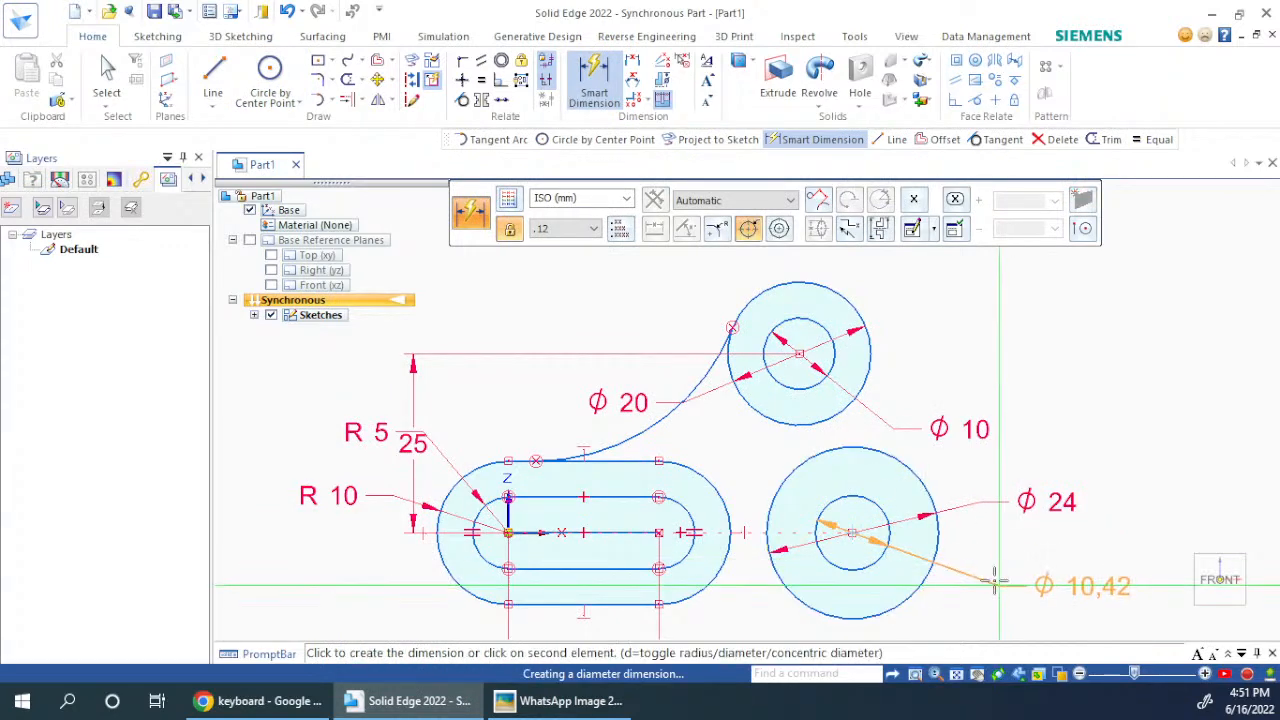
{"action": "left_click", "coordinate": [988, 572]}
{"action": "type", "text": "14"}
{"action": "key", "text": "Return"}
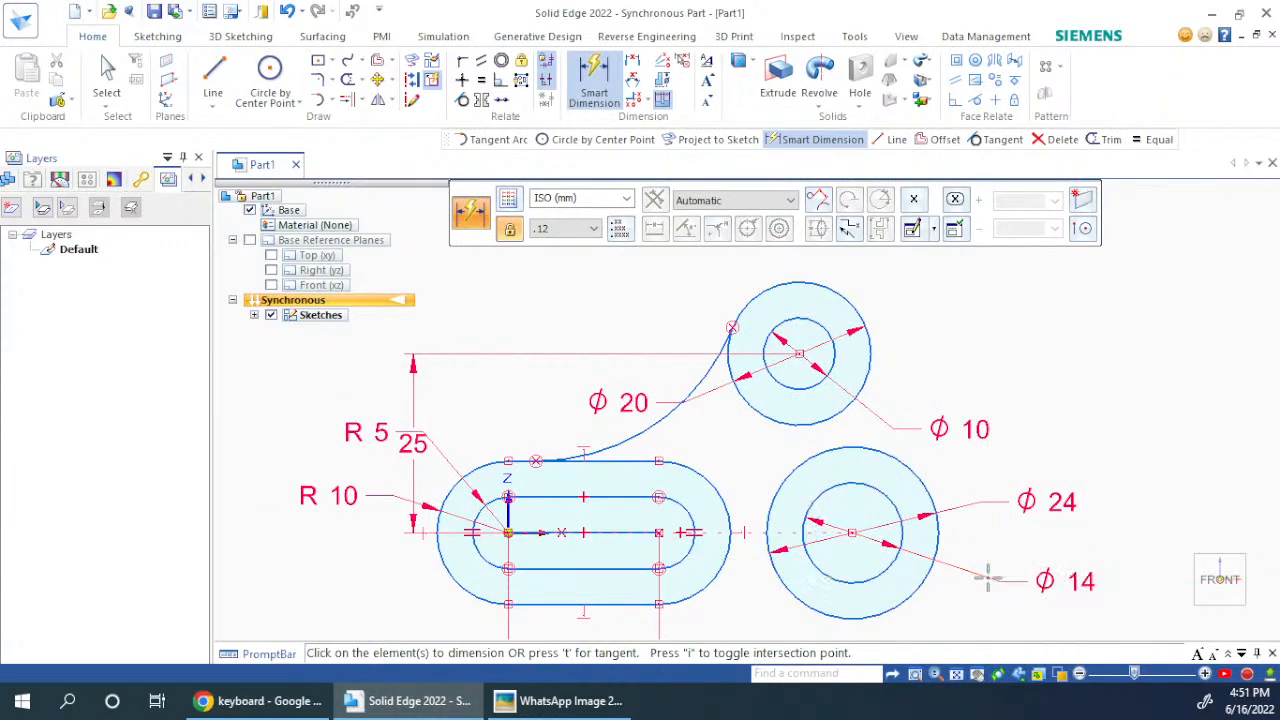
Step: Dimension the horizontal distance from the slots' nearer arc centre to the 24 mm circle's centre as 30 mm, per the reference drawing
{"action": "key", "text": "alt+Tab"}
{"action": "key", "text": "alt+Tab"}
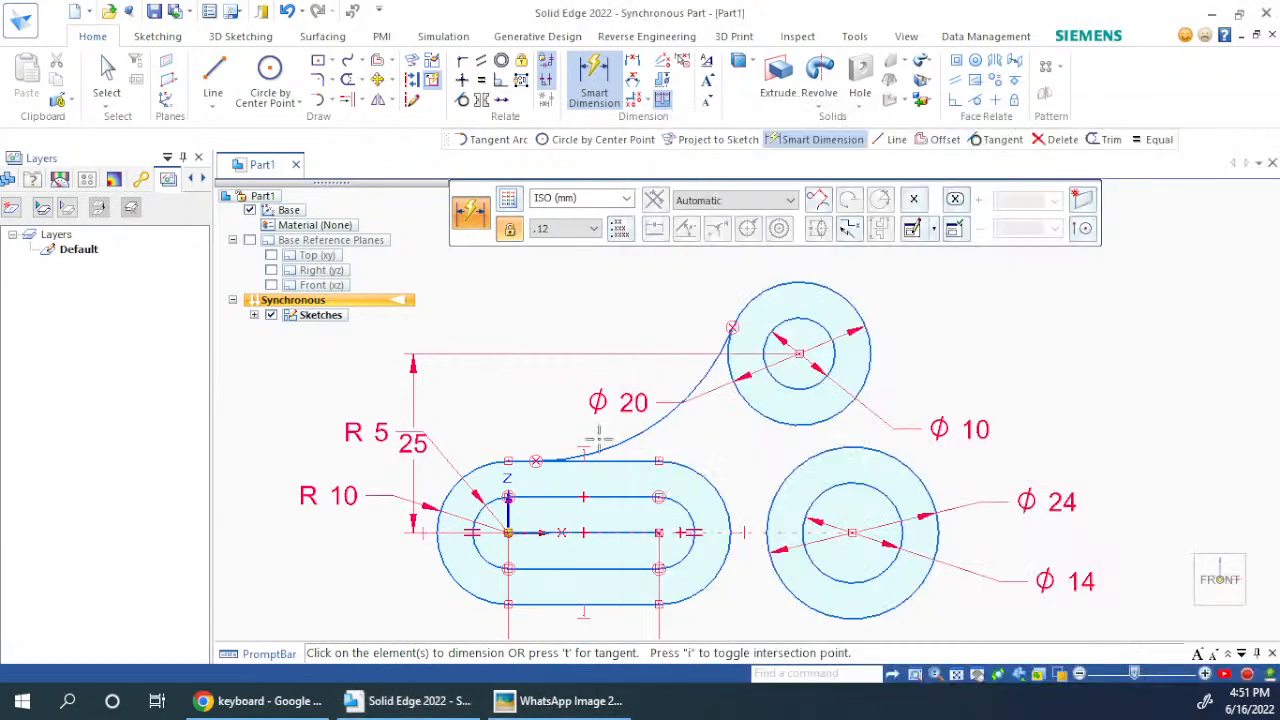
{"action": "left_click", "coordinate": [600, 98]}
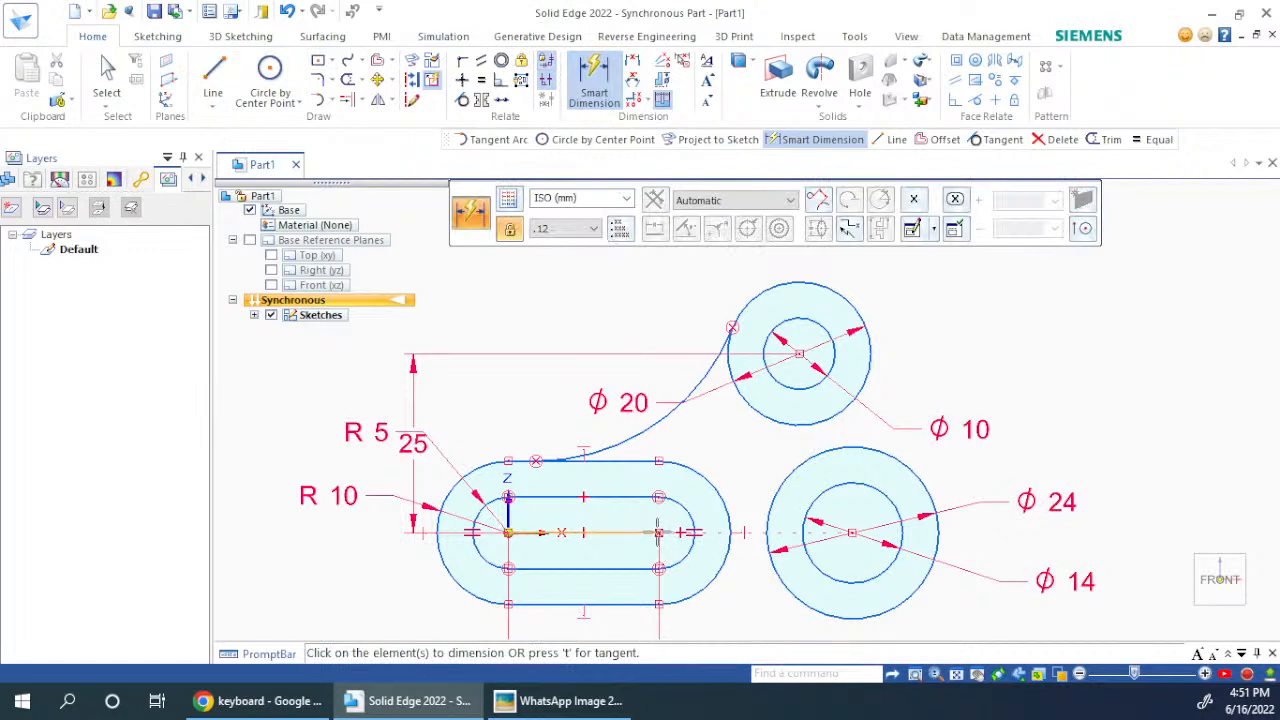
{"action": "left_click", "coordinate": [659, 532]}
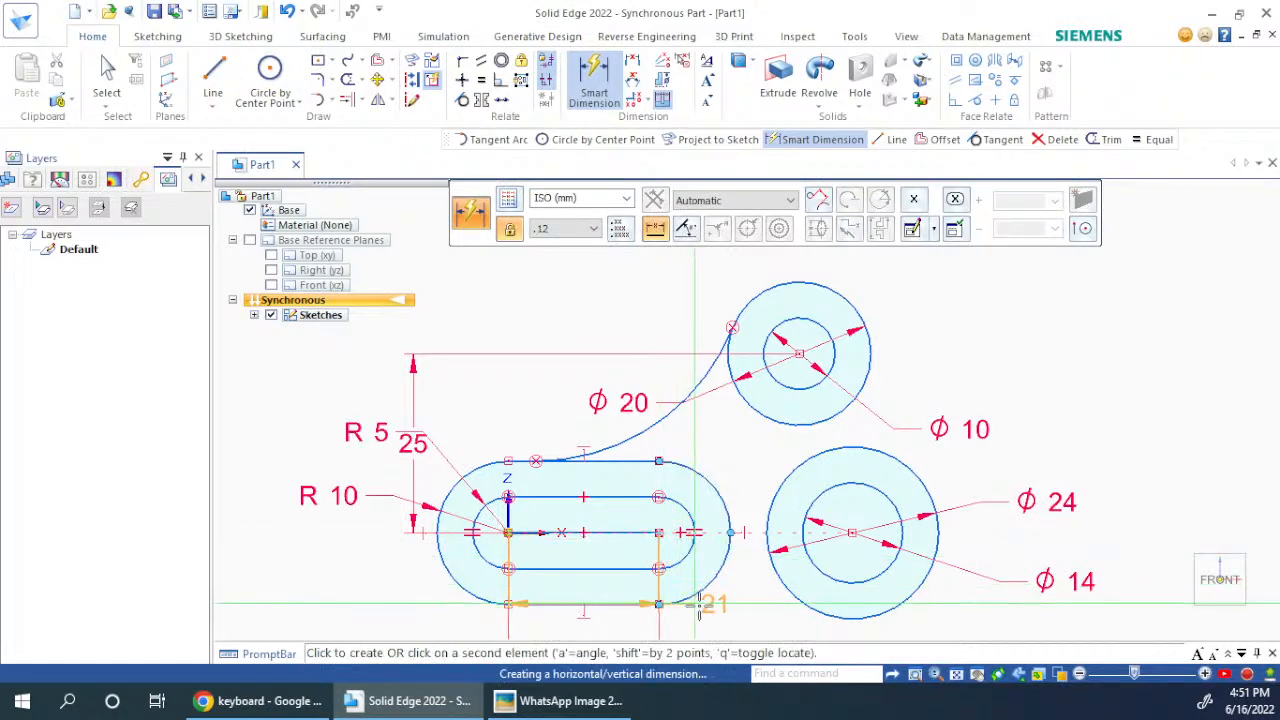
{"action": "left_click", "coordinate": [852, 532]}
{"action": "scroll", "coordinate": [764, 560], "scroll_direction": "up", "scroll_amount": 1}
{"action": "scroll", "coordinate": [760, 528], "scroll_direction": "down", "scroll_amount": 4}
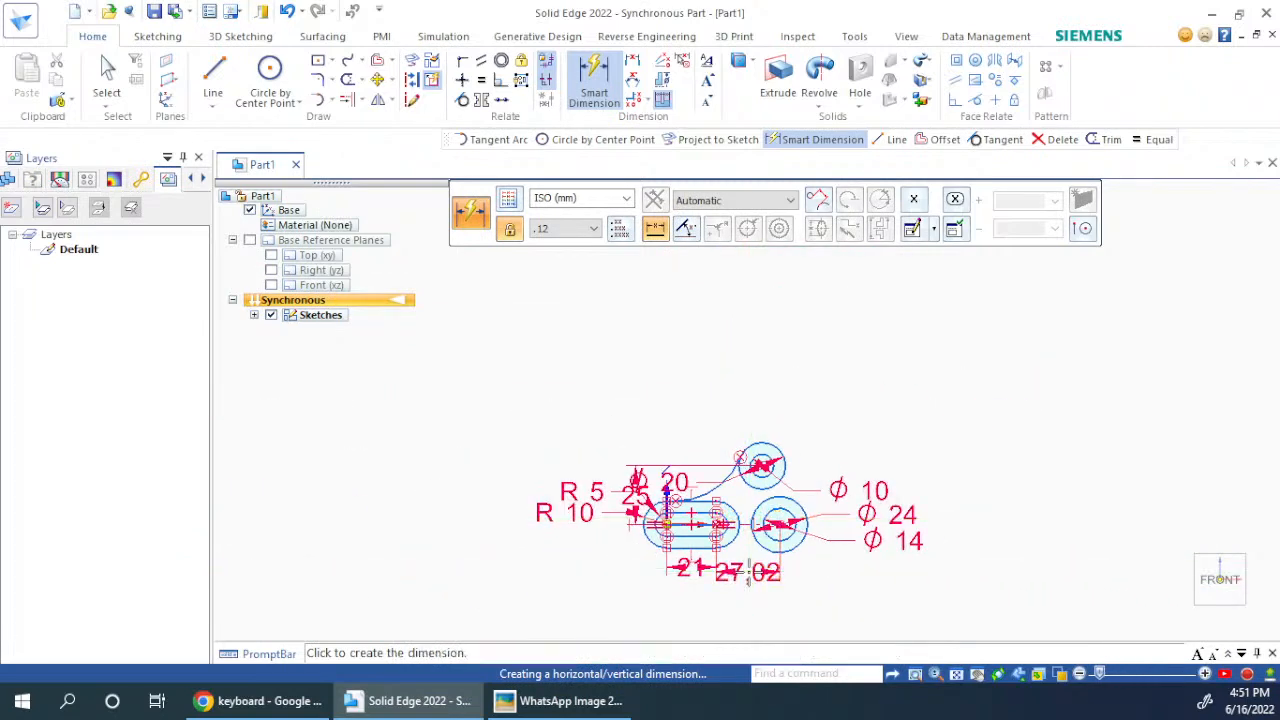
{"action": "left_click", "coordinate": [800, 577]}
{"action": "key", "text": "alt+Tab"}
{"action": "key", "text": "alt+Tab"}
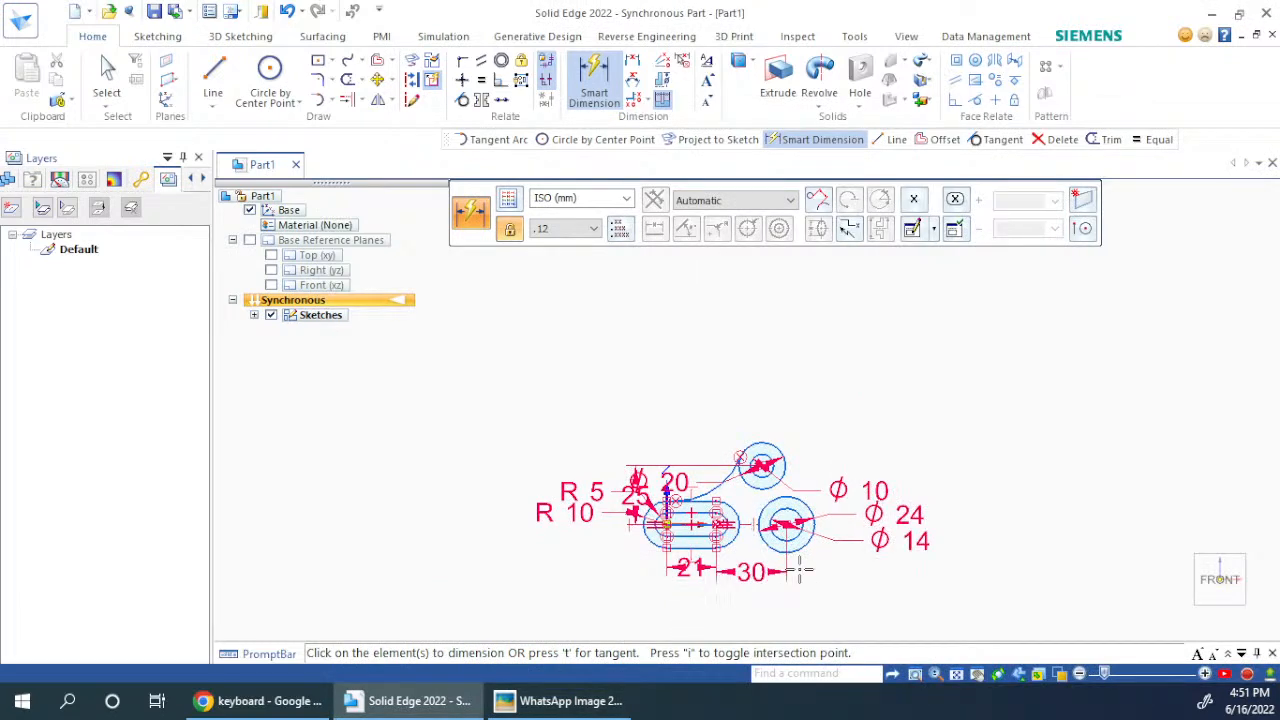
Step: Dimension the horizontal distance between the centres of the 20 mm and 24 mm circles as 10 mm, per the reference drawing
{"action": "scroll", "coordinate": [800, 570], "scroll_direction": "down", "scroll_amount": 3}
{"action": "scroll", "coordinate": [770, 505], "scroll_direction": "up", "scroll_amount": 6}
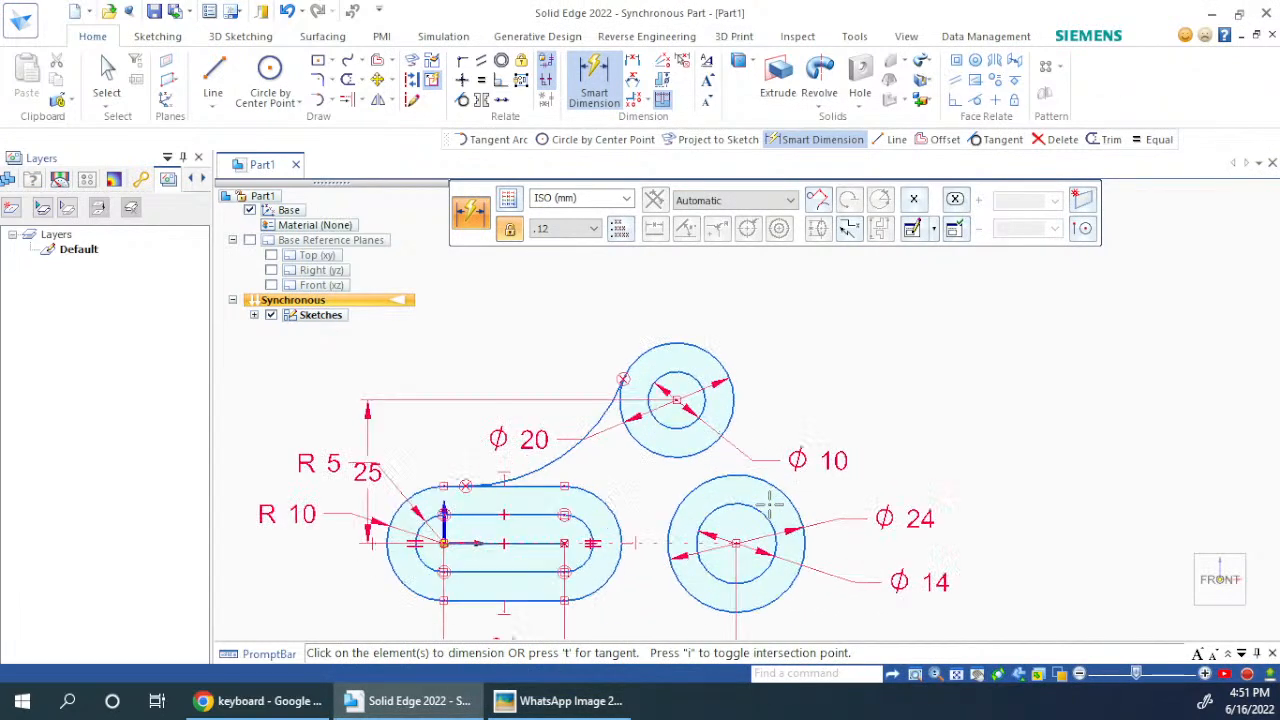
{"action": "left_click", "coordinate": [757, 507]}
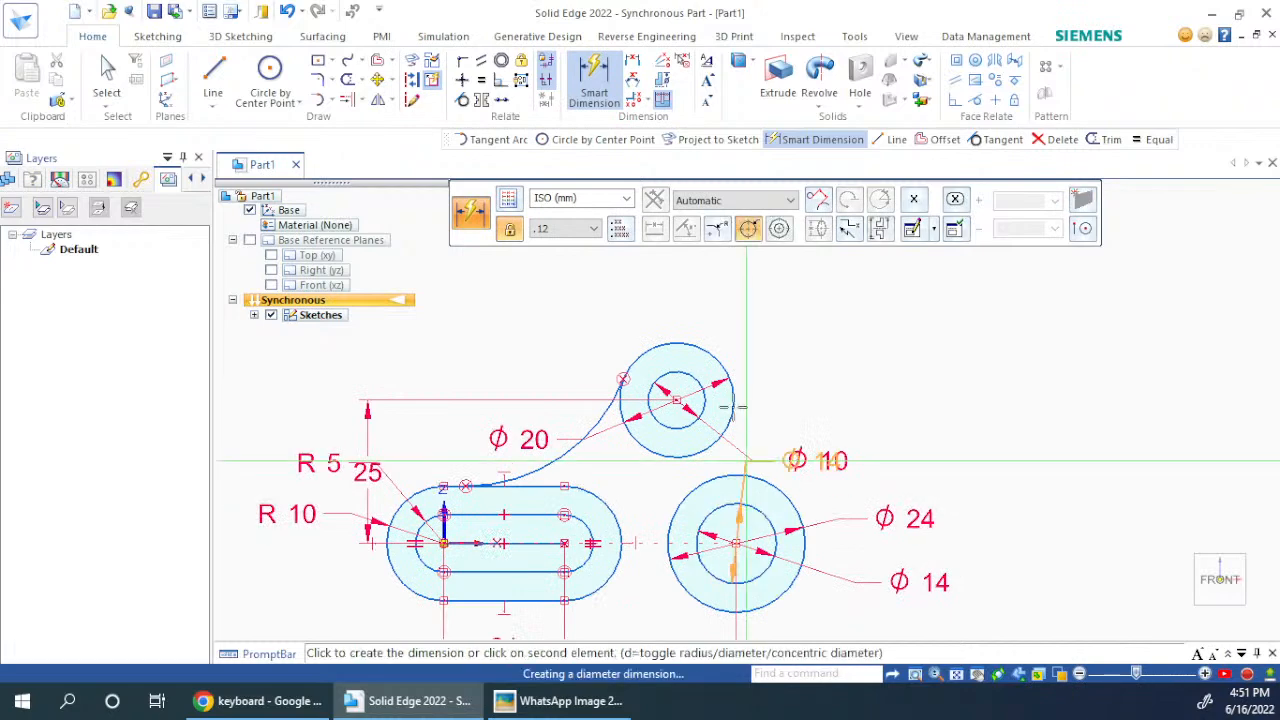
{"action": "left_click", "coordinate": [734, 420]}
{"action": "left_click", "coordinate": [746, 295]}
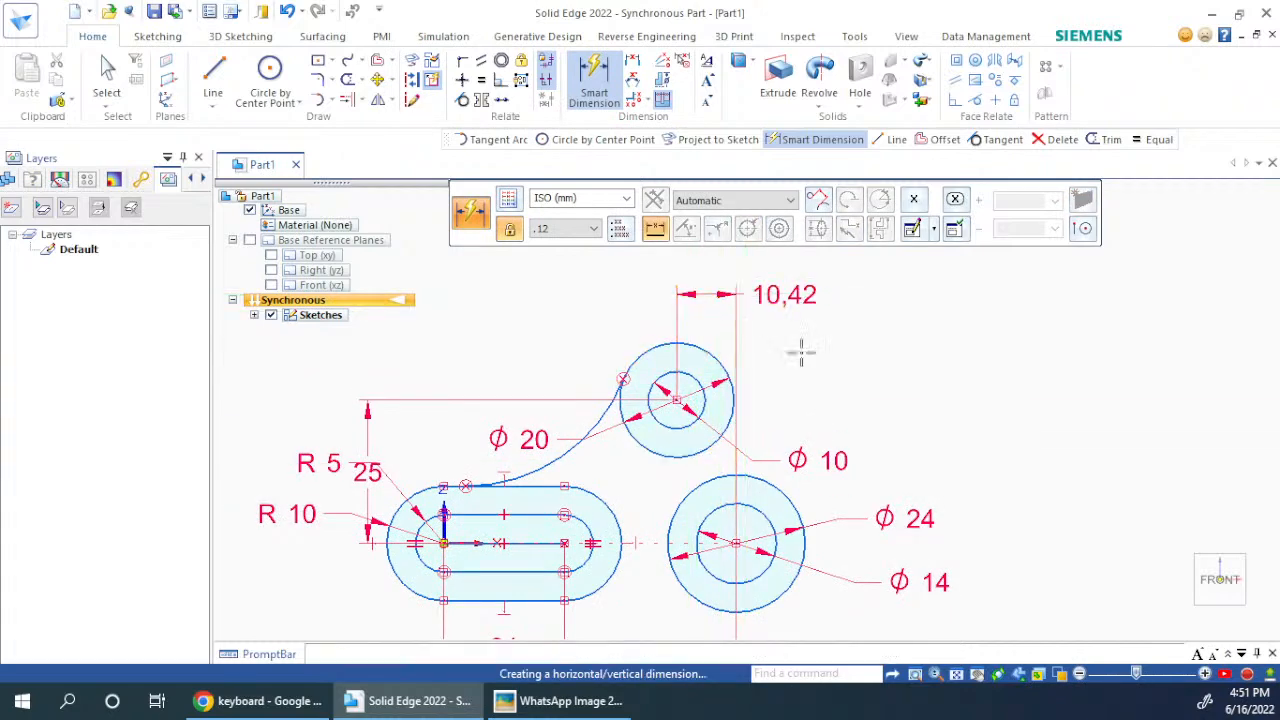
{"action": "key", "text": "alt+Tab"}
{"action": "key", "text": "alt+Tab"}
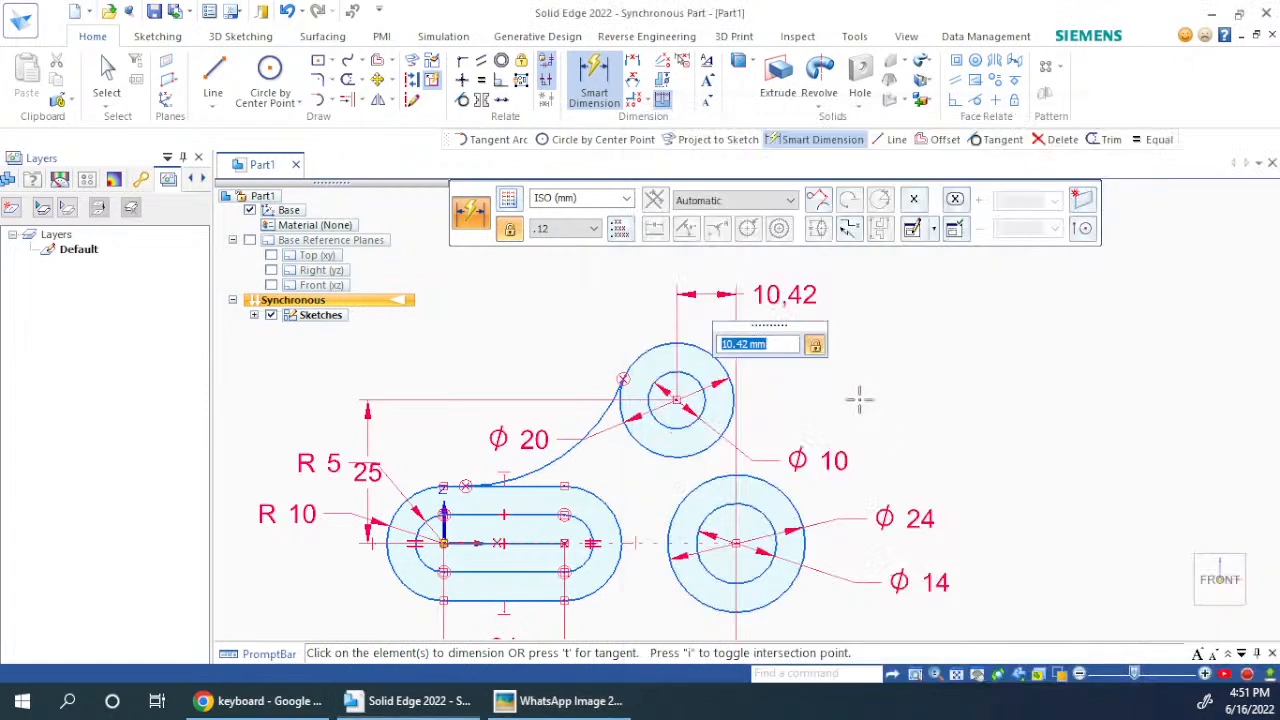
{"action": "type", "text": "10"}
{"action": "key", "text": "Return"}
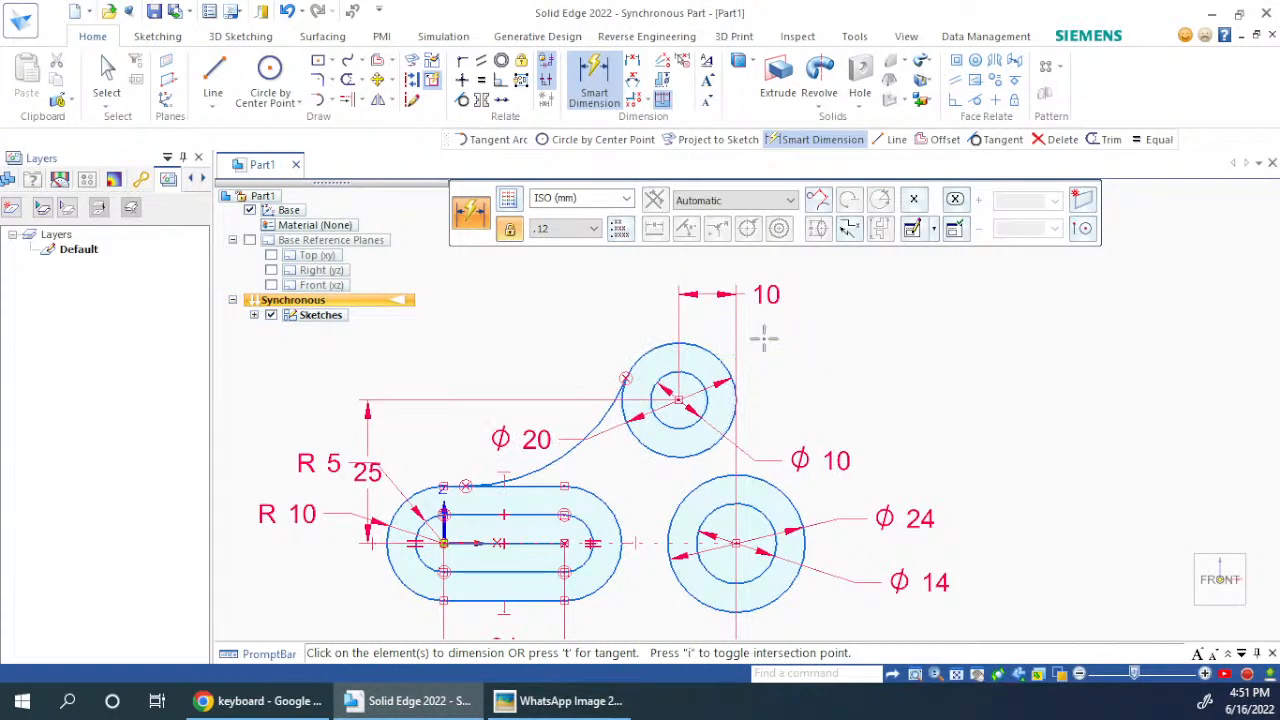
Step: Compare the sketch with the reference drawing and examine the curved slot beside the 24 mm circle
{"action": "key", "text": "alt+Tab"}
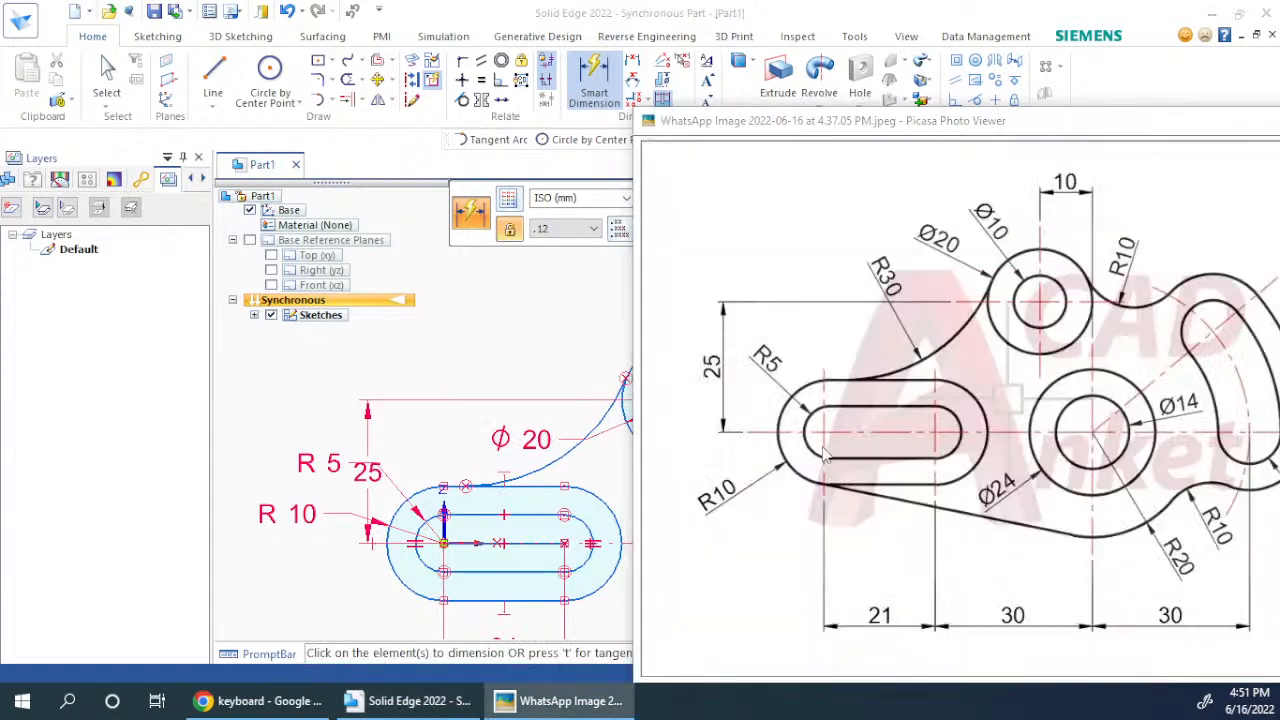
{"action": "key", "text": "alt+Tab"}
{"action": "key", "text": "alt+Tab"}
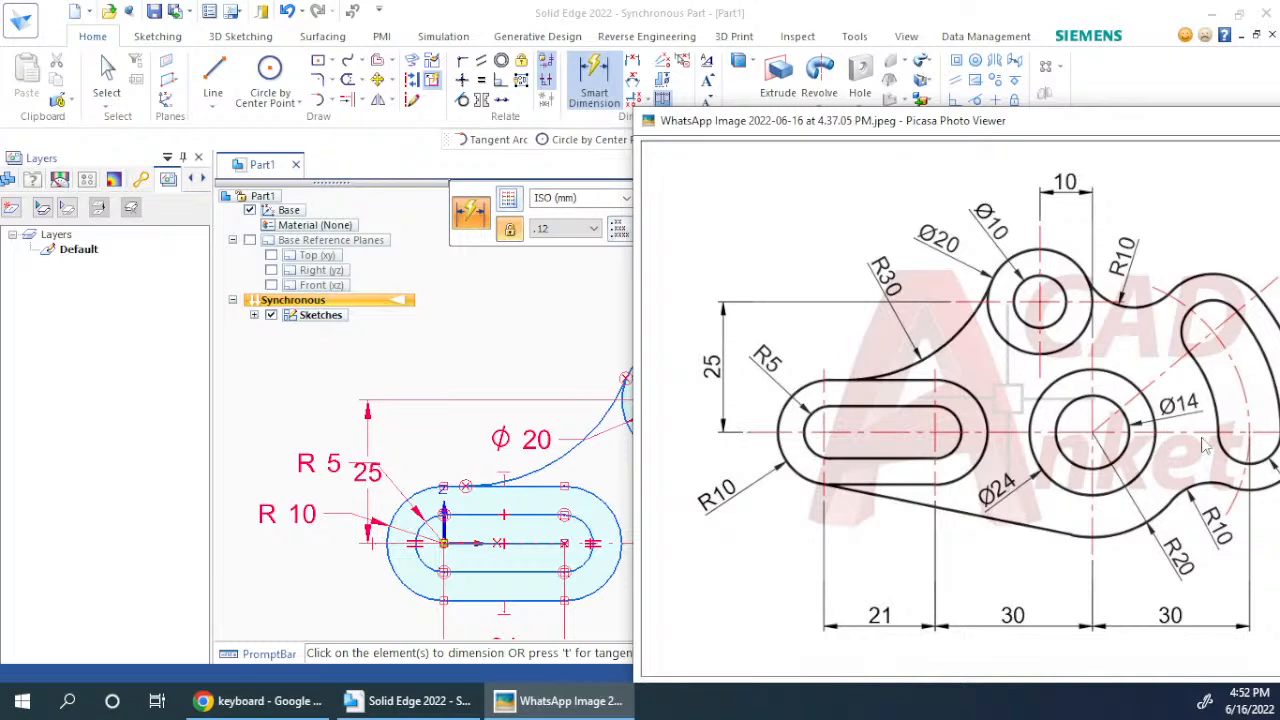
{"action": "key", "text": "alt+Tab"}
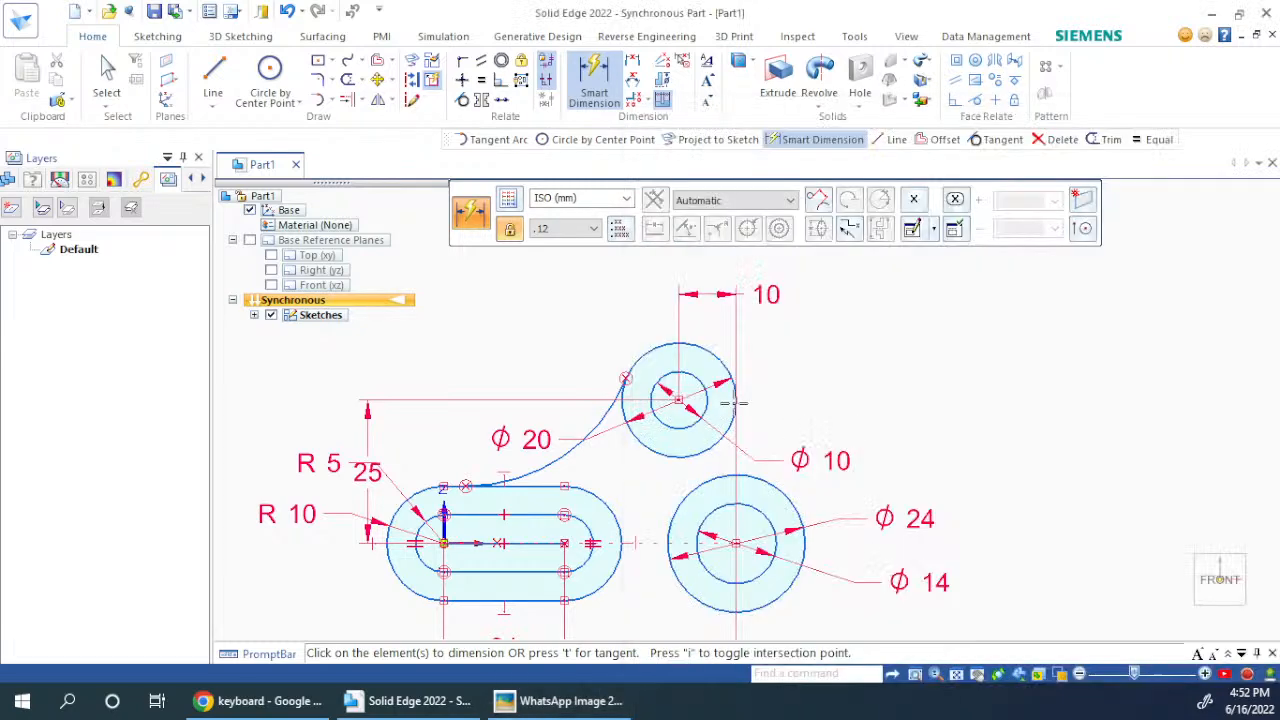
Step: Sketch an arc centred on the 24 mm circle's centre, about 38.8 mm radius and 40° sweep, as the curved slot's centreline per the reference drawing
{"action": "scroll", "coordinate": [432, 347], "scroll_direction": "down", "scroll_amount": 4}
{"action": "scroll", "coordinate": [397, 437], "scroll_direction": "up", "scroll_amount": 6}
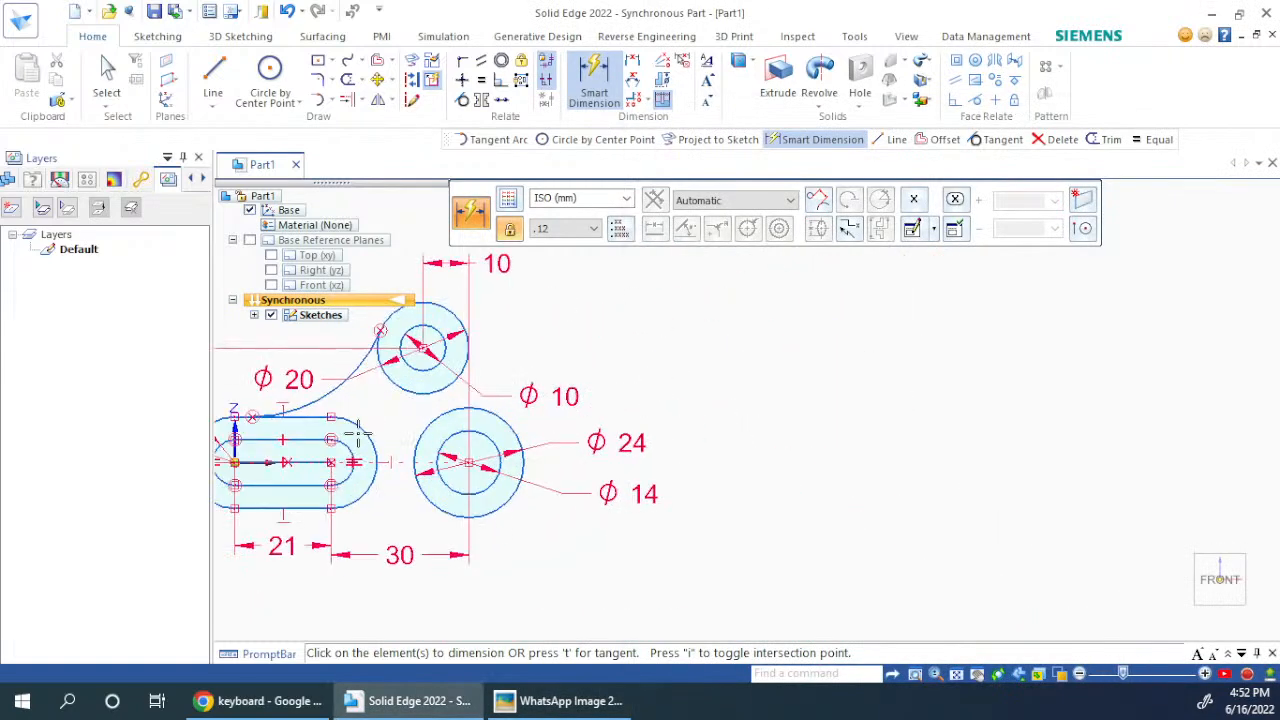
{"action": "key", "text": "alt+Tab"}
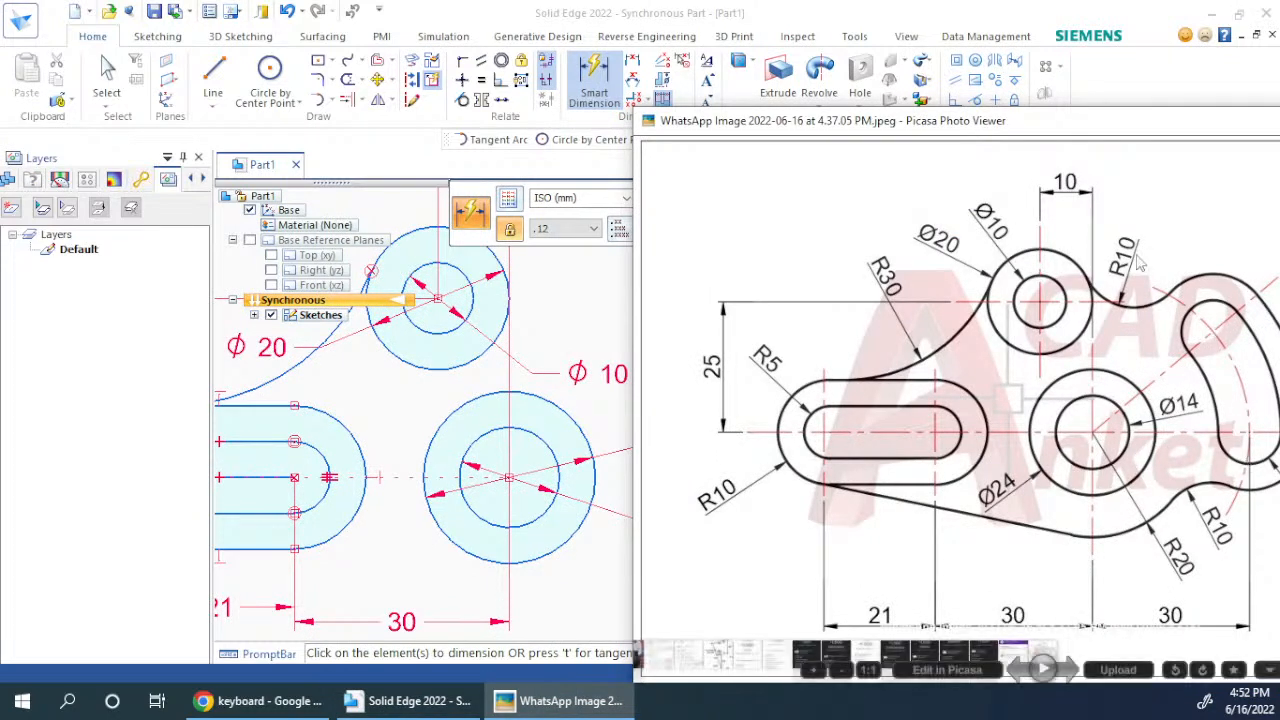
{"action": "left_click_drag", "start_coordinate": [1097, 138], "coordinate": [947, 110]}
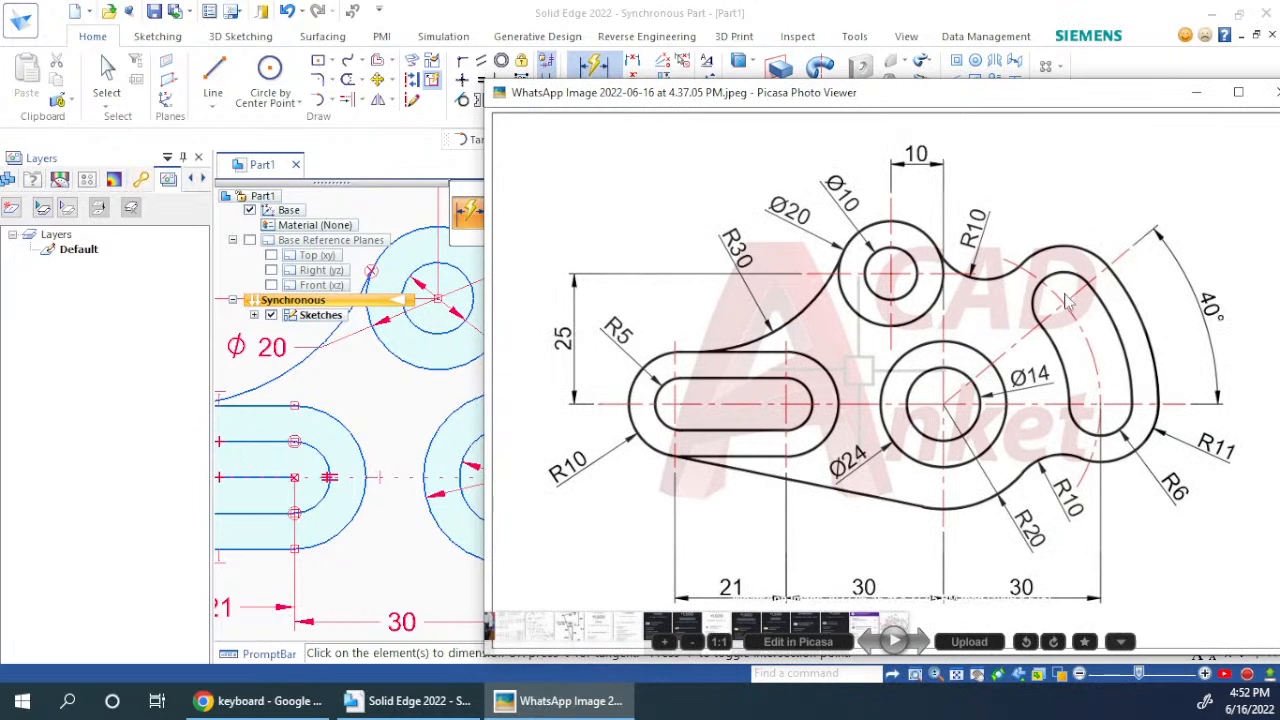
{"action": "key", "text": "alt+Tab"}
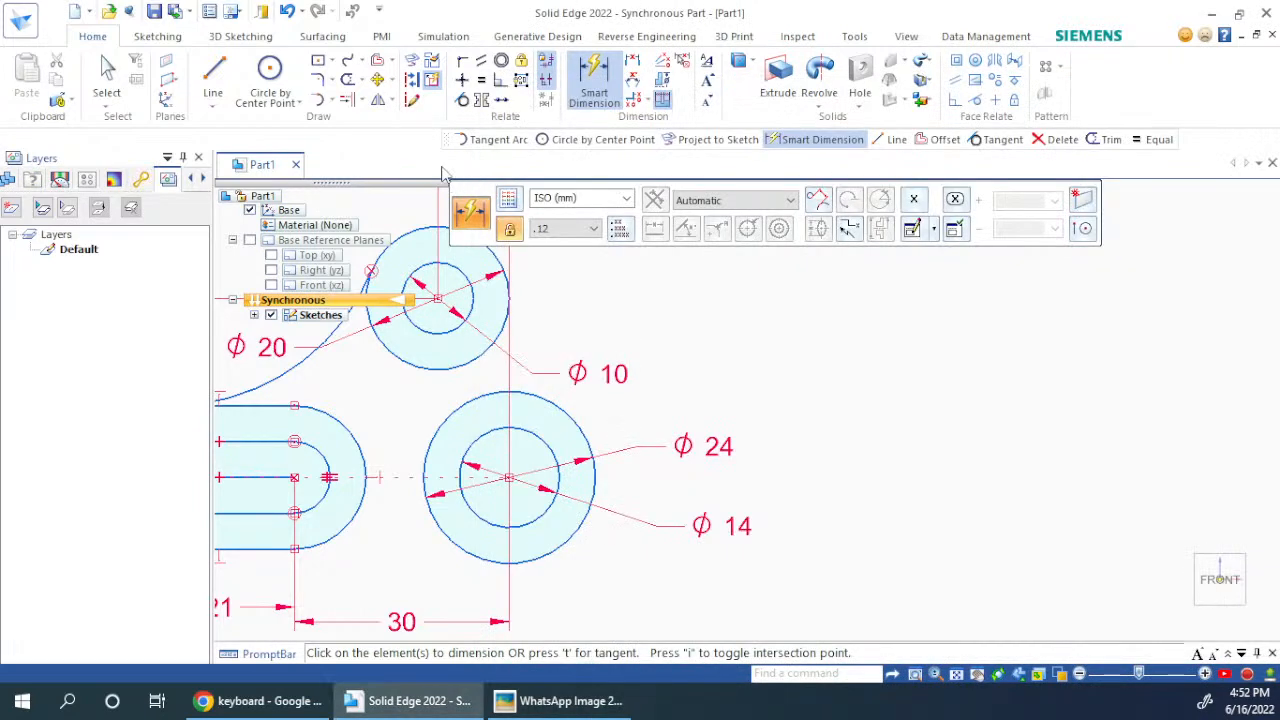
{"action": "left_click", "coordinate": [332, 103]}
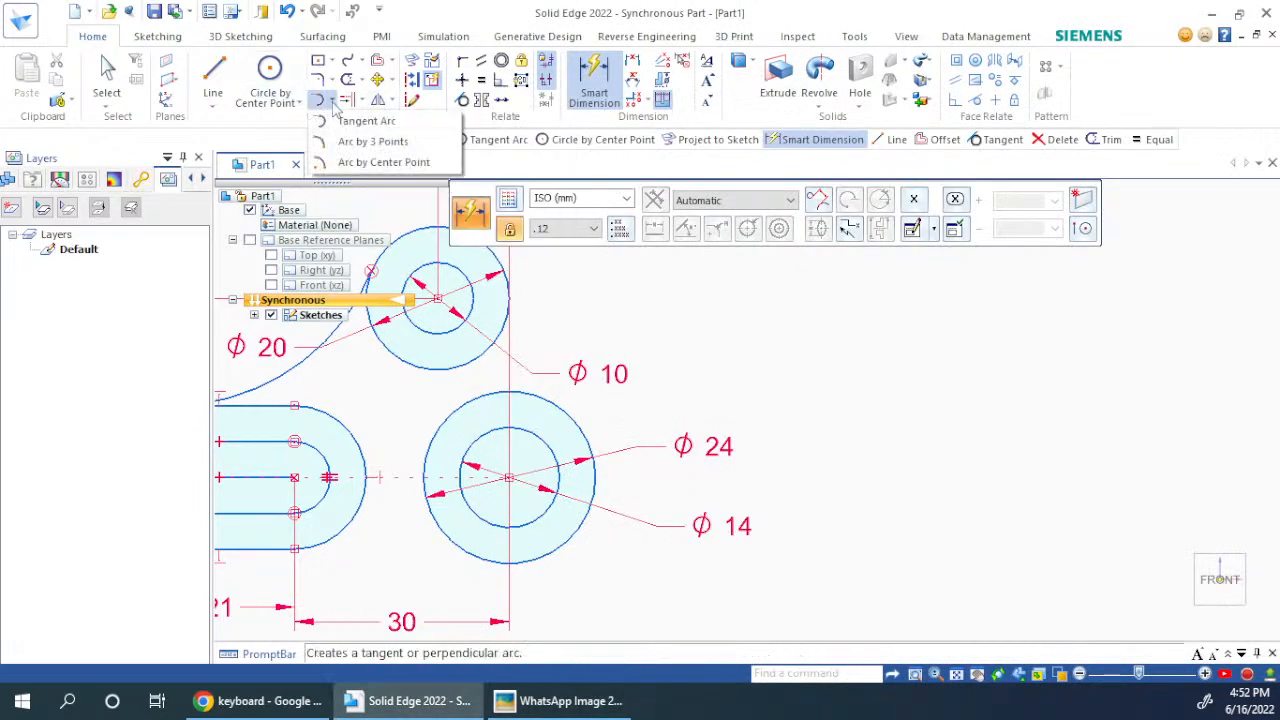
{"action": "left_click", "coordinate": [342, 166]}
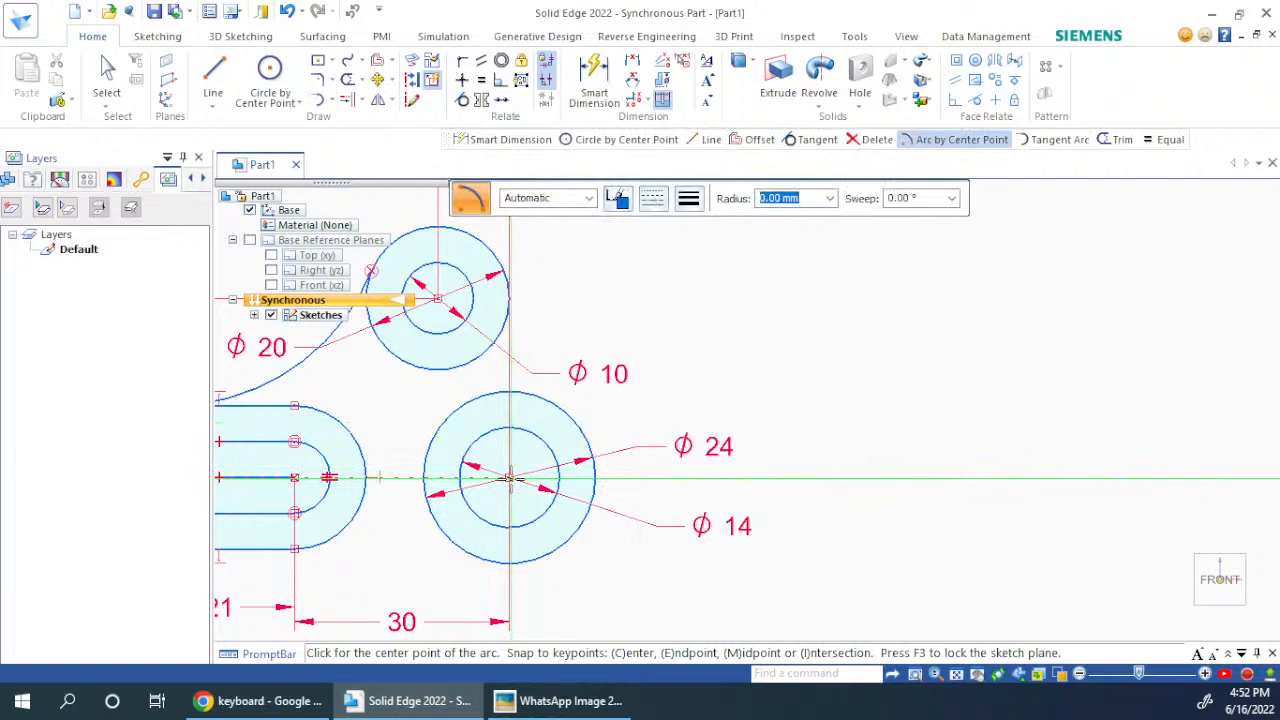
{"action": "left_click", "coordinate": [509, 478]}
{"action": "left_click", "coordinate": [744, 327]}
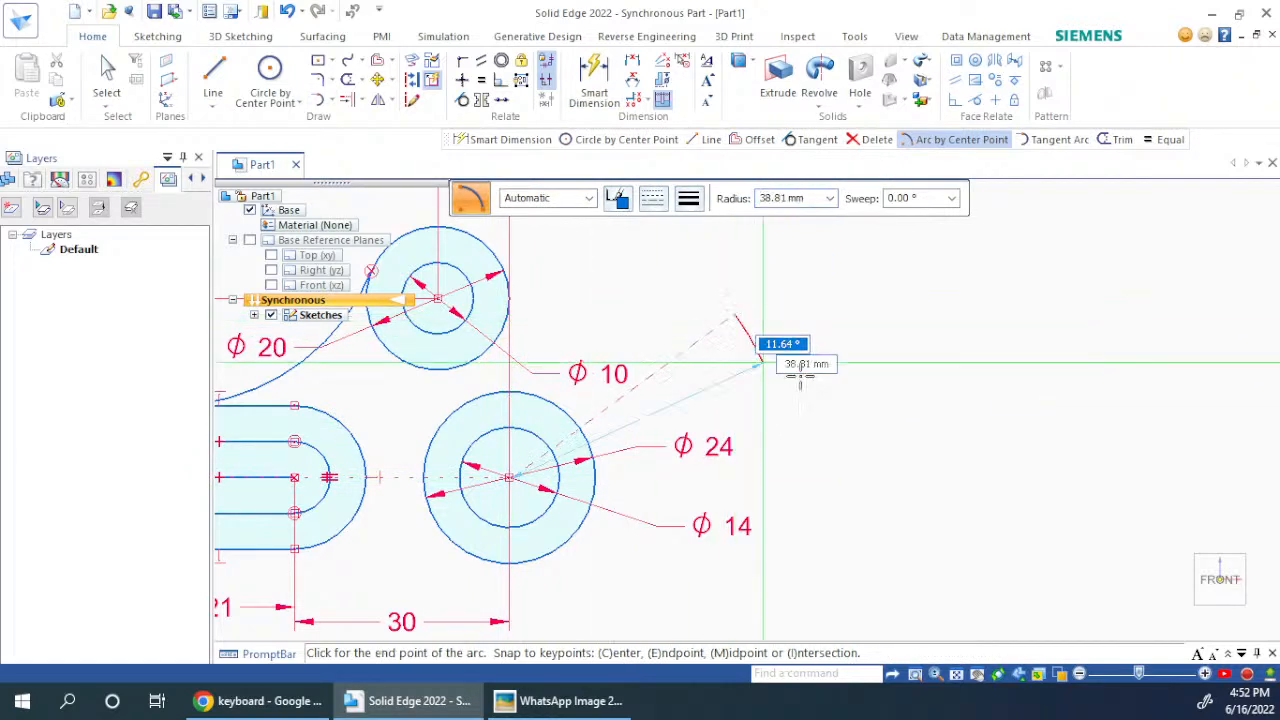
{"action": "left_click", "coordinate": [818, 498]}
{"action": "key", "text": "Escape"}
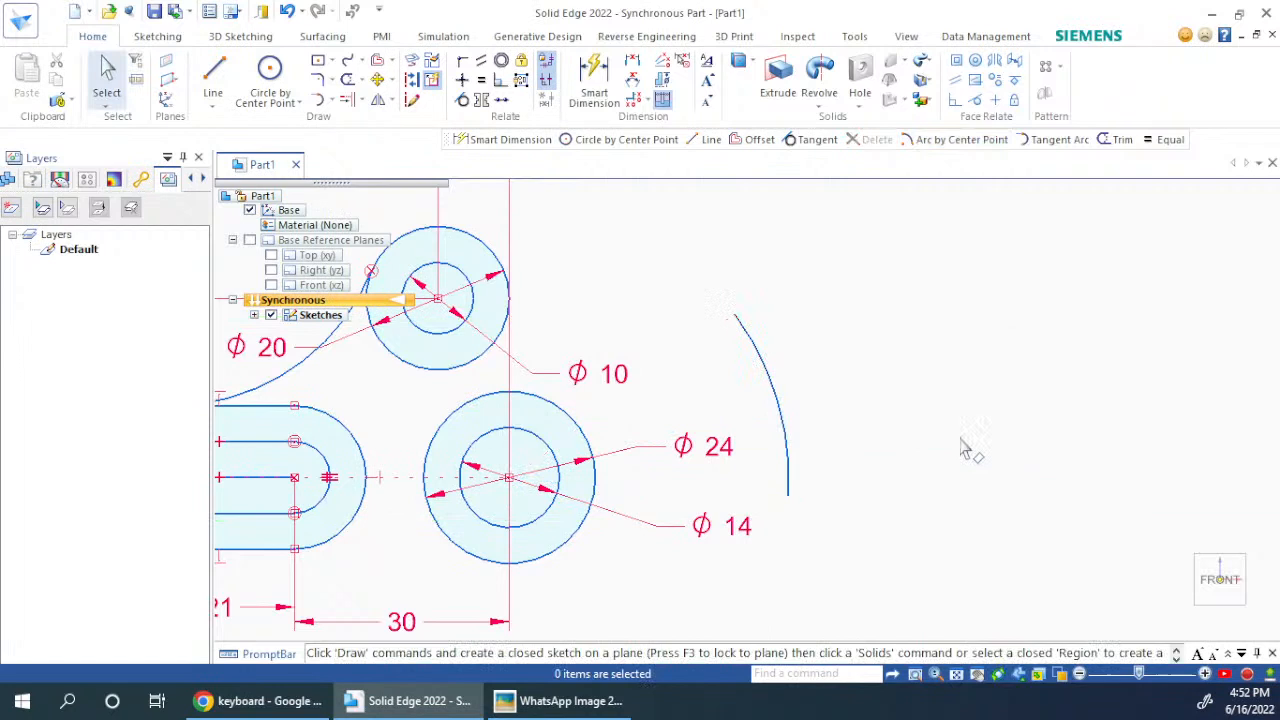
Step: Test the curved slot's centreline arc by moving its centre point away from the 24 mm circle's centre
{"action": "left_click", "coordinate": [784, 430]}
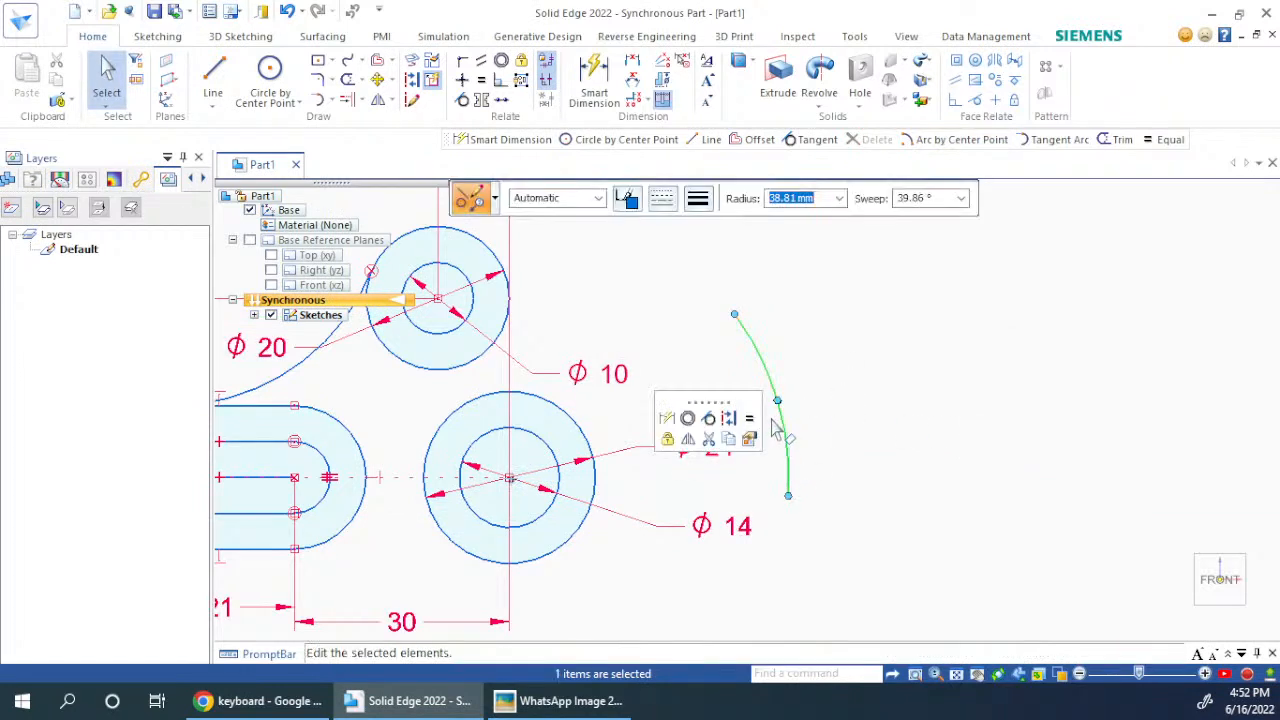
{"action": "left_click_drag", "start_coordinate": [510, 484], "coordinate": [605, 412]}
{"action": "key", "text": "Escape"}
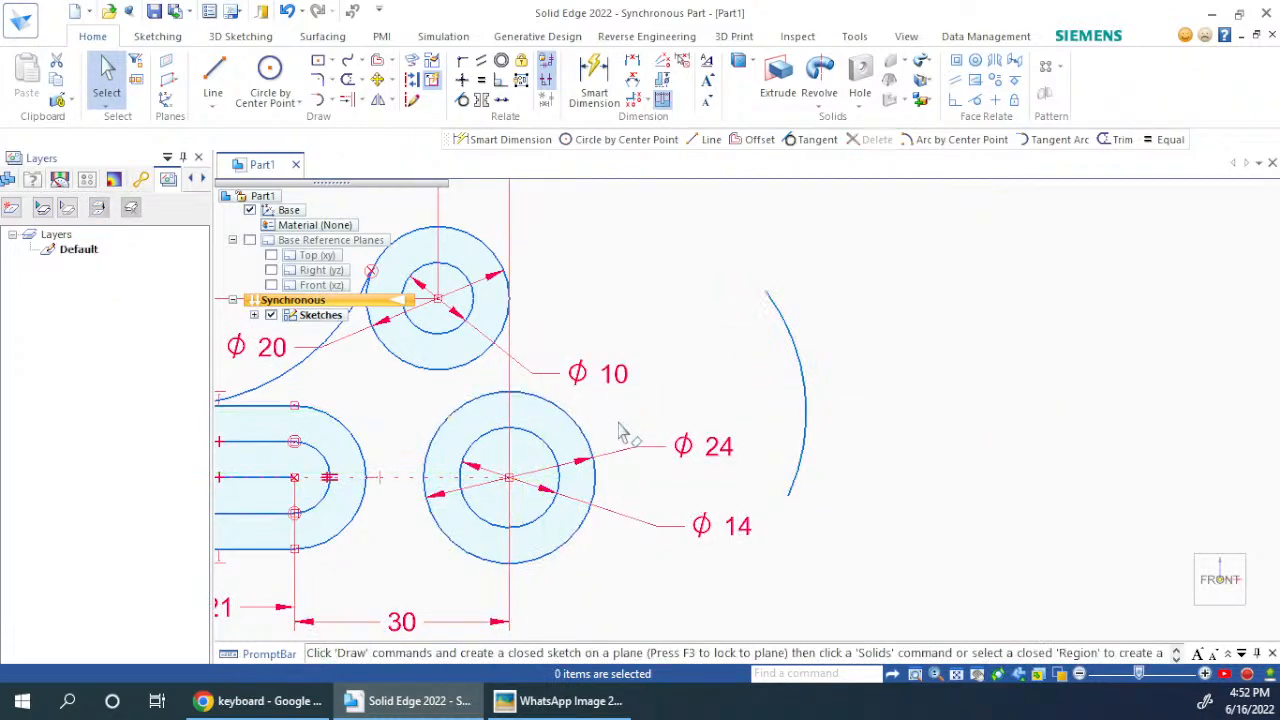
{"action": "key", "text": "Escape"}
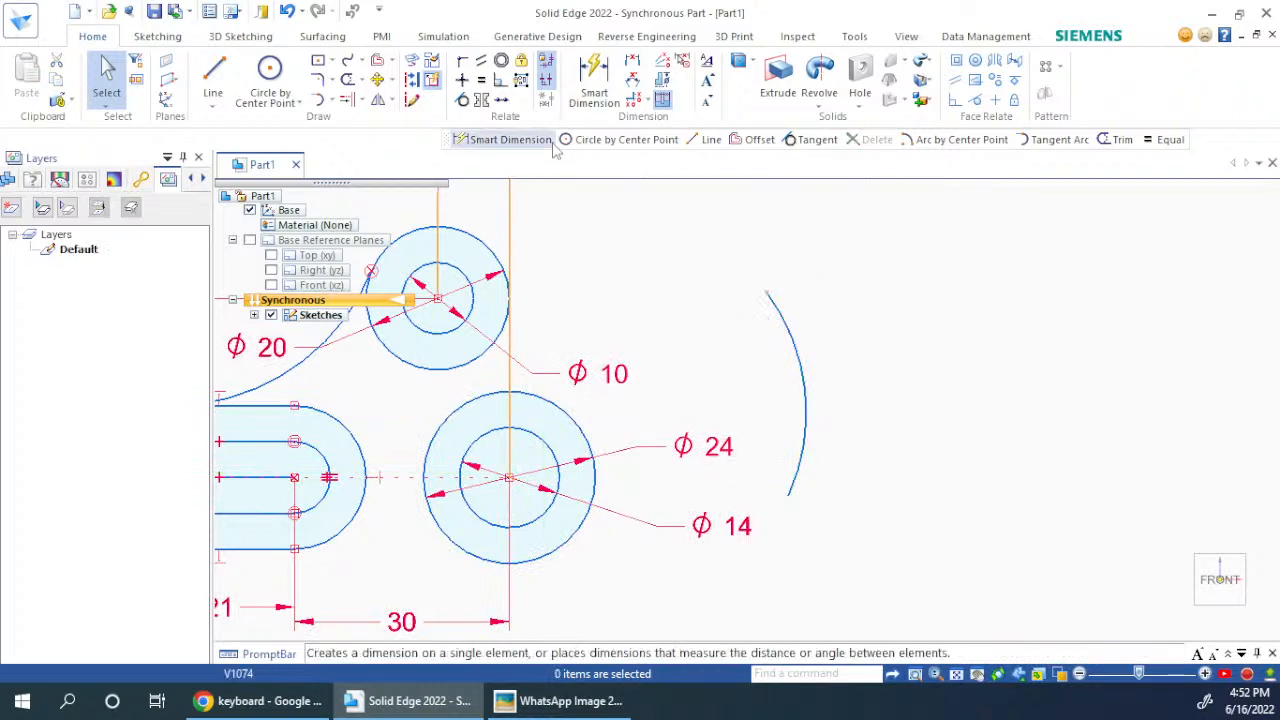
Step: Make the curved slot's centreline arc concentric with the 24 mm circle
{"action": "left_click", "coordinate": [502, 61]}
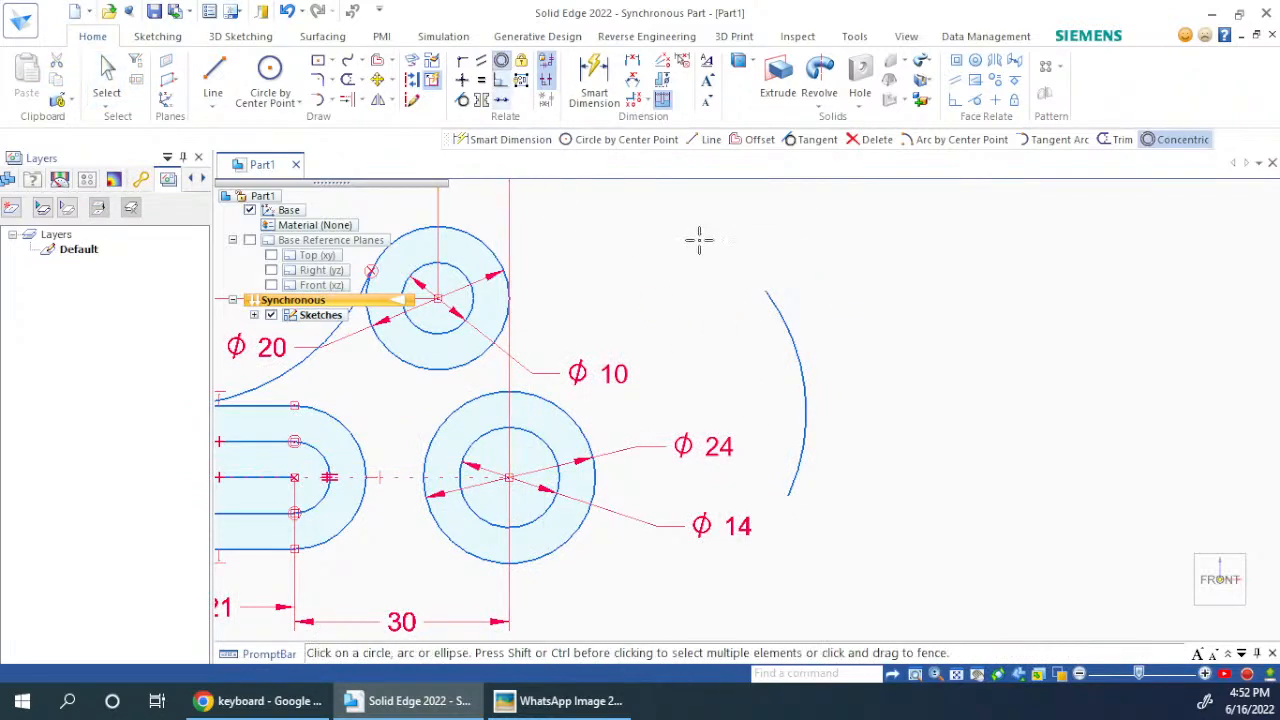
{"action": "left_click", "coordinate": [786, 325]}
{"action": "left_click", "coordinate": [570, 410]}
{"action": "key", "text": "Escape"}
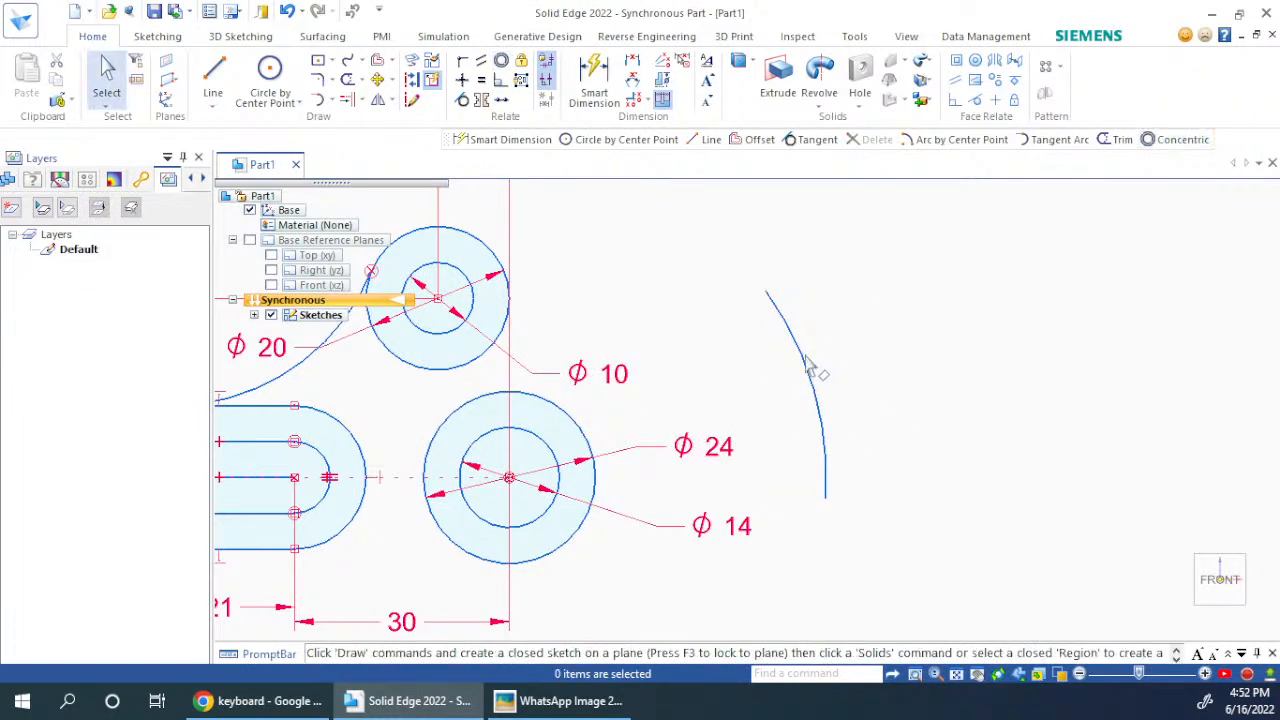
{"action": "left_click", "coordinate": [813, 370]}
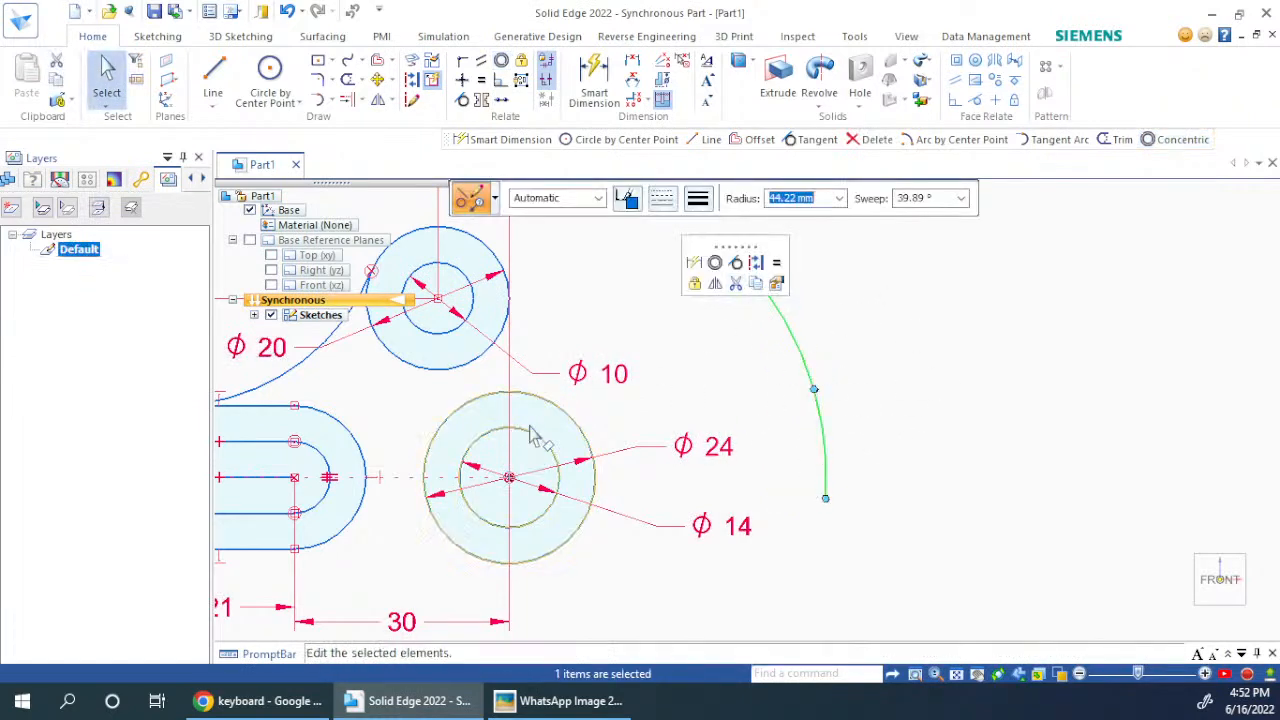
{"action": "left_click", "coordinate": [890, 374]}
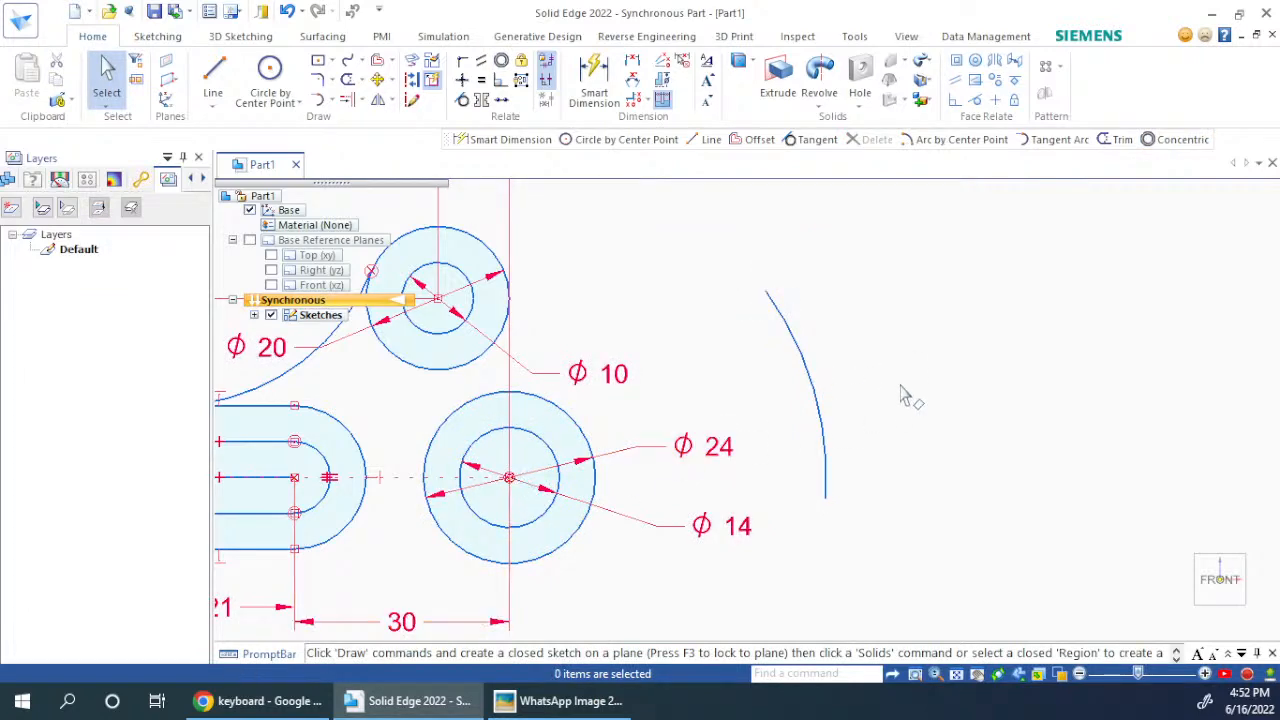
Step: Draw a circle on each endpoint of the curved slot's centreline arc, the upper one about 8.2 mm in diameter
{"action": "key", "text": "alt+Tab"}
{"action": "key", "text": "alt+Tab"}
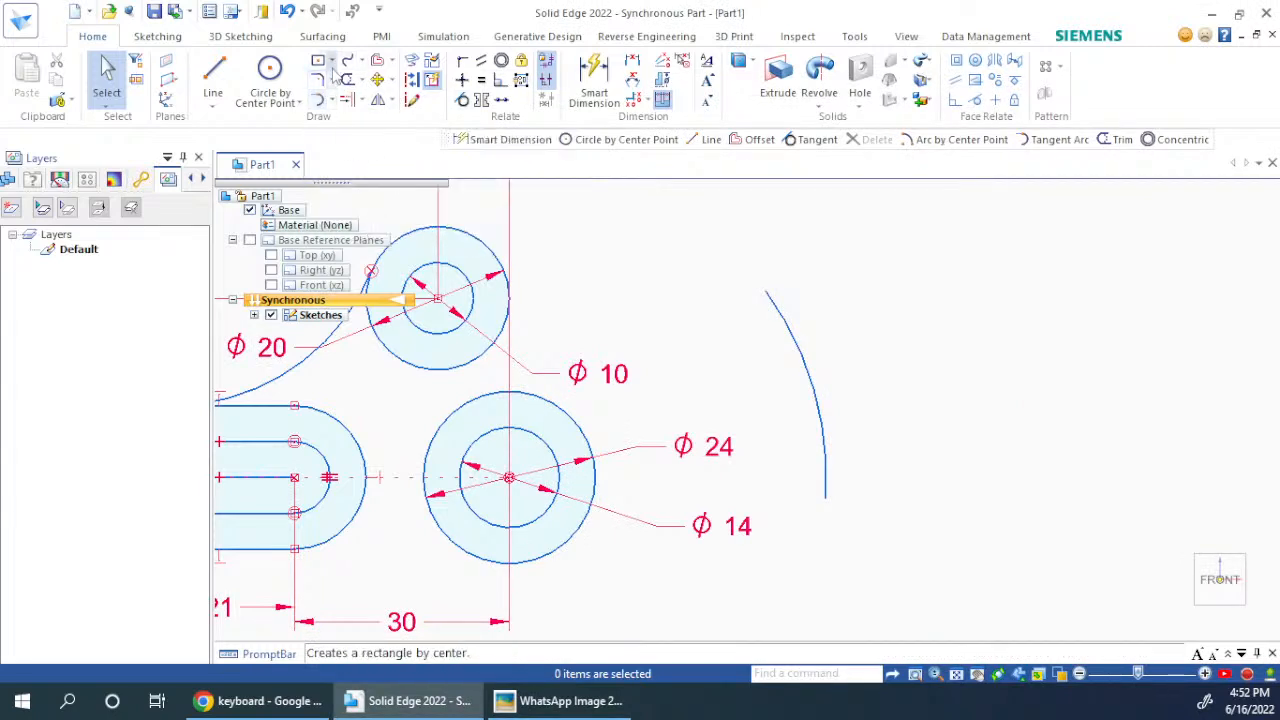
{"action": "left_click", "coordinate": [271, 70]}
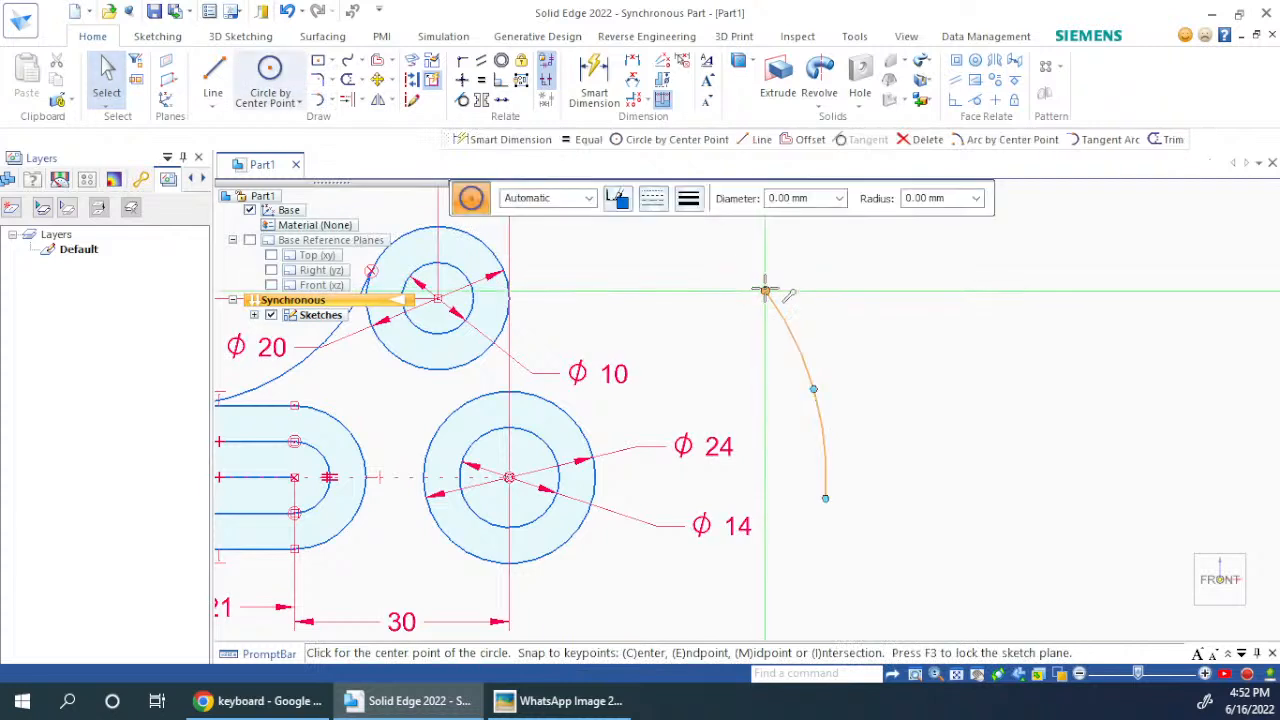
{"action": "left_click", "coordinate": [765, 291]}
{"action": "left_click", "coordinate": [786, 312]}
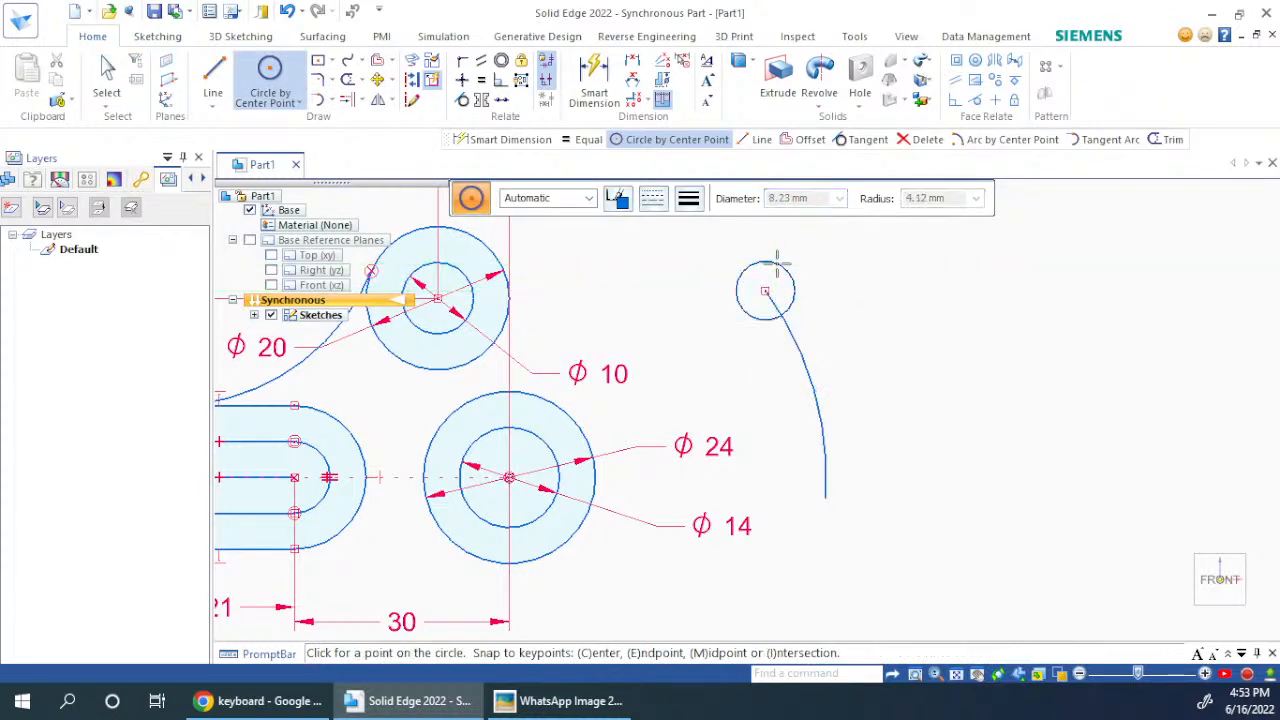
{"action": "left_click", "coordinate": [826, 498]}
{"action": "left_click", "coordinate": [858, 512]}
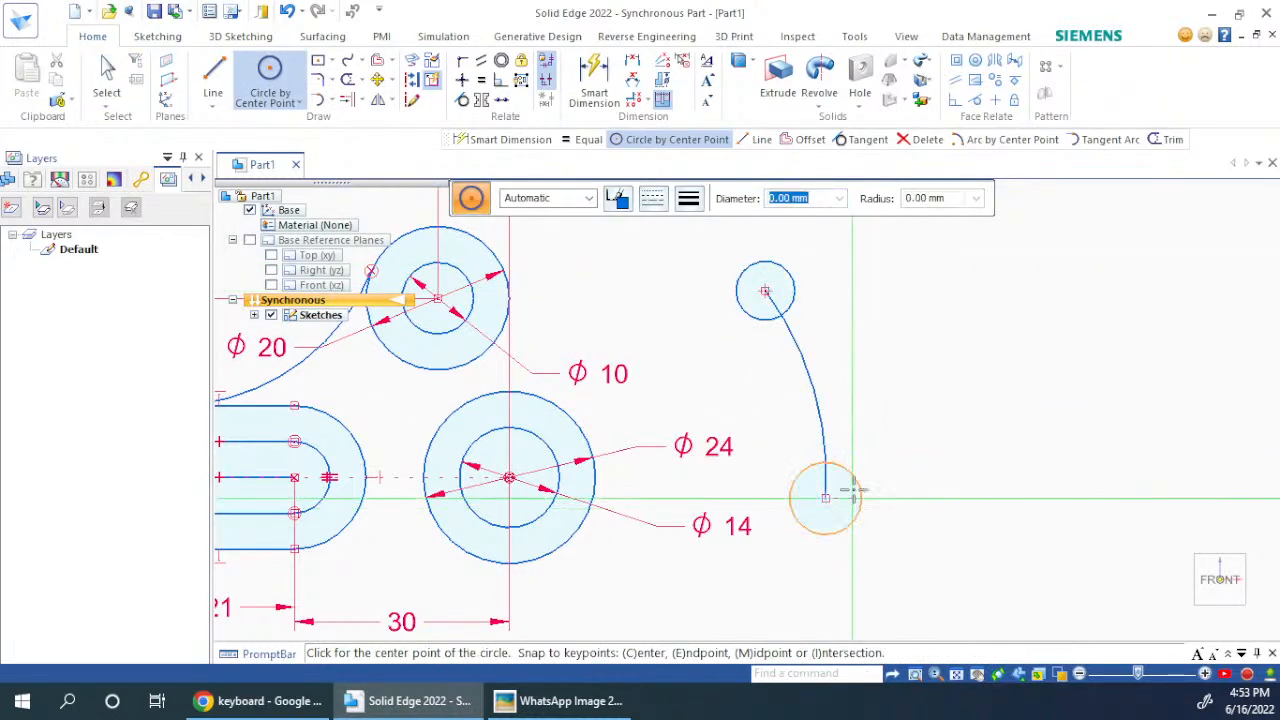
{"action": "key", "text": "Escape"}
Step: Connect the two end circles with outer and inner arcs tangent to both circles, forming the curved slot per the reference drawing
{"action": "key", "text": "alt+Tab"}
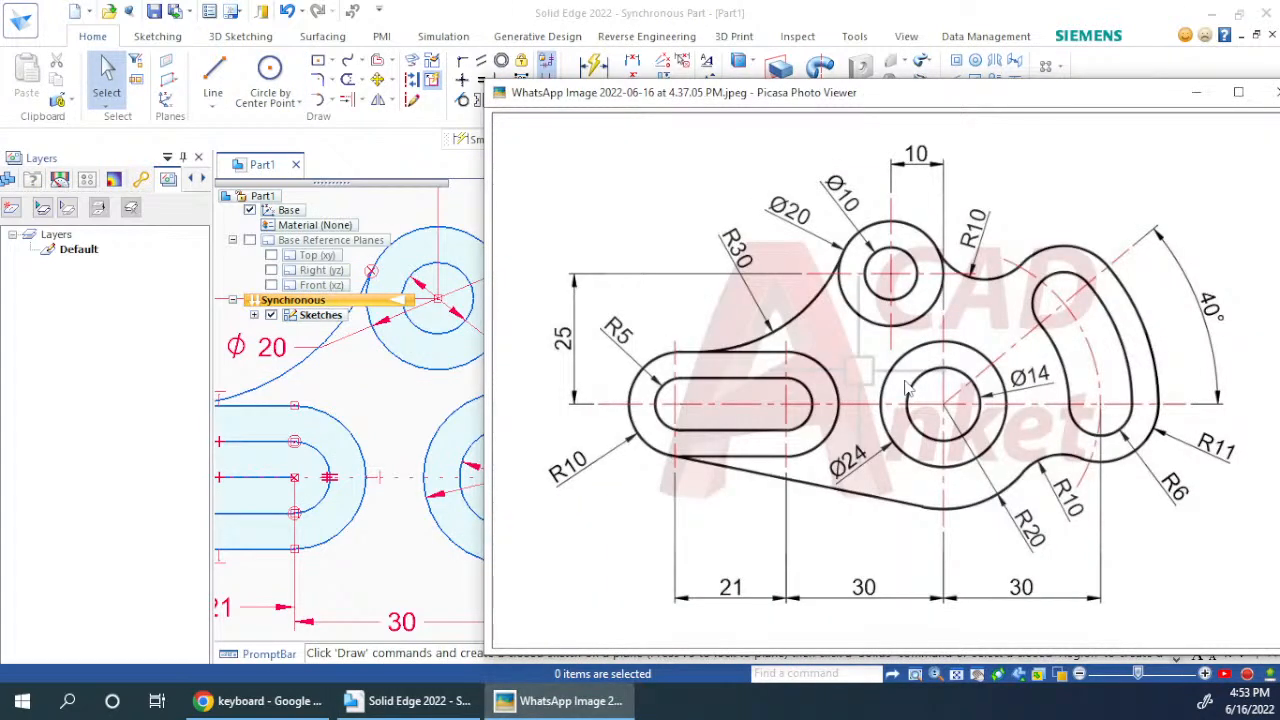
{"action": "key", "text": "alt+Tab"}
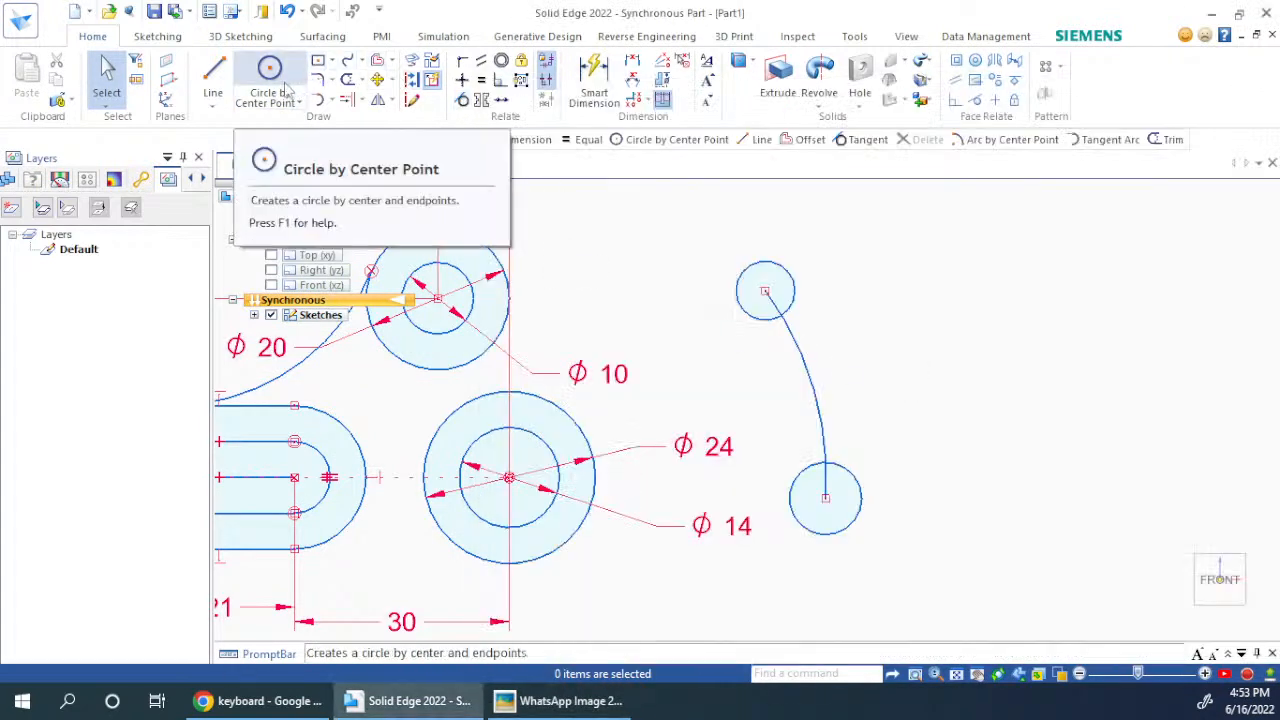
{"action": "left_click", "coordinate": [319, 100]}
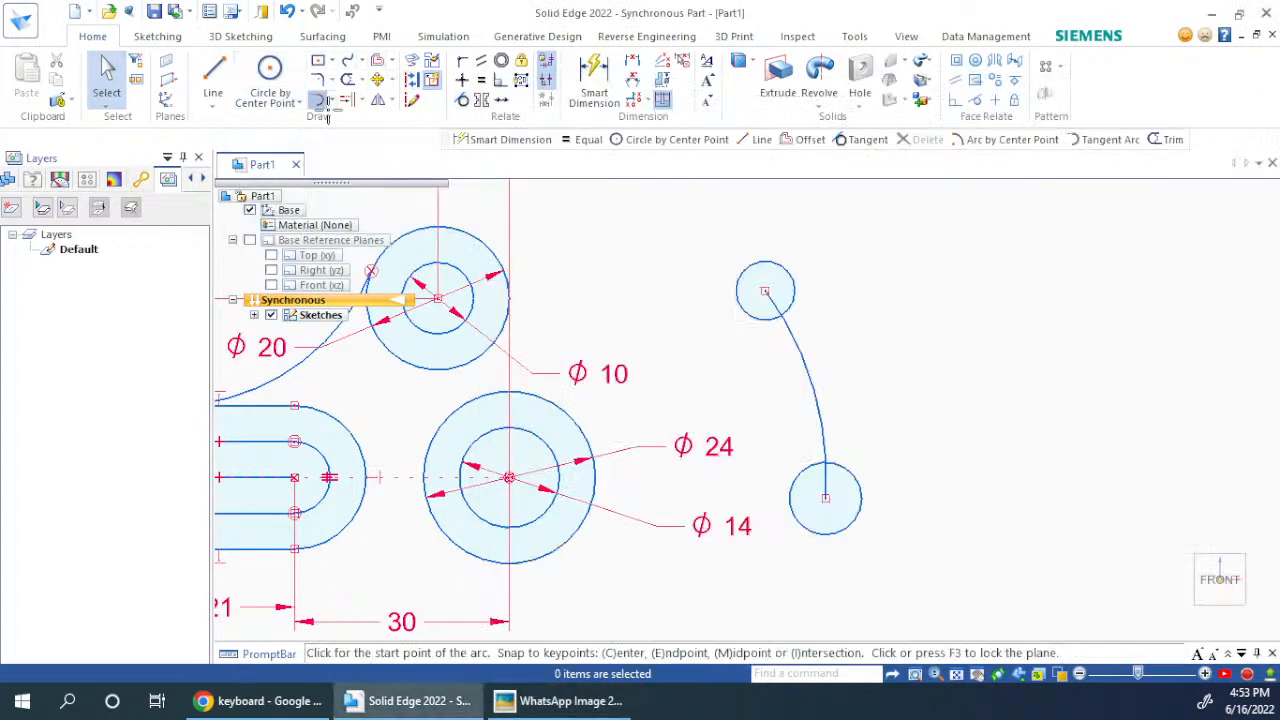
{"action": "left_click", "coordinate": [792, 276]}
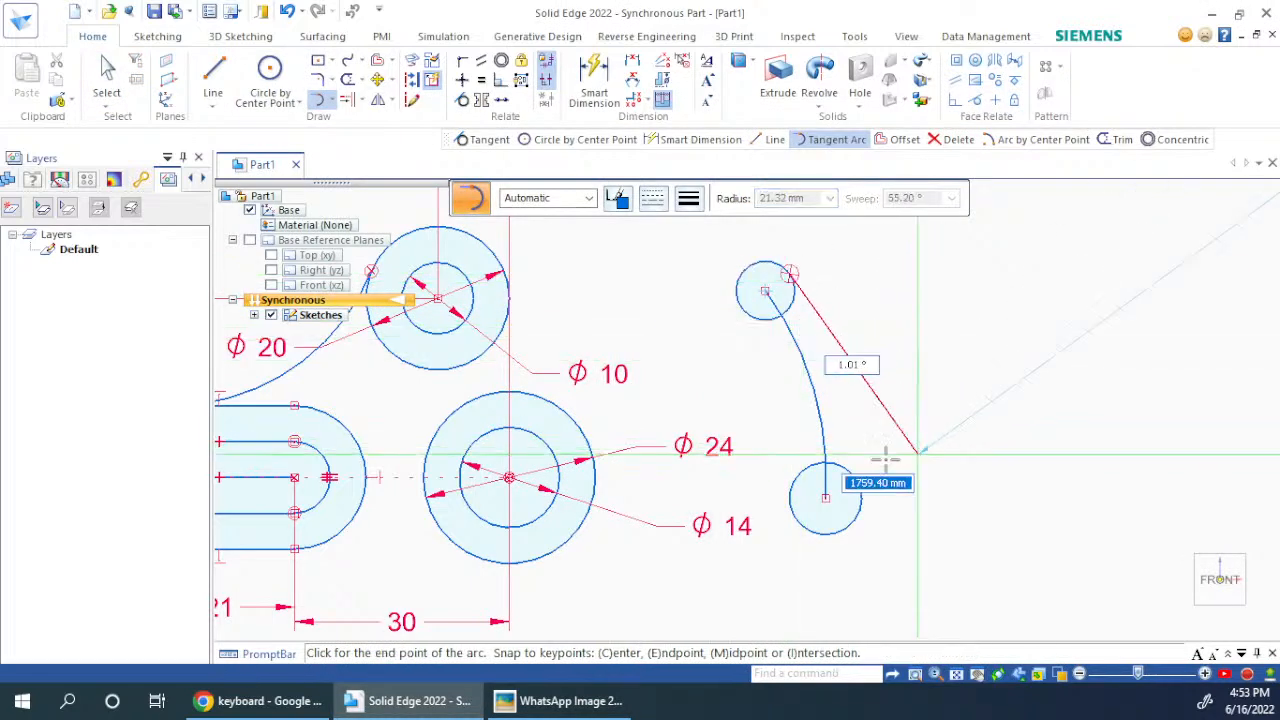
{"action": "left_click", "coordinate": [860, 516]}
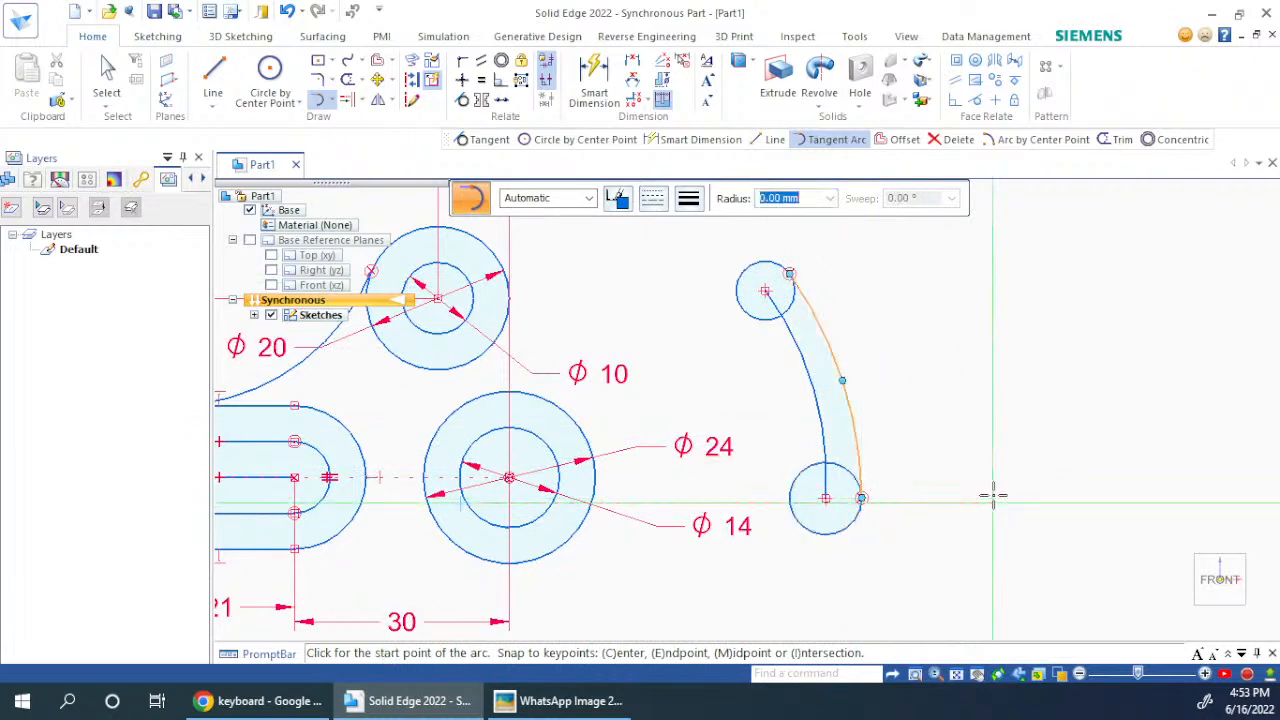
{"action": "left_click", "coordinate": [742, 308]}
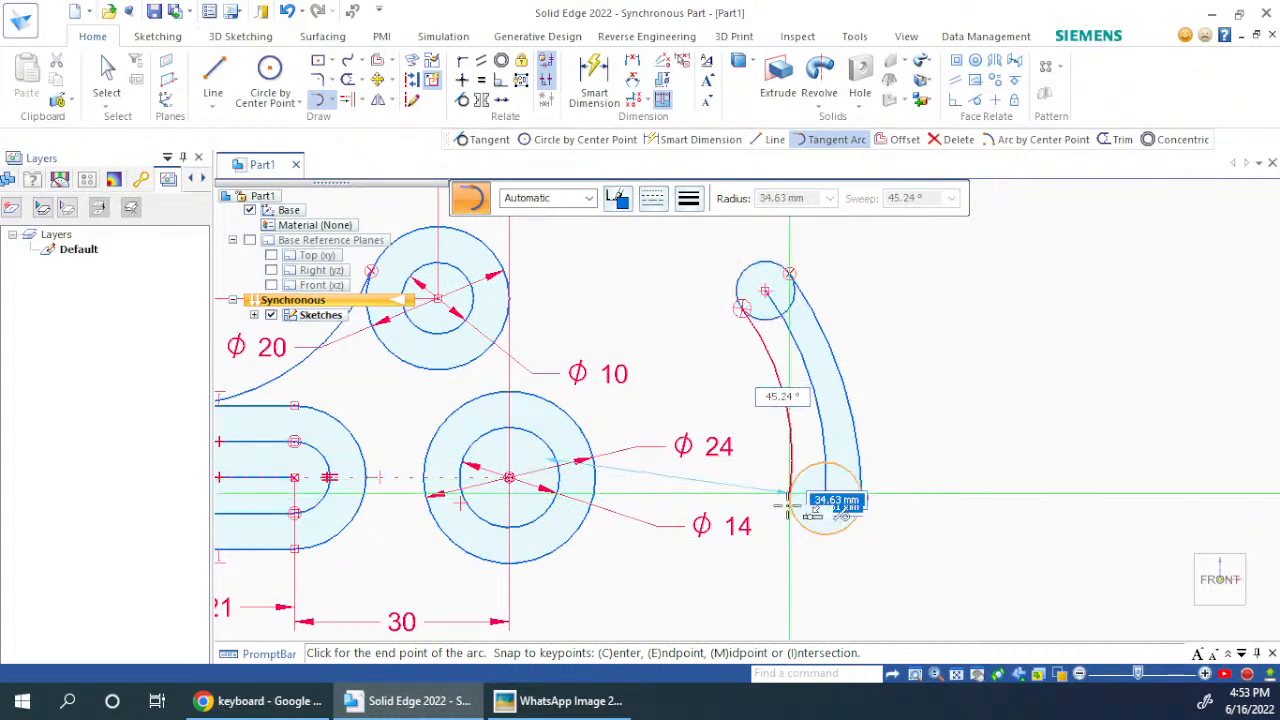
{"action": "left_click", "coordinate": [787, 505]}
{"action": "key", "text": "Escape"}
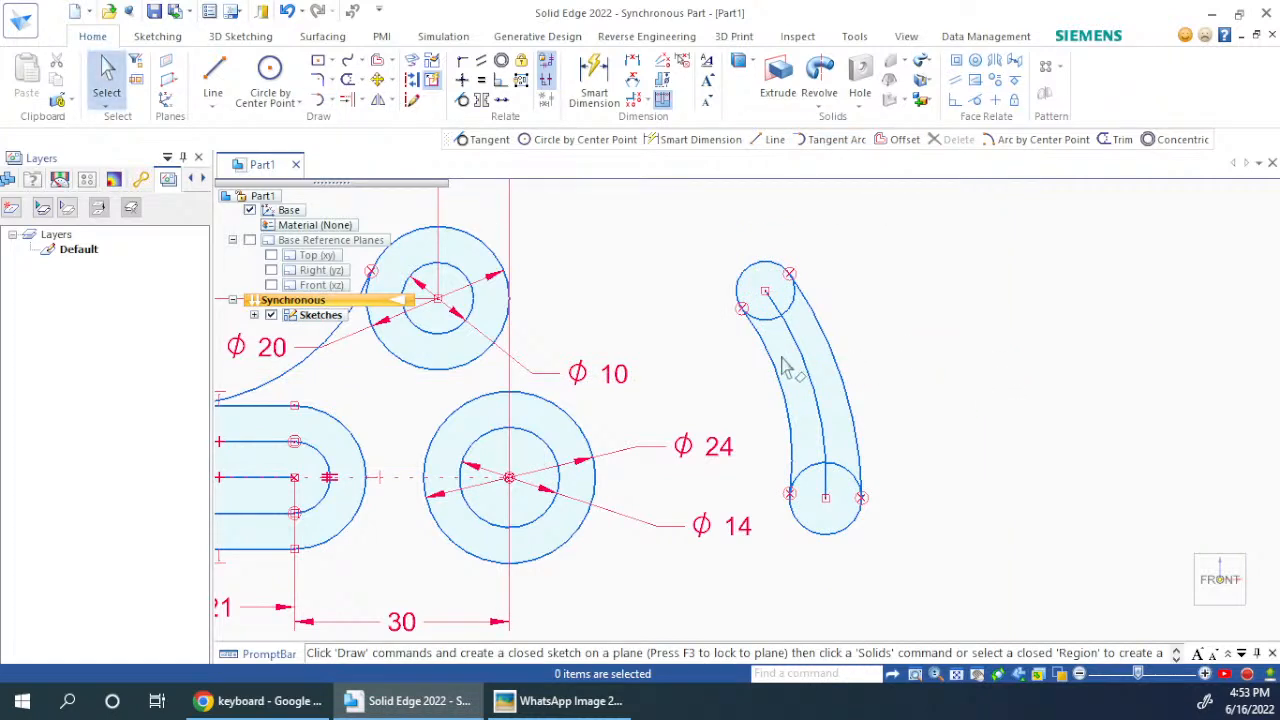
Step: Make the curved slot's inner and outer arcs concentric with the 24 mm circle
{"action": "left_click", "coordinate": [843, 378]}
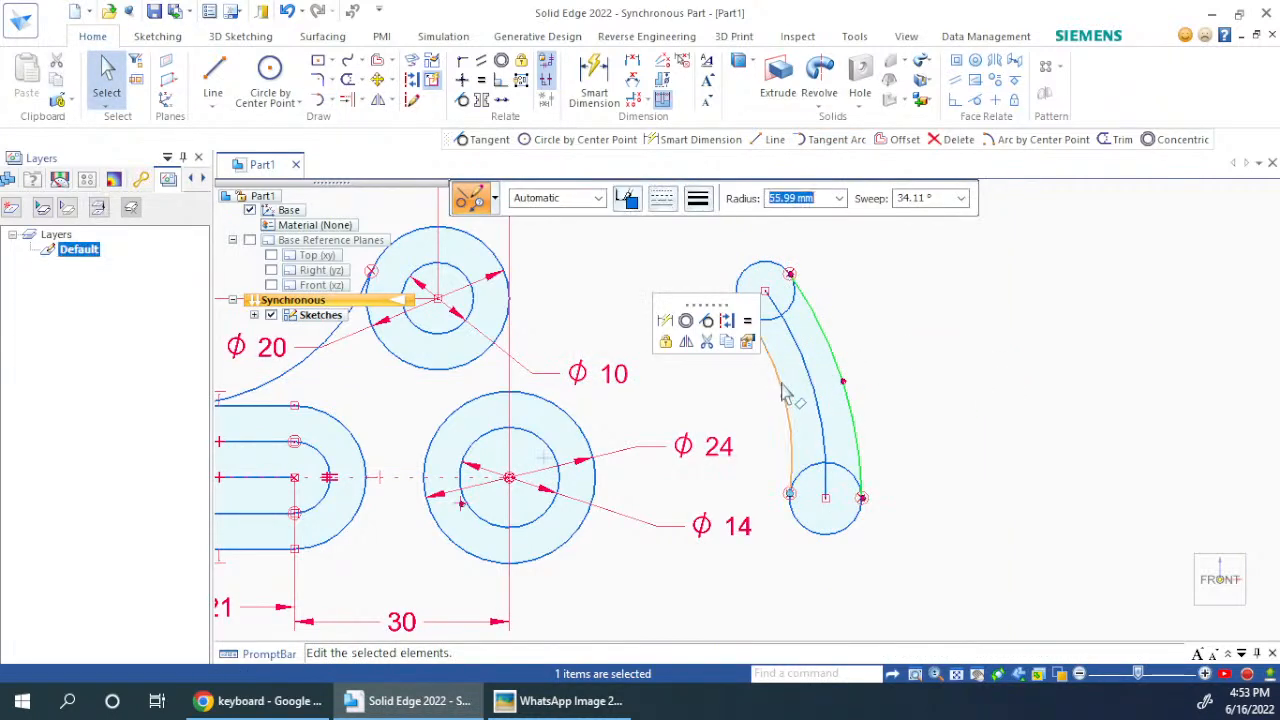
{"action": "left_click", "coordinate": [785, 398], "text": "ctrl"}
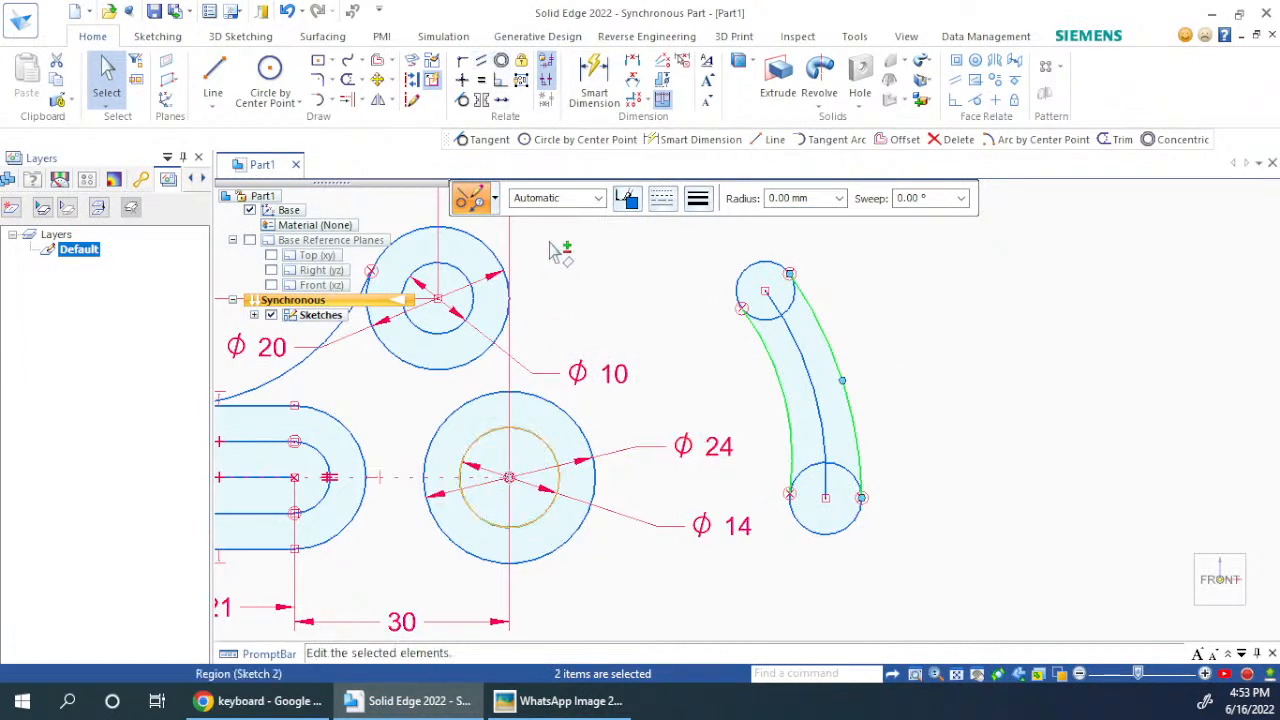
{"action": "left_click", "coordinate": [501, 61]}
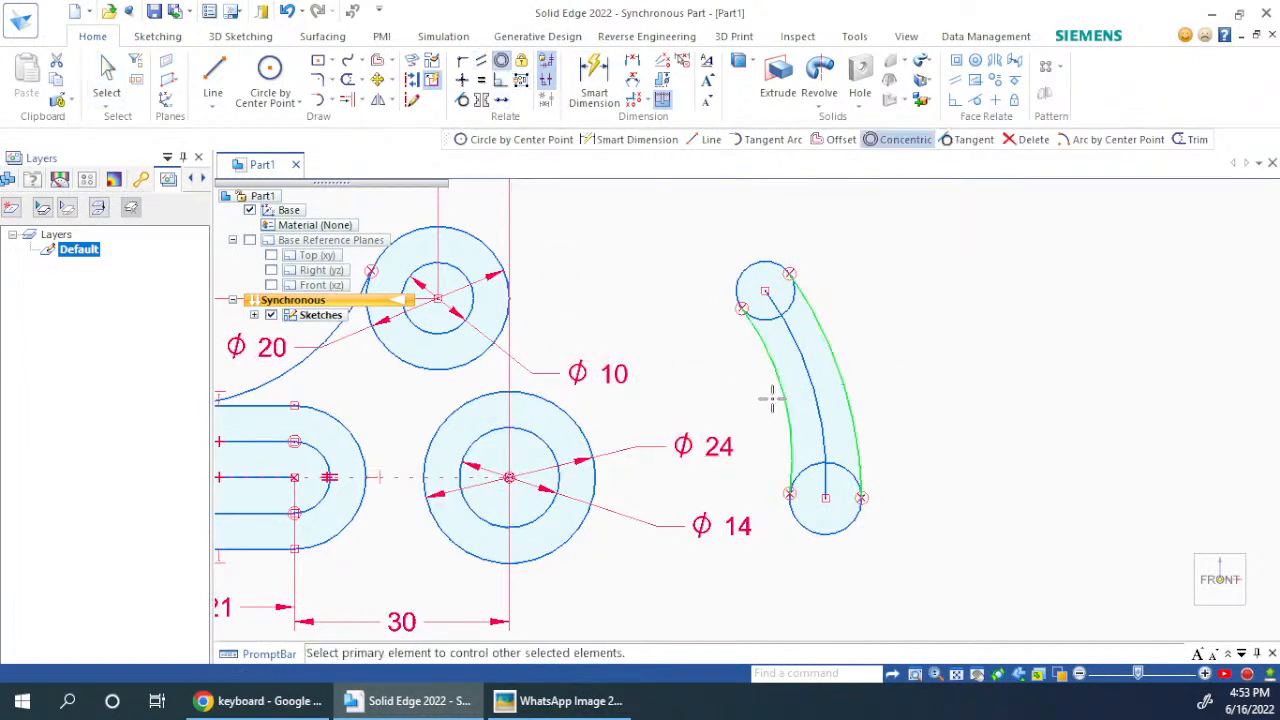
{"action": "left_click", "coordinate": [585, 432]}
{"action": "key", "text": "Escape"}
{"action": "left_click", "coordinate": [924, 418]}
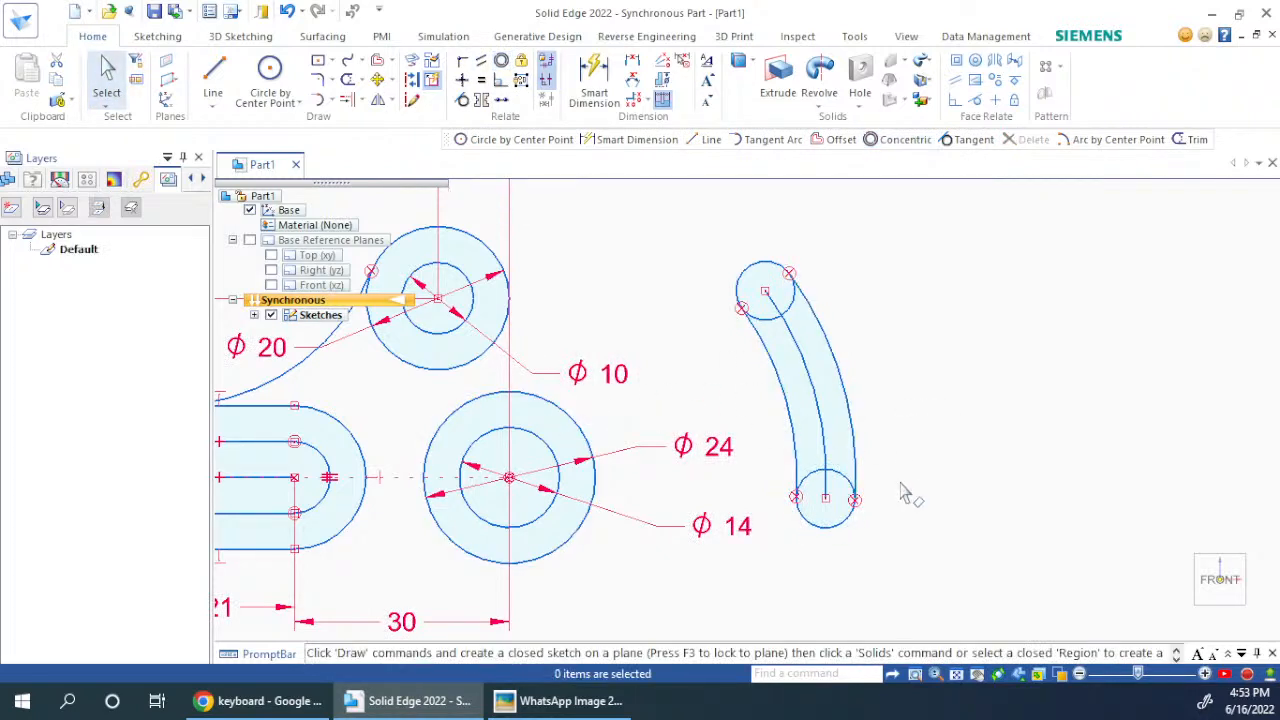
Step: Test the curved slot's relations by moving its centreline arc's lower endpoint outward, away from the 24 mm circle
{"action": "left_click", "coordinate": [816, 400]}
{"action": "left_click_drag", "start_coordinate": [826, 497], "coordinate": [905, 562]}
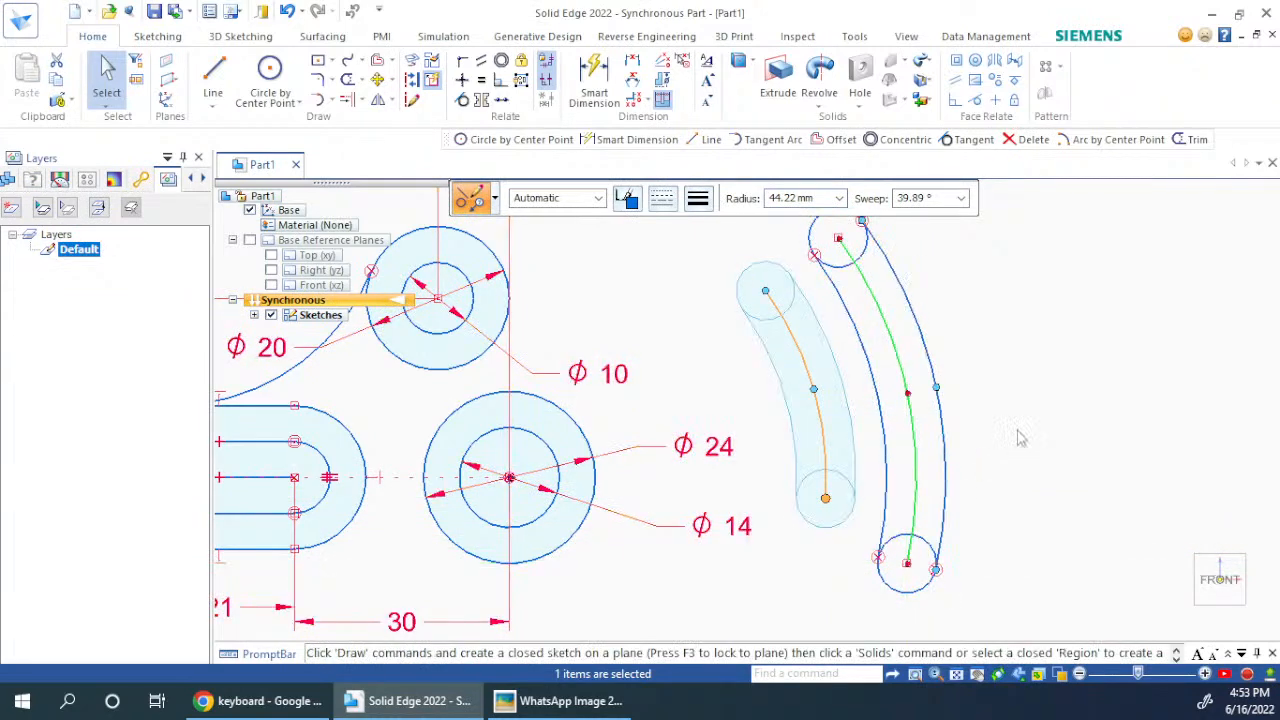
{"action": "left_click", "coordinate": [879, 397]}
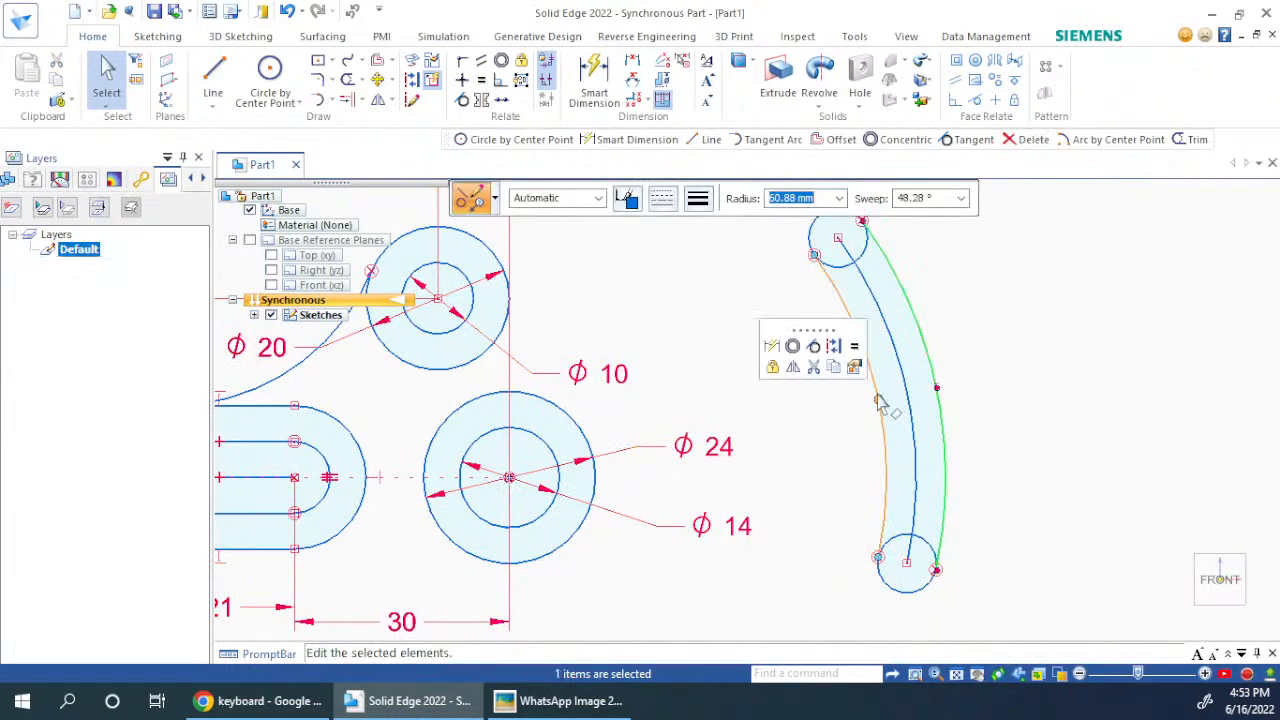
{"action": "key", "text": "Escape"}
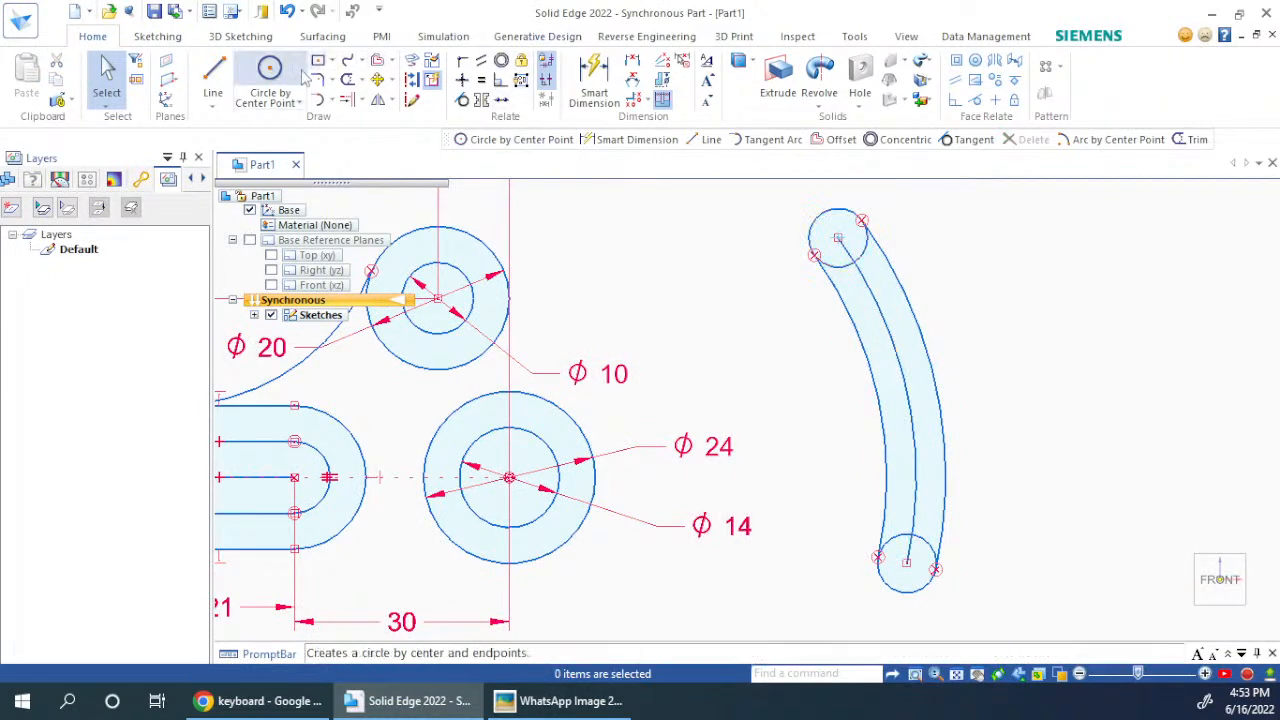
{"action": "left_click", "coordinate": [349, 81]}
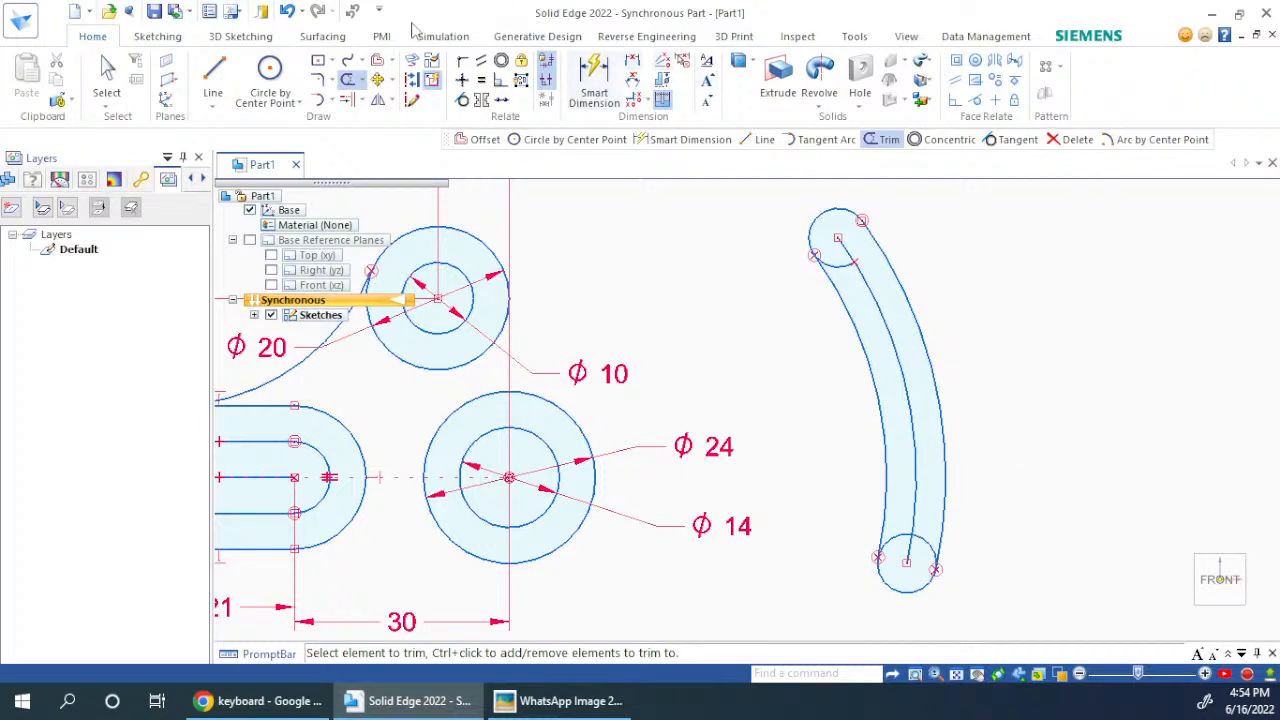
{"action": "key", "text": "Escape"}
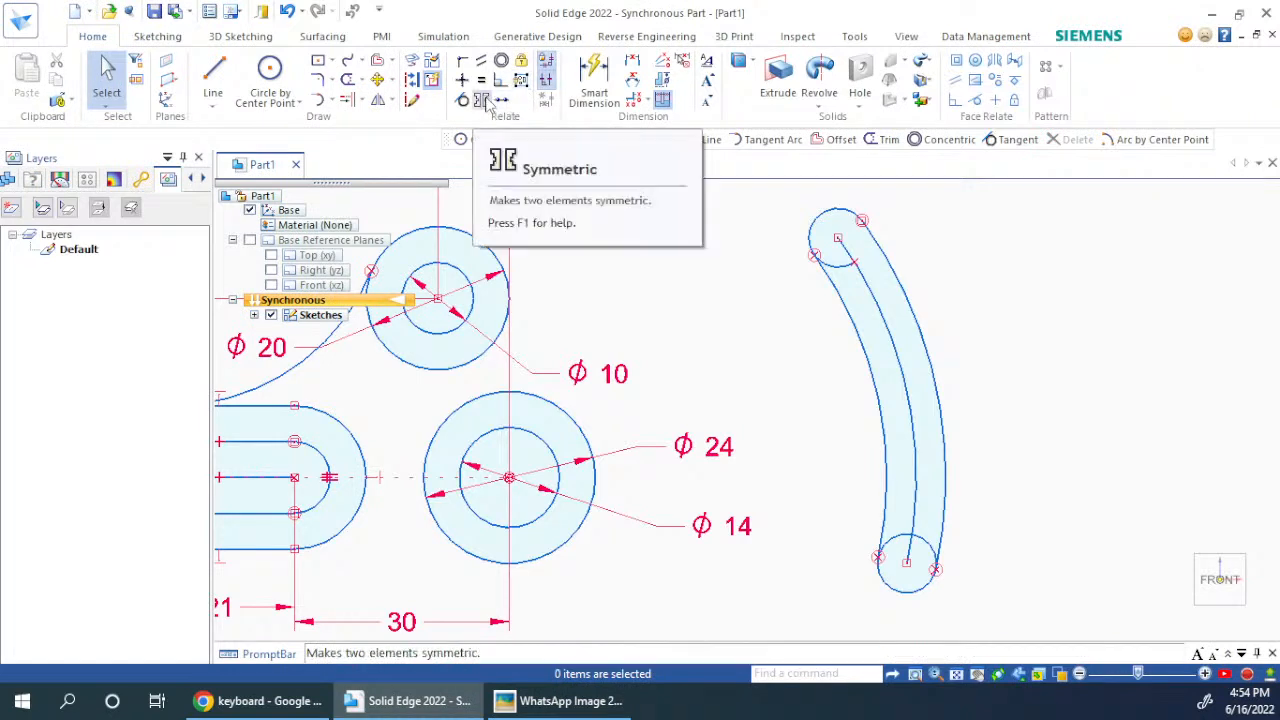
Step: Trim away the inner portions of the curved slot's two end circles, leaving only the rounded ends
{"action": "left_click", "coordinate": [462, 80]}
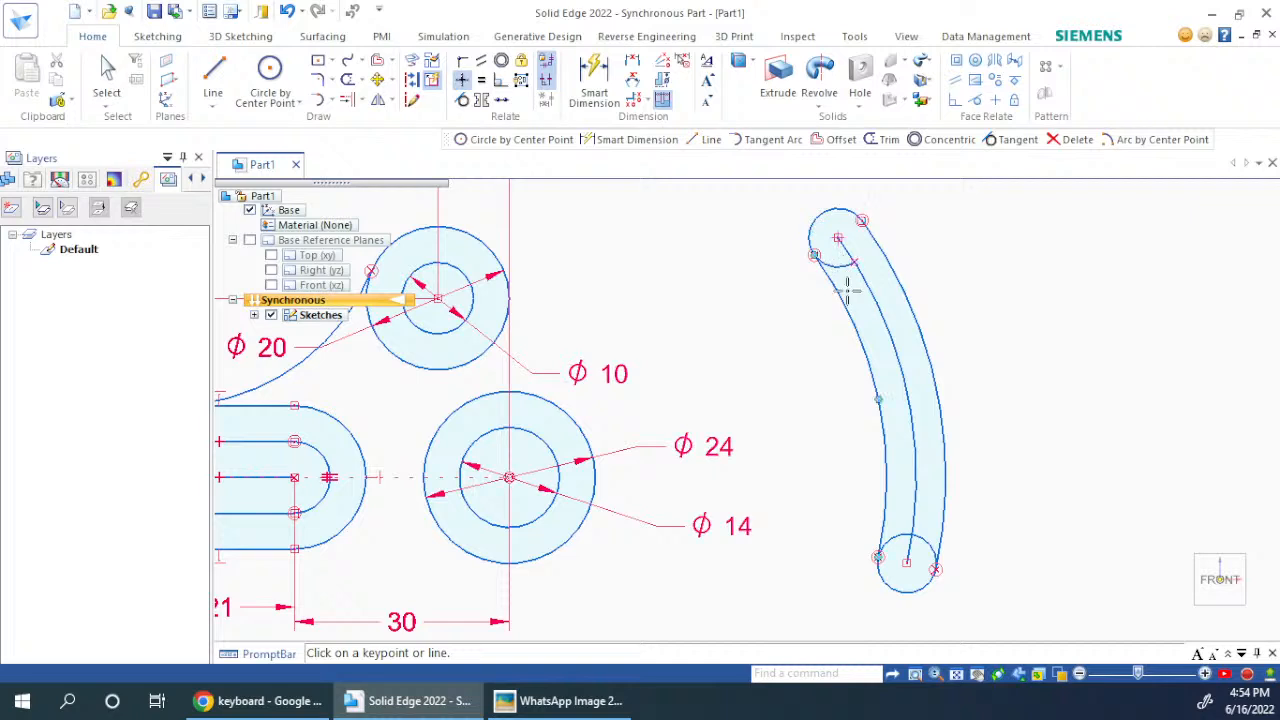
{"action": "scroll", "coordinate": [855, 295], "scroll_direction": "up", "scroll_amount": 4}
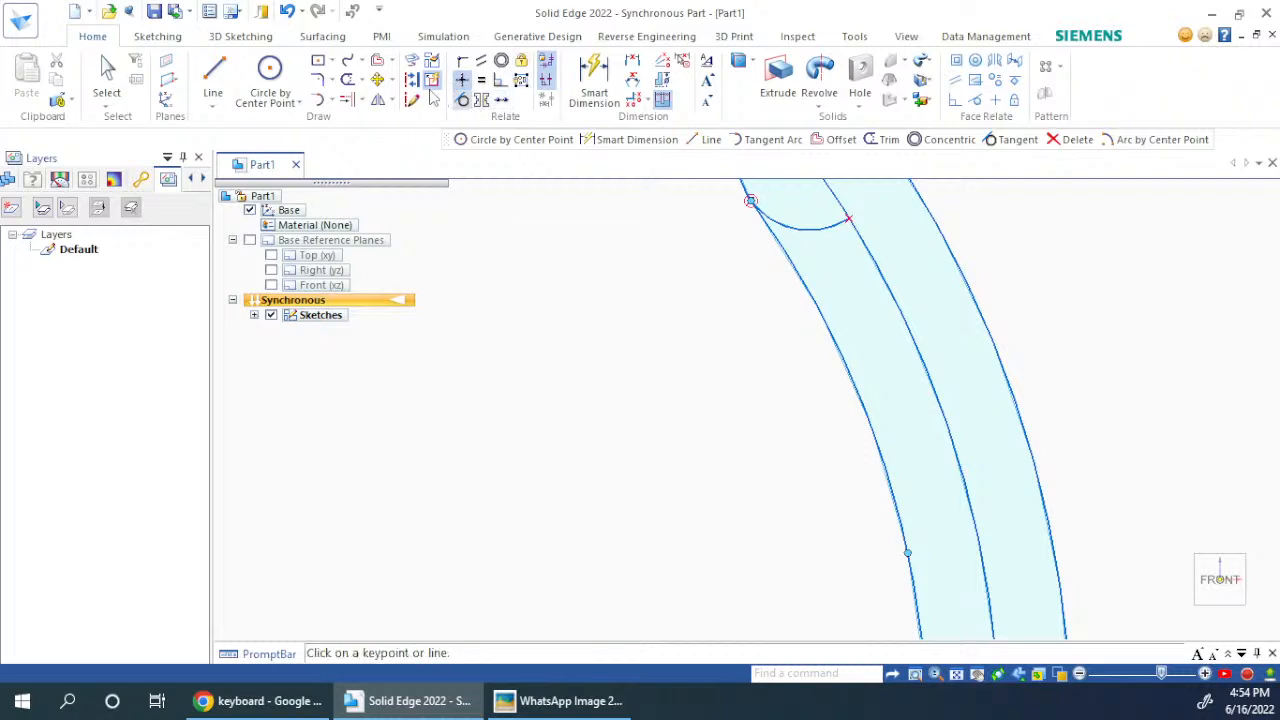
{"action": "left_click", "coordinate": [349, 86]}
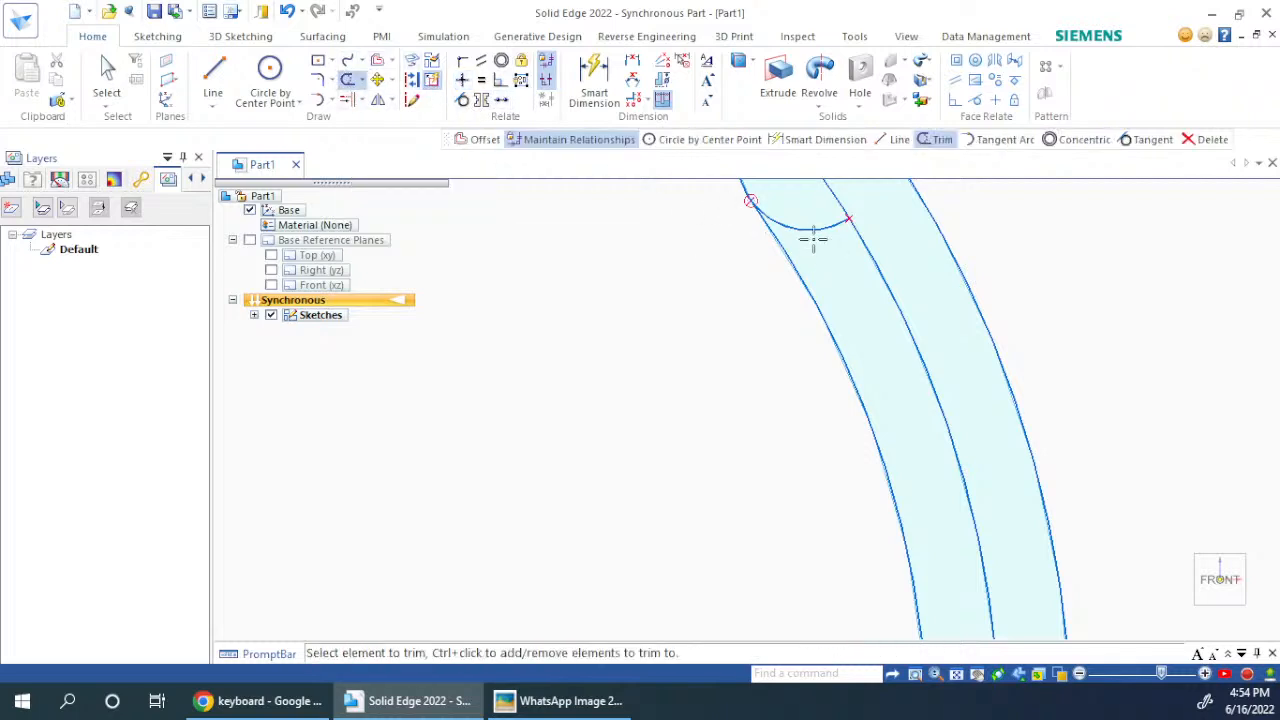
{"action": "left_click", "coordinate": [800, 228]}
{"action": "scroll", "coordinate": [800, 228], "scroll_direction": "down", "scroll_amount": 3}
{"action": "scroll", "coordinate": [860, 385], "scroll_direction": "up", "scroll_amount": 5}
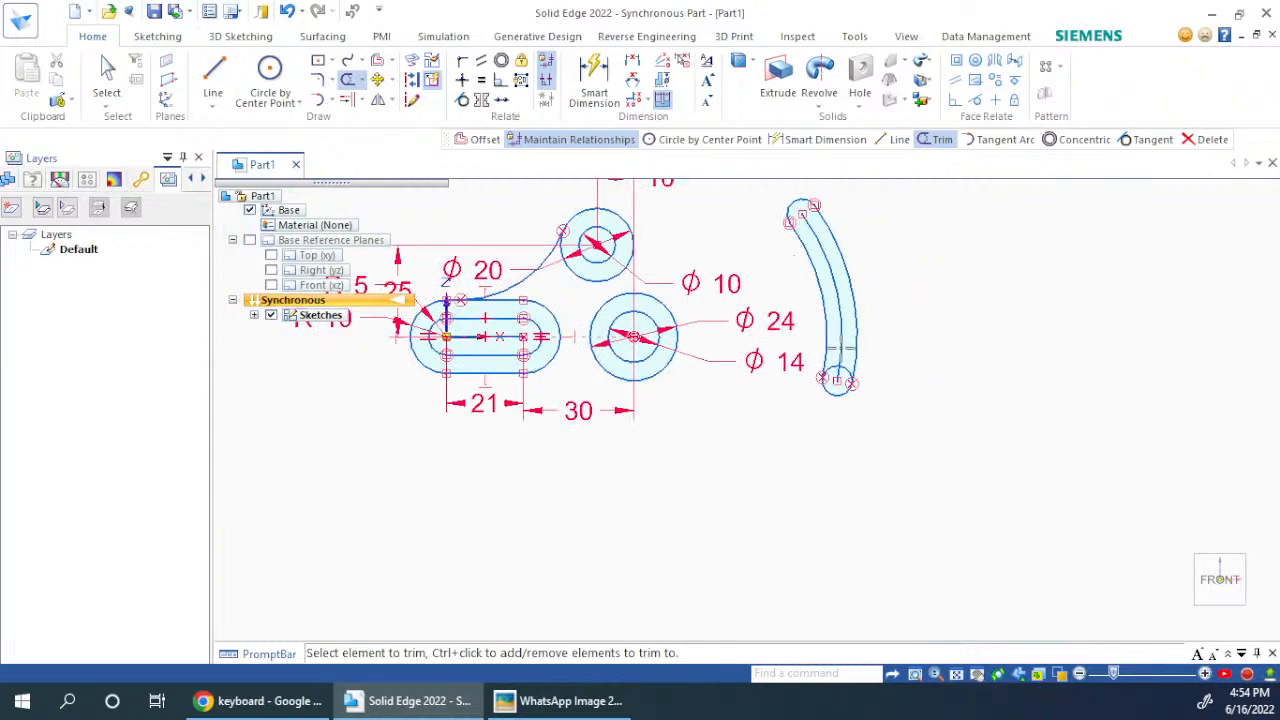
{"action": "left_click", "coordinate": [840, 375]}
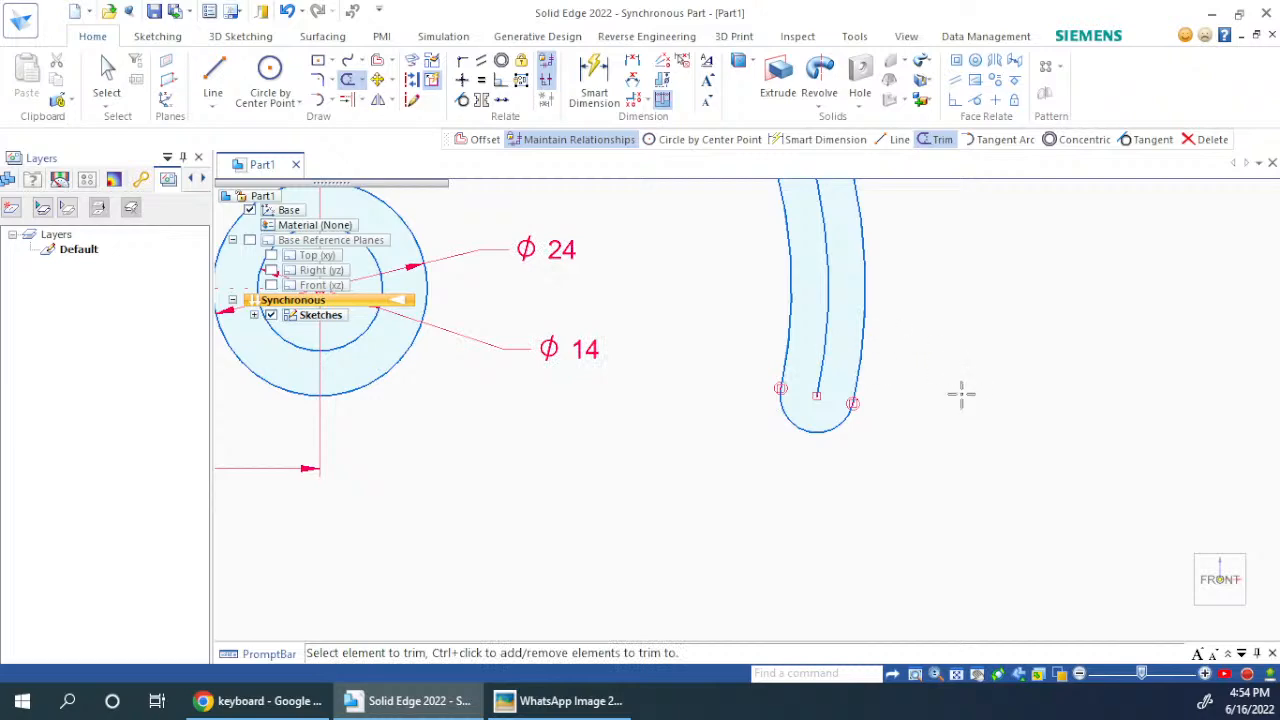
{"action": "scroll", "coordinate": [952, 437], "scroll_direction": "down", "scroll_amount": 3}
{"action": "scroll", "coordinate": [952, 437], "scroll_direction": "down", "scroll_amount": 3}
{"action": "key", "text": "Escape"}
{"action": "scroll", "coordinate": [966, 393], "scroll_direction": "up", "scroll_amount": 3}
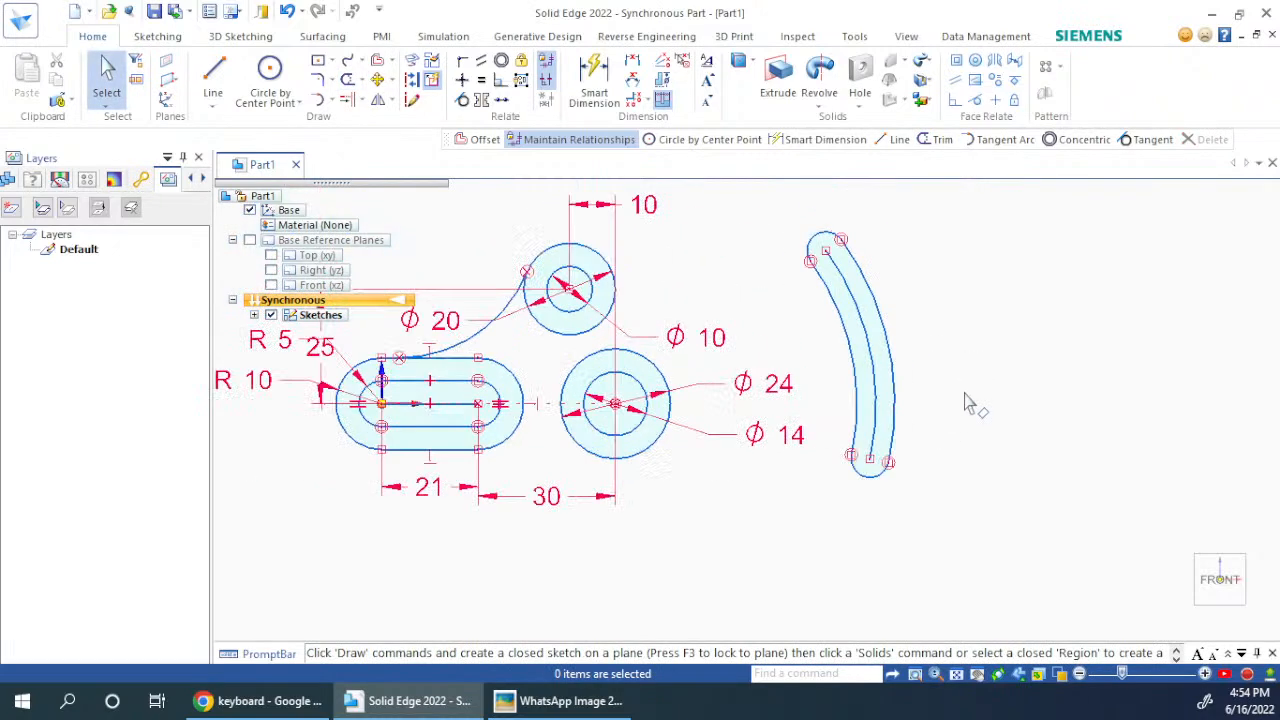
Step: Draw a line about 56.8 mm long from the curved slot's lower centreline endpoint to the centre of the 24 mm circle
{"action": "key", "text": "alt+Tab"}
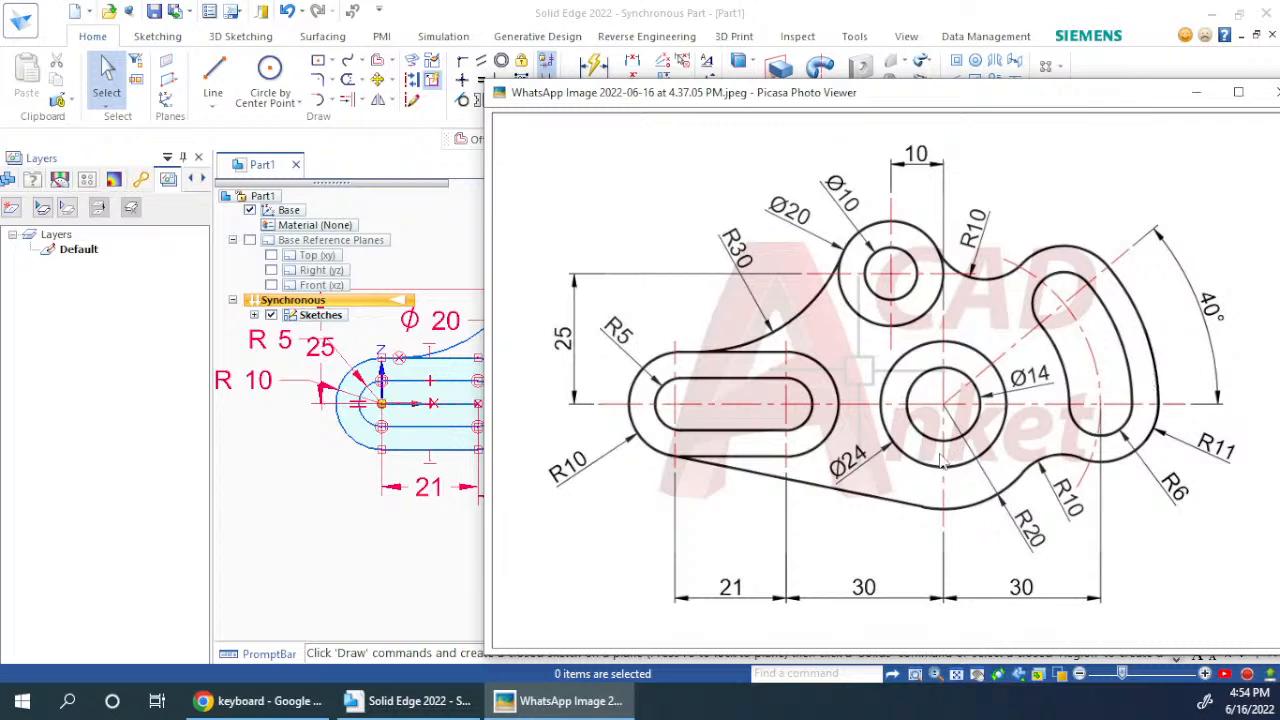
{"action": "key", "text": "alt+Tab"}
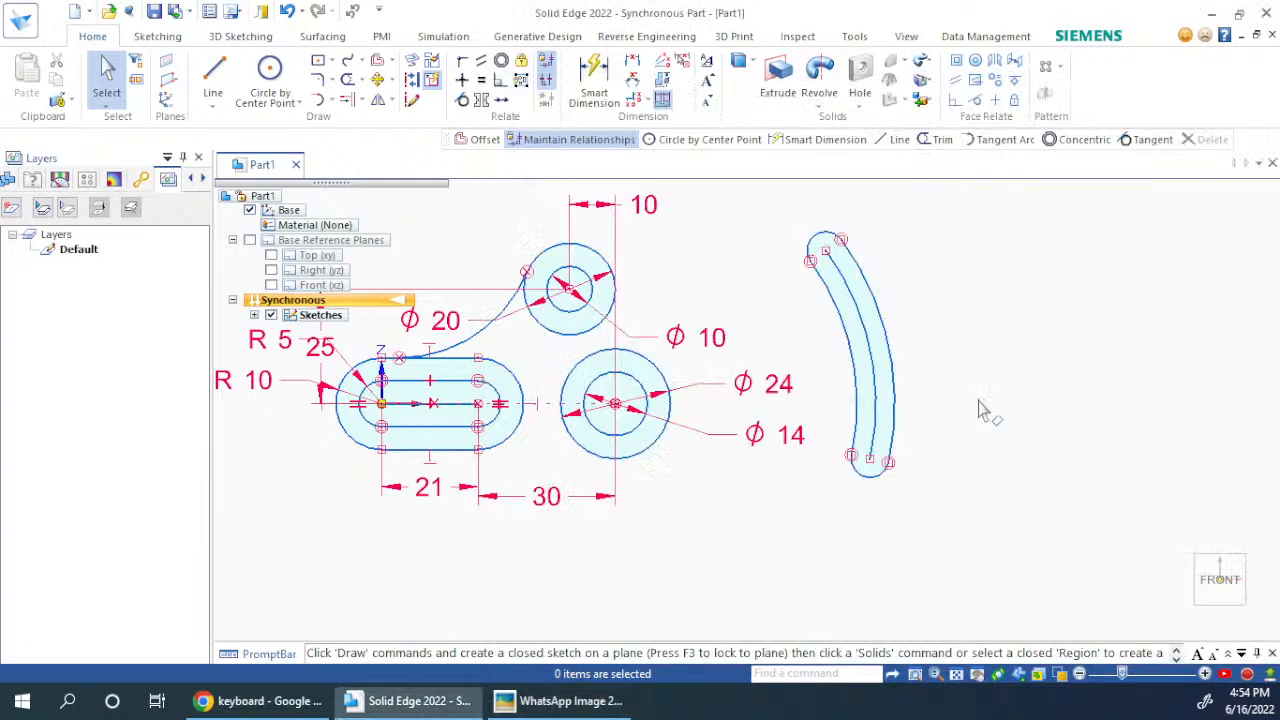
{"action": "left_click", "coordinate": [222, 106]}
{"action": "left_click", "coordinate": [214, 68]}
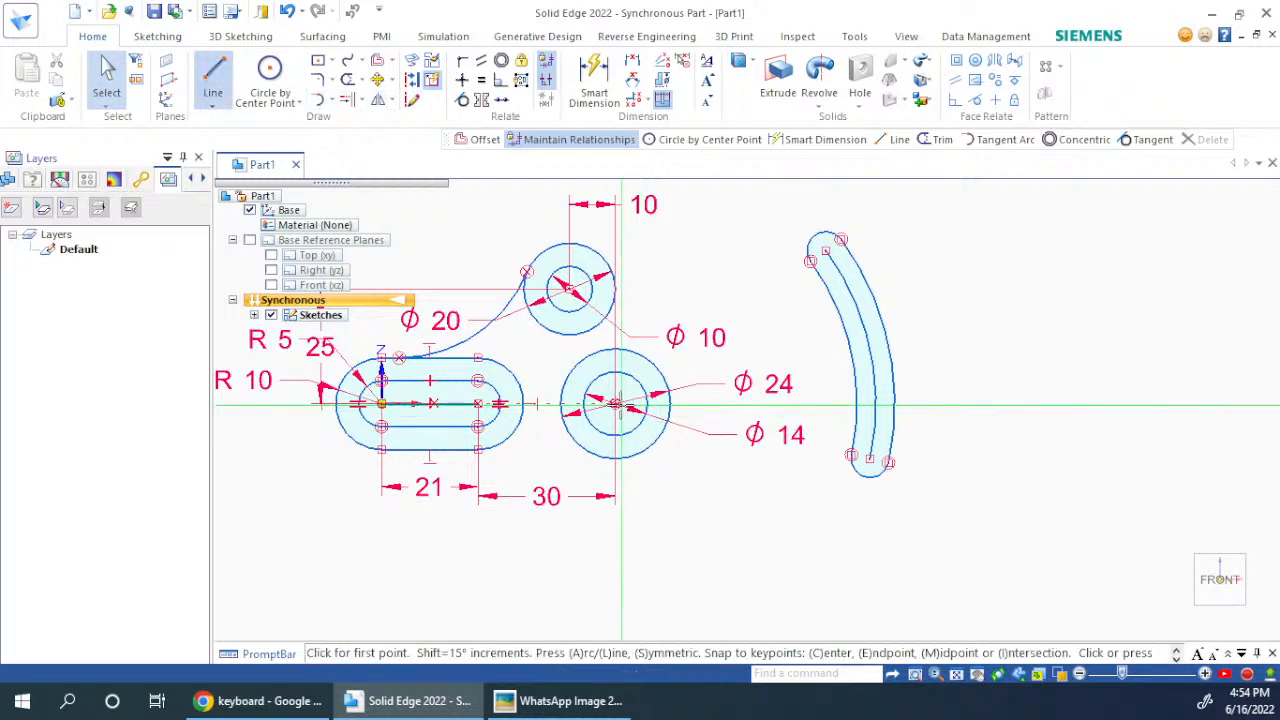
{"action": "left_click", "coordinate": [870, 460]}
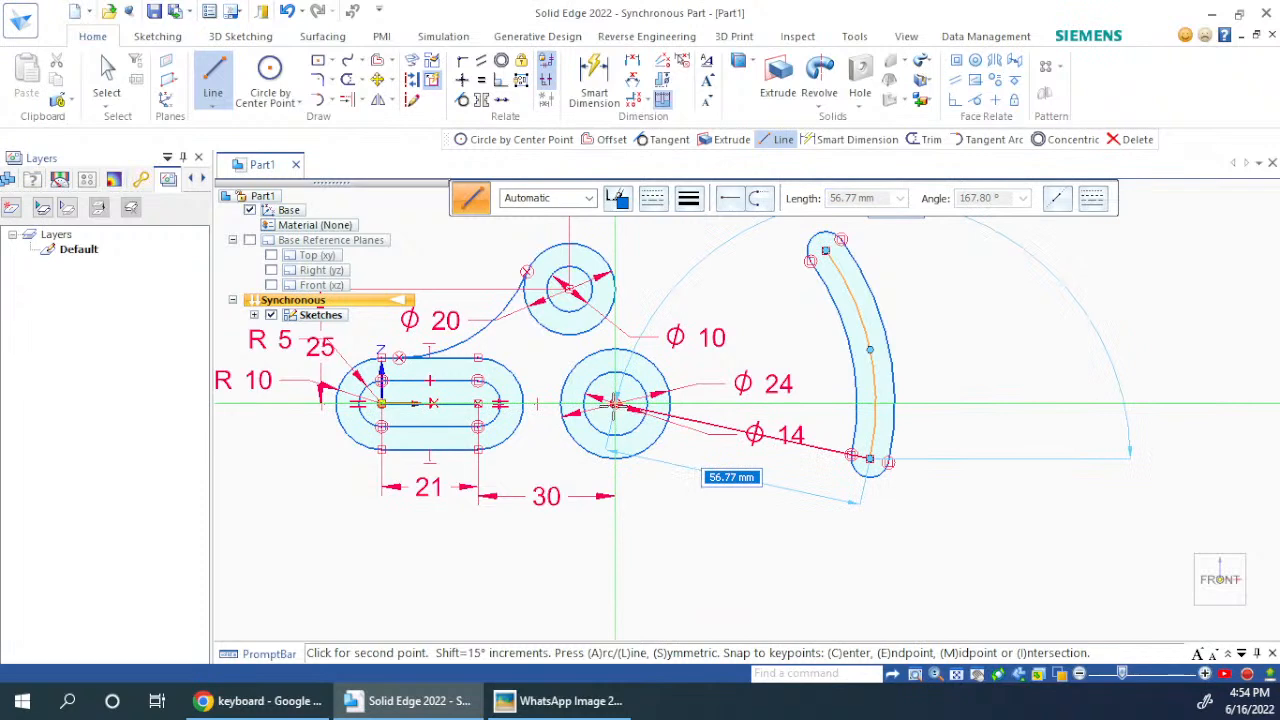
{"action": "left_click", "coordinate": [615, 403]}
{"action": "key", "text": "Escape"}
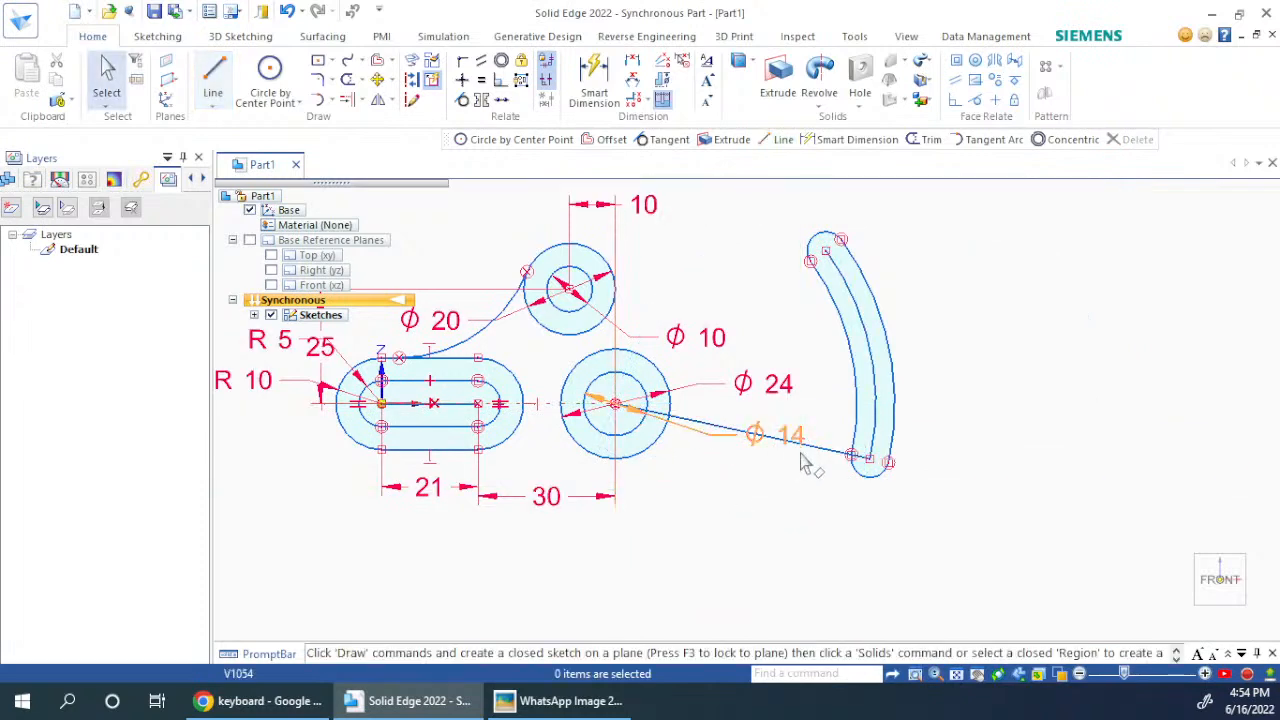
{"action": "left_click", "coordinate": [822, 452]}
{"action": "key", "text": "Escape"}
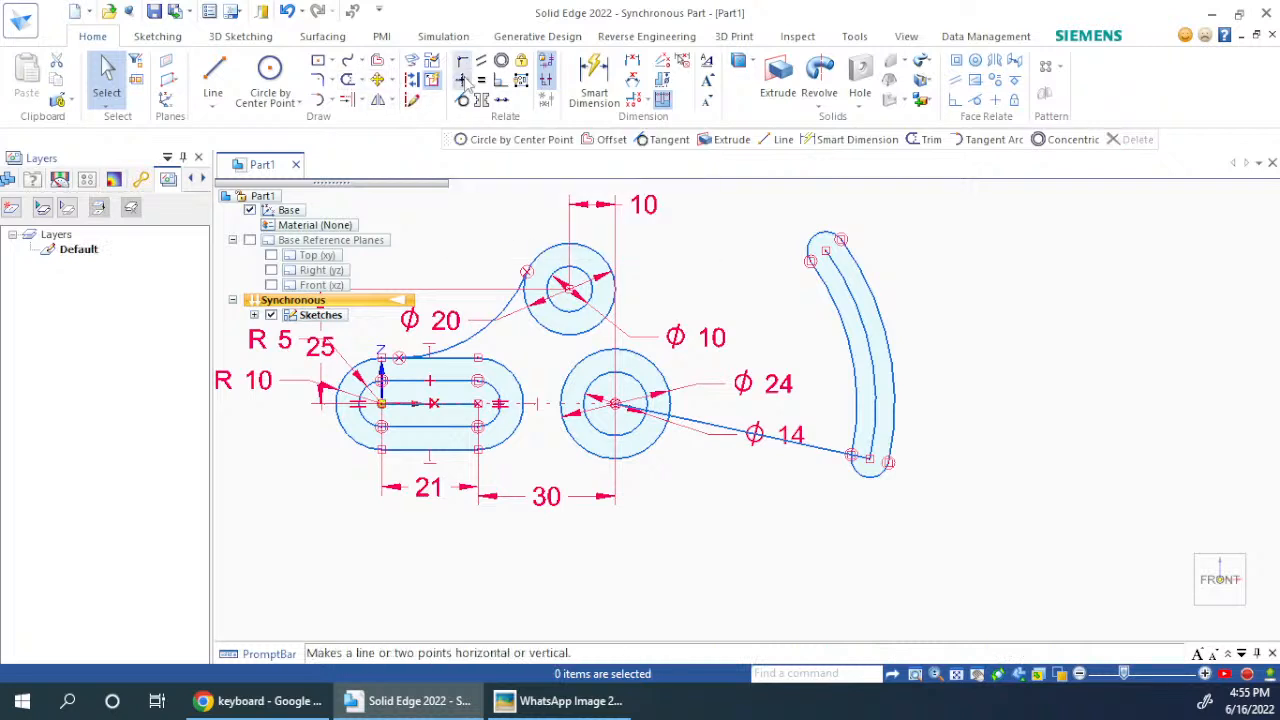
Step: Make the line between the 24 mm circle's centre and the curved slot's lower end horizontal
{"action": "left_click", "coordinate": [462, 81]}
{"action": "left_click", "coordinate": [813, 447]}
{"action": "key", "text": "Escape"}
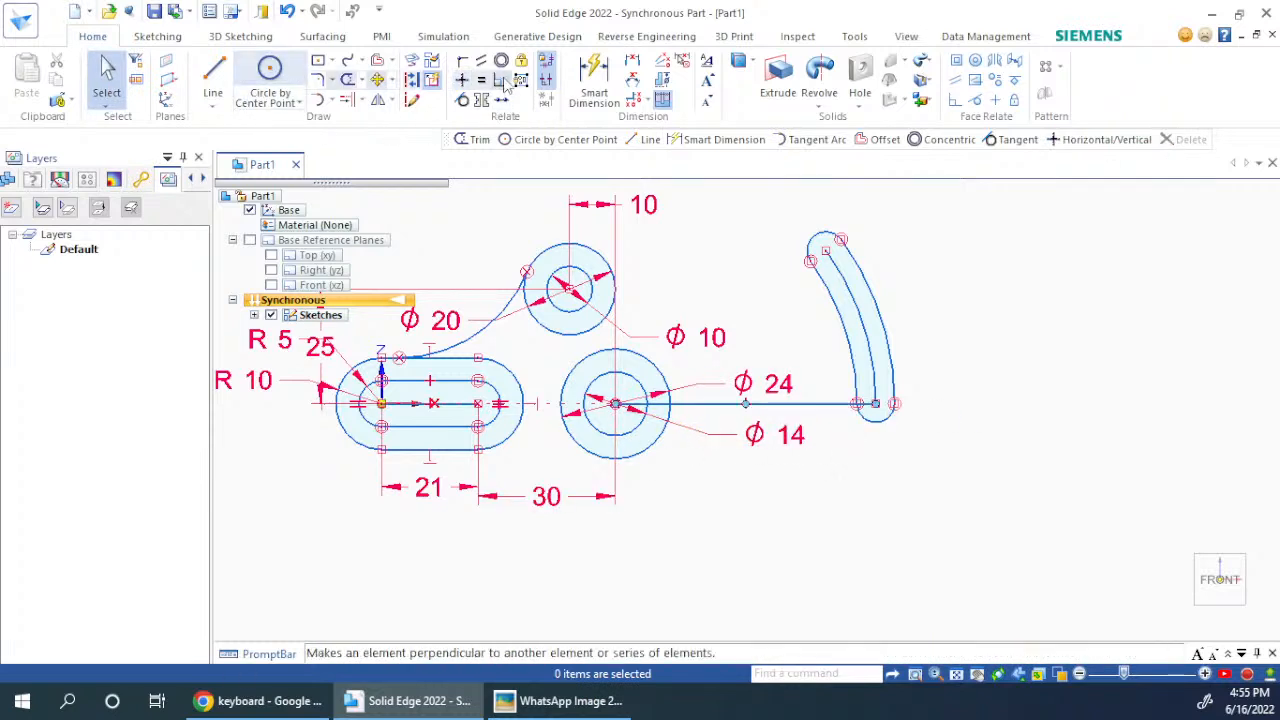
Step: Dimension the horizontal line to 30 mm and check the value against the reference drawing
{"action": "left_click", "coordinate": [601, 68]}
{"action": "left_click", "coordinate": [820, 405]}
{"action": "left_click", "coordinate": [805, 487]}
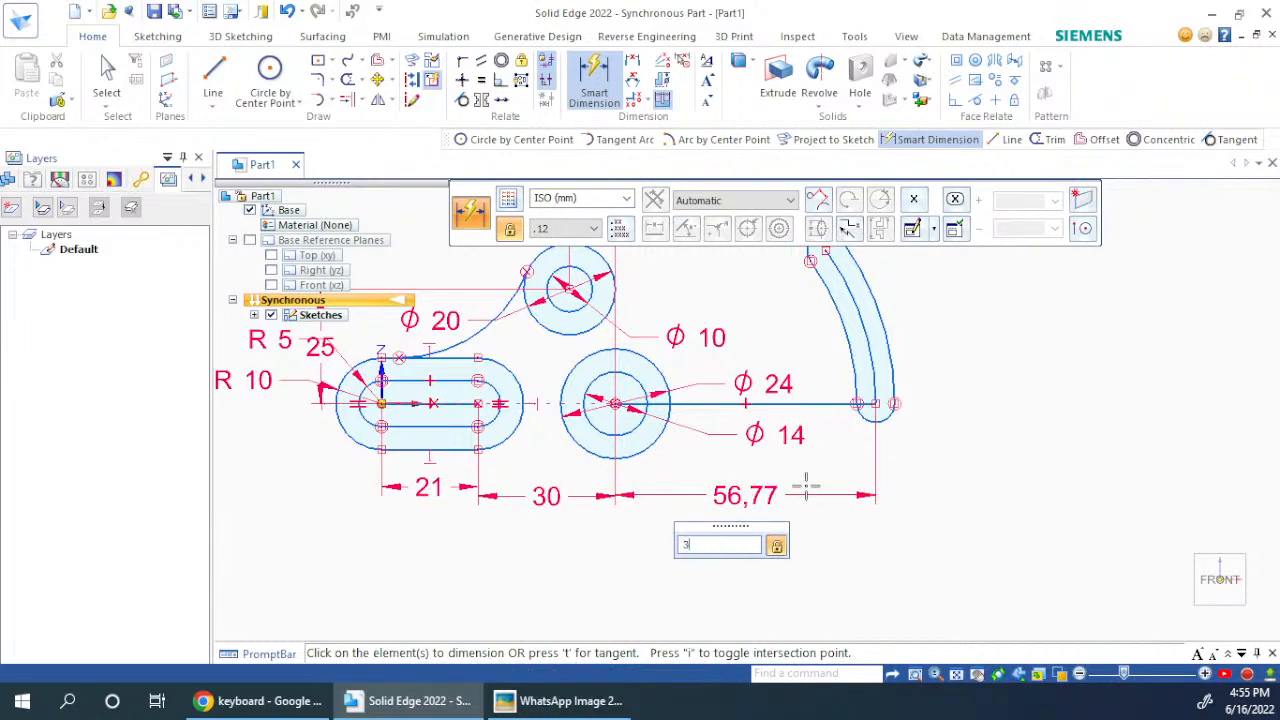
{"action": "key", "text": "Return"}
{"action": "key", "text": "alt+Tab"}
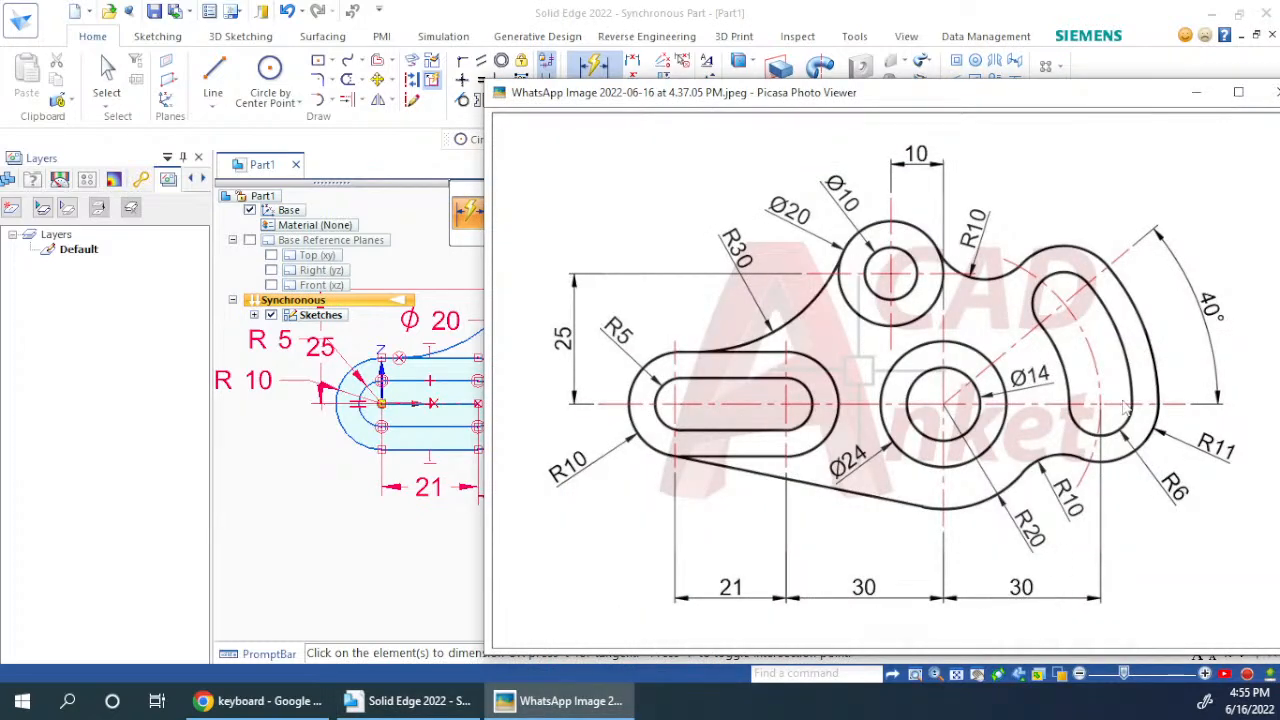
{"action": "key", "text": "alt+Tab"}
{"action": "key", "text": "alt+Tab"}
{"action": "key", "text": "alt+Tab"}
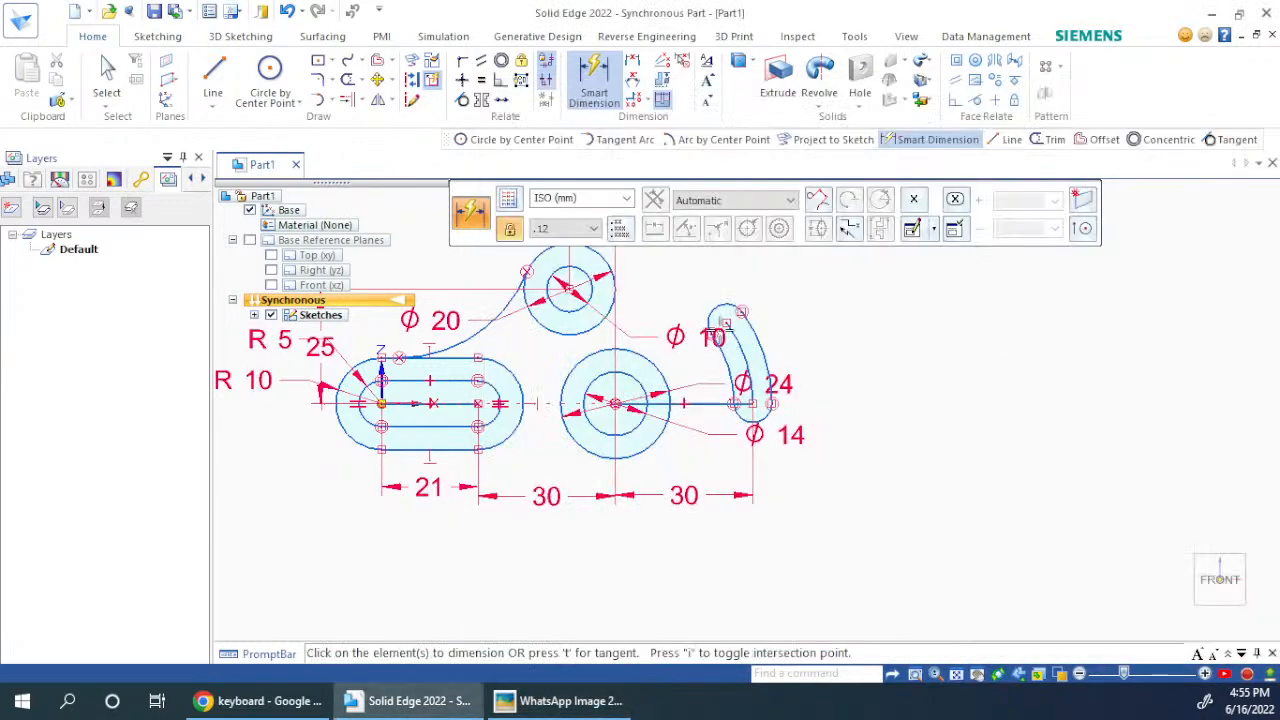
Step: Draw a line from the curved slot's upper centreline endpoint to the centre of the 24 mm circle
{"action": "key", "text": "l"}
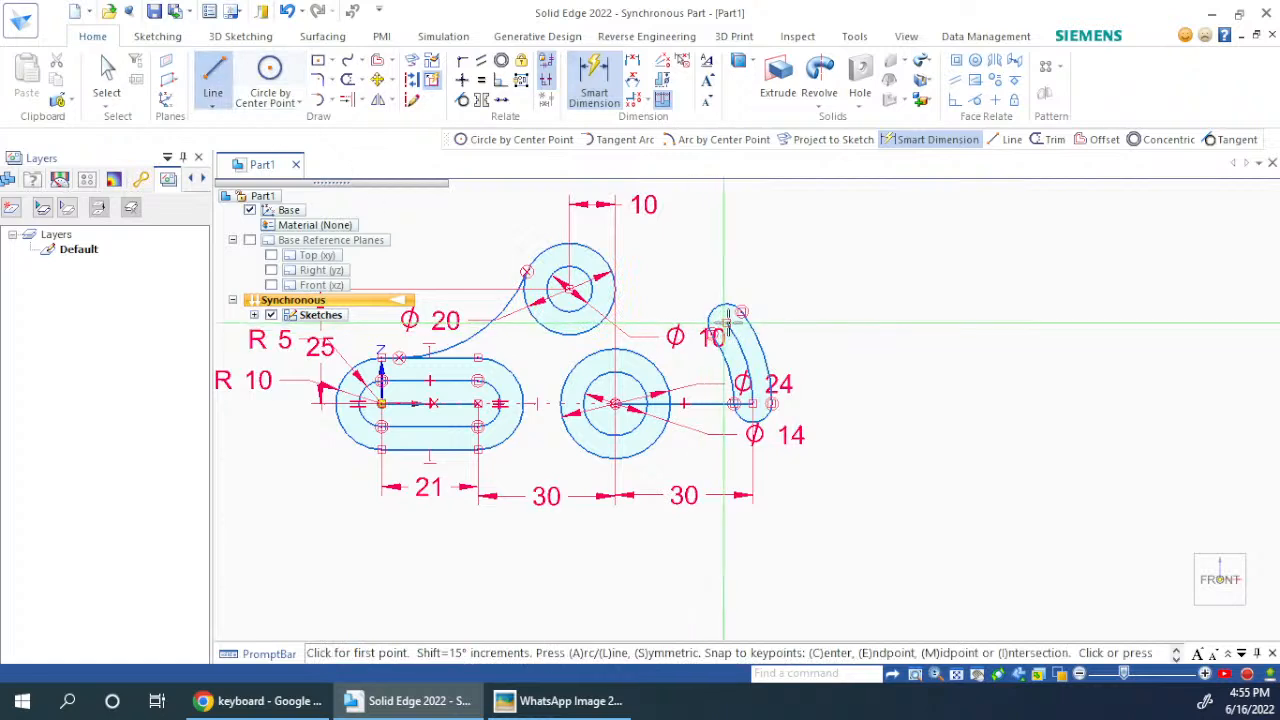
{"action": "left_click", "coordinate": [726, 323]}
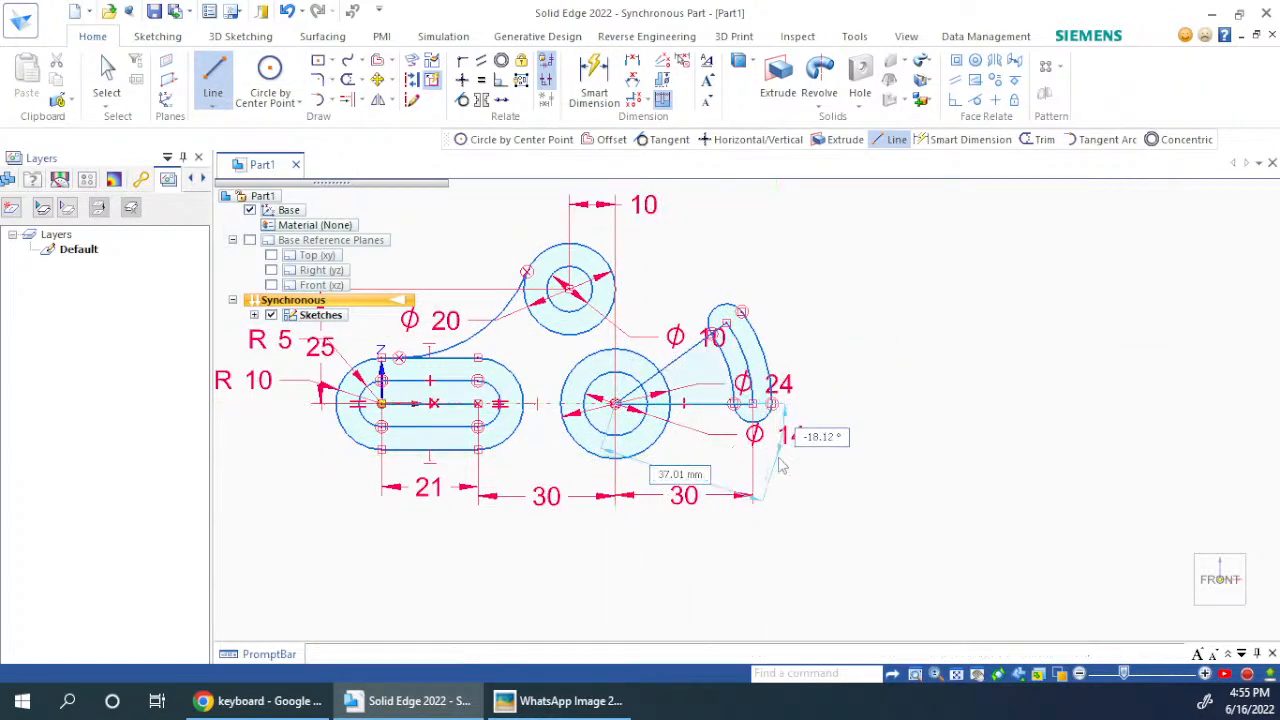
{"action": "key", "text": "Escape"}
Step: Add a 40° angle dimension between the slanted line and the horizontal line, per the reference drawing
{"action": "left_click", "coordinate": [634, 81]}
{"action": "left_click", "coordinate": [683, 360]}
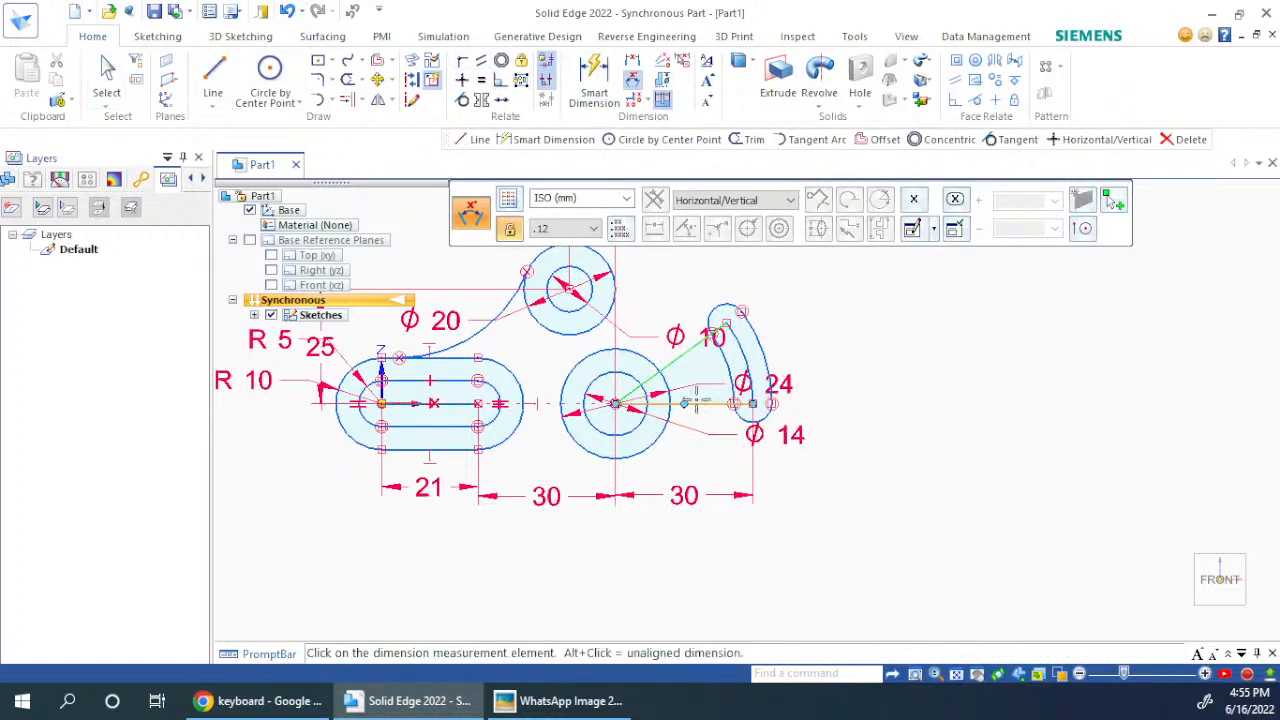
{"action": "left_click", "coordinate": [690, 403]}
{"action": "left_click", "coordinate": [905, 375]}
{"action": "key", "text": "alt+Tab"}
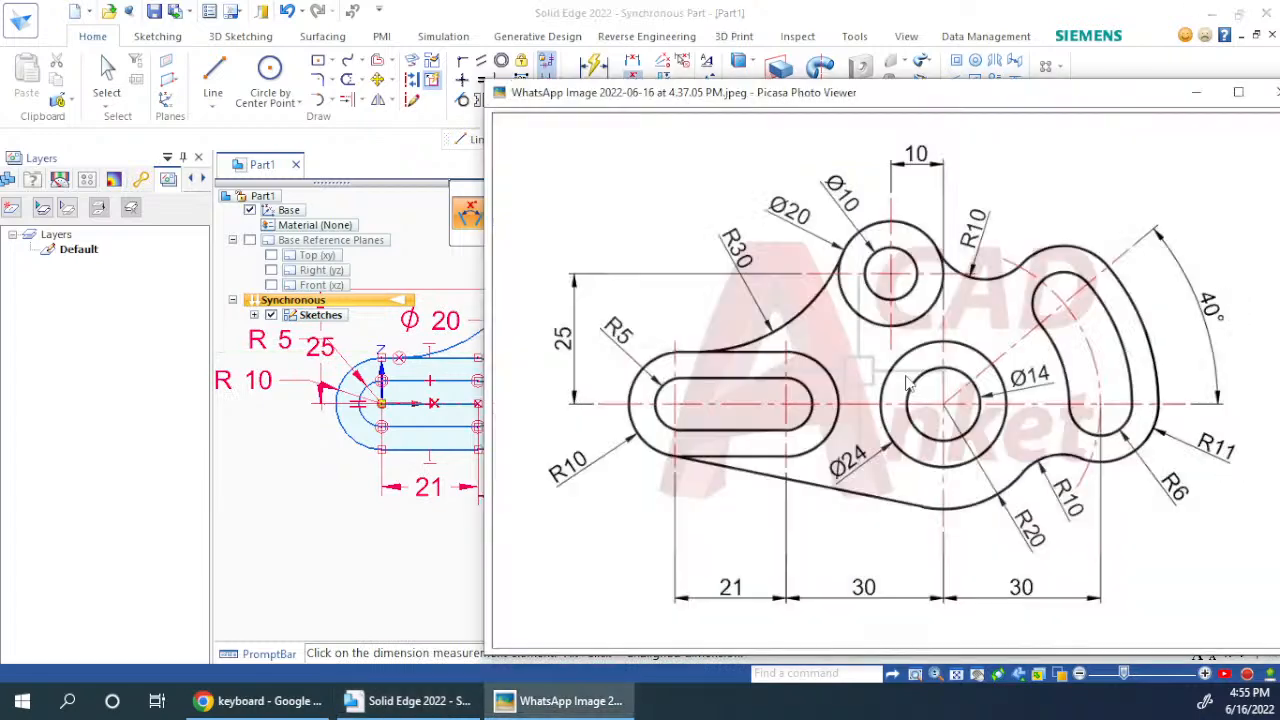
{"action": "key", "text": "alt+Tab"}
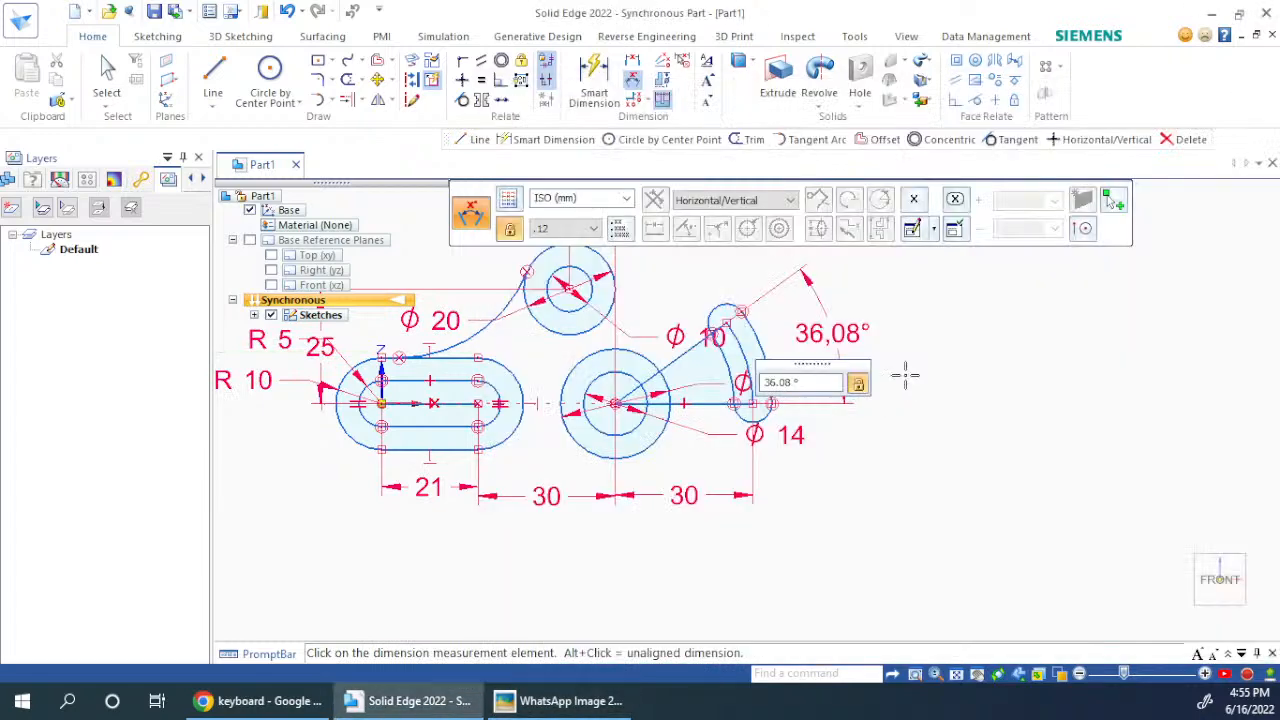
{"action": "type", "text": "40"}
{"action": "key", "text": "Return"}
{"action": "key", "text": "Escape"}
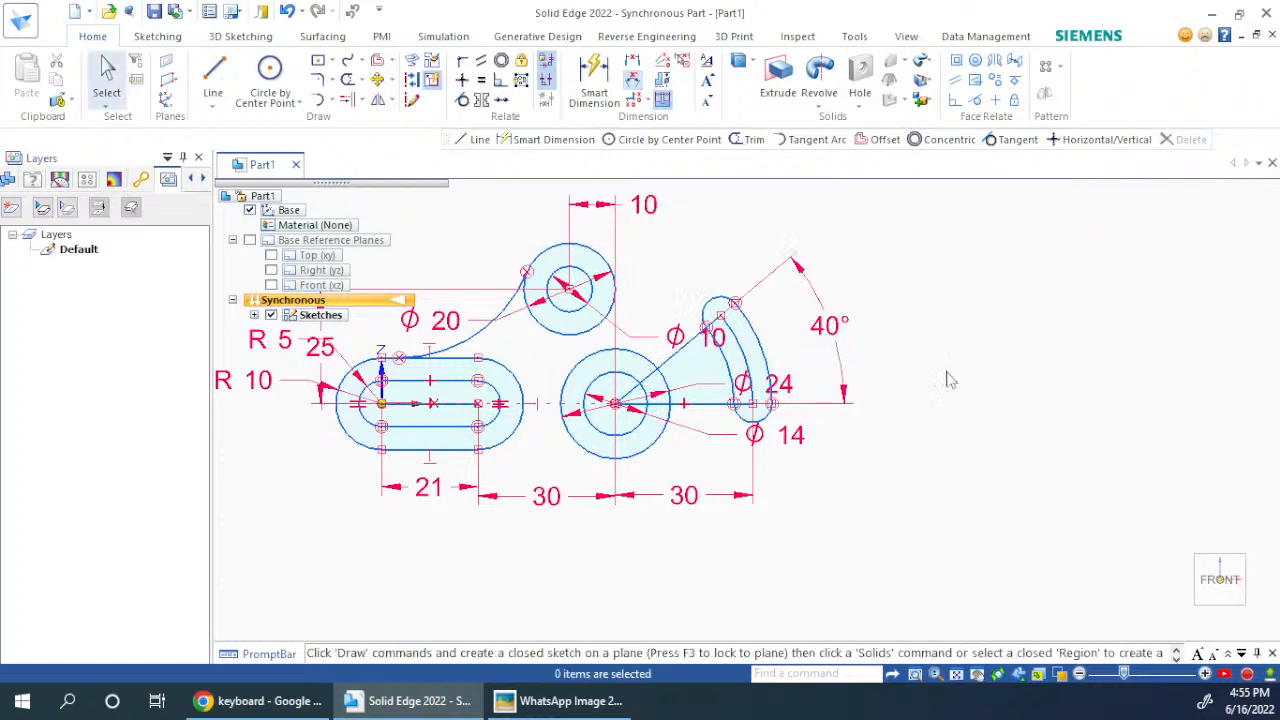
Step: Dimension the curved slot's lower end arc with a 6 mm radius, as in the reference drawing
{"action": "key", "text": "alt+Tab"}
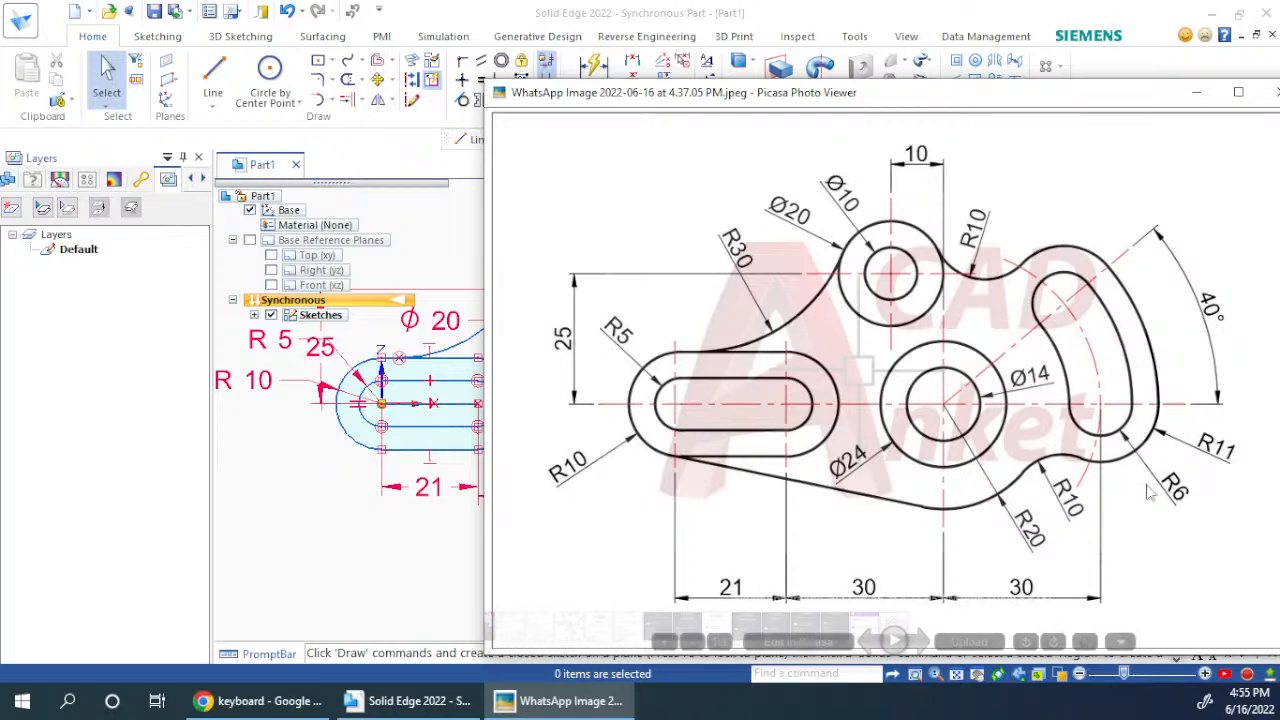
{"action": "key", "text": "alt+Tab"}
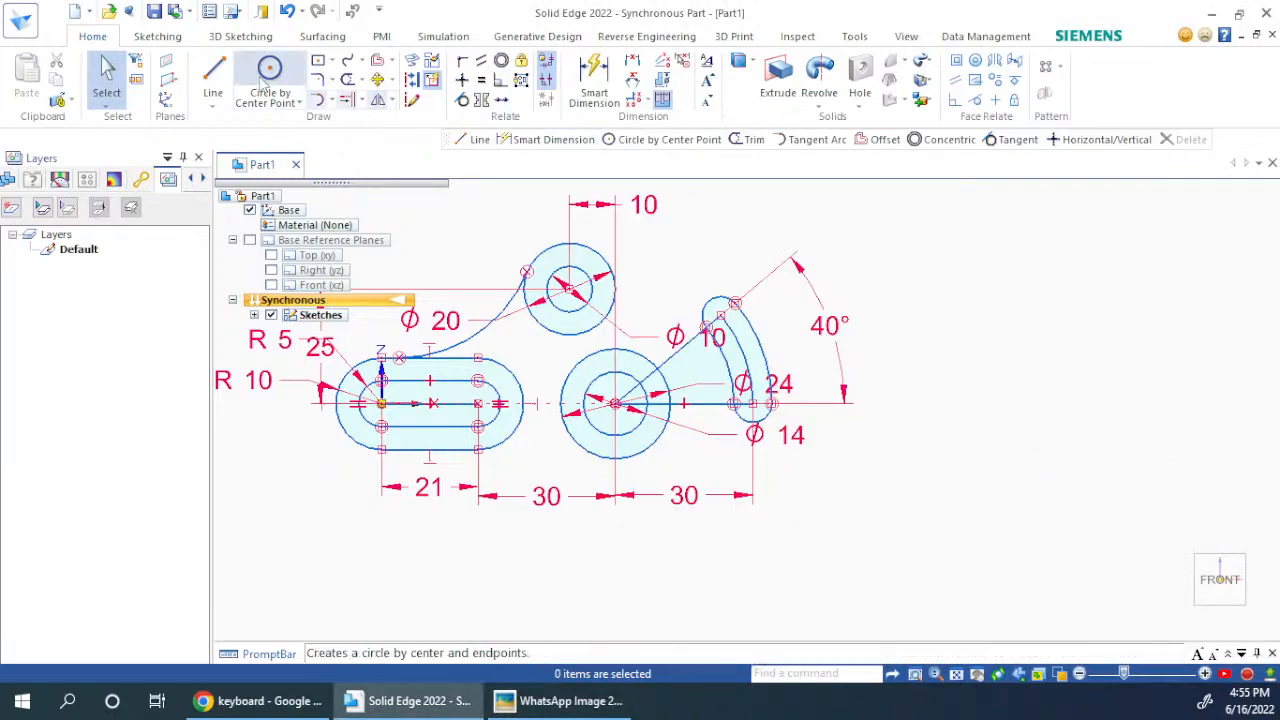
{"action": "left_click", "coordinate": [601, 85]}
{"action": "scroll", "coordinate": [790, 420], "scroll_direction": "down", "scroll_amount": 2}
{"action": "scroll", "coordinate": [790, 420], "scroll_direction": "up", "scroll_amount": 5}
{"action": "left_click", "coordinate": [710, 390]}
{"action": "left_click", "coordinate": [928, 510]}
{"action": "type", "text": "6"}
{"action": "key", "text": "Return"}
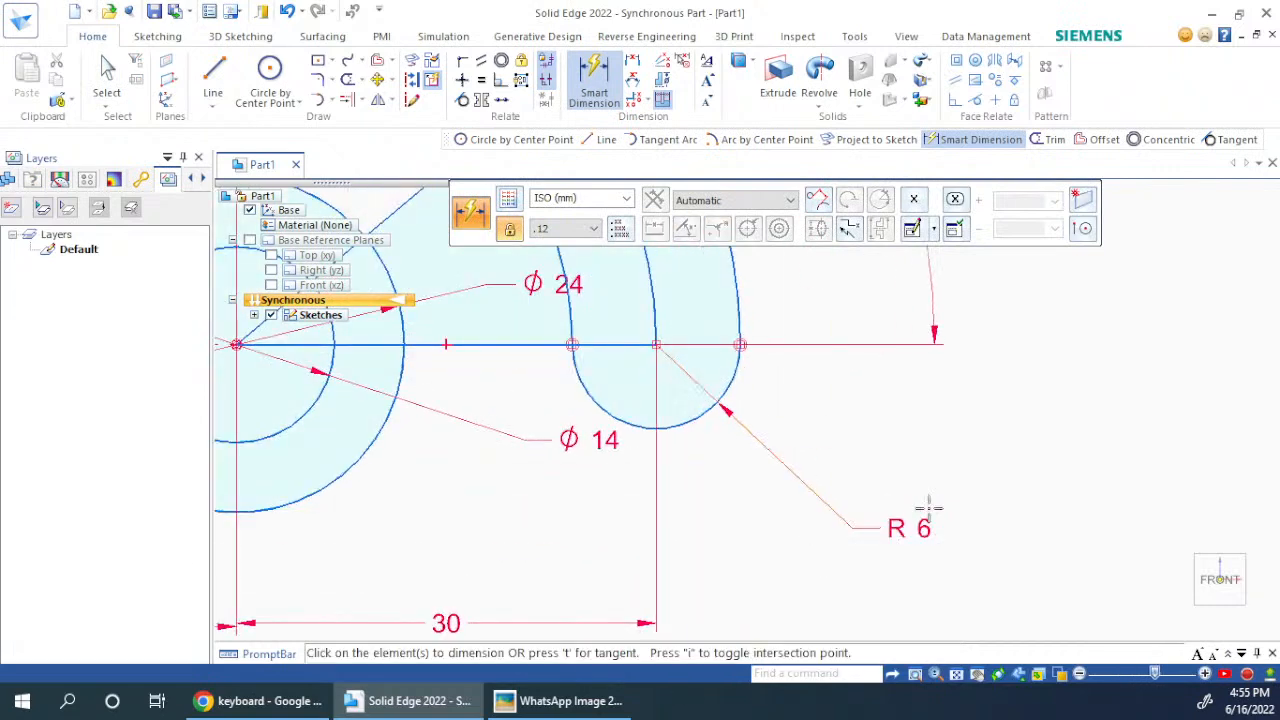
Step: Offset the curved slot's chained outline outward by 5 mm, based on the R11 and R6 radii in the reference drawing
{"action": "scroll", "coordinate": [928, 509], "scroll_direction": "down", "scroll_amount": 4}
{"action": "scroll", "coordinate": [848, 480], "scroll_direction": "up", "scroll_amount": 2}
{"action": "scroll", "coordinate": [848, 480], "scroll_direction": "up", "scroll_amount": 2}
{"action": "key", "text": "alt+Tab"}
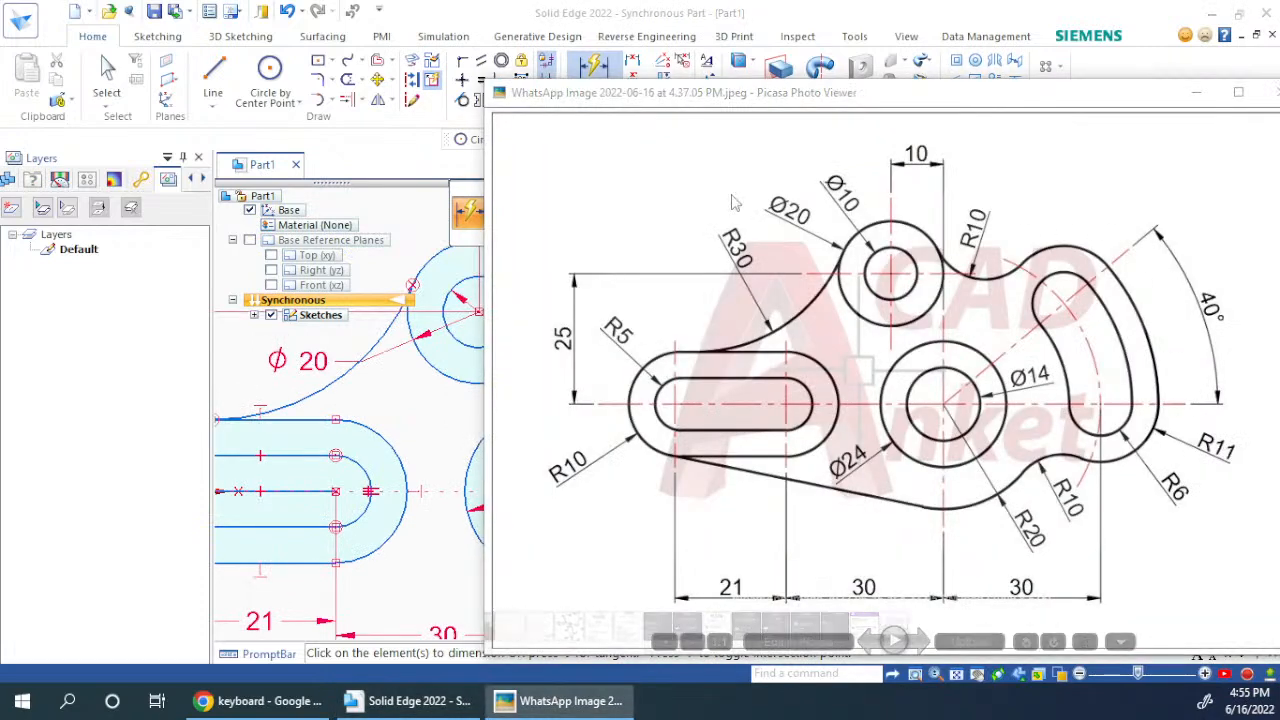
{"action": "key", "text": "alt+Tab"}
{"action": "key", "text": "Escape"}
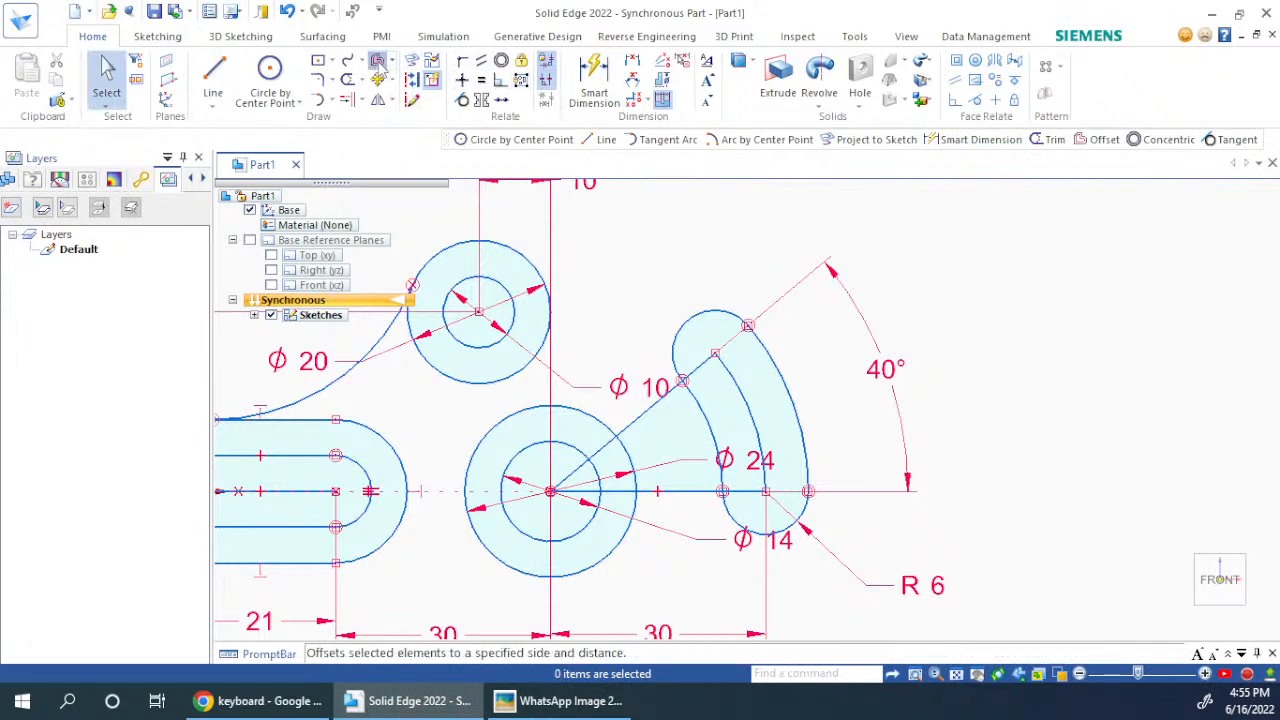
{"action": "left_click", "coordinate": [378, 60]}
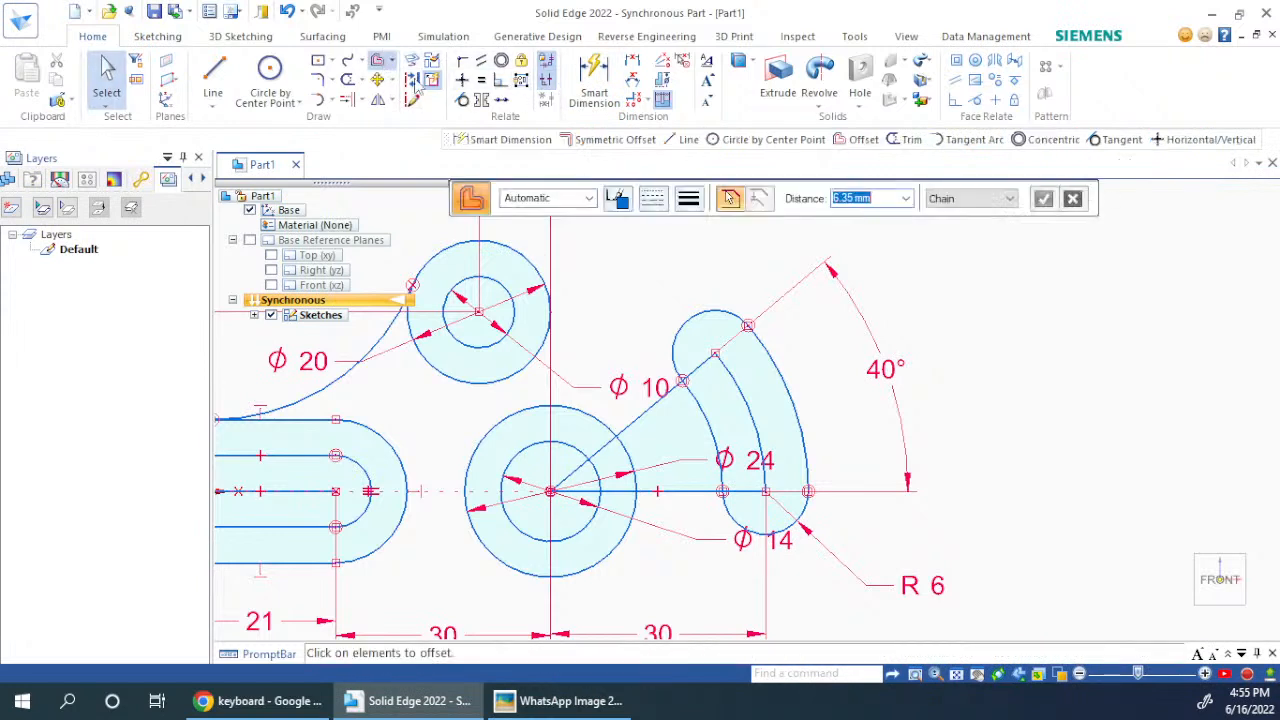
{"action": "left_click", "coordinate": [715, 312]}
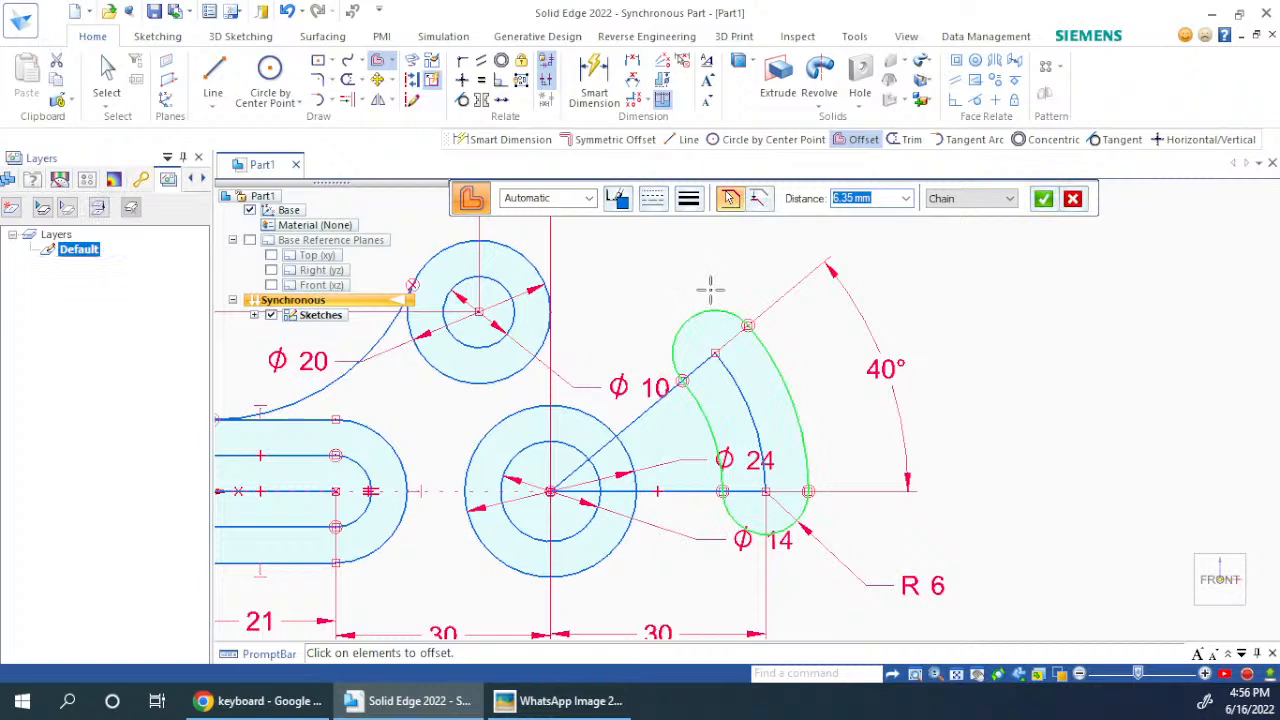
{"action": "key", "text": "alt+Tab"}
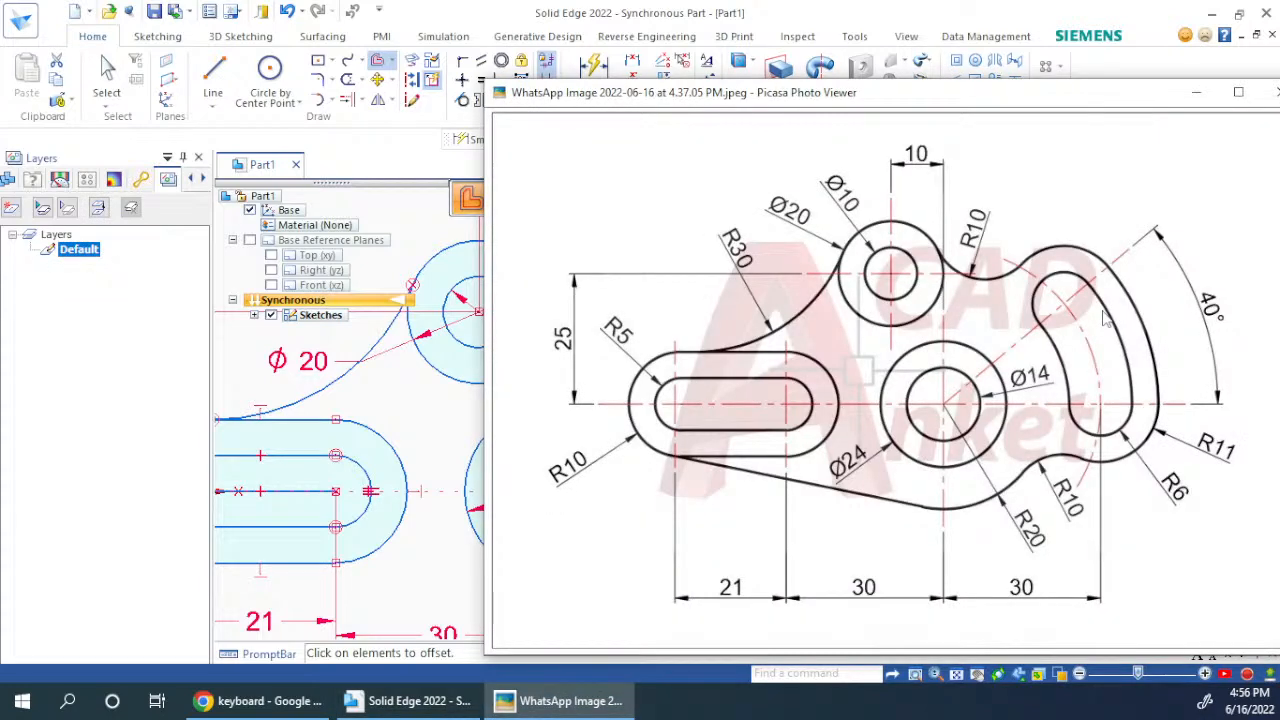
{"action": "key", "text": "alt+Tab"}
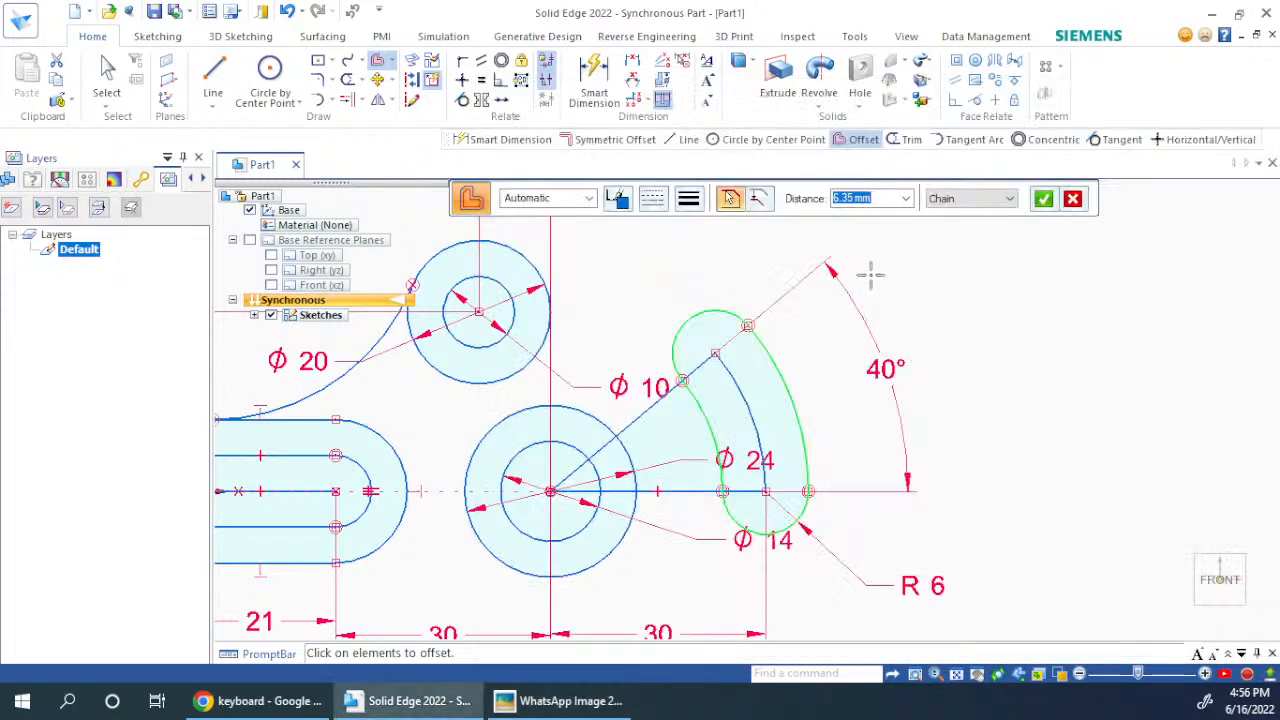
{"action": "left_click", "coordinate": [848, 205]}
{"action": "type", "text": "5"}
{"action": "key", "text": "Return"}
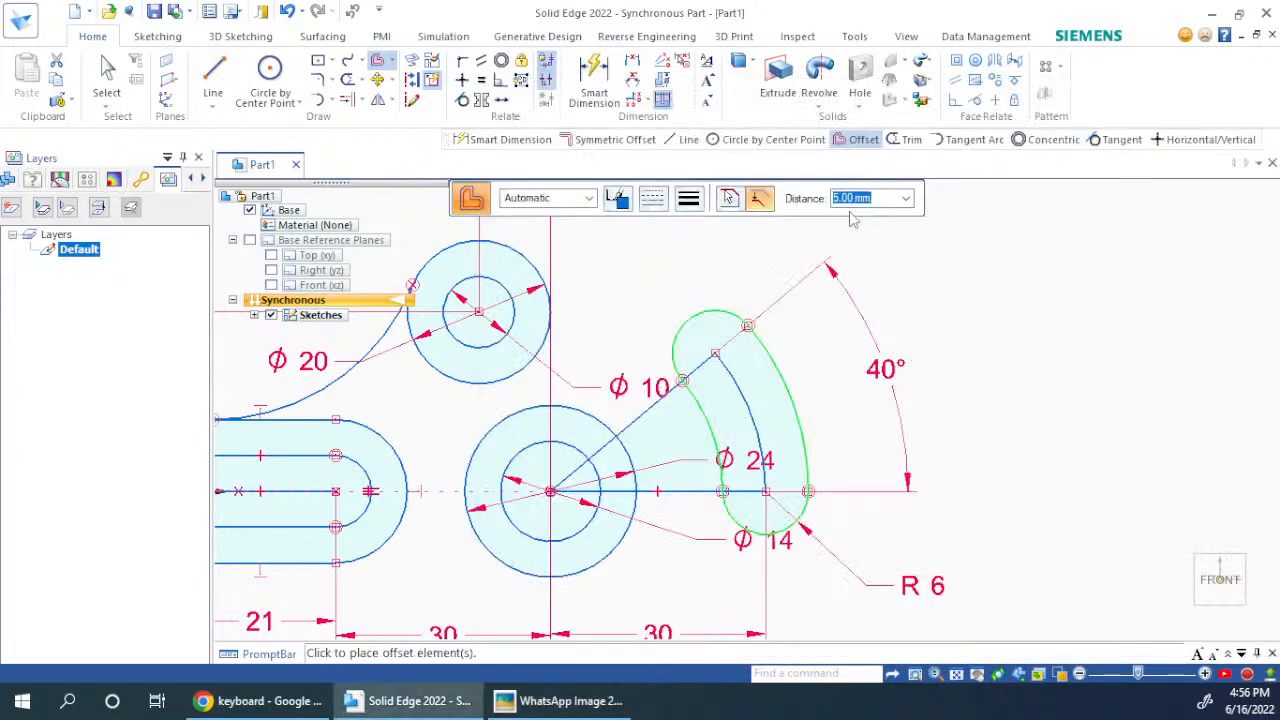
{"action": "left_click", "coordinate": [840, 362]}
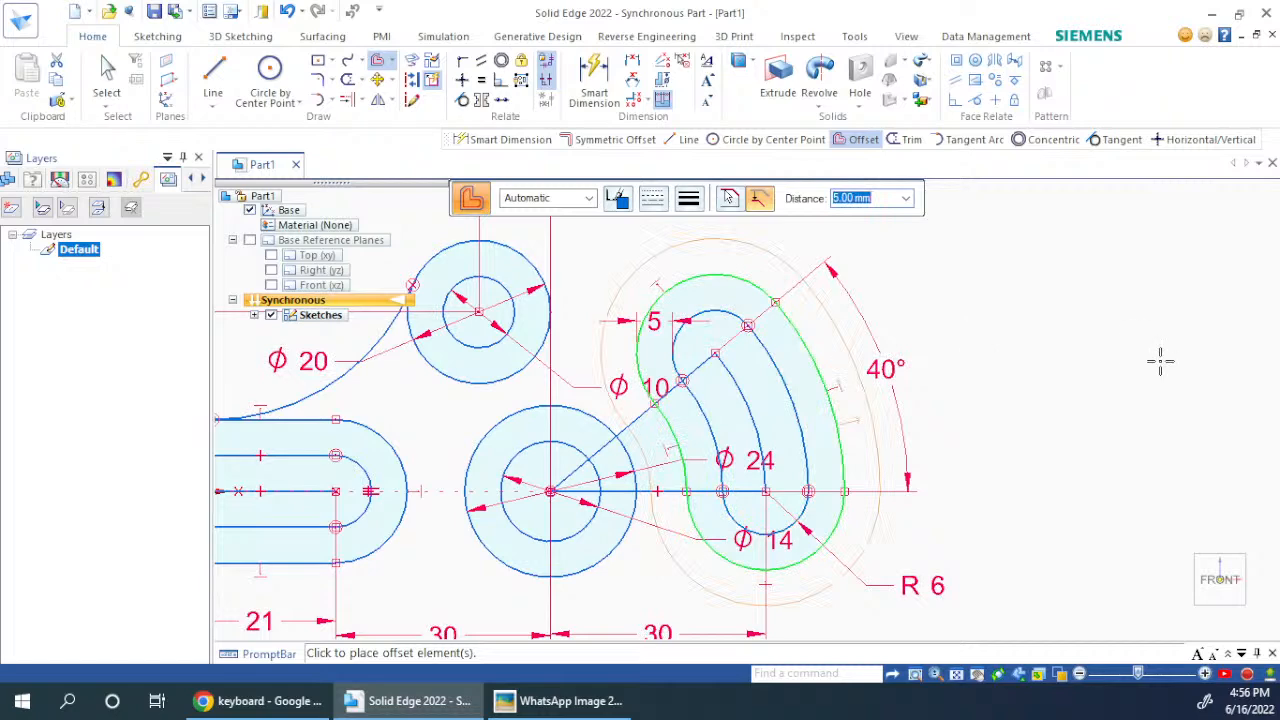
{"action": "key", "text": "Escape"}
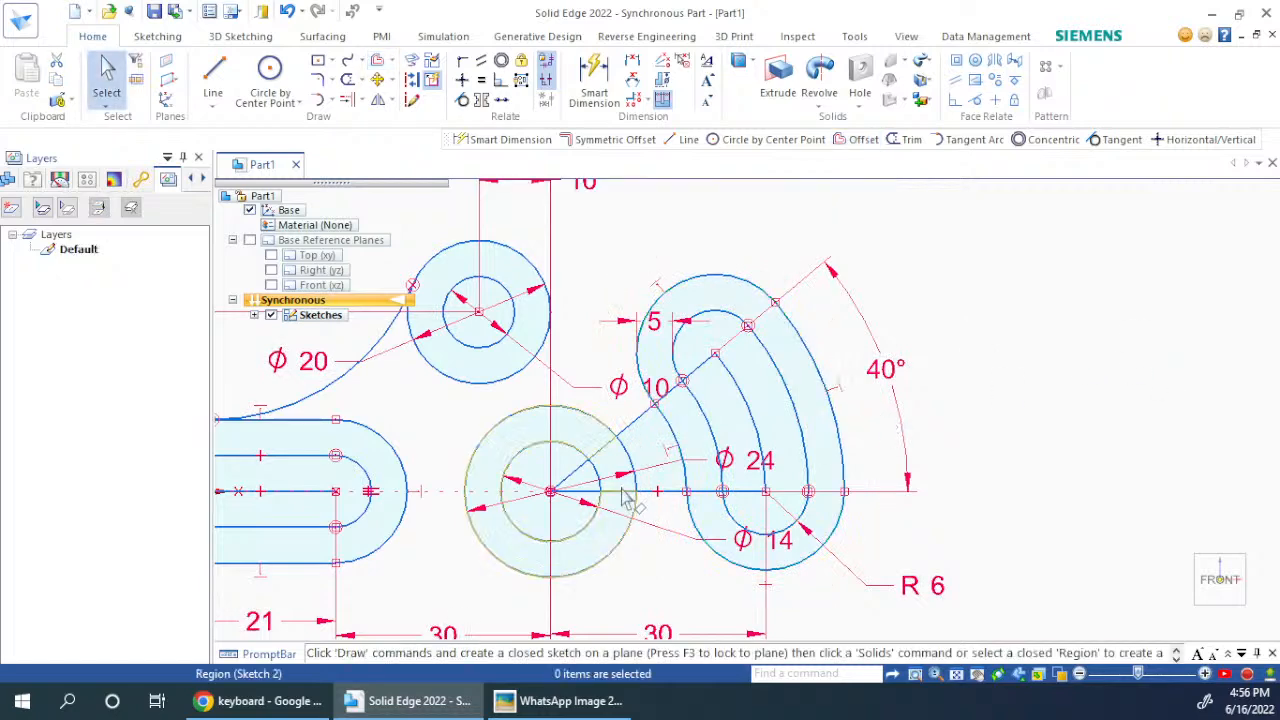
Step: Delete the 5 mm offset dimension between the curved slot's inner and outer outlines
{"action": "left_click", "coordinate": [655, 320]}
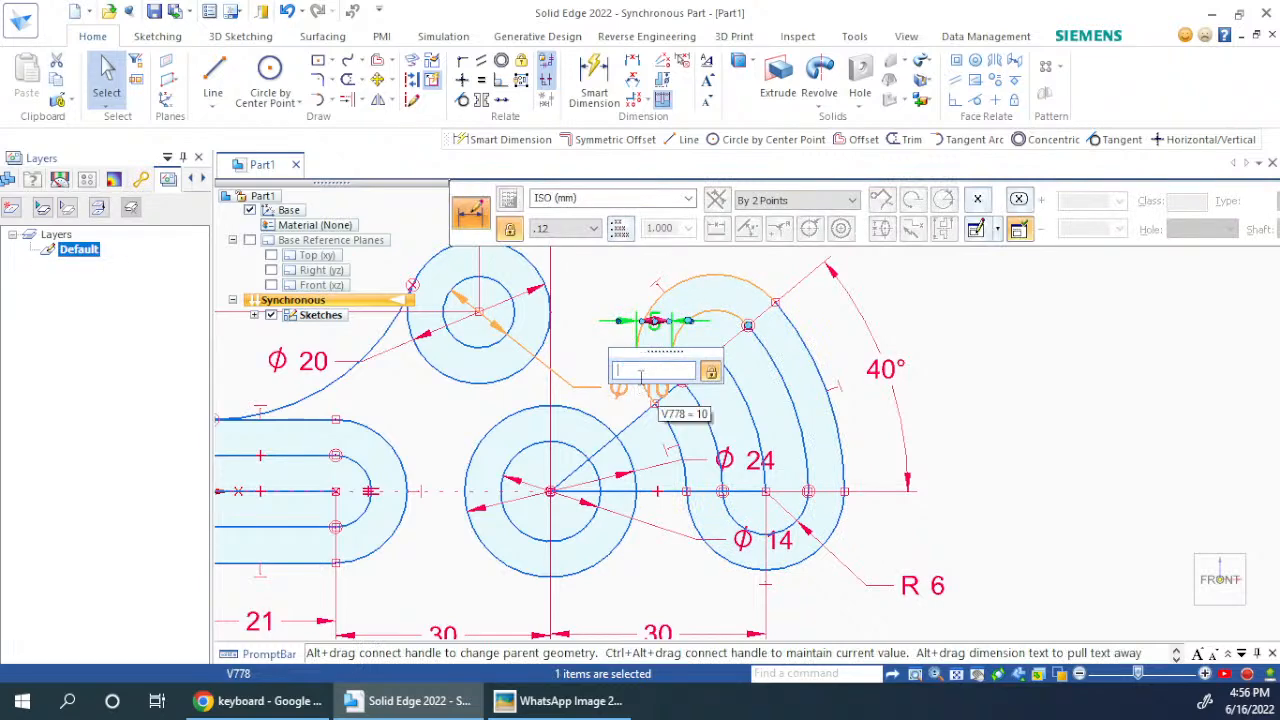
{"action": "key", "text": "Escape"}
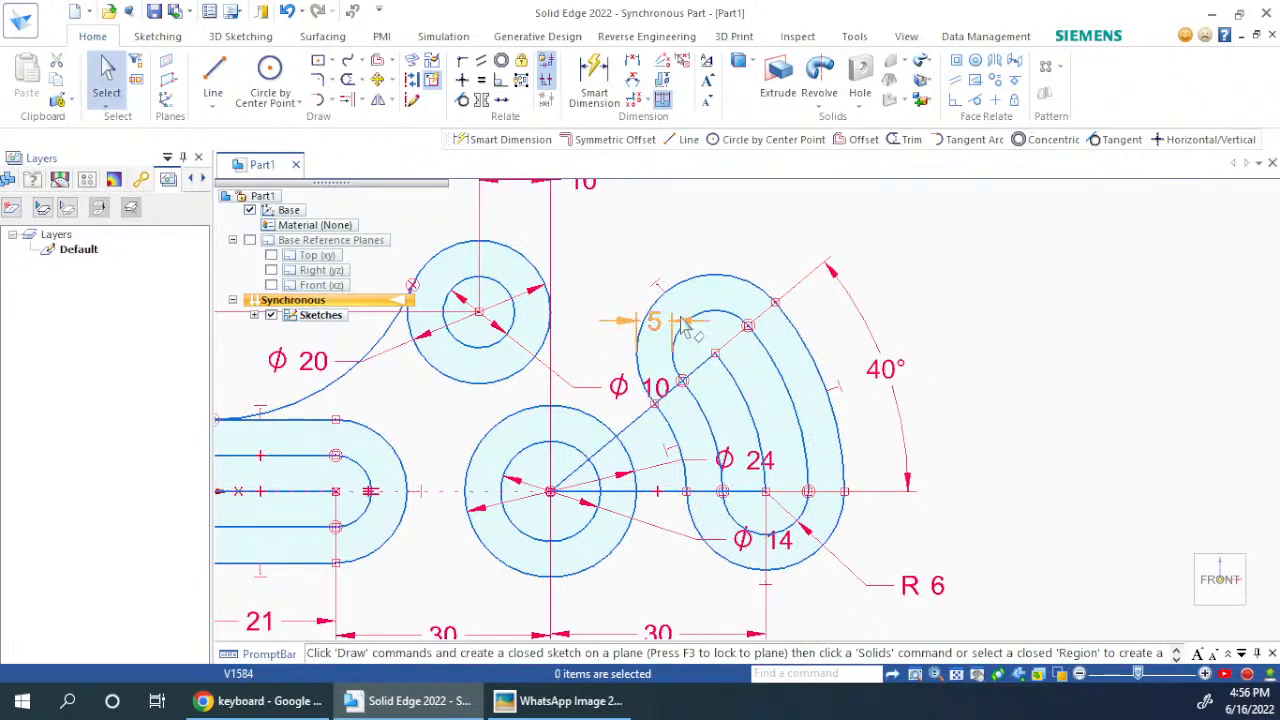
{"action": "left_click", "coordinate": [680, 325]}
{"action": "key", "text": "Delete"}
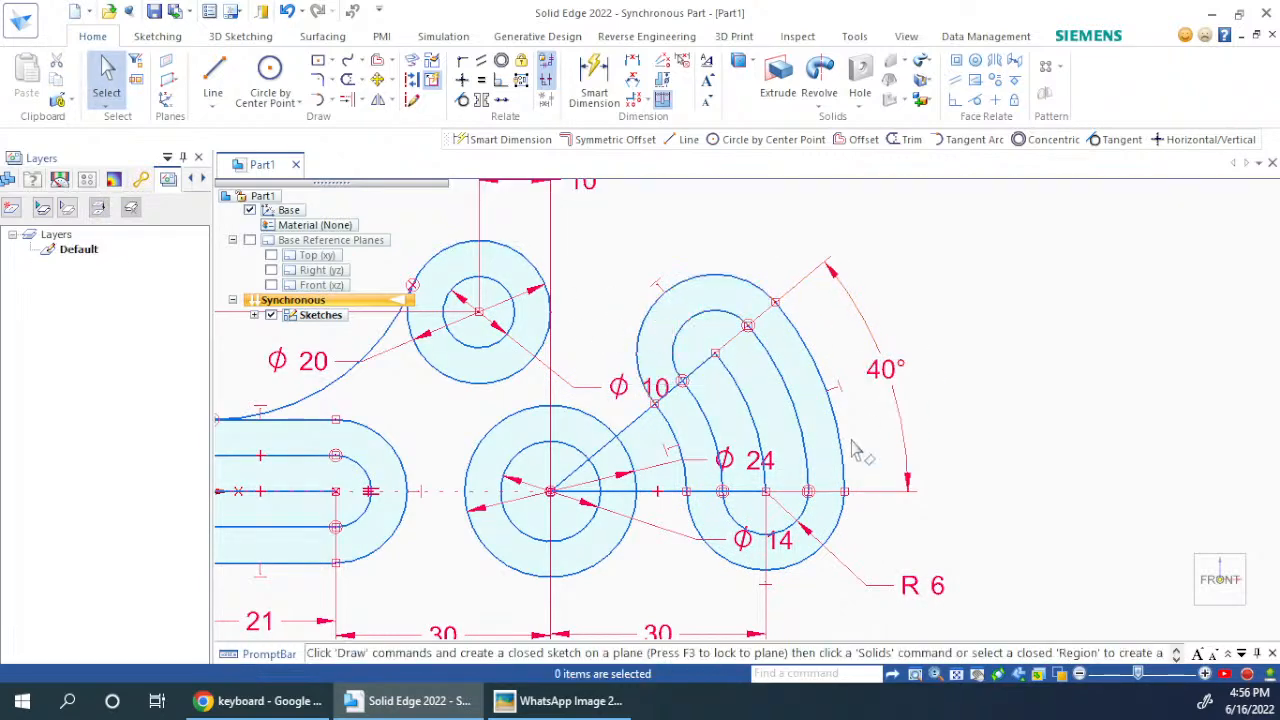
Step: Dimension the lower end arc of the curved slot's outer outline with an 11 mm radius, per the reference drawing
{"action": "key", "text": "alt+Tab"}
{"action": "key", "text": "alt+Tab"}
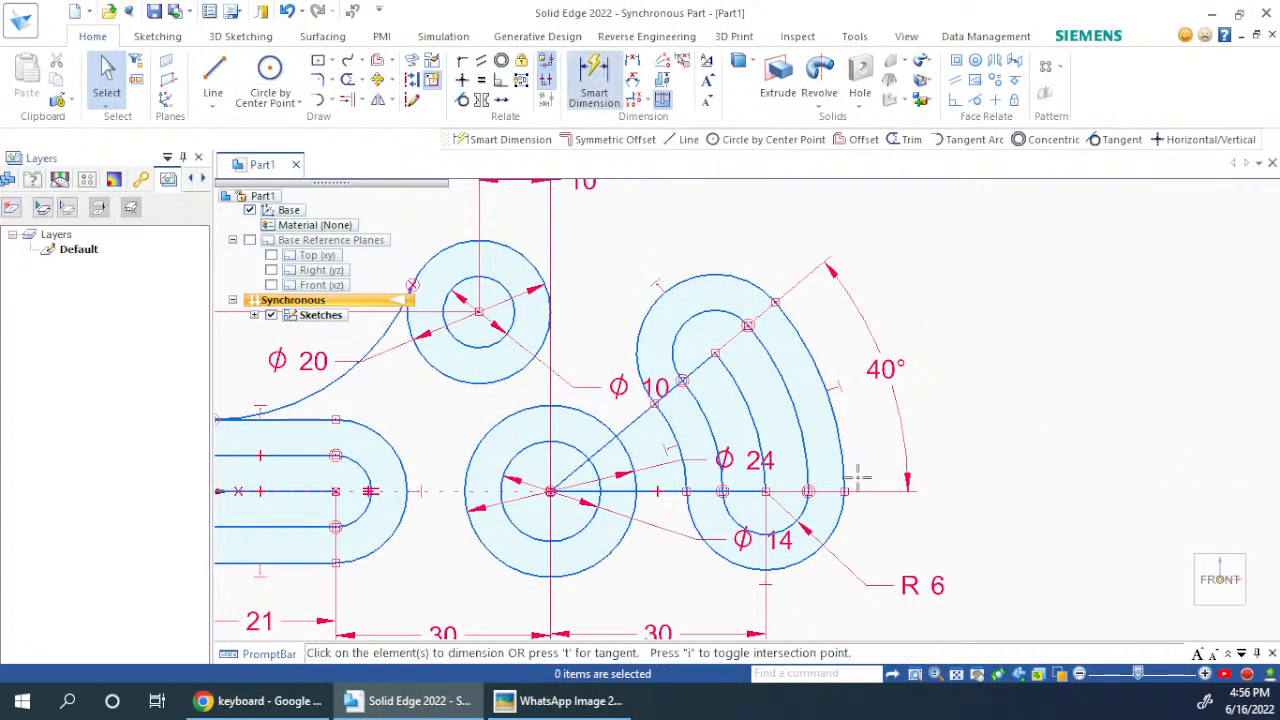
{"action": "left_click", "coordinate": [594, 80]}
{"action": "left_click", "coordinate": [840, 524]}
{"action": "left_click", "coordinate": [898, 539]}
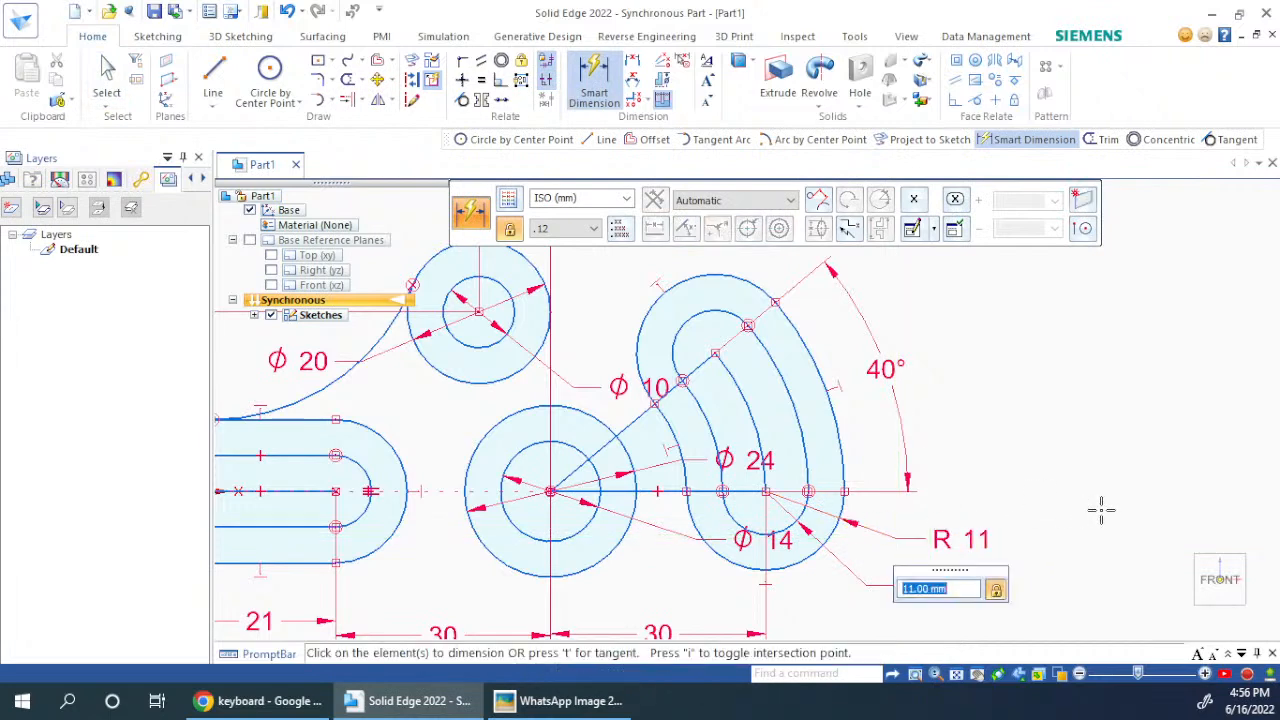
{"action": "key", "text": "Return"}
{"action": "key", "text": "Escape"}
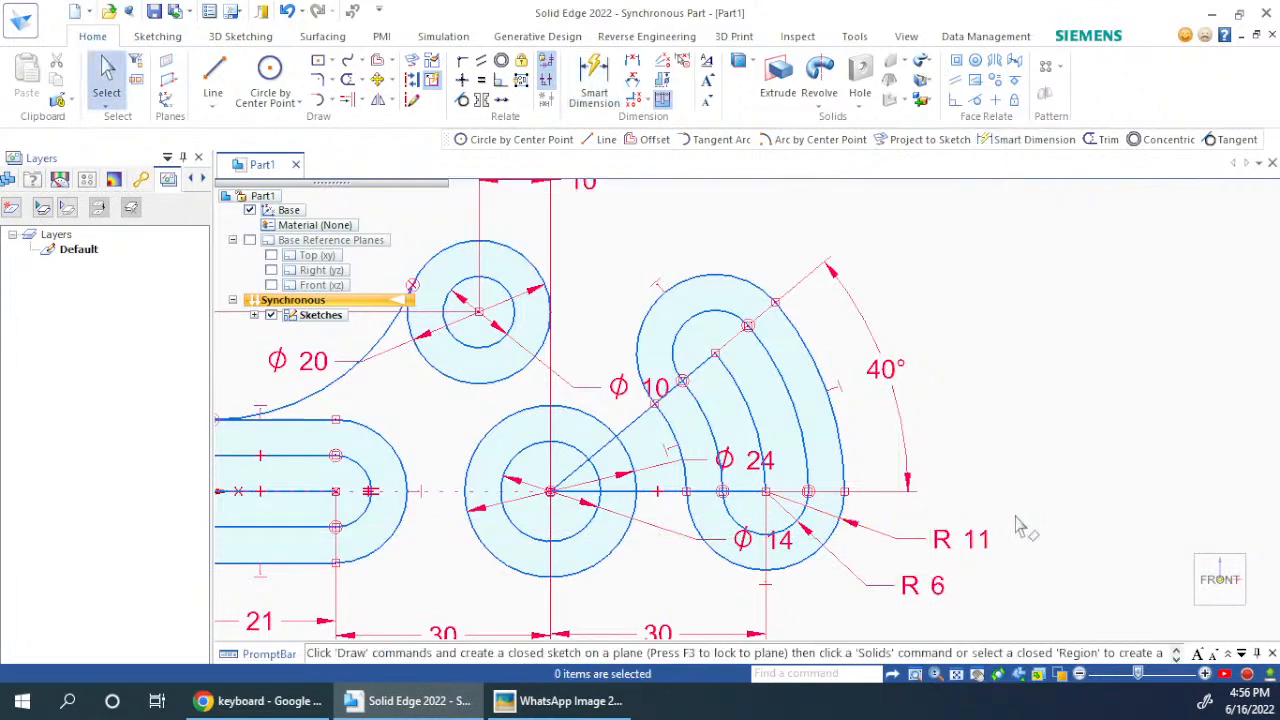
Step: Add a 10 mm fillet between the upper 20 mm circle and the upper end arc of the curved slot's outer outline
{"action": "key", "text": "alt+Tab"}
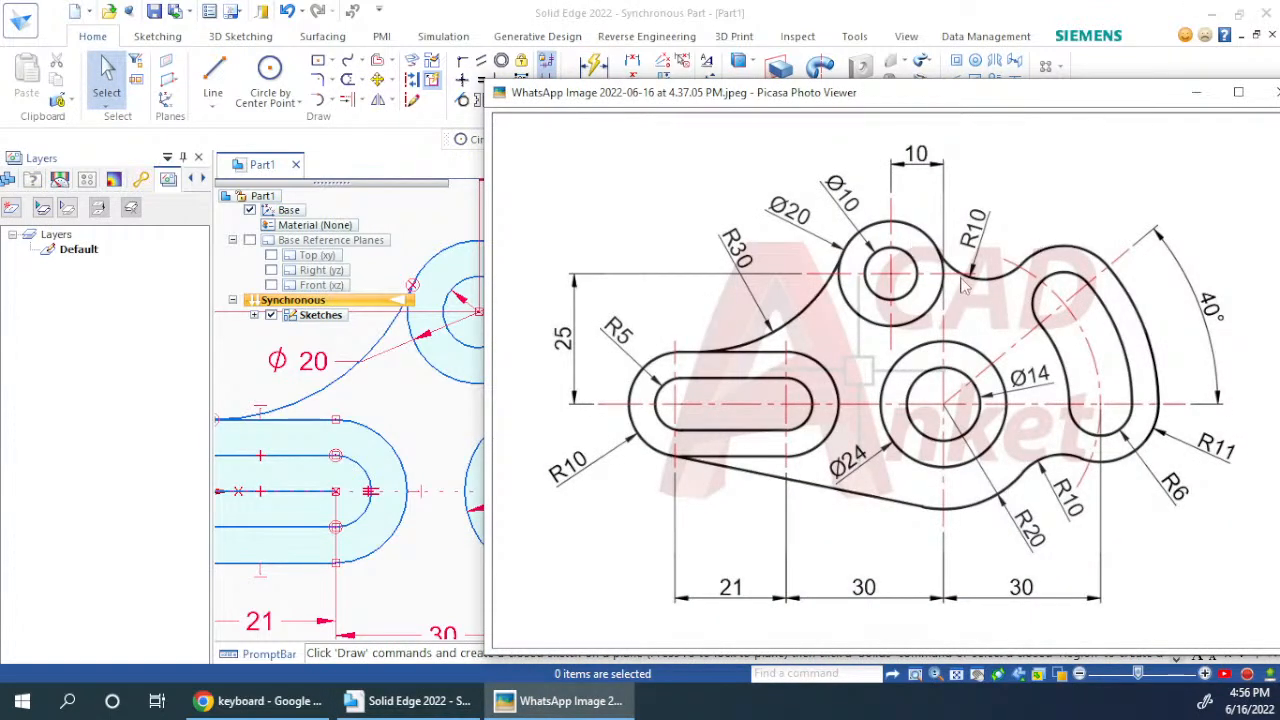
{"action": "key", "text": "alt+Tab"}
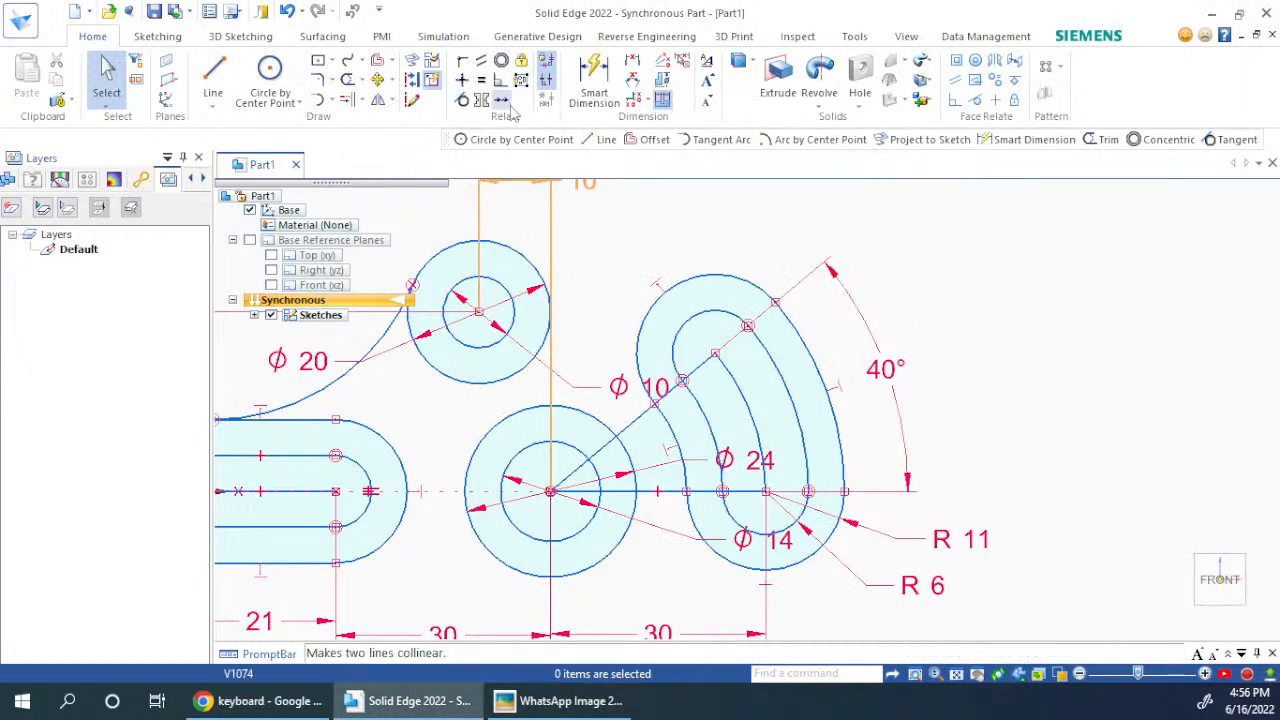
{"action": "left_click", "coordinate": [328, 102]}
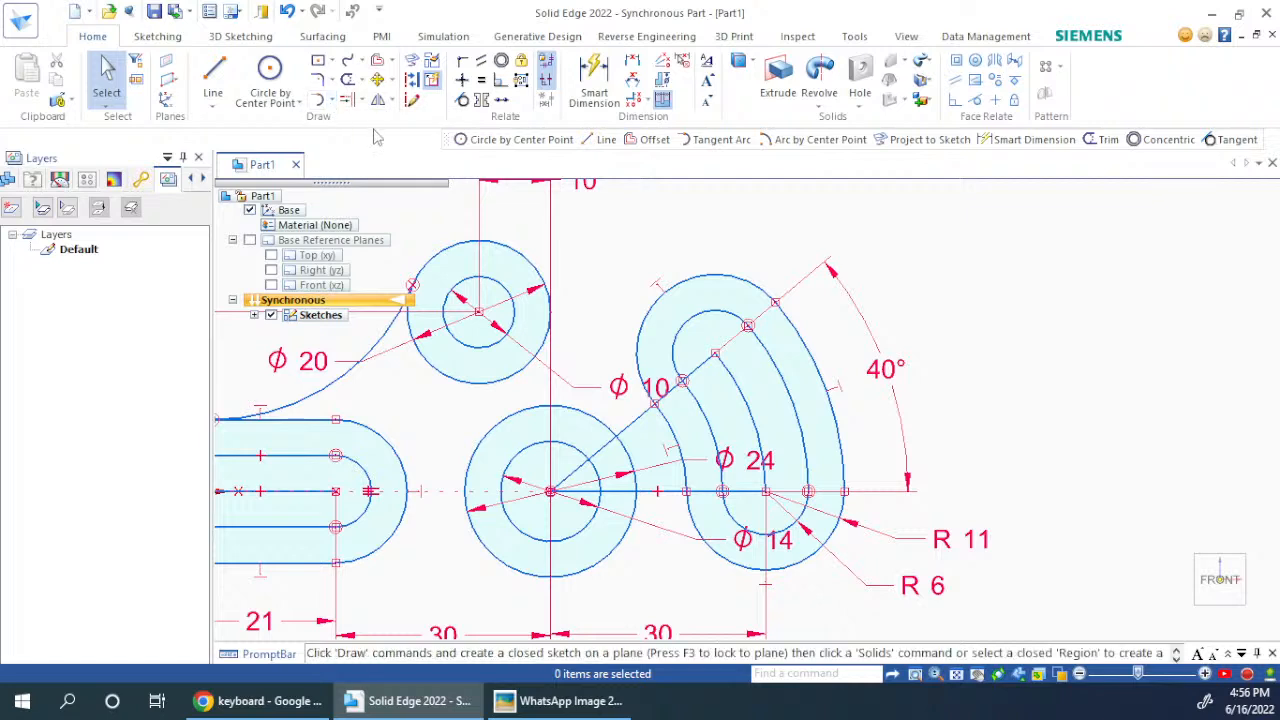
{"action": "left_click", "coordinate": [362, 82]}
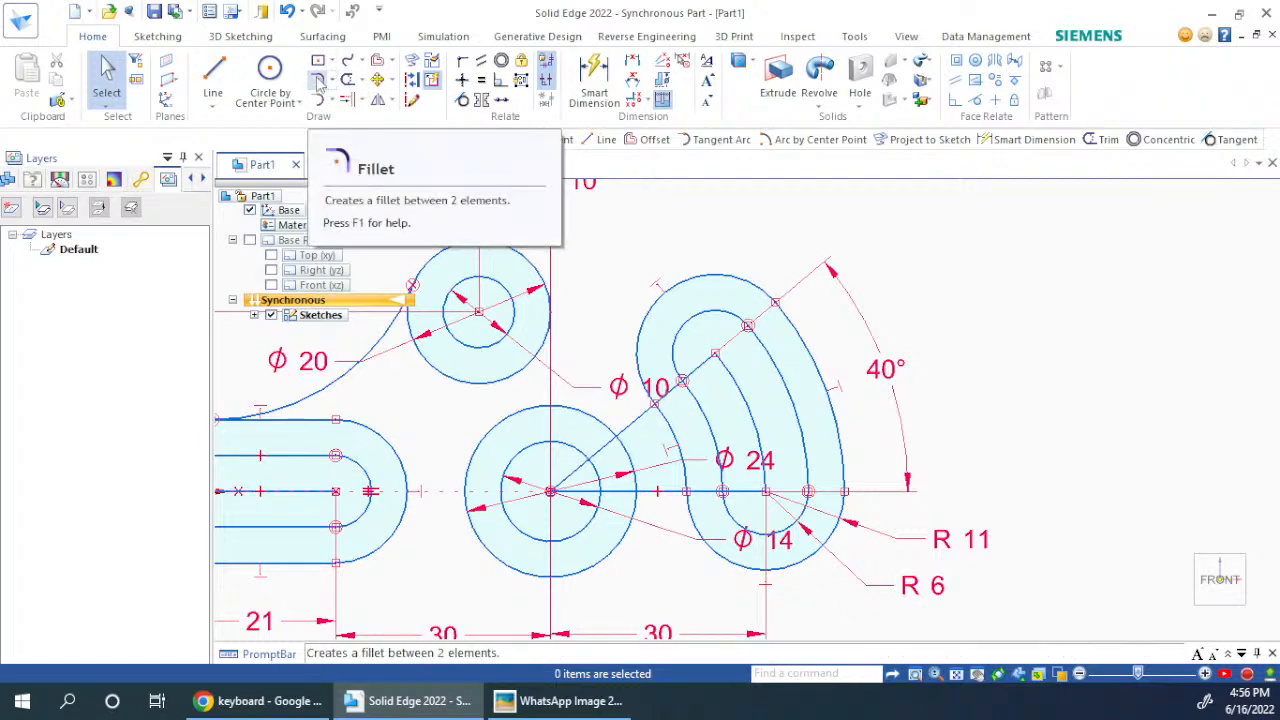
{"action": "left_click", "coordinate": [318, 82]}
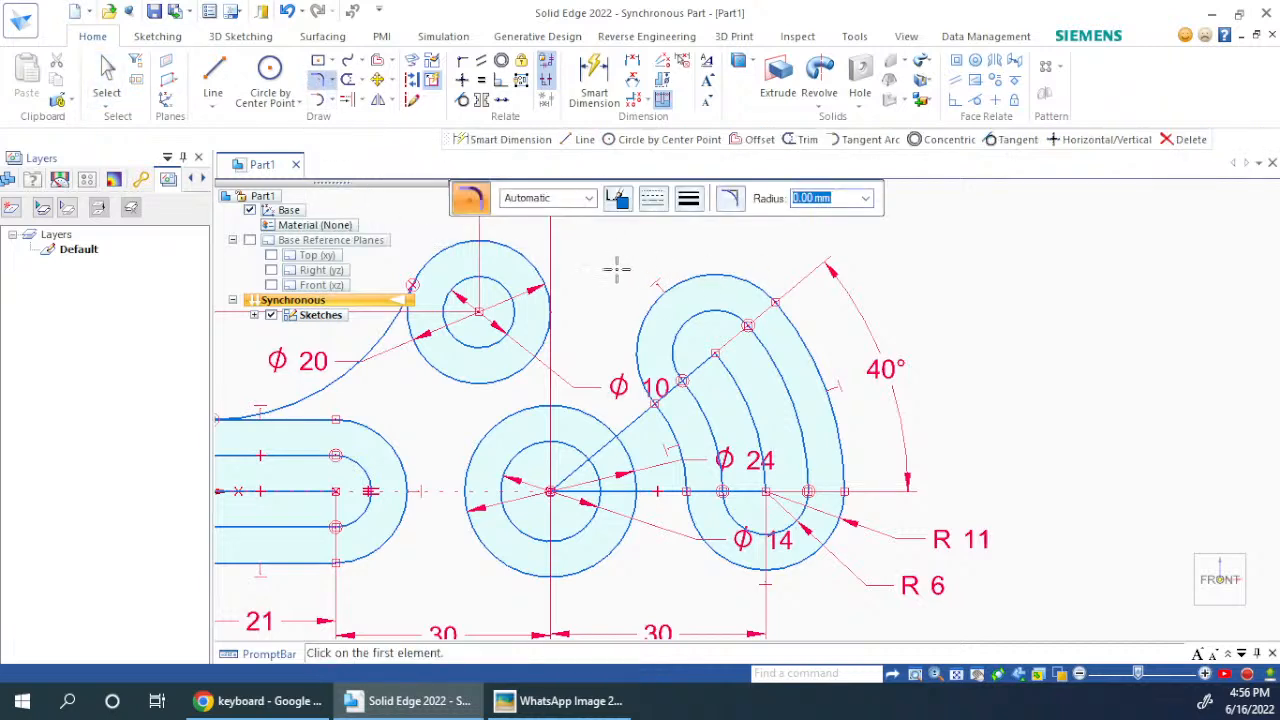
{"action": "left_click", "coordinate": [540, 276]}
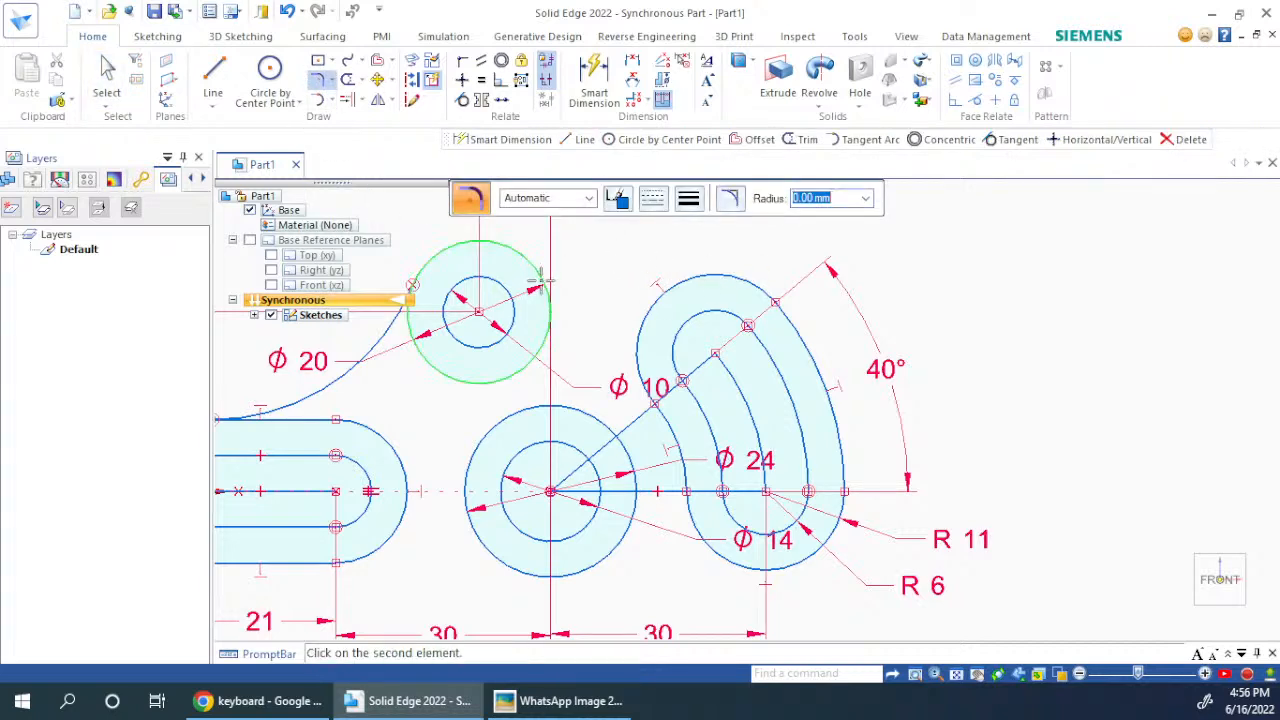
{"action": "left_click", "coordinate": [650, 300]}
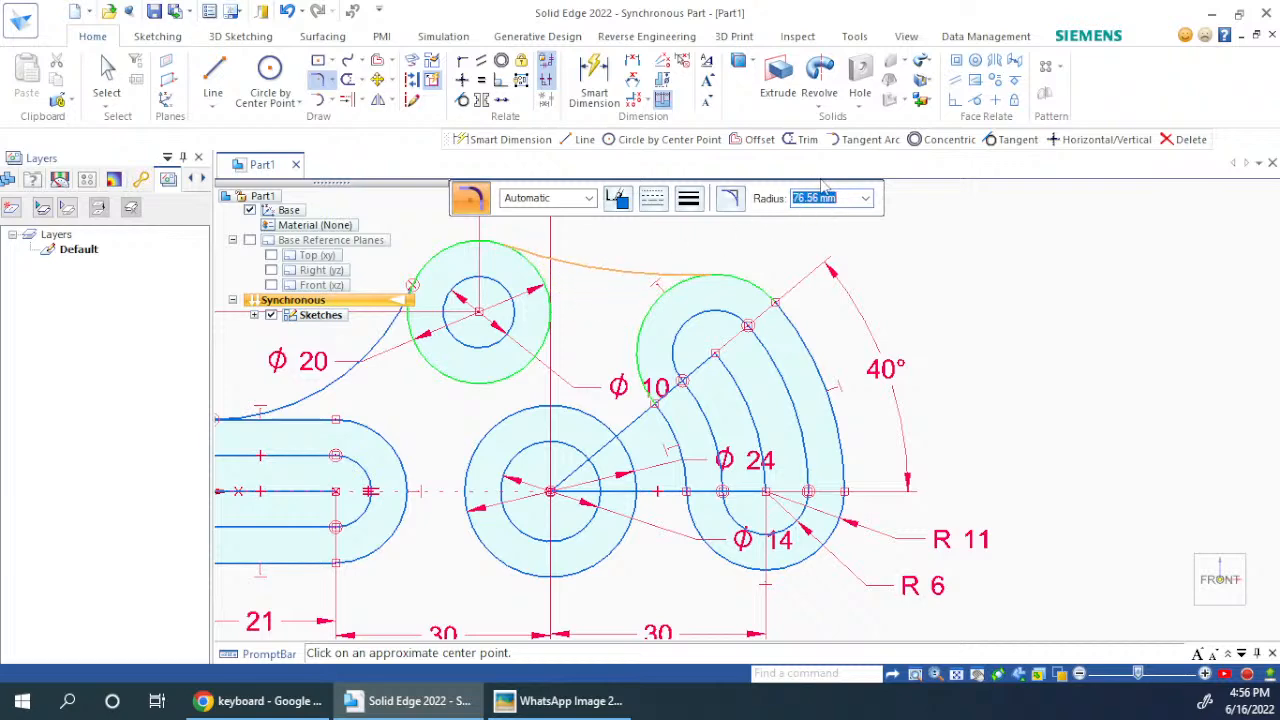
{"action": "key", "text": "alt+Tab"}
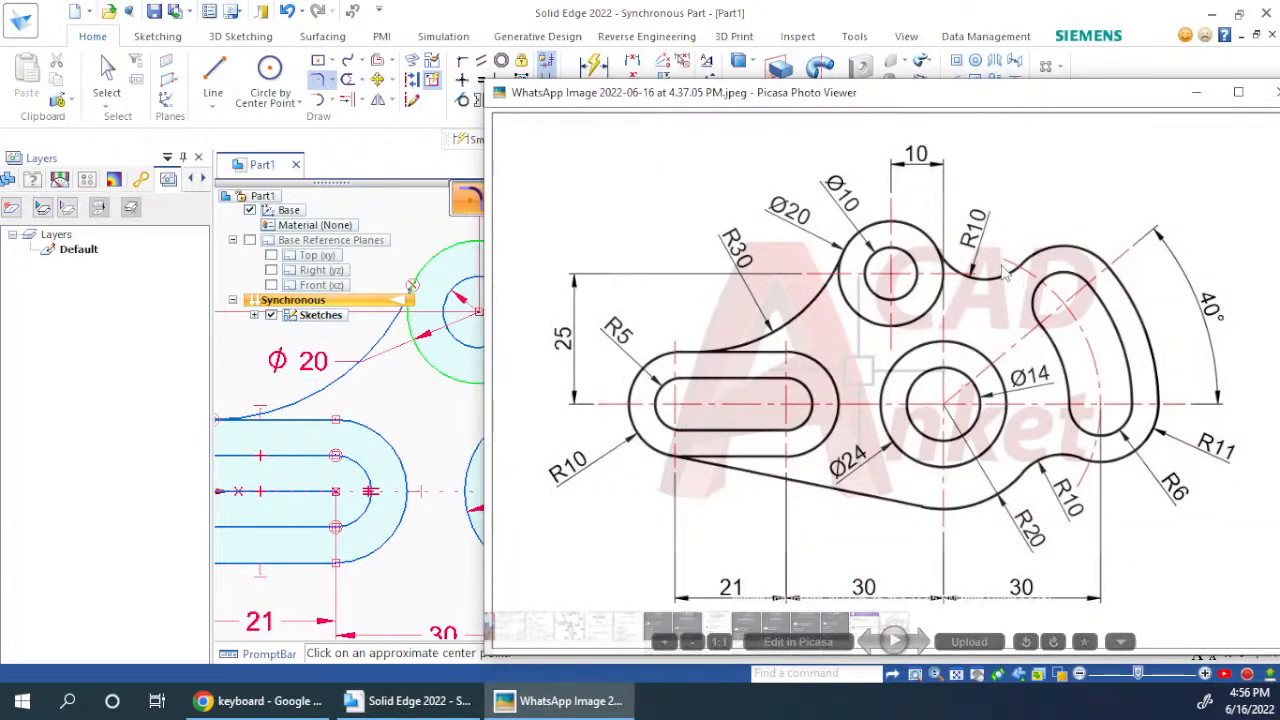
{"action": "key", "text": "alt+Tab"}
{"action": "left_click", "coordinate": [814, 206]}
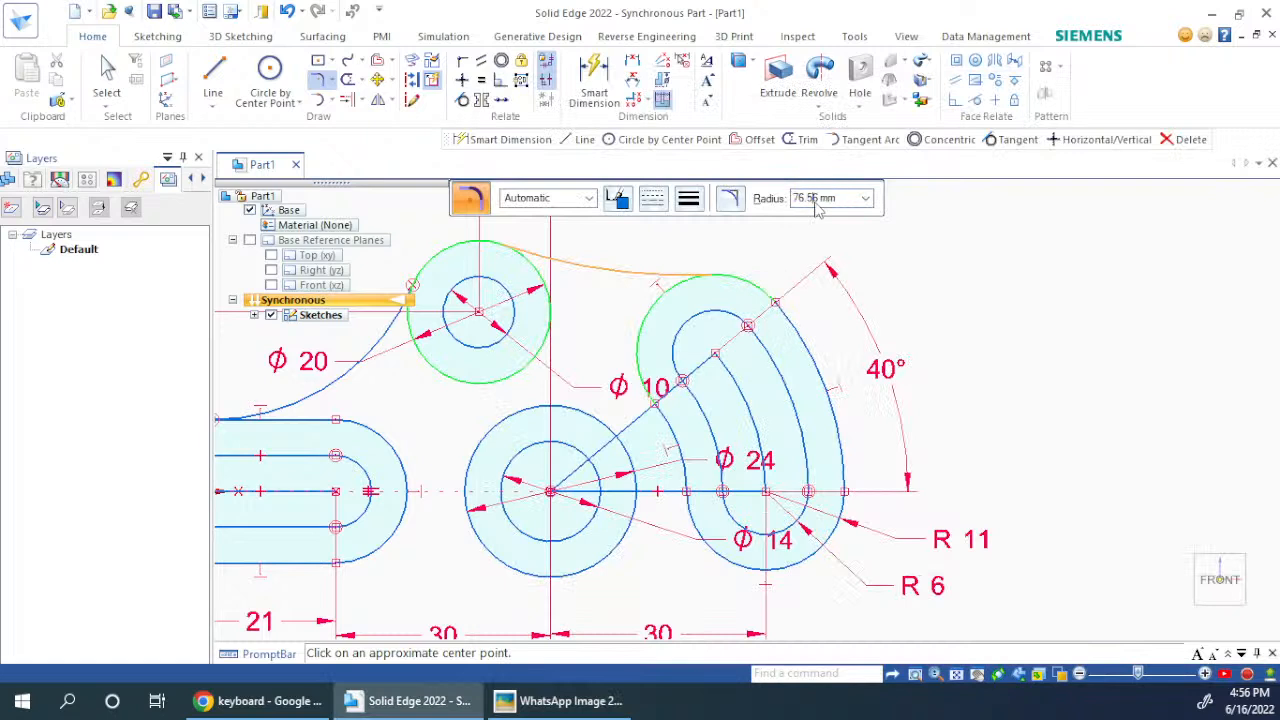
{"action": "key", "text": "Return"}
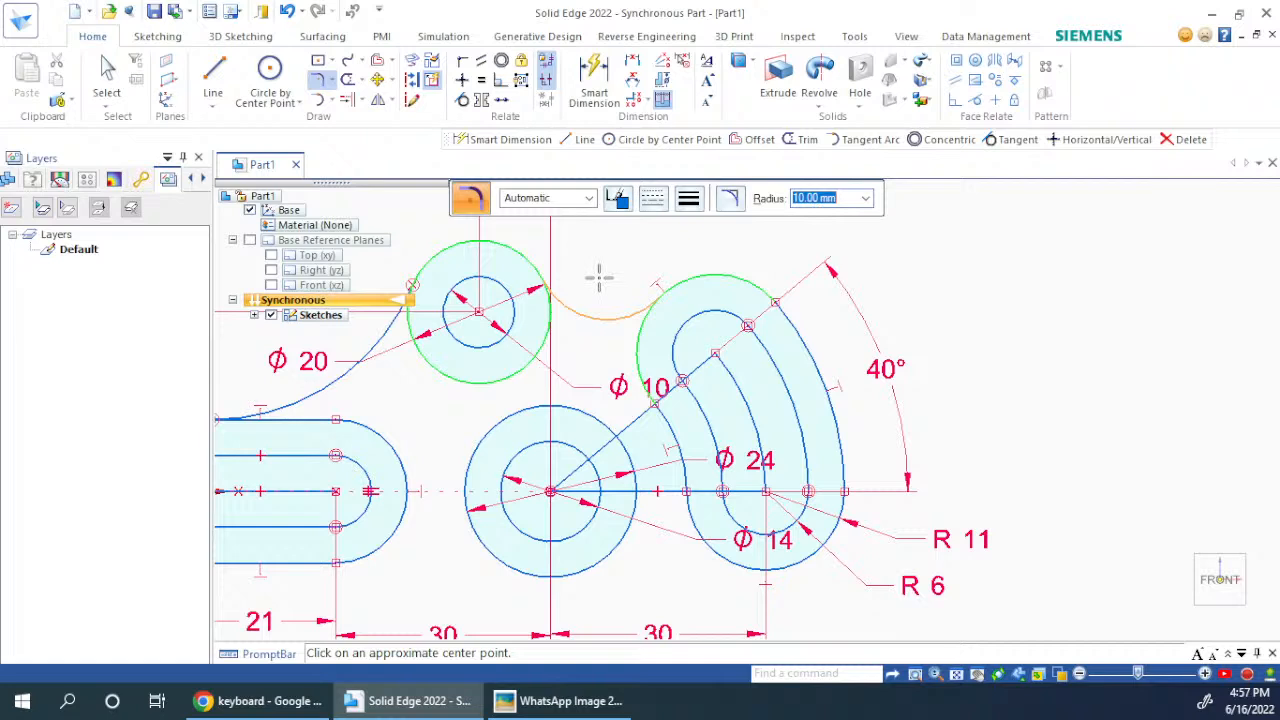
{"action": "left_click", "coordinate": [628, 254]}
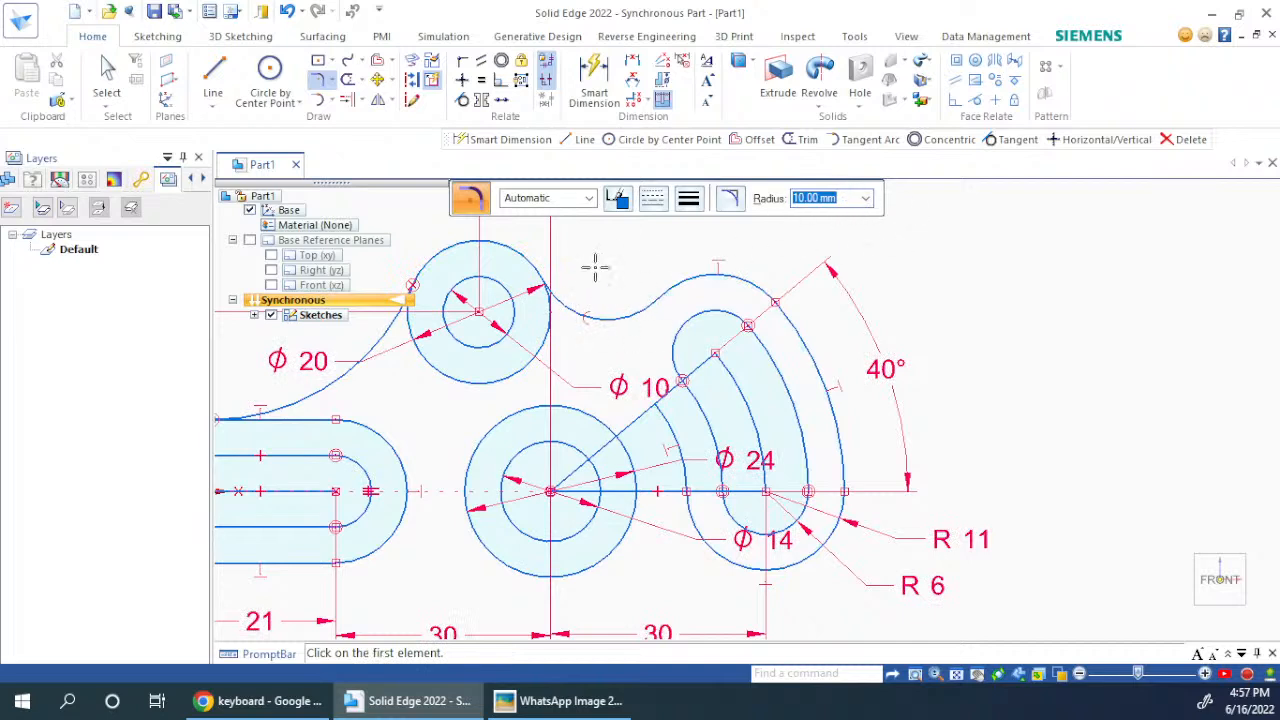
{"action": "key", "text": "Escape"}
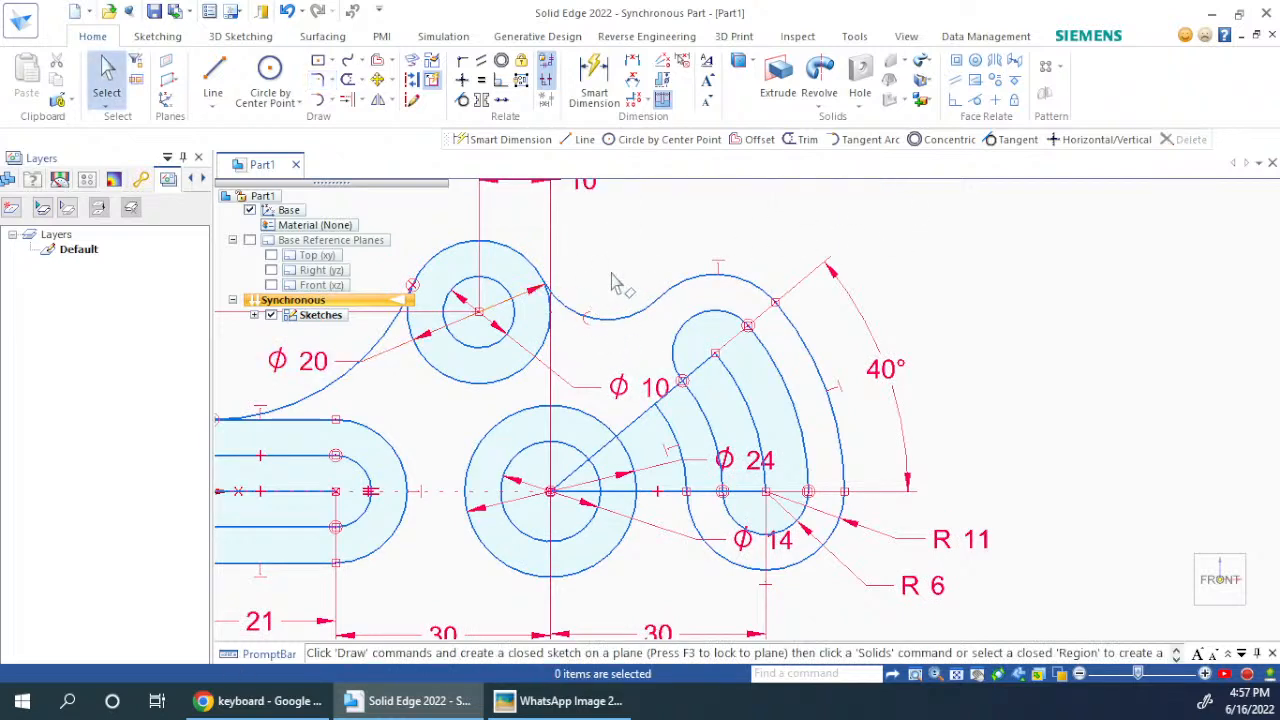
Step: Add a radius dimension of 10 mm to the fillet between the 20 mm circle and the curved slot
{"action": "scroll", "coordinate": [612, 395], "scroll_direction": "down", "scroll_amount": 2}
{"action": "scroll", "coordinate": [612, 395], "scroll_direction": "up", "scroll_amount": 2}
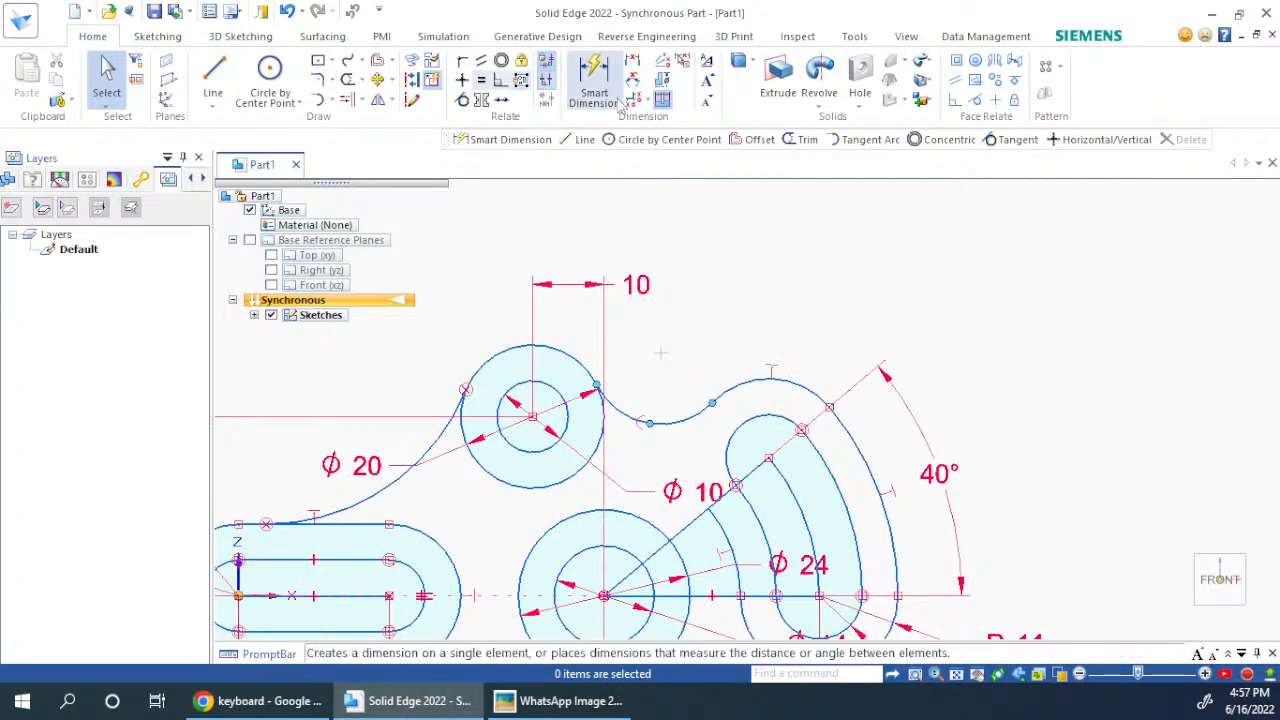
{"action": "left_click", "coordinate": [594, 80]}
{"action": "left_click", "coordinate": [666, 422]}
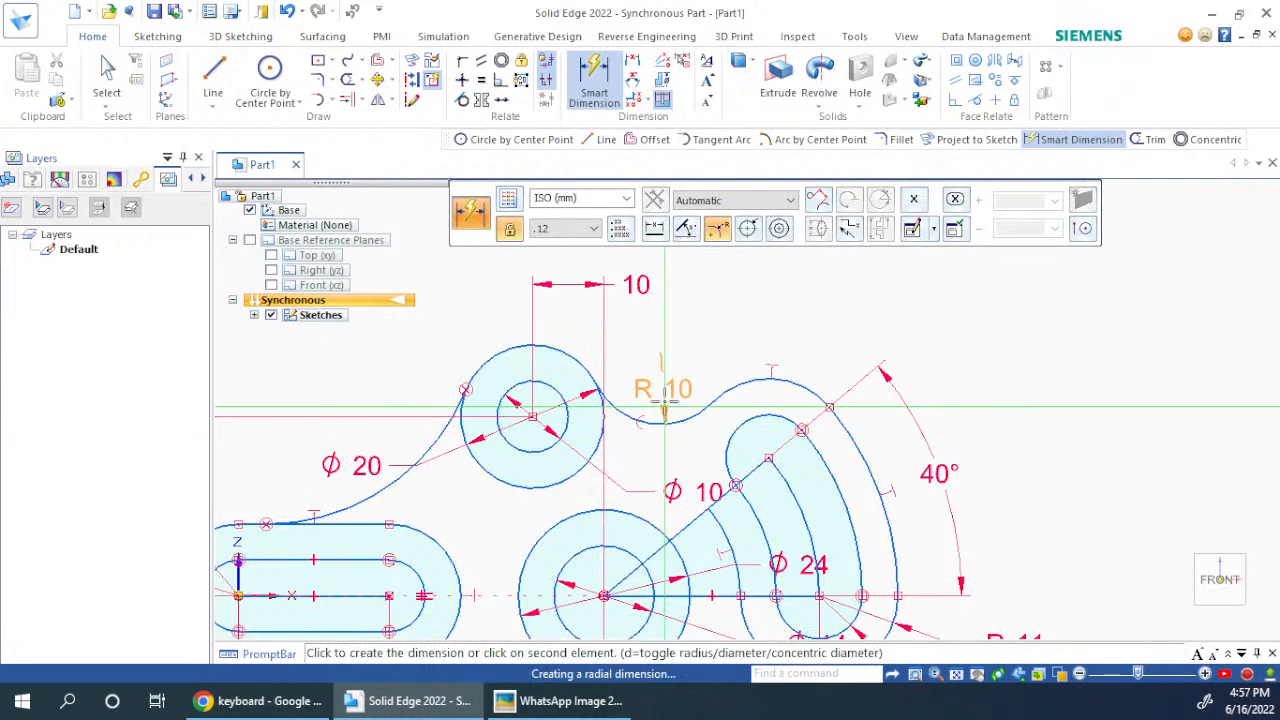
{"action": "left_click", "coordinate": [663, 392]}
{"action": "key", "text": "Return"}
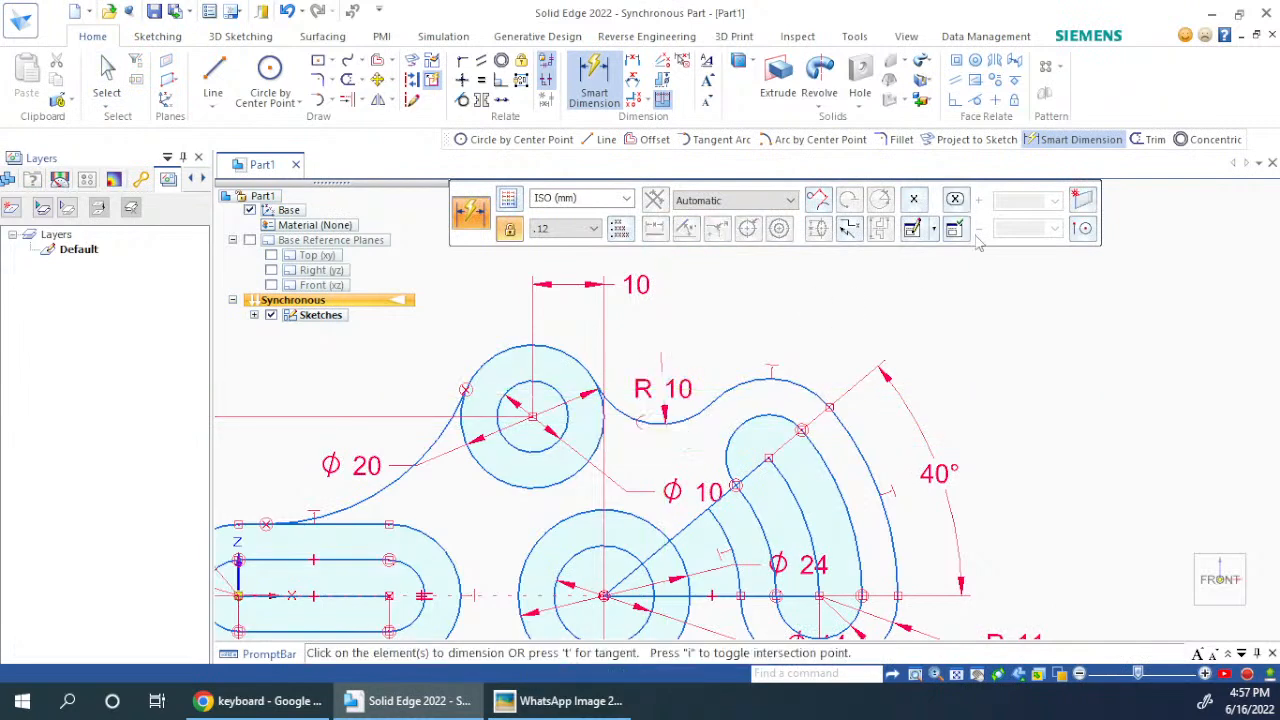
Step: Draw a centre-point arc below the 24 mm circle, centred on it, with about 20 mm radius and 93° sweep
{"action": "scroll", "coordinate": [788, 284], "scroll_direction": "down", "scroll_amount": 3}
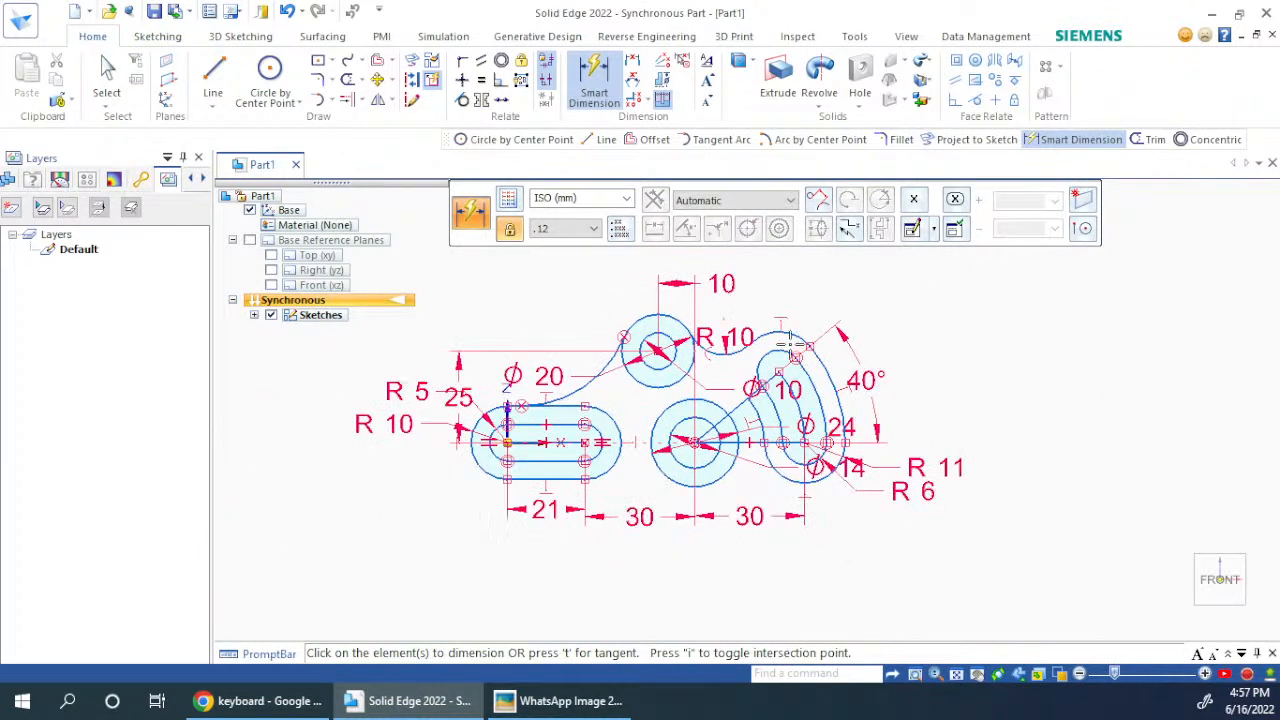
{"action": "scroll", "coordinate": [828, 456], "scroll_direction": "up", "scroll_amount": 2}
{"action": "key", "text": "alt+Tab"}
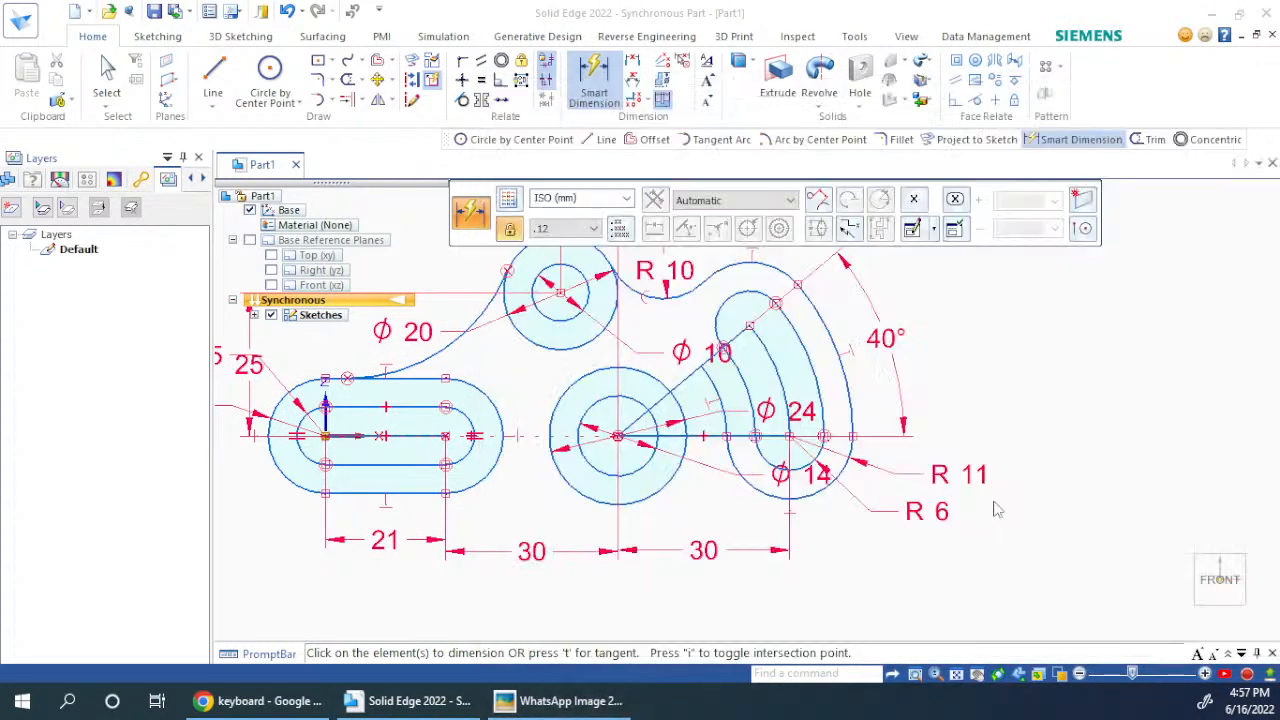
{"action": "key", "text": "alt+Tab"}
{"action": "key", "text": "alt+Tab"}
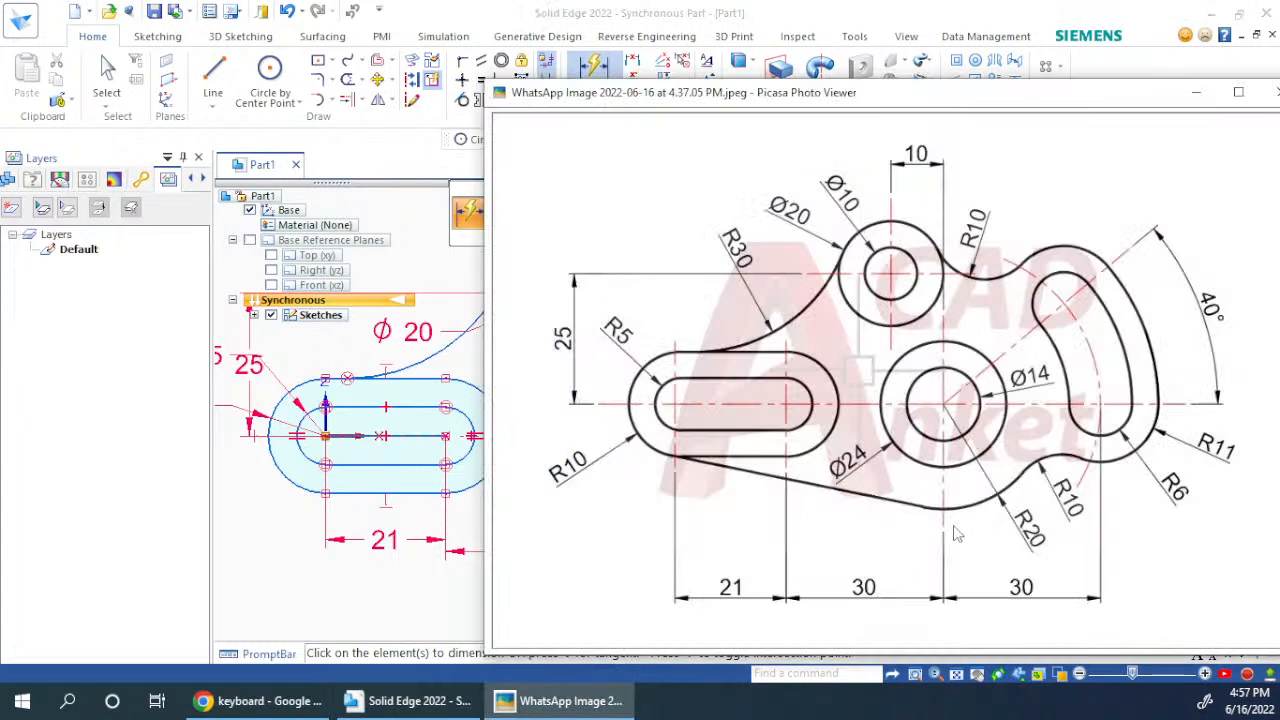
{"action": "key", "text": "alt+Tab"}
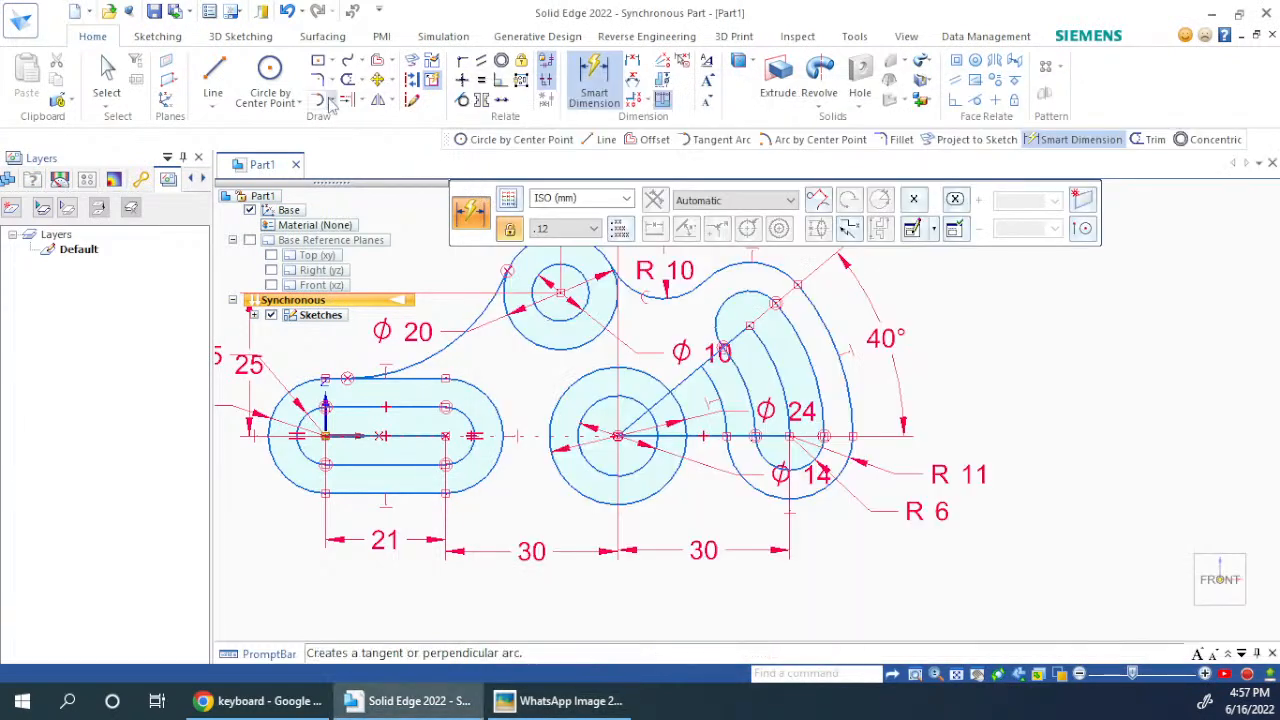
{"action": "left_click", "coordinate": [331, 104]}
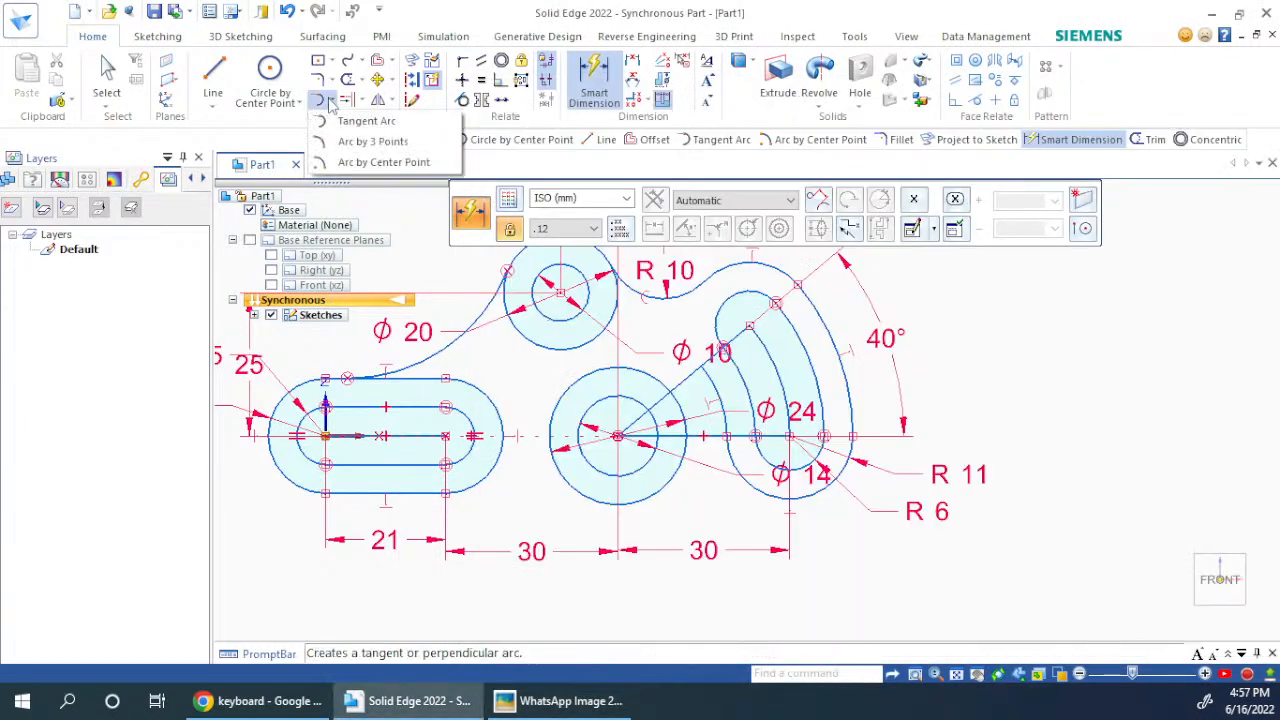
{"action": "left_click", "coordinate": [365, 162]}
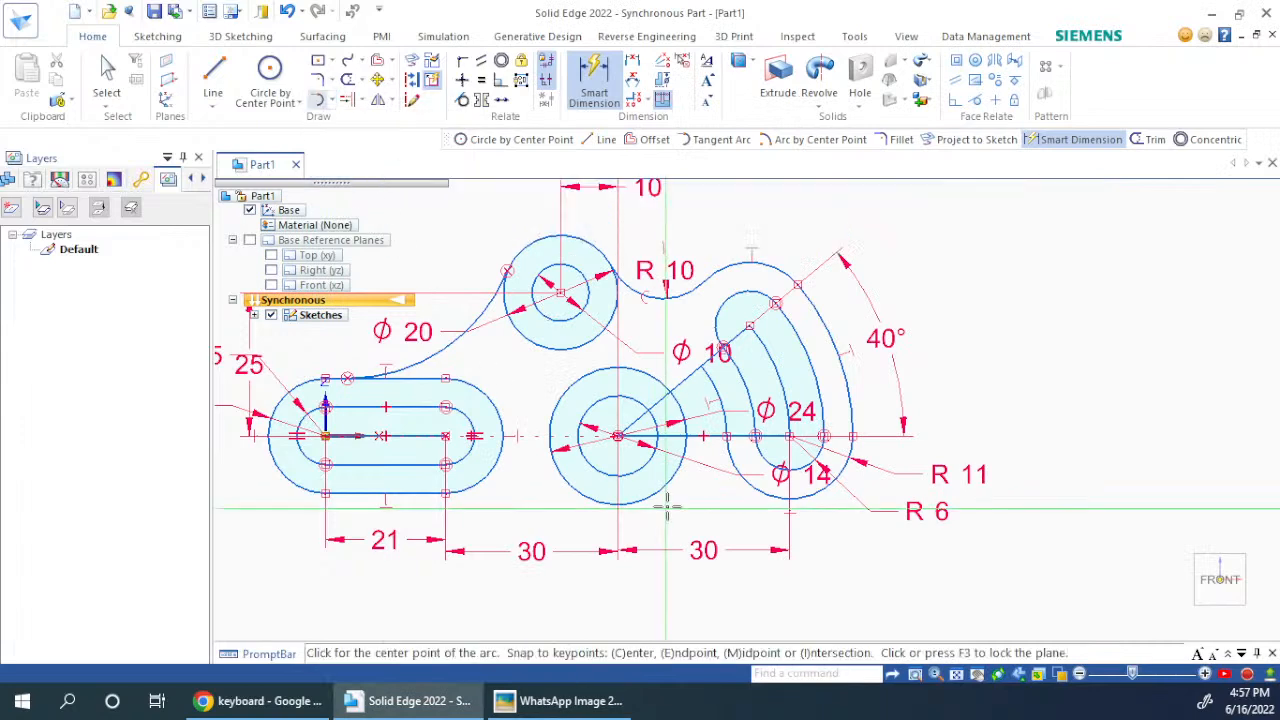
{"action": "left_click", "coordinate": [618, 436]}
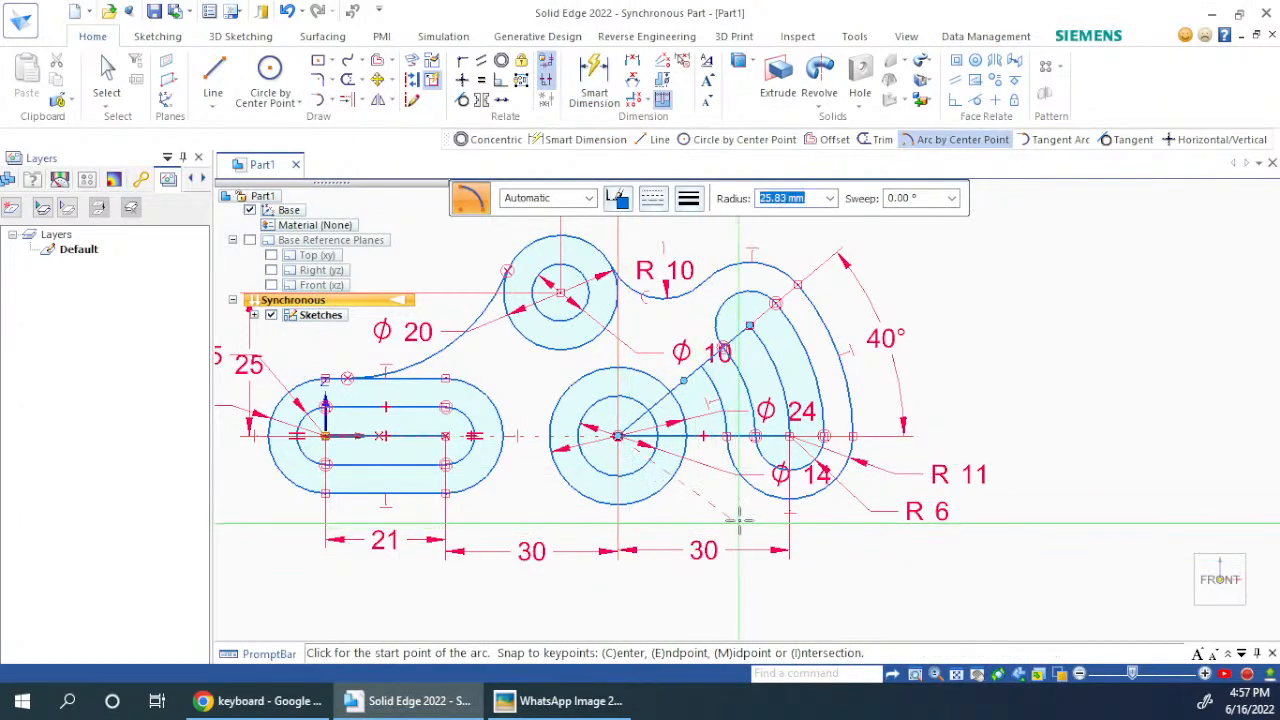
{"action": "left_click", "coordinate": [716, 495]}
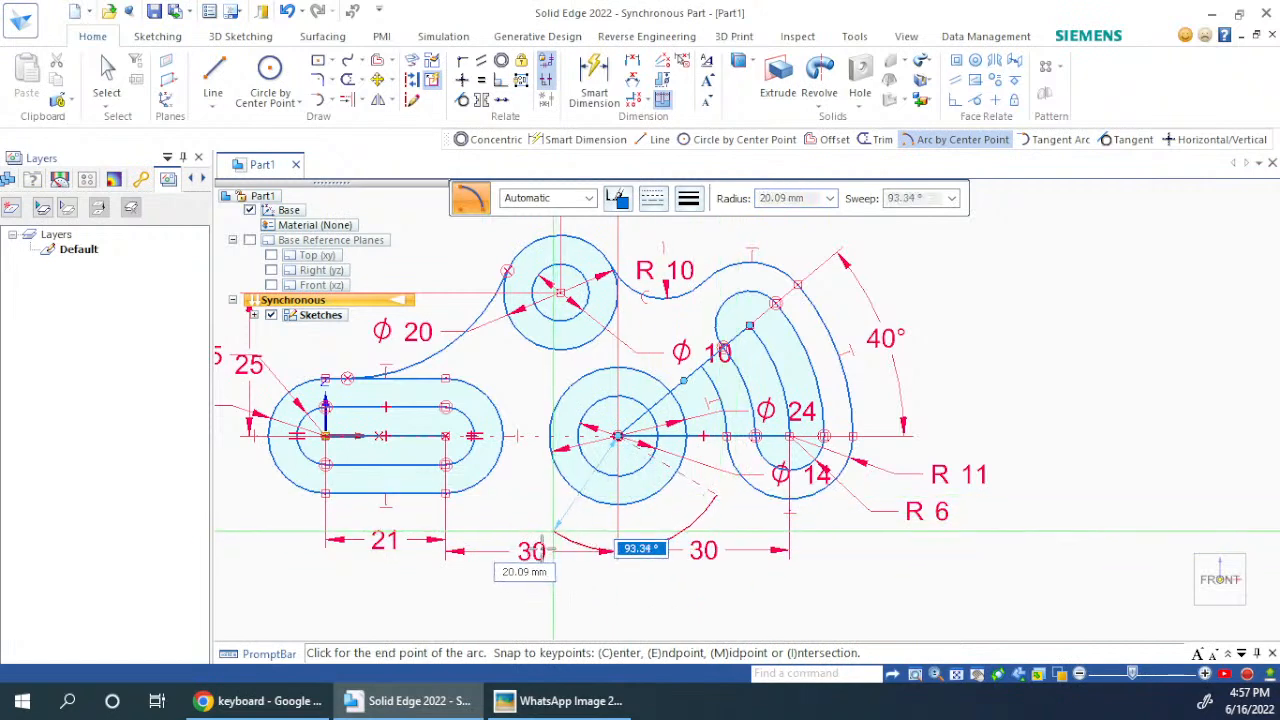
{"action": "left_click", "coordinate": [553, 531]}
{"action": "key", "text": "Escape"}
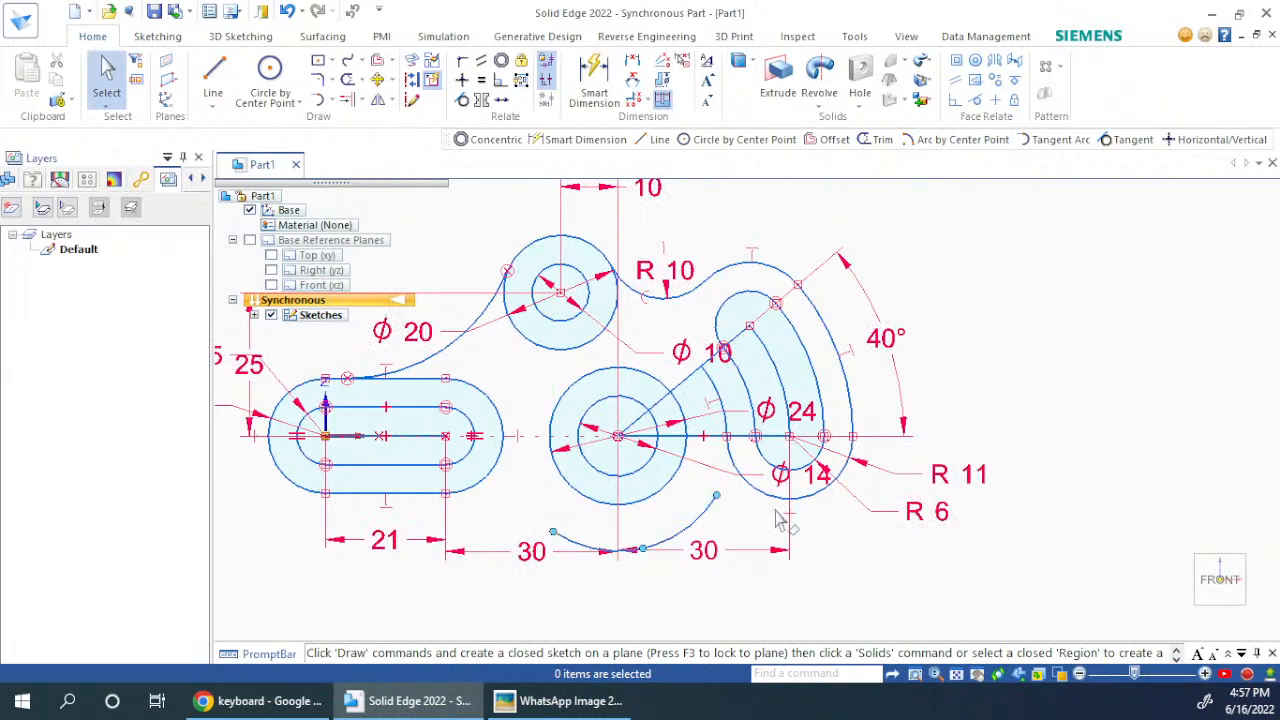
Step: Add a 10 mm fillet between the large lower arc and the lower end arc of the curved slot's outer outline
{"action": "left_click", "coordinate": [318, 80]}
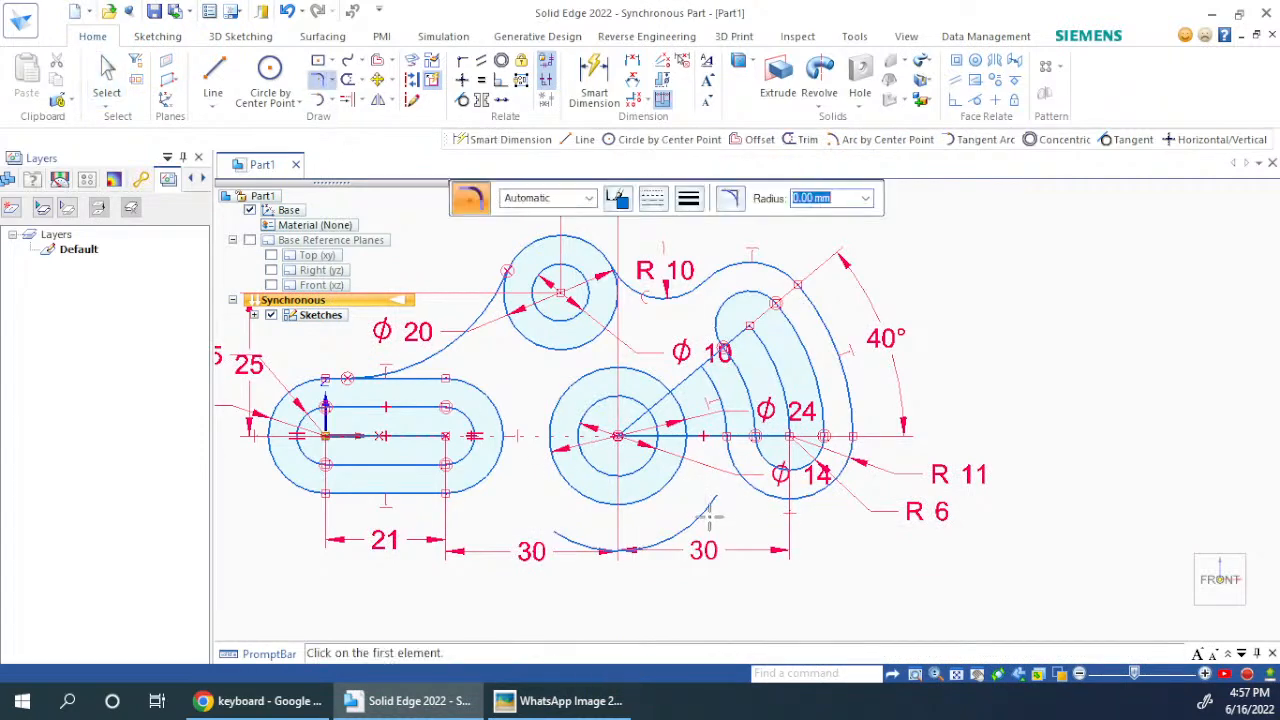
{"action": "left_click", "coordinate": [705, 515]}
{"action": "left_click", "coordinate": [757, 490]}
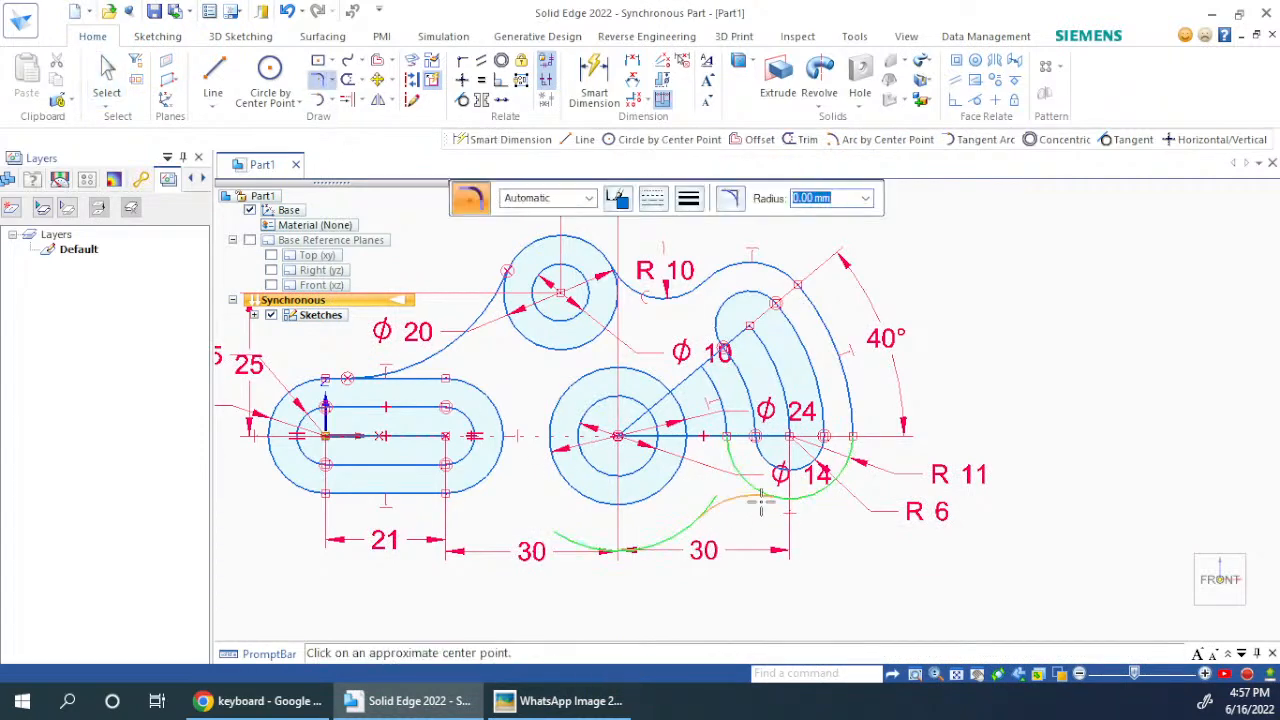
{"action": "key", "text": "alt+Tab"}
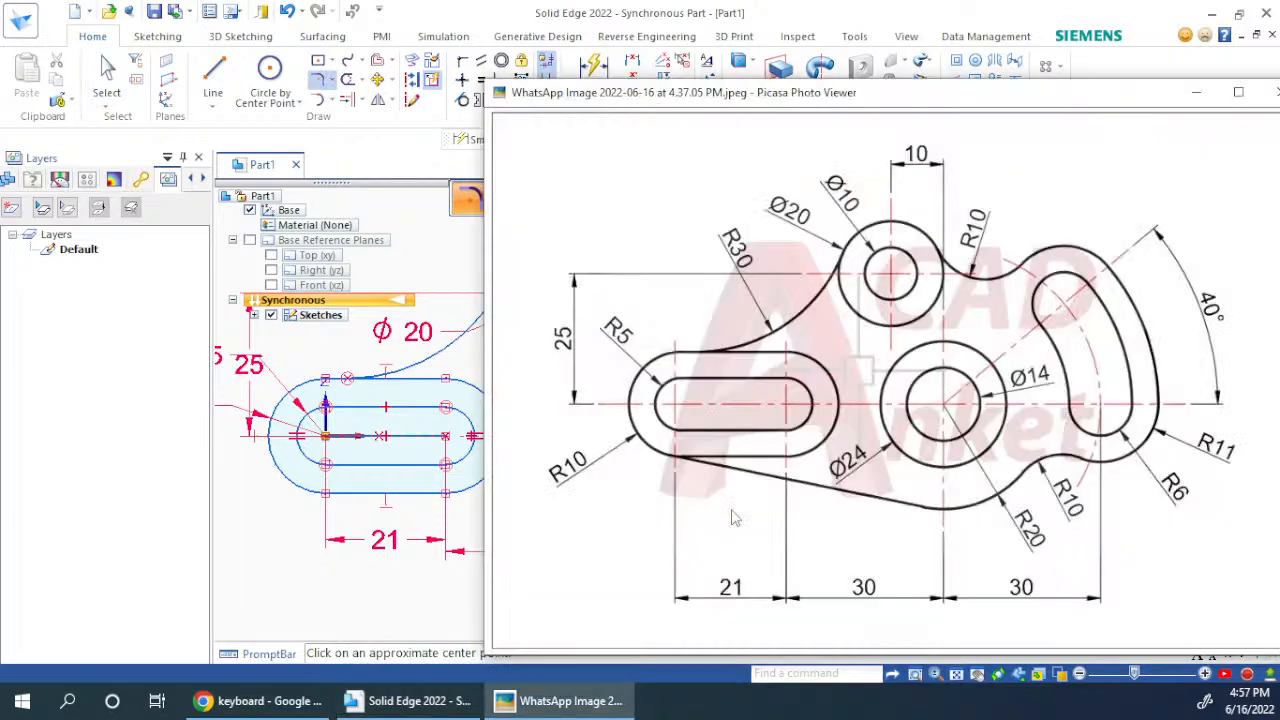
{"action": "key", "text": "alt+Tab"}
{"action": "left_click", "coordinate": [808, 198]}
{"action": "type", "text": "10"}
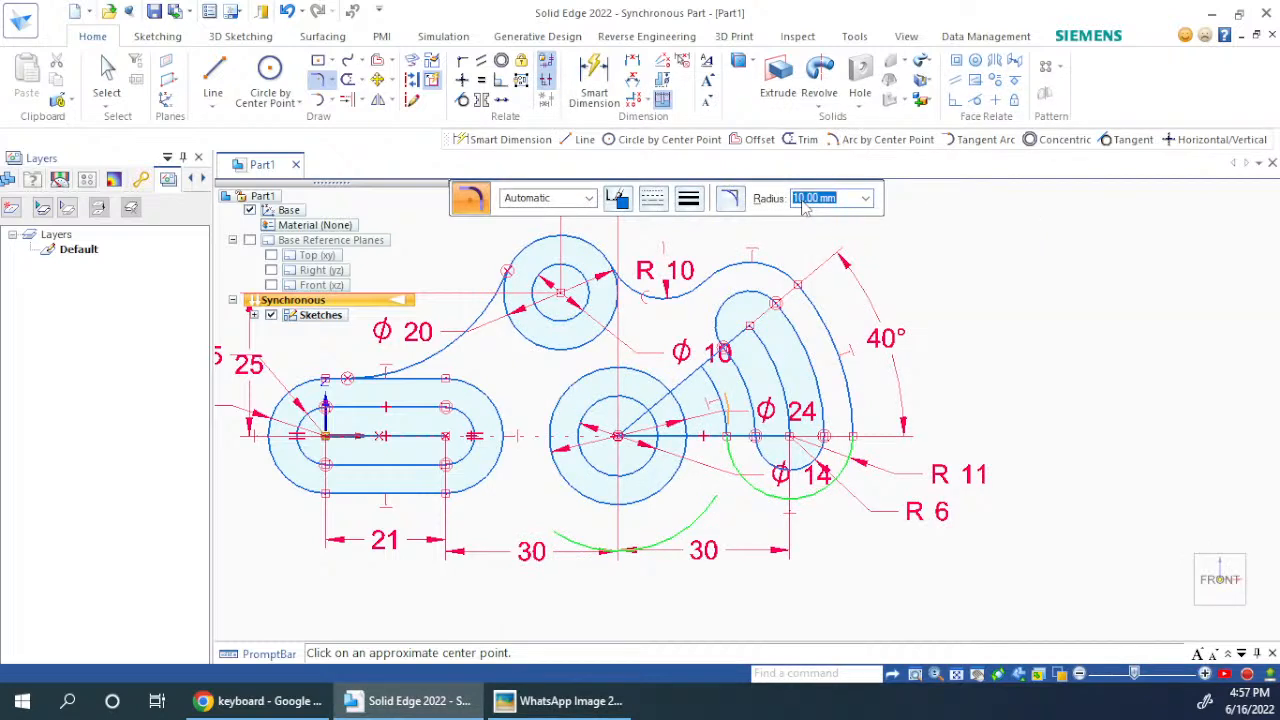
{"action": "left_click", "coordinate": [746, 517]}
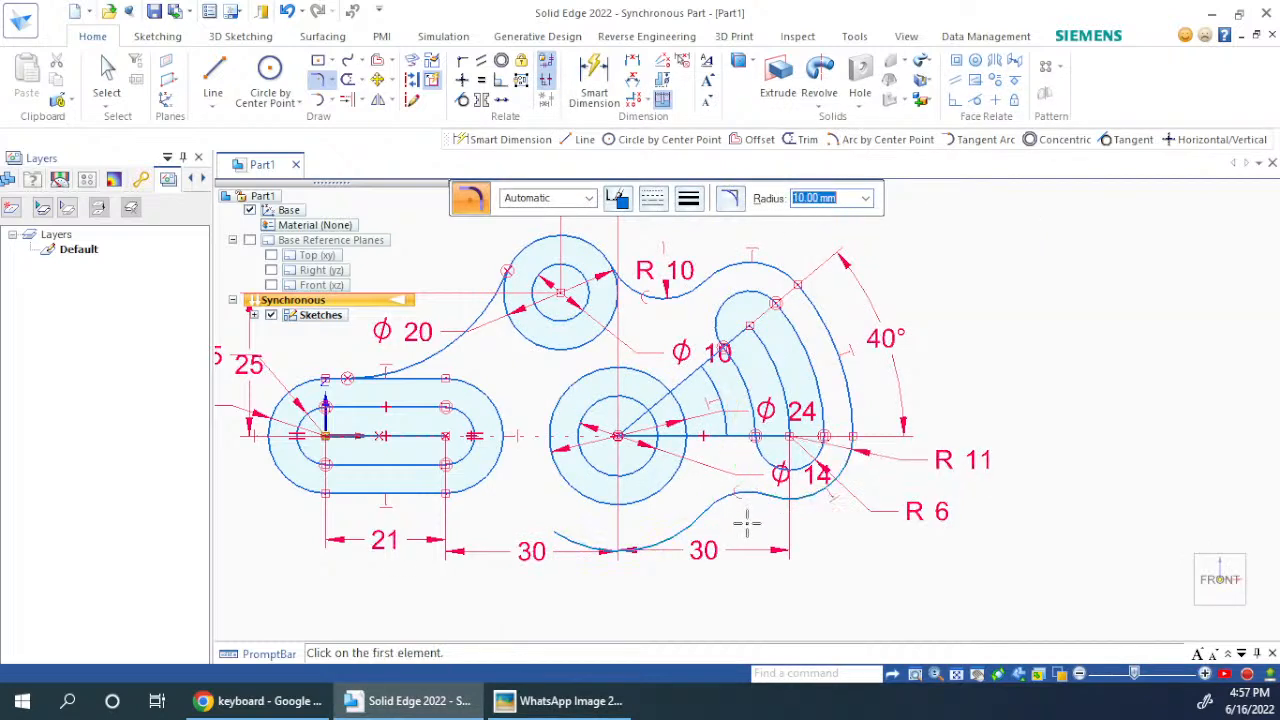
Step: Delete the 19 mm radius helper arc between the horizontal and inclined centre lines of the curved slot
{"action": "key", "text": "Escape"}
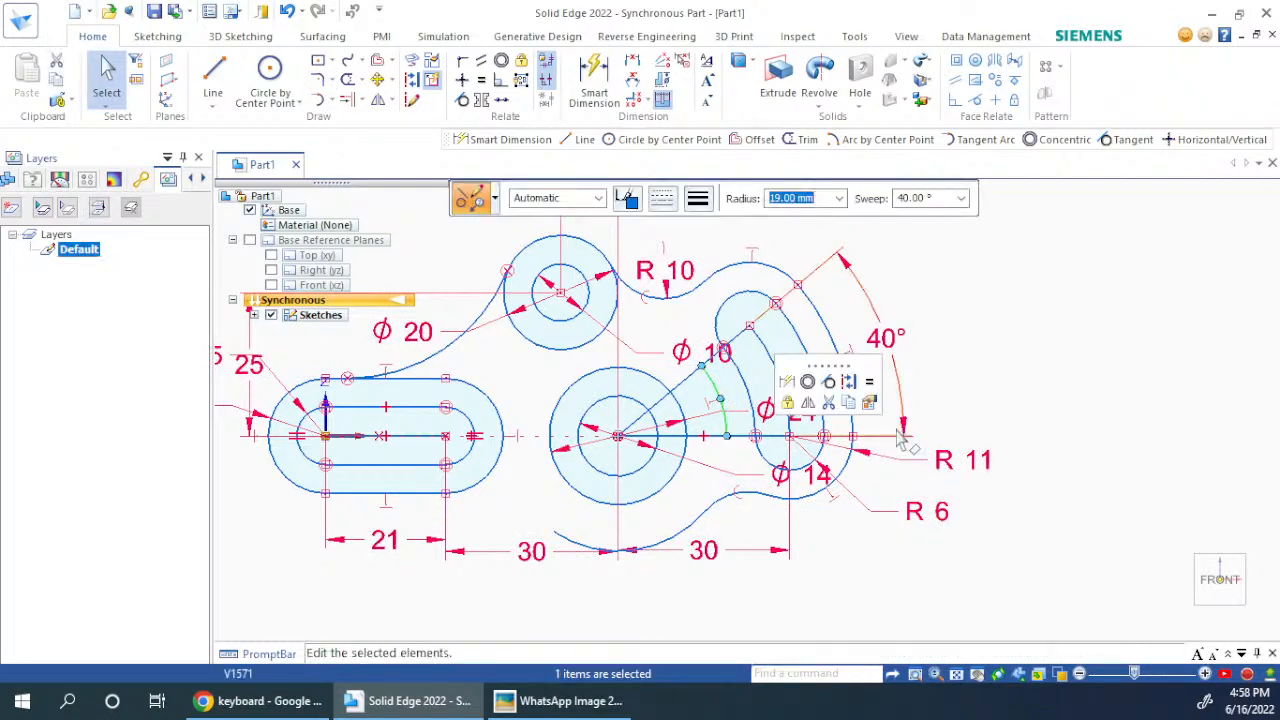
{"action": "key", "text": "Delete"}
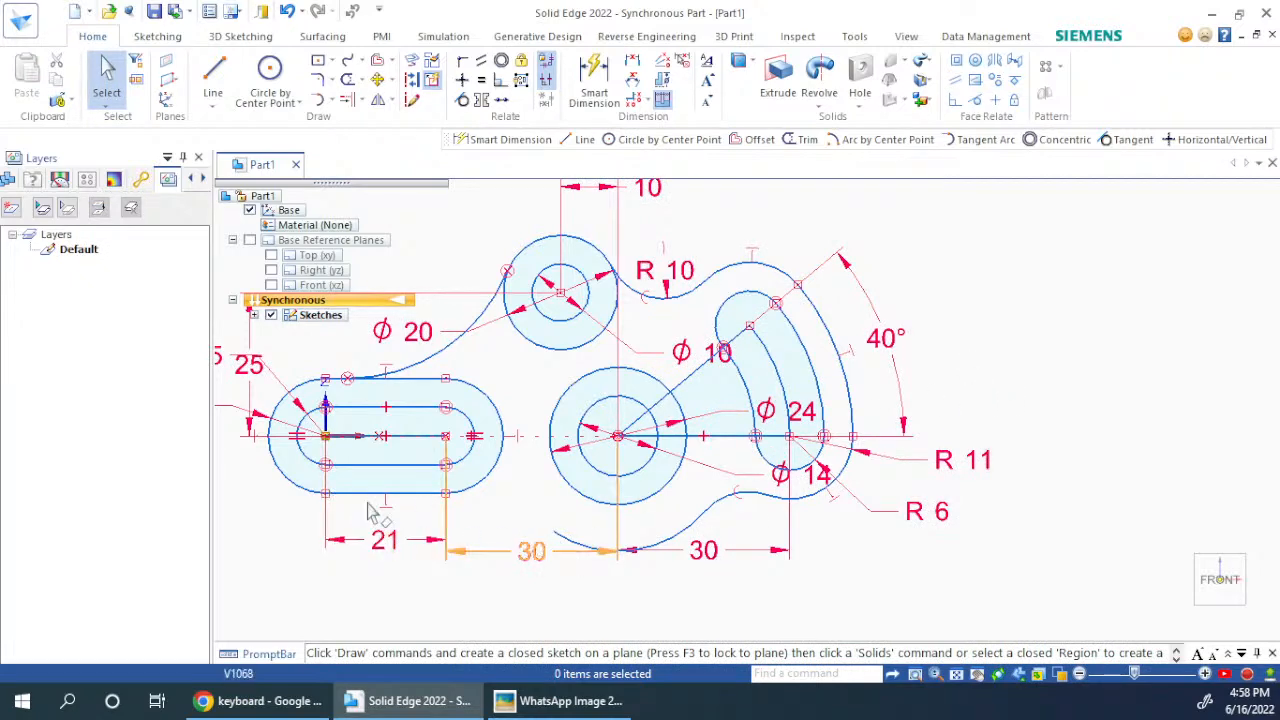
Step: Draw a line from the free end of the large lower arc to the lower part of the horizontal slot's outer end arc
{"action": "key", "text": "alt+Tab"}
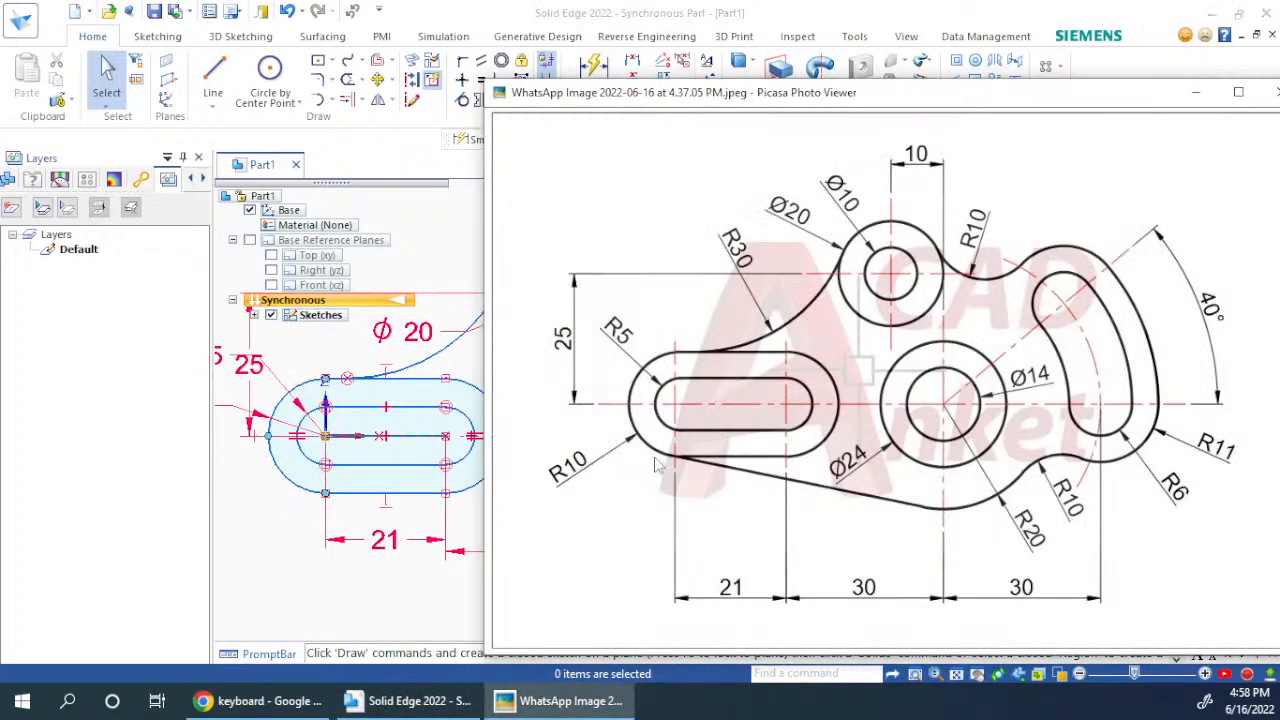
{"action": "key", "text": "alt+Tab"}
{"action": "left_click", "coordinate": [213, 70]}
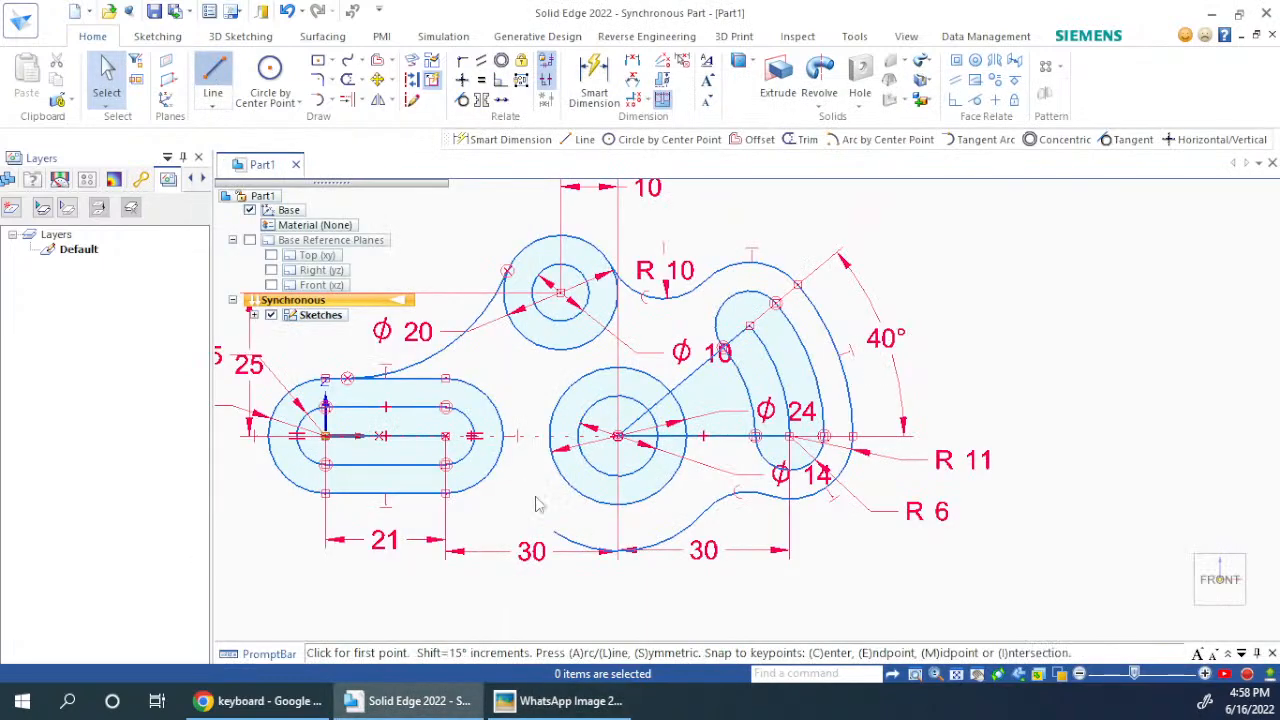
{"action": "left_click", "coordinate": [287, 503]}
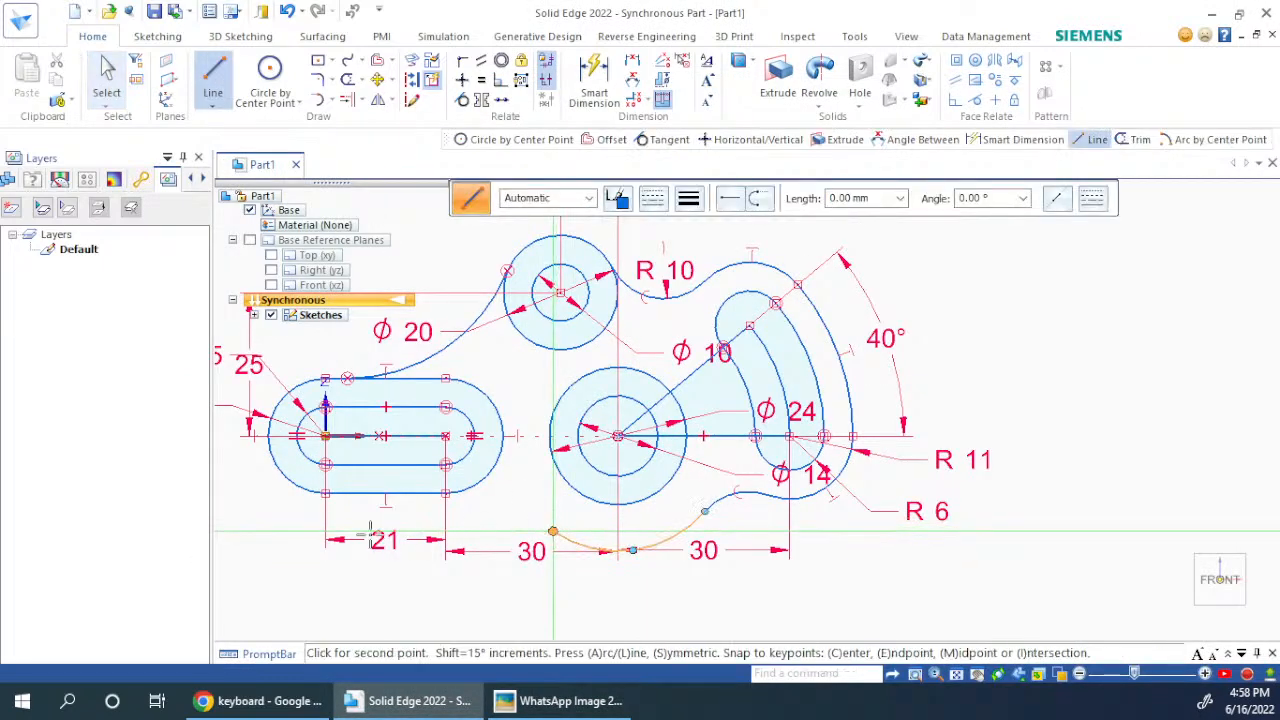
{"action": "left_click", "coordinate": [298, 491]}
{"action": "key", "text": "Escape"}
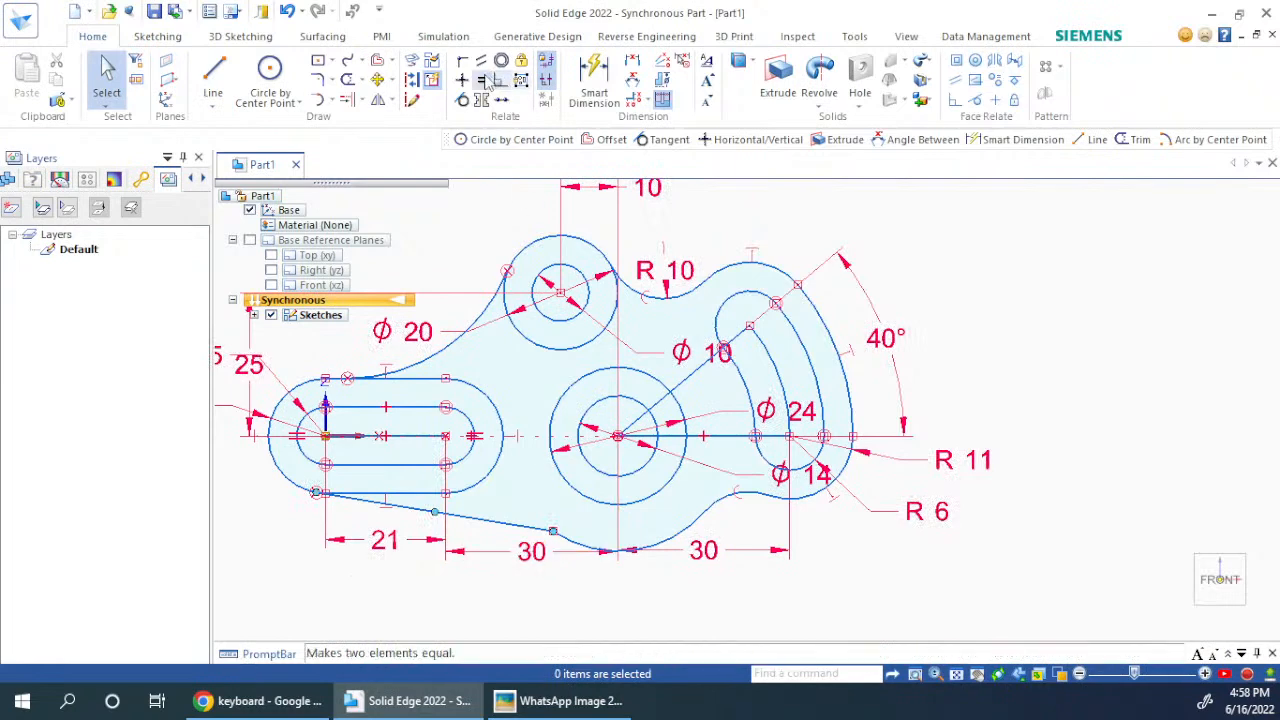
Step: Apply a tangent relation between the lower sloping line and the large lower arc
{"action": "left_click", "coordinate": [462, 101]}
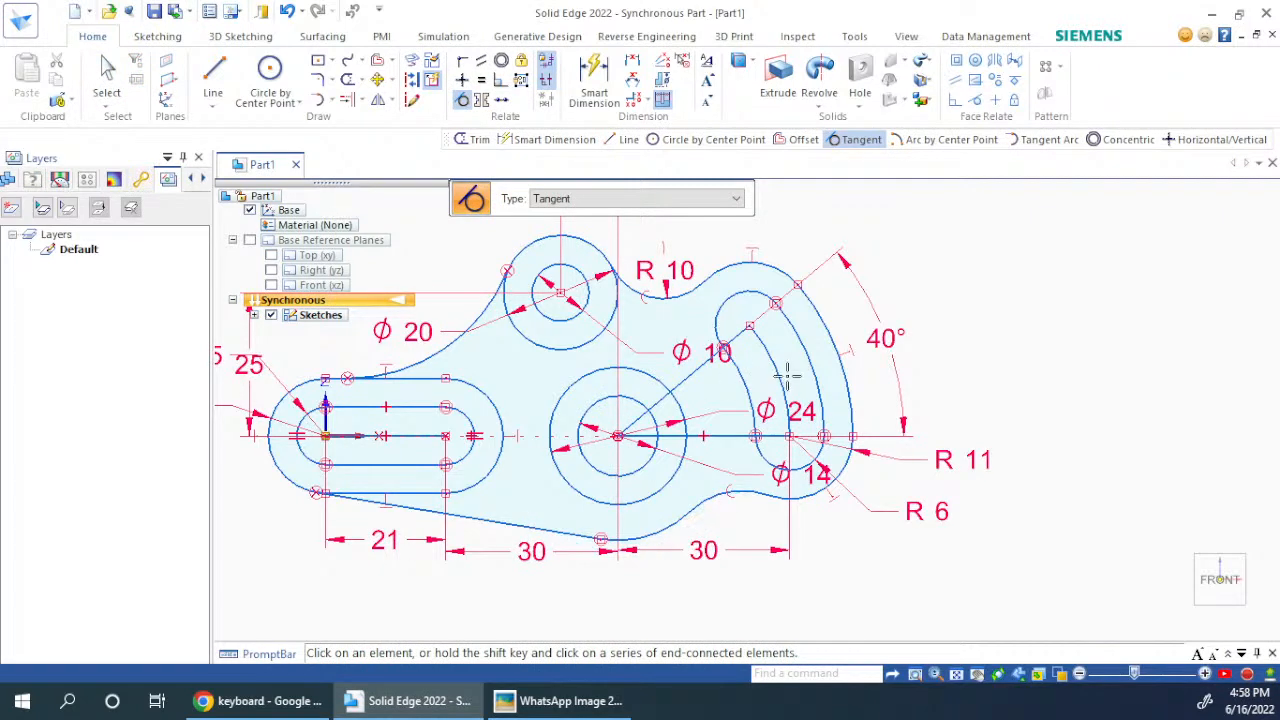
{"action": "key", "text": "Escape"}
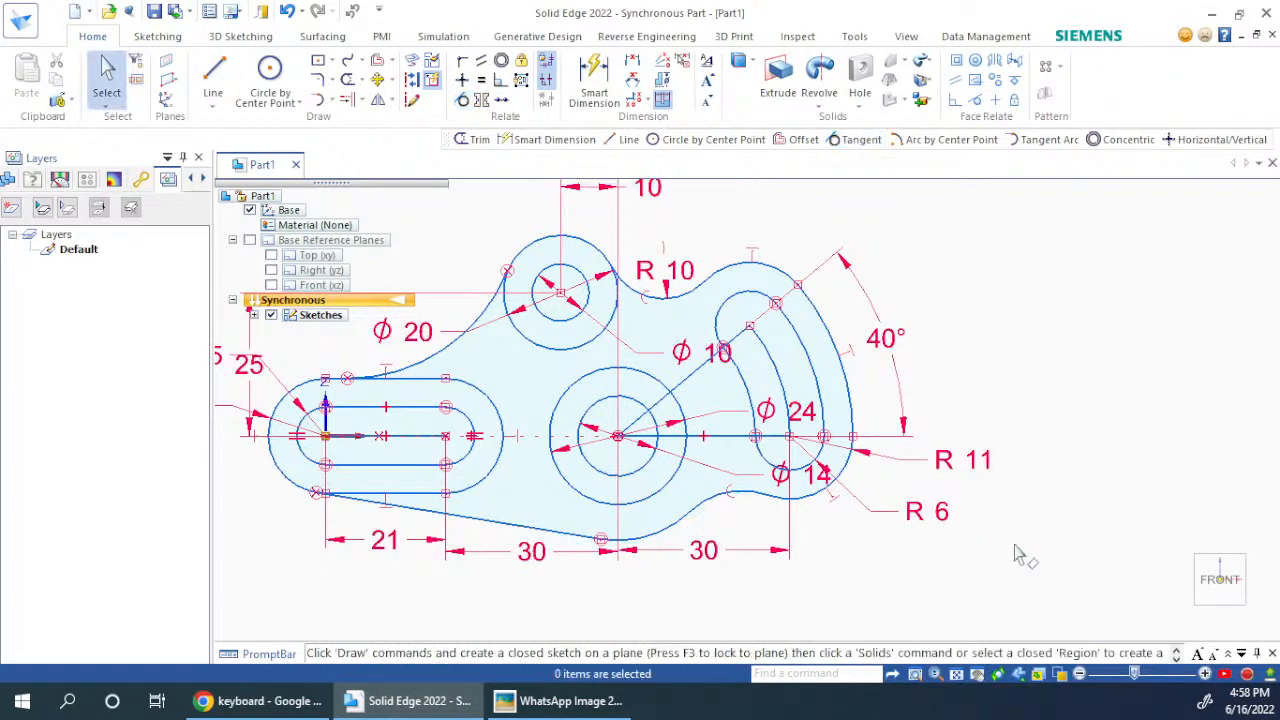
Step: Compare the sketch with the reference drawing to check for missing dimensions, especially on the large lower arc
{"action": "key", "text": "alt+Tab"}
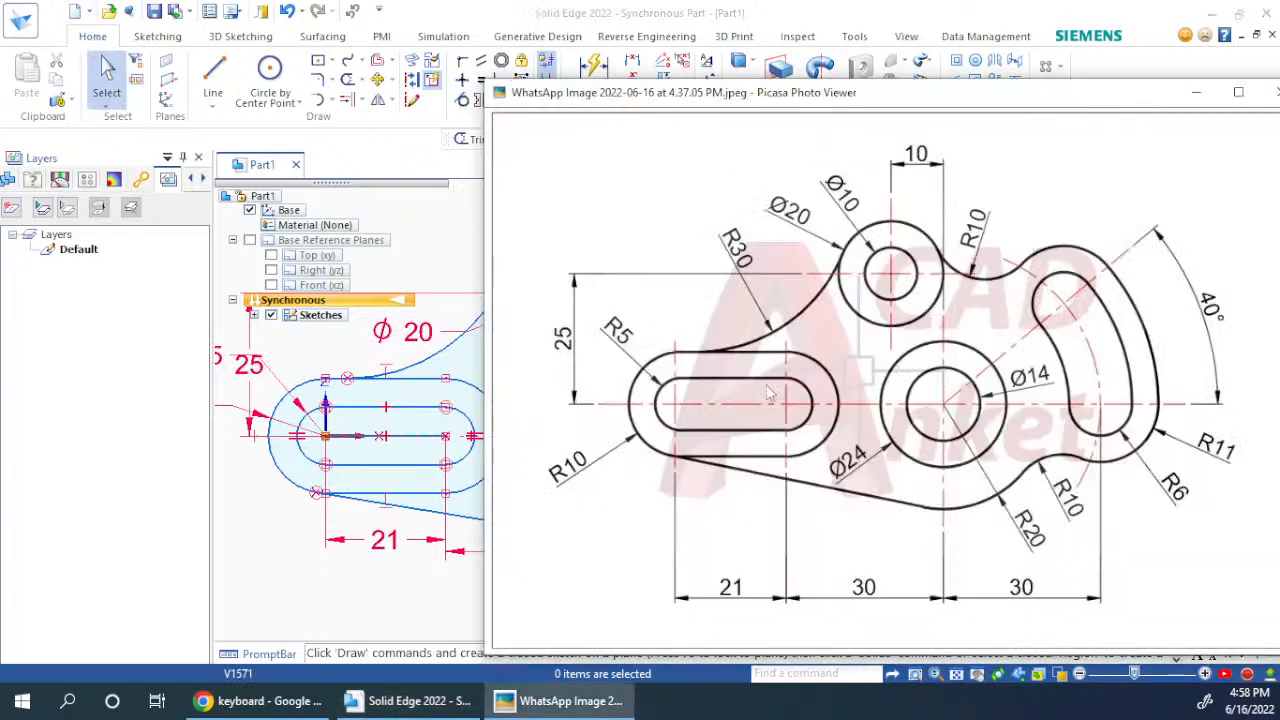
{"action": "key", "text": "alt+Tab"}
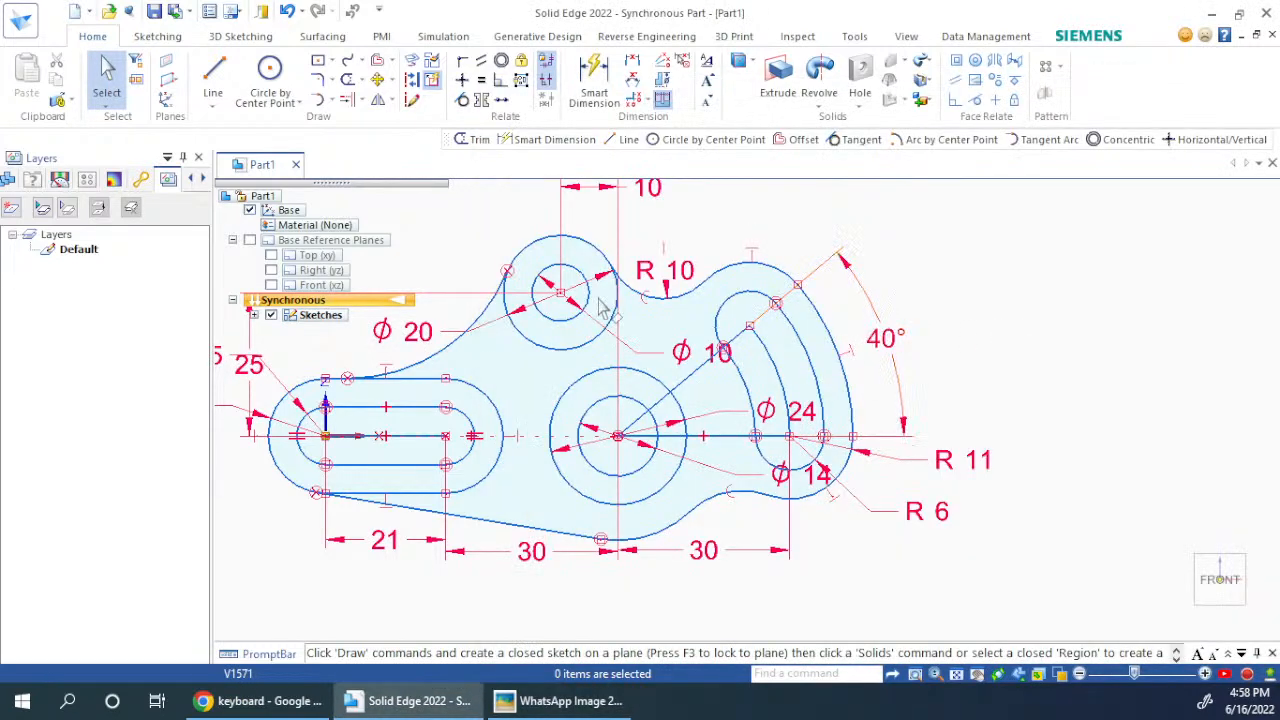
{"action": "scroll", "coordinate": [618, 458], "scroll_direction": "down", "scroll_amount": 2}
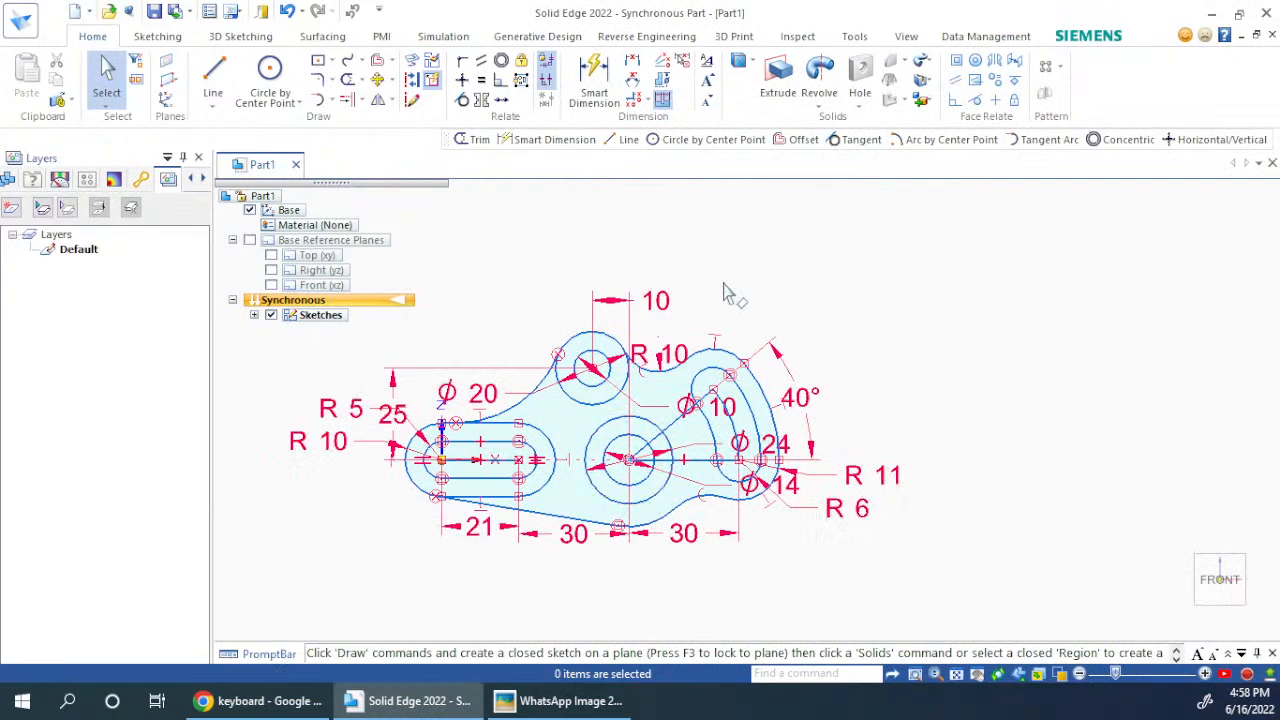
{"action": "scroll", "coordinate": [728, 290], "scroll_direction": "up", "scroll_amount": 1}
{"action": "scroll", "coordinate": [909, 294], "scroll_direction": "down", "scroll_amount": 1}
{"action": "scroll", "coordinate": [430, 368], "scroll_direction": "up", "scroll_amount": 1}
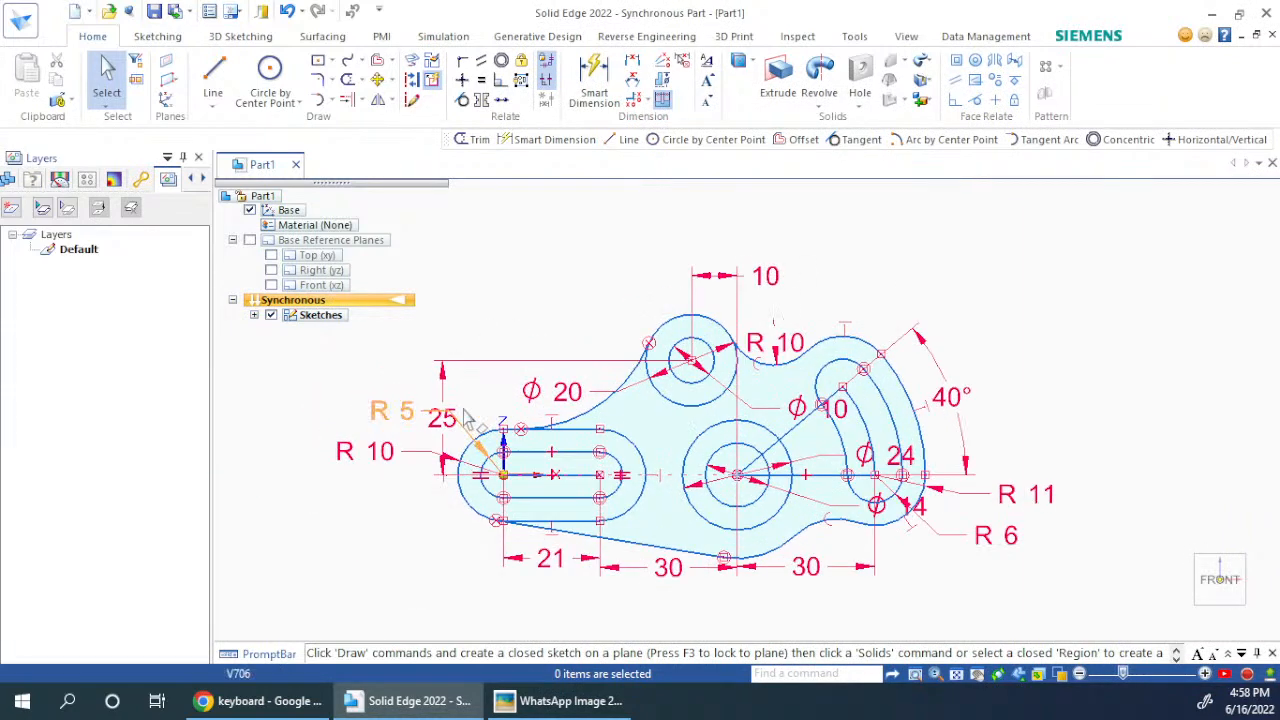
{"action": "key", "text": "alt+Tab"}
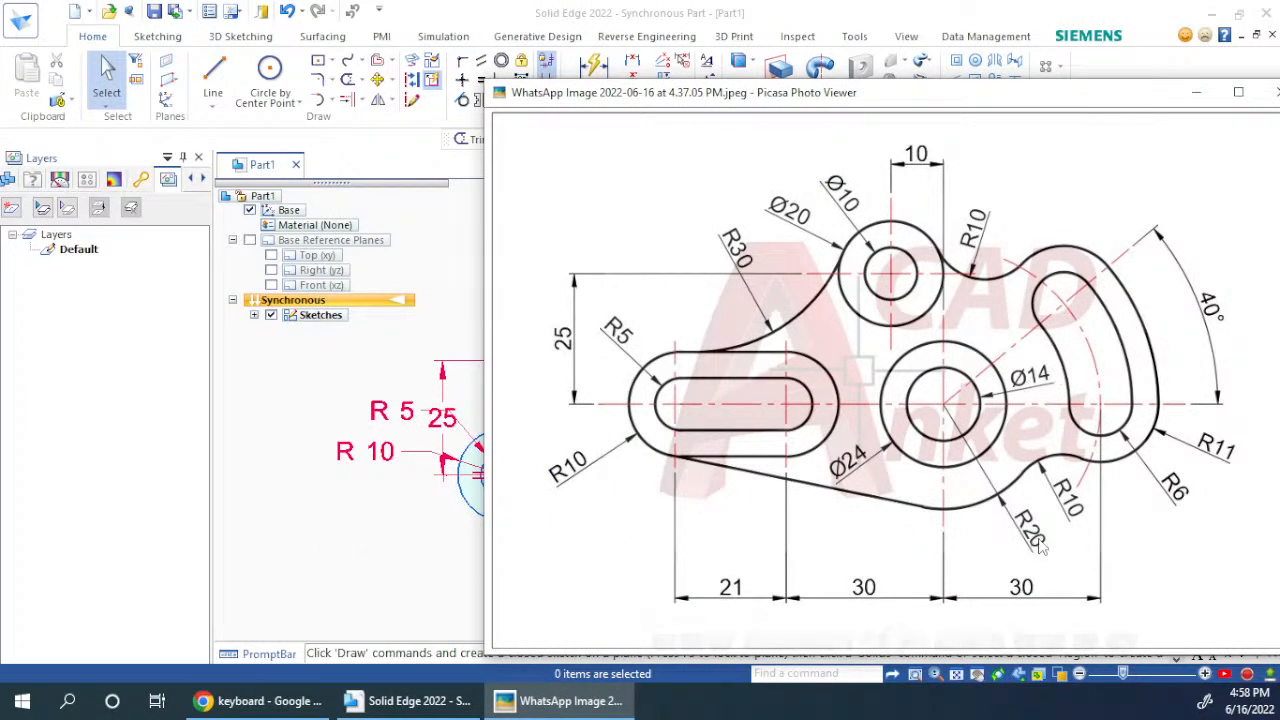
{"action": "left_click", "coordinate": [400, 563]}
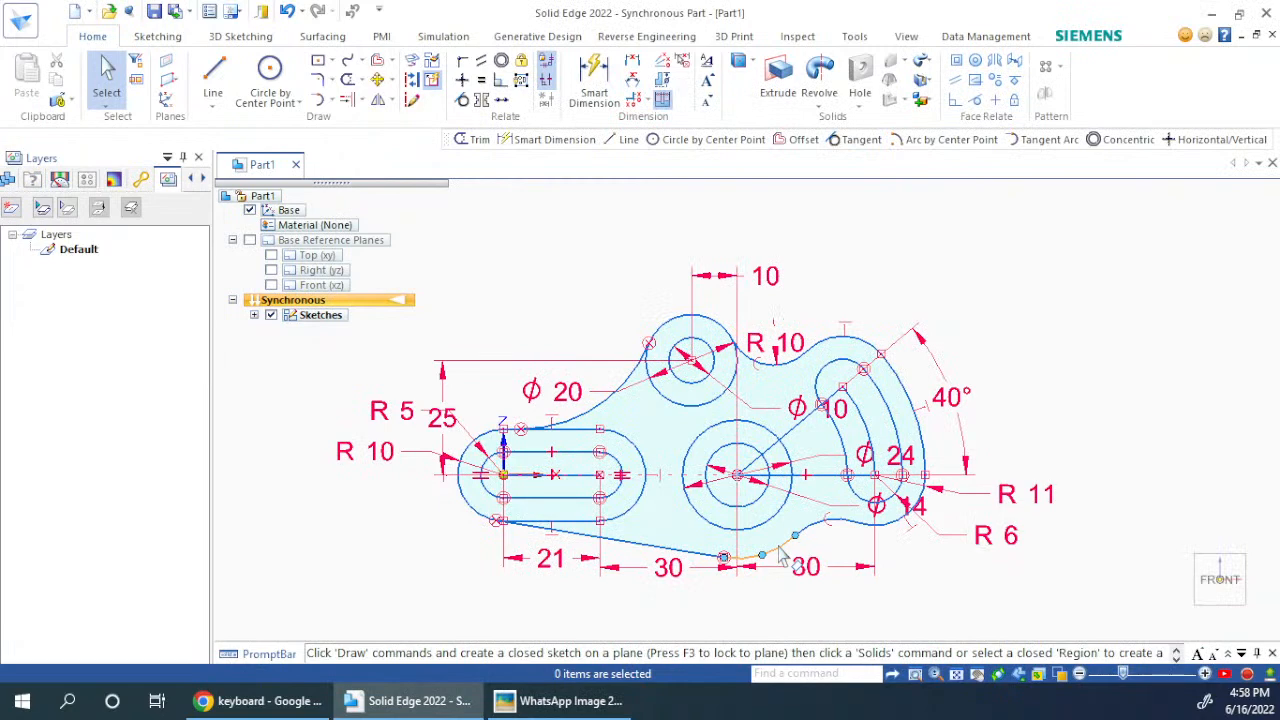
{"action": "key", "text": "alt+Tab"}
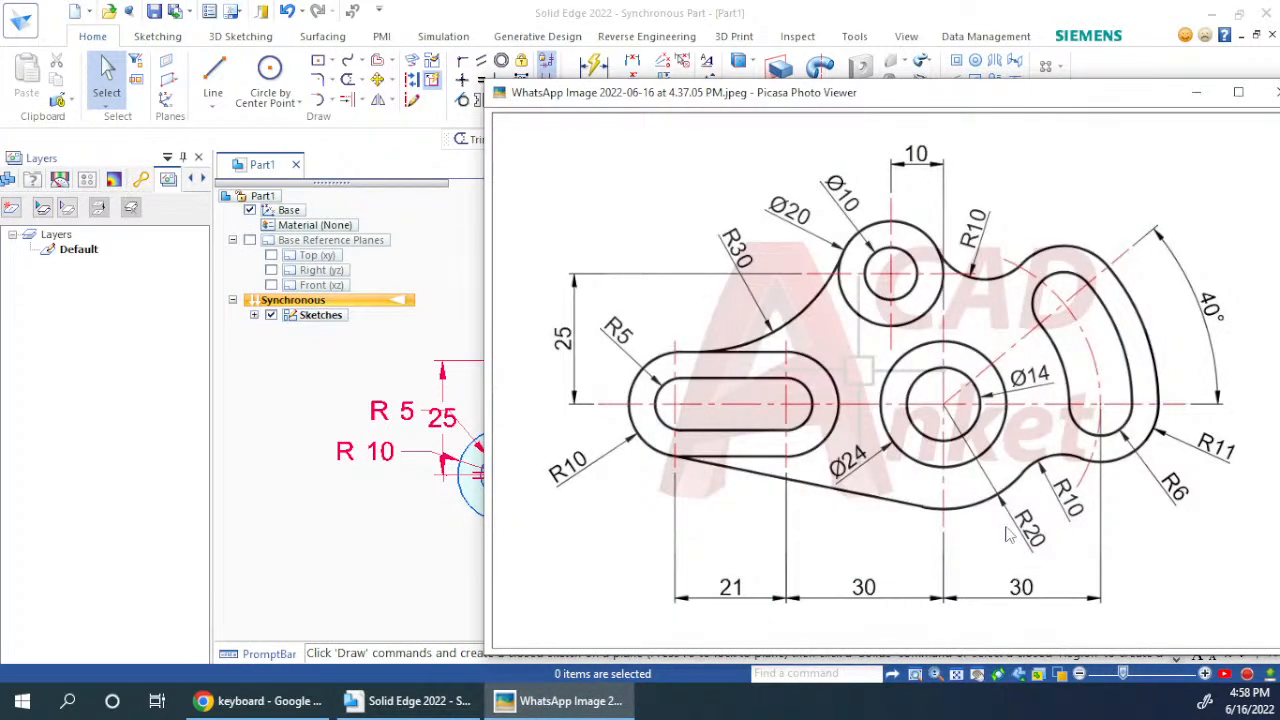
{"action": "key", "text": "alt+Tab"}
Step: Add a radius dimension of 20 mm to the large lower arc, placed below the profile
{"action": "left_click", "coordinate": [594, 78]}
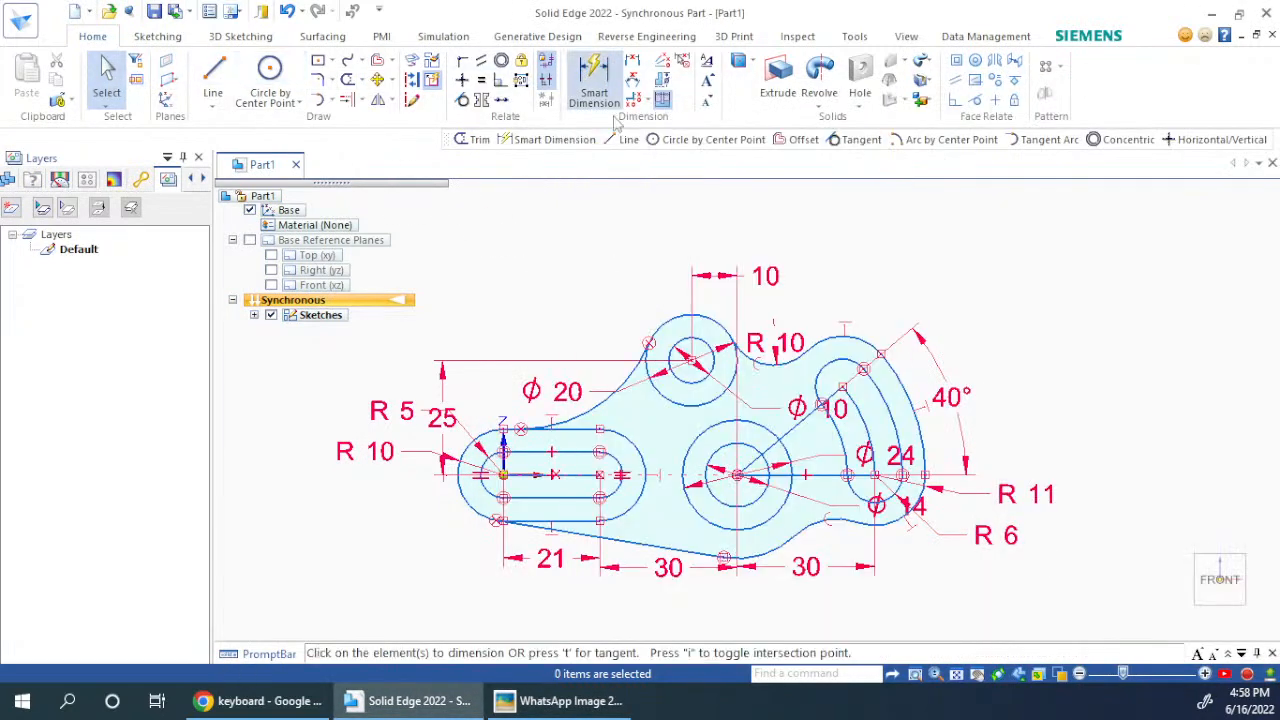
{"action": "left_click", "coordinate": [779, 545]}
{"action": "left_click", "coordinate": [788, 600]}
{"action": "type", "text": "20"}
{"action": "key", "text": "Return"}
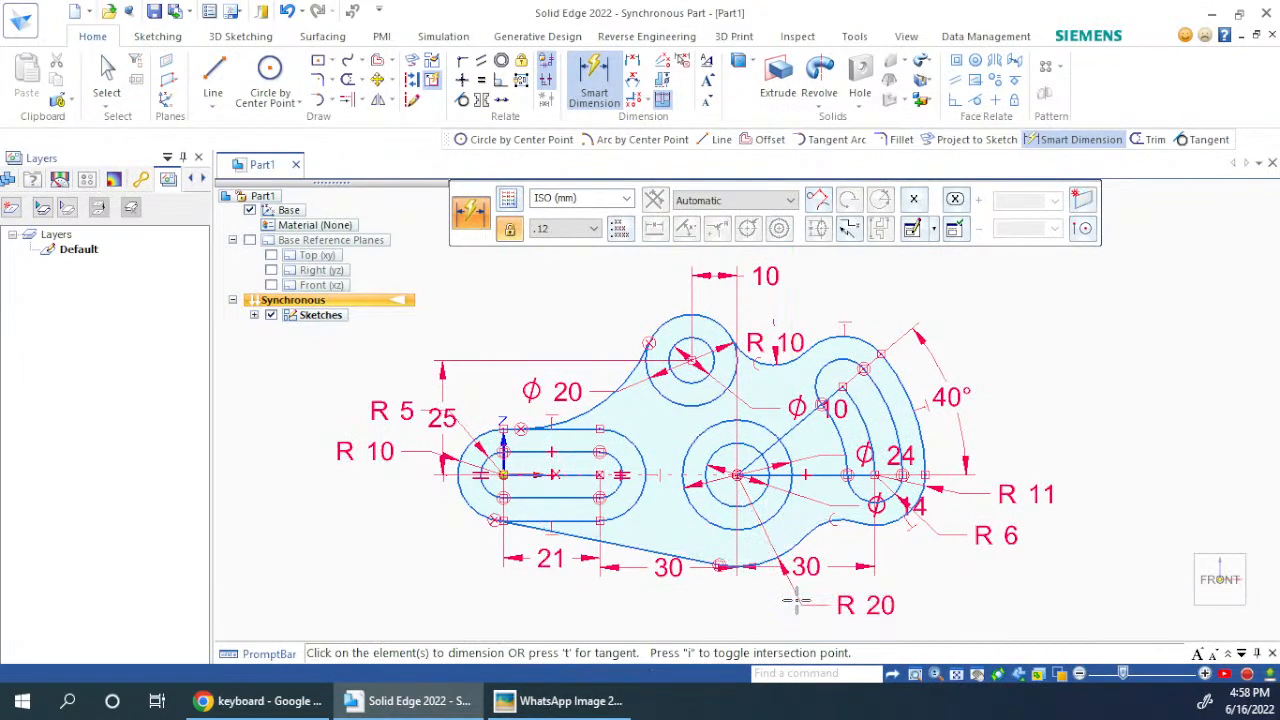
{"action": "key", "text": "Escape"}
Step: Compare the dimensioned sketch with the reference drawing and check the enclosed region of the outer profile
{"action": "key", "text": "alt+Tab"}
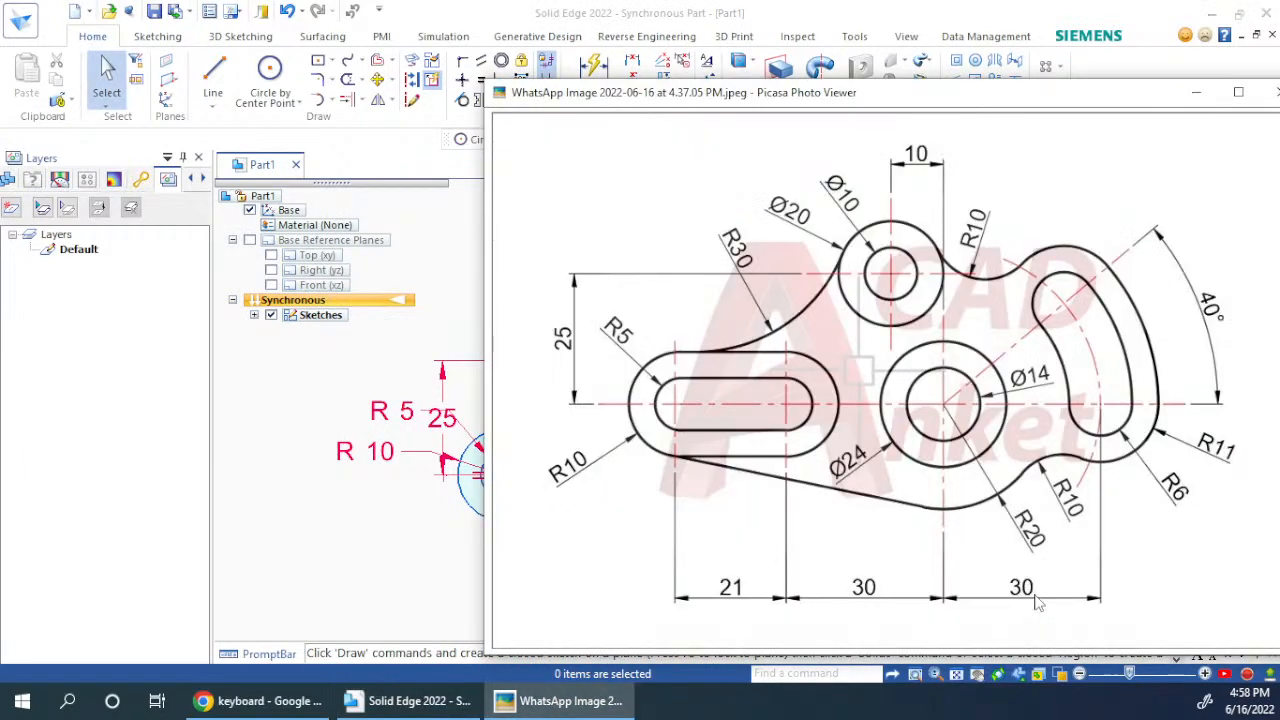
{"action": "key", "text": "alt+Tab"}
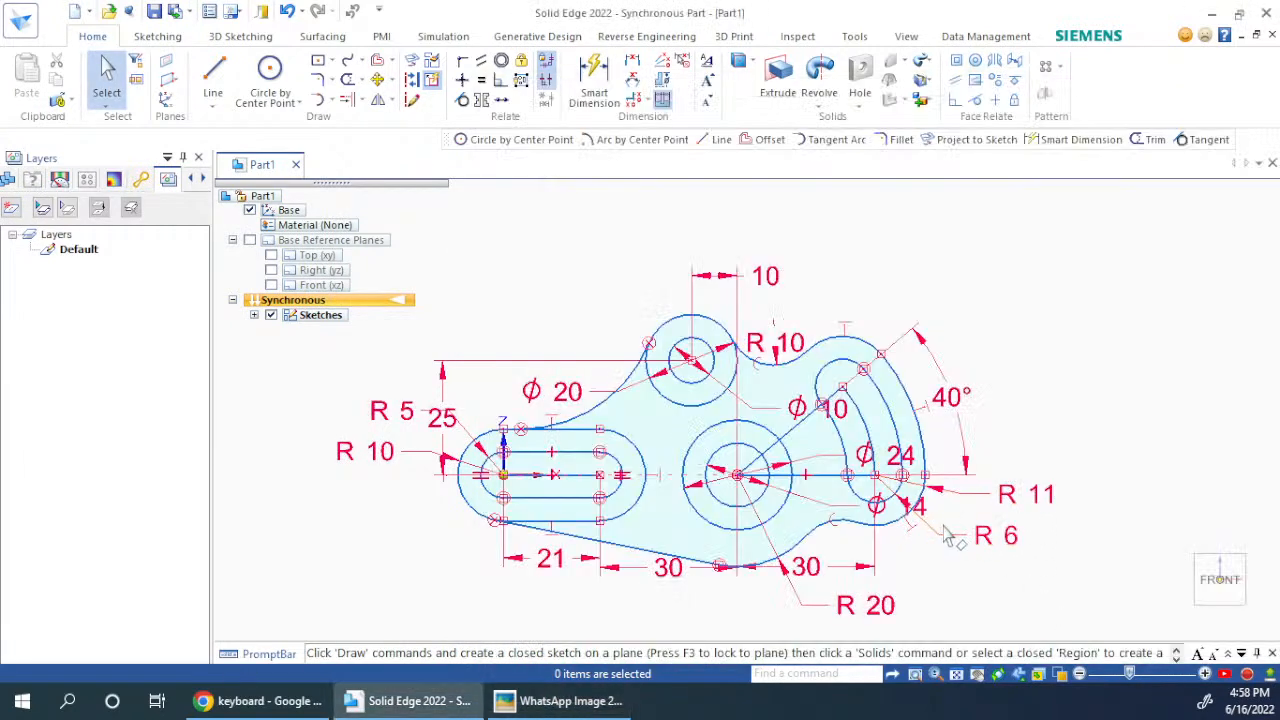
{"action": "key", "text": "alt+Tab"}
{"action": "key", "text": "alt+Tab"}
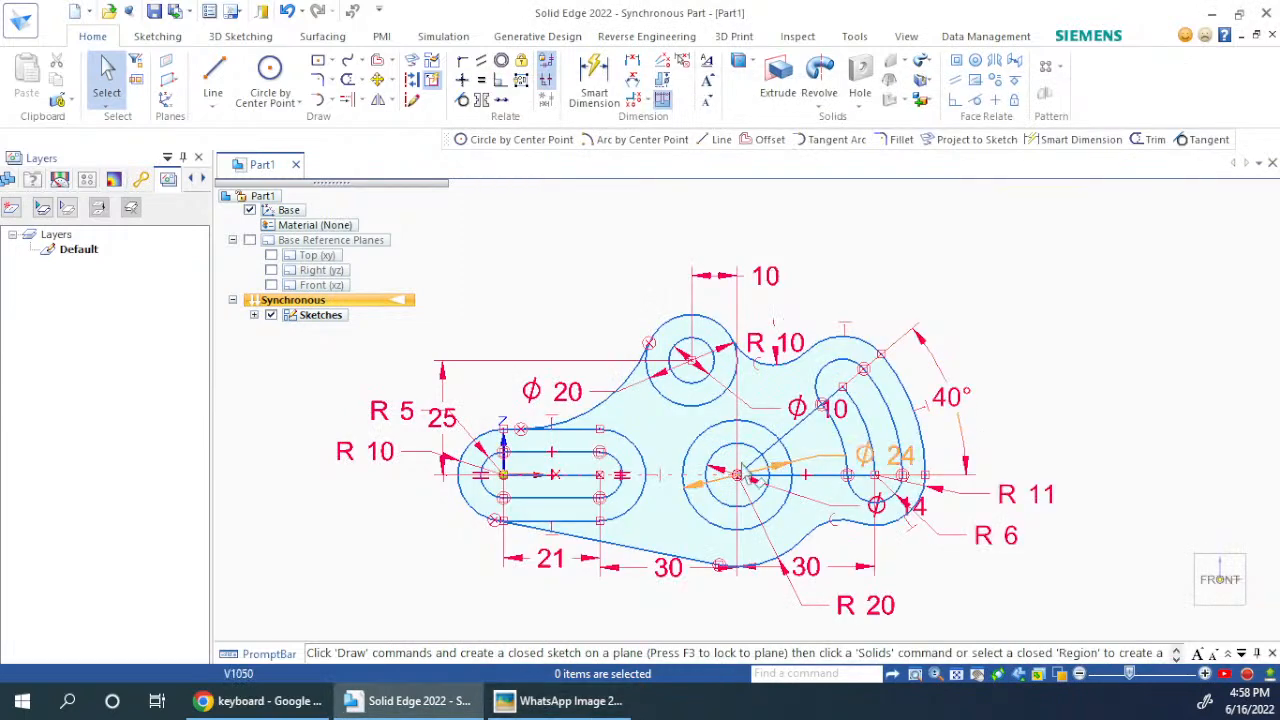
{"action": "key", "text": "alt+Tab"}
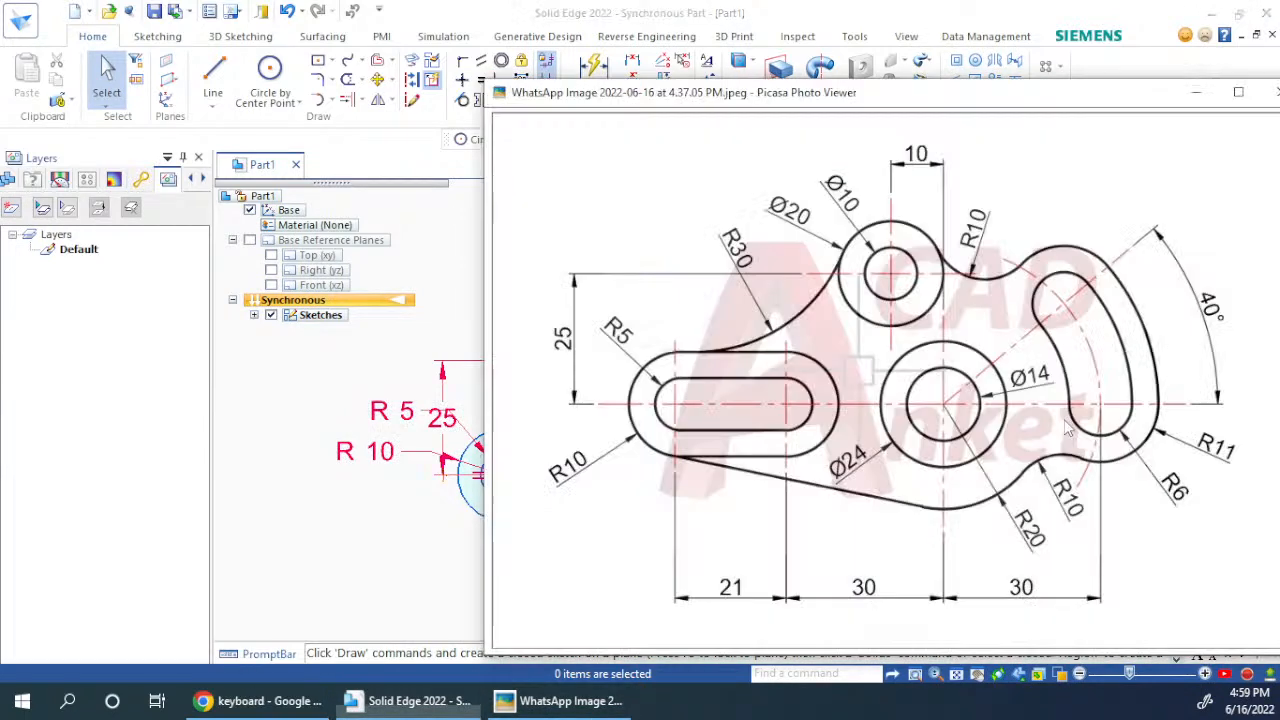
{"action": "key", "text": "alt+Tab"}
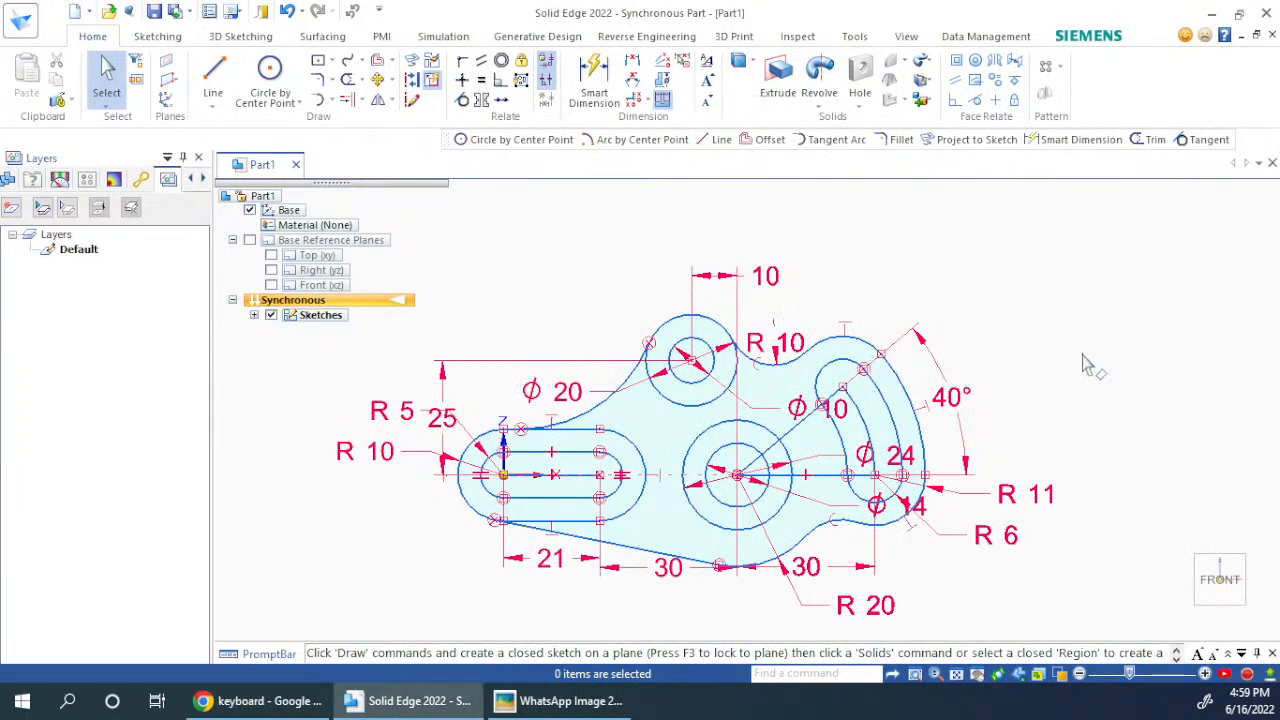
{"action": "left_click", "coordinate": [660, 432]}
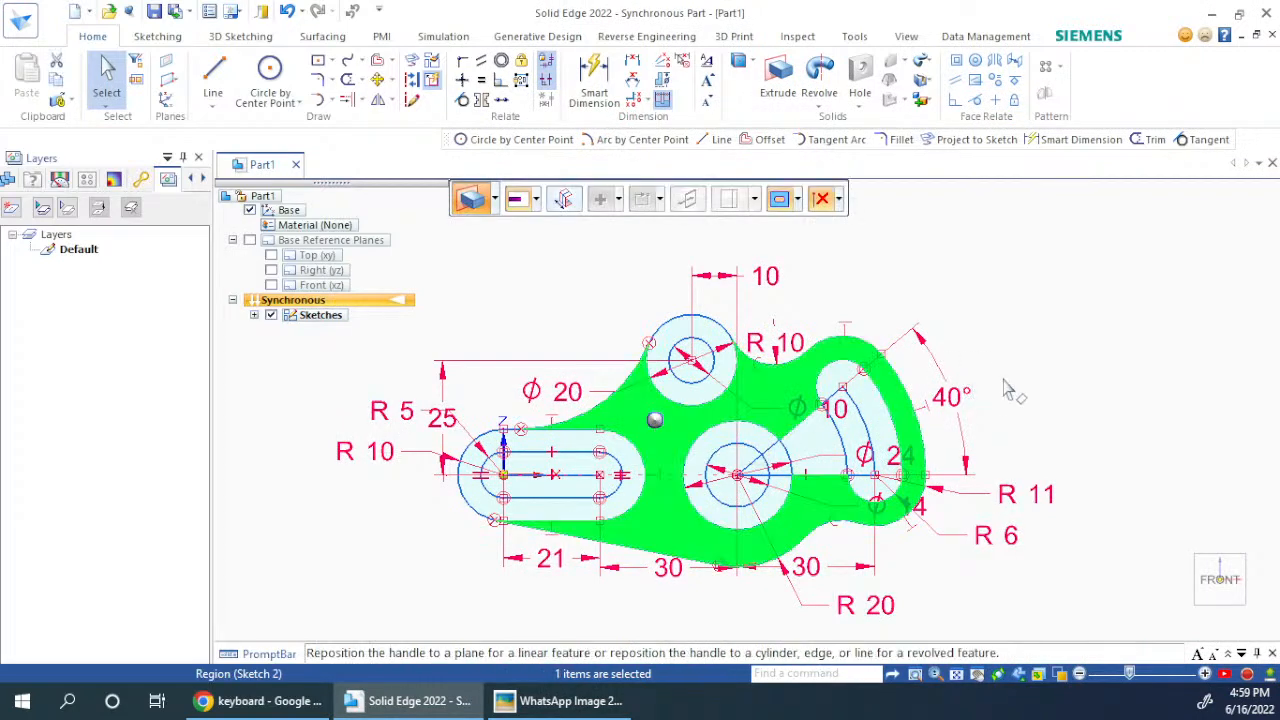
{"action": "key", "text": "Escape"}
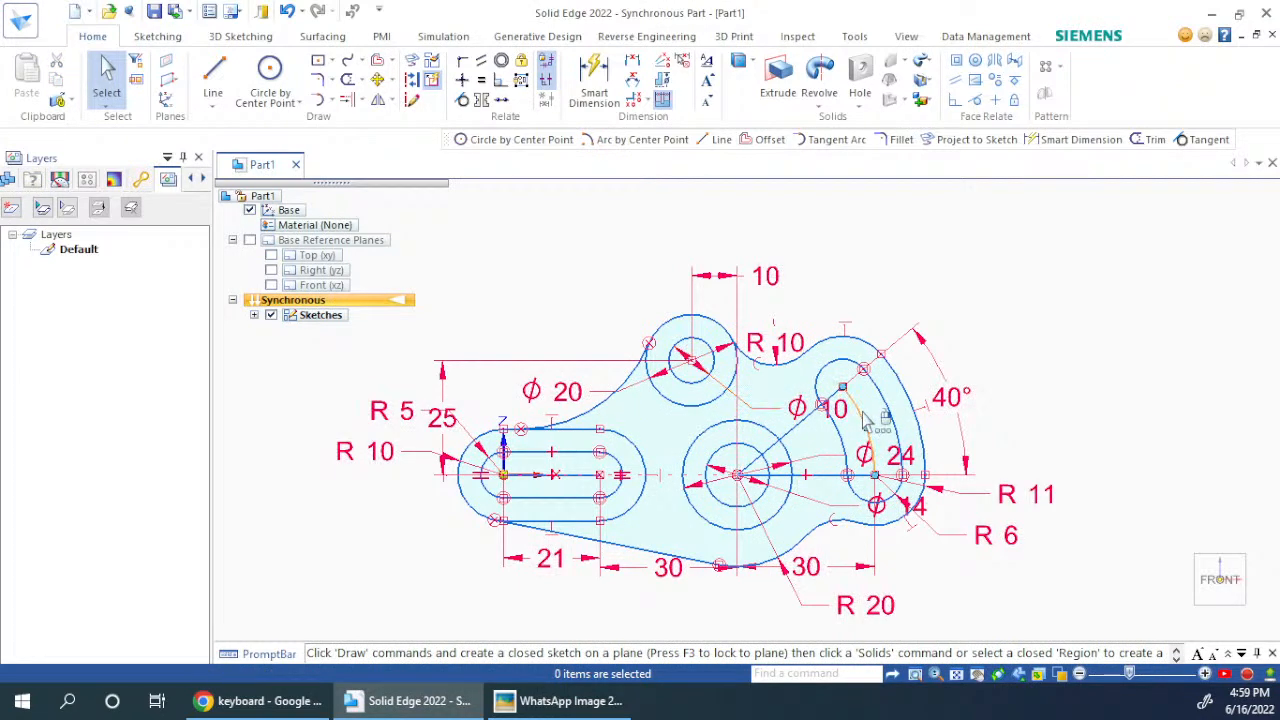
{"action": "scroll", "coordinate": [866, 423], "scroll_direction": "up", "scroll_amount": 3}
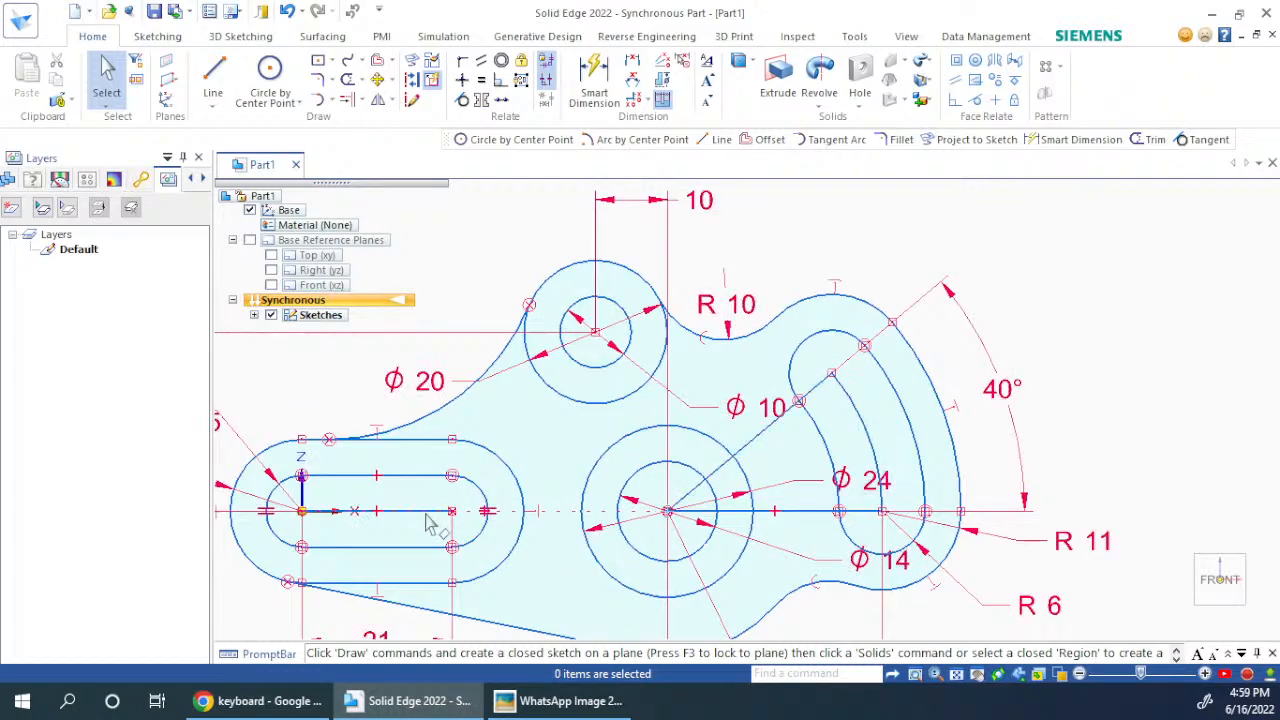
{"action": "left_click", "coordinate": [428, 522]}
{"action": "left_click", "coordinate": [869, 425]}
{"action": "left_click", "coordinate": [768, 429]}
{"action": "left_click", "coordinate": [770, 413]}
{"action": "left_click", "coordinate": [803, 511]}
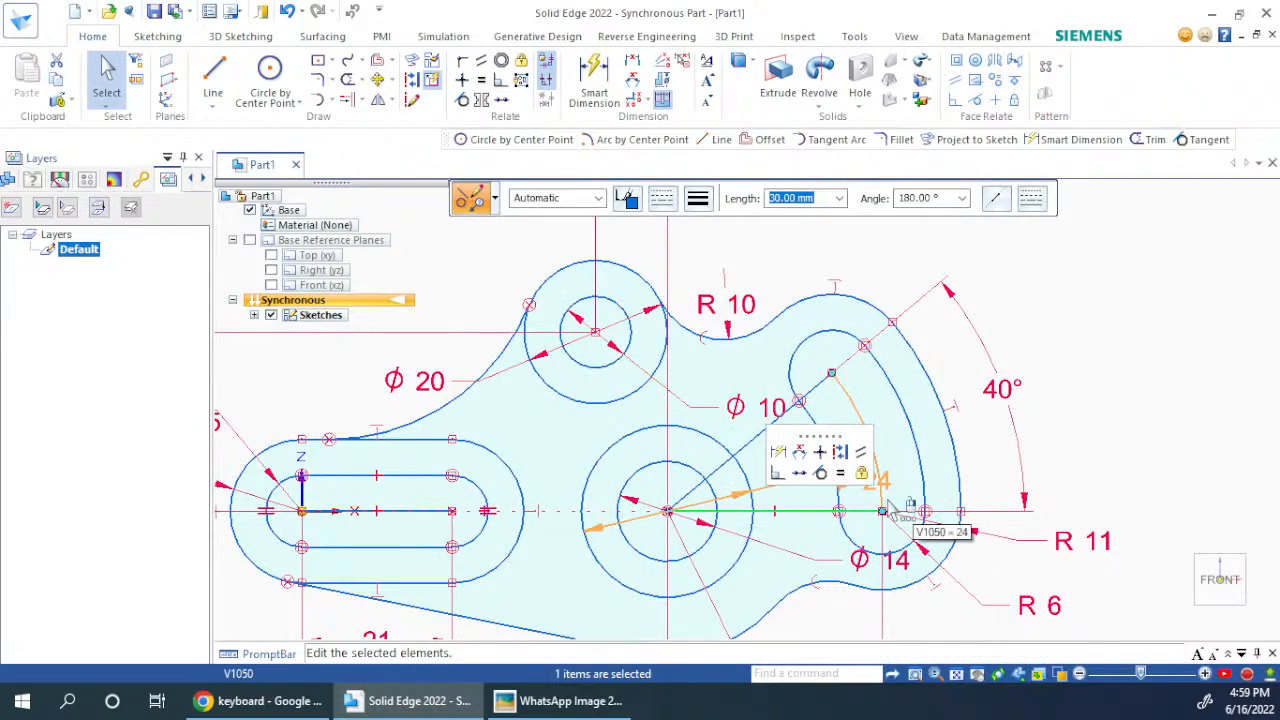
{"action": "left_click", "coordinate": [1058, 350]}
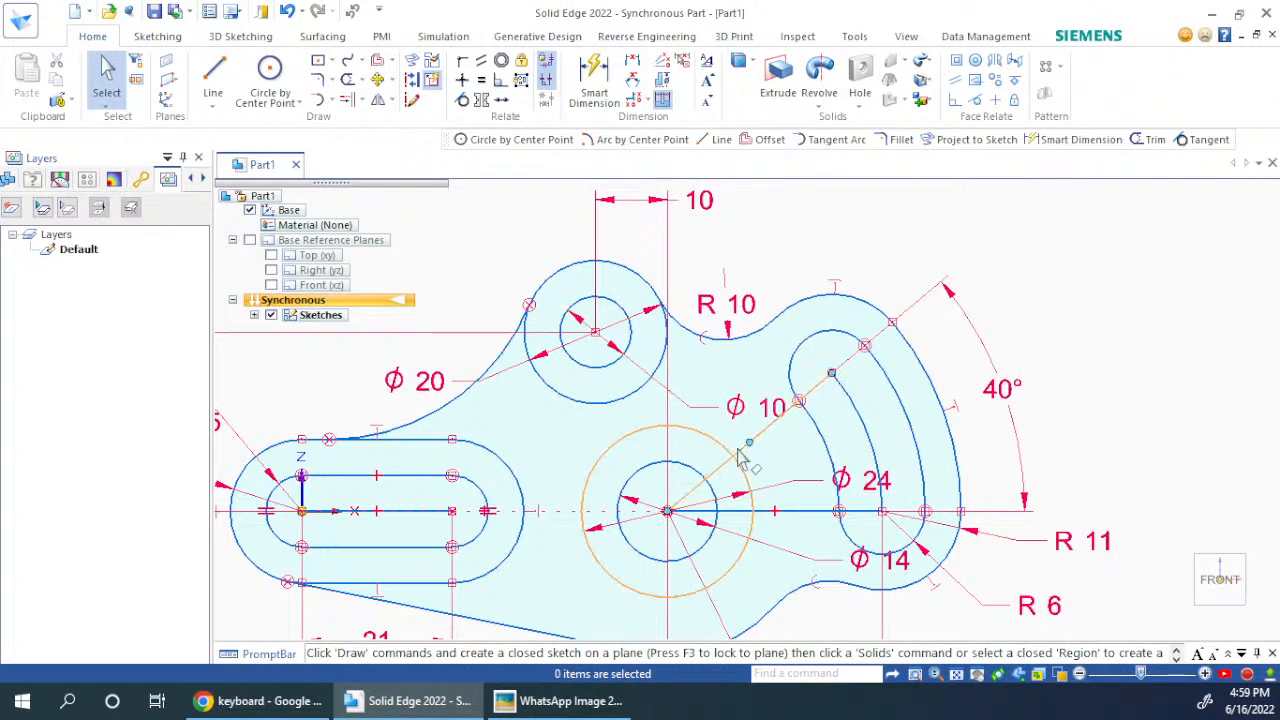
Step: Move the 10 mm diameter dimension of the upper circle to the upper left of that circle
{"action": "left_click", "coordinate": [770, 440]}
{"action": "left_click_drag", "start_coordinate": [778, 408], "coordinate": [494, 272]}
{"action": "left_click", "coordinate": [1210, 367]}
Step: Convert the inclined 30 mm centre line of the curved slot into a construction line
{"action": "left_click", "coordinate": [771, 430]}
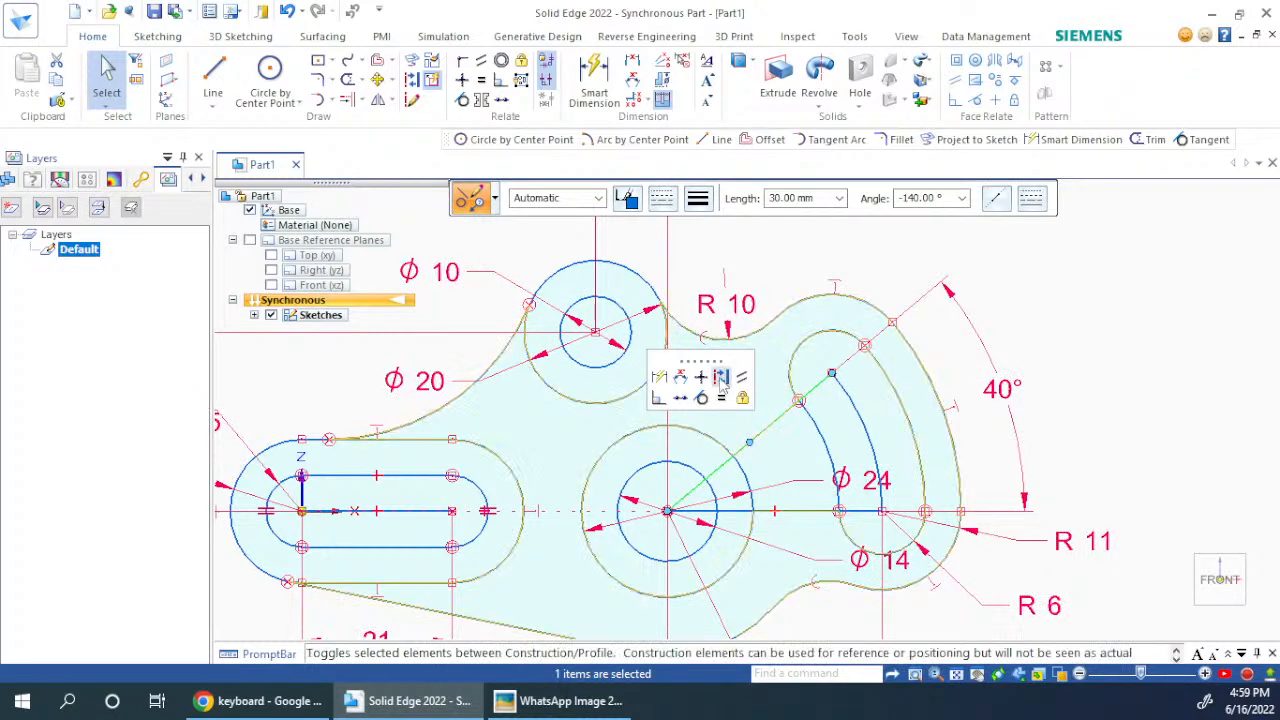
{"action": "left_click", "coordinate": [741, 376]}
{"action": "left_click", "coordinate": [960, 315]}
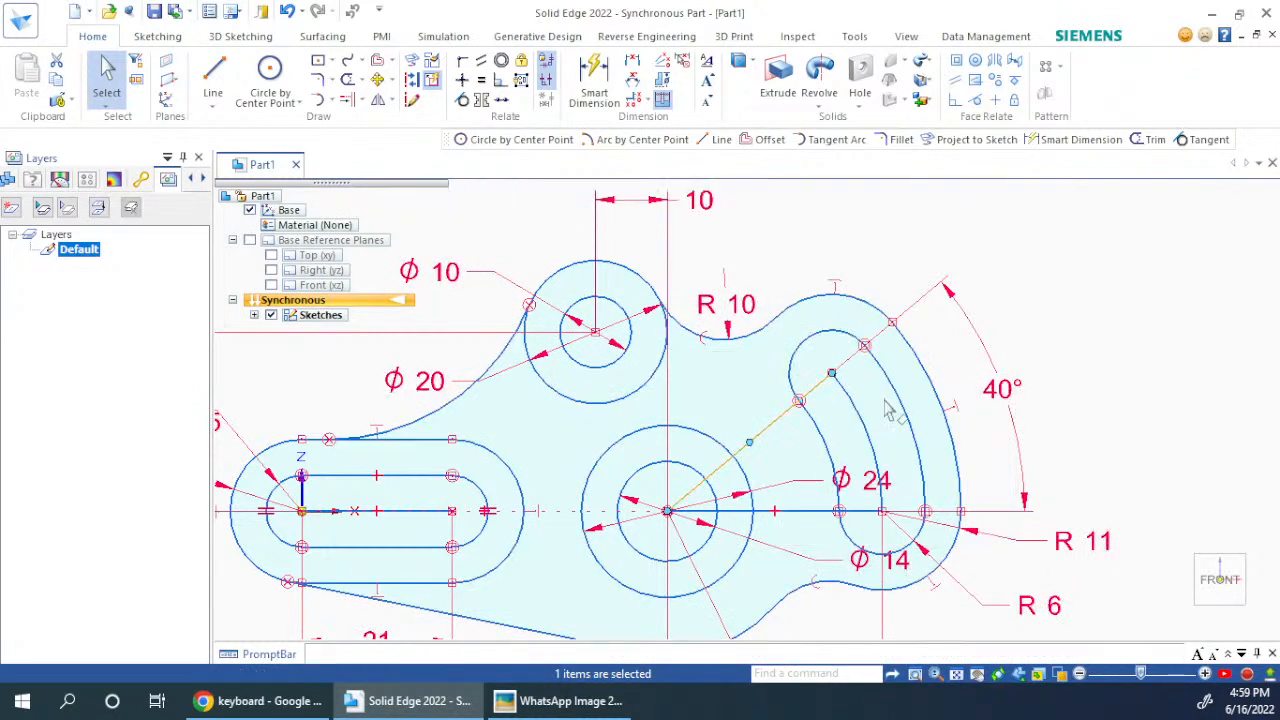
{"action": "left_click", "coordinate": [775, 423]}
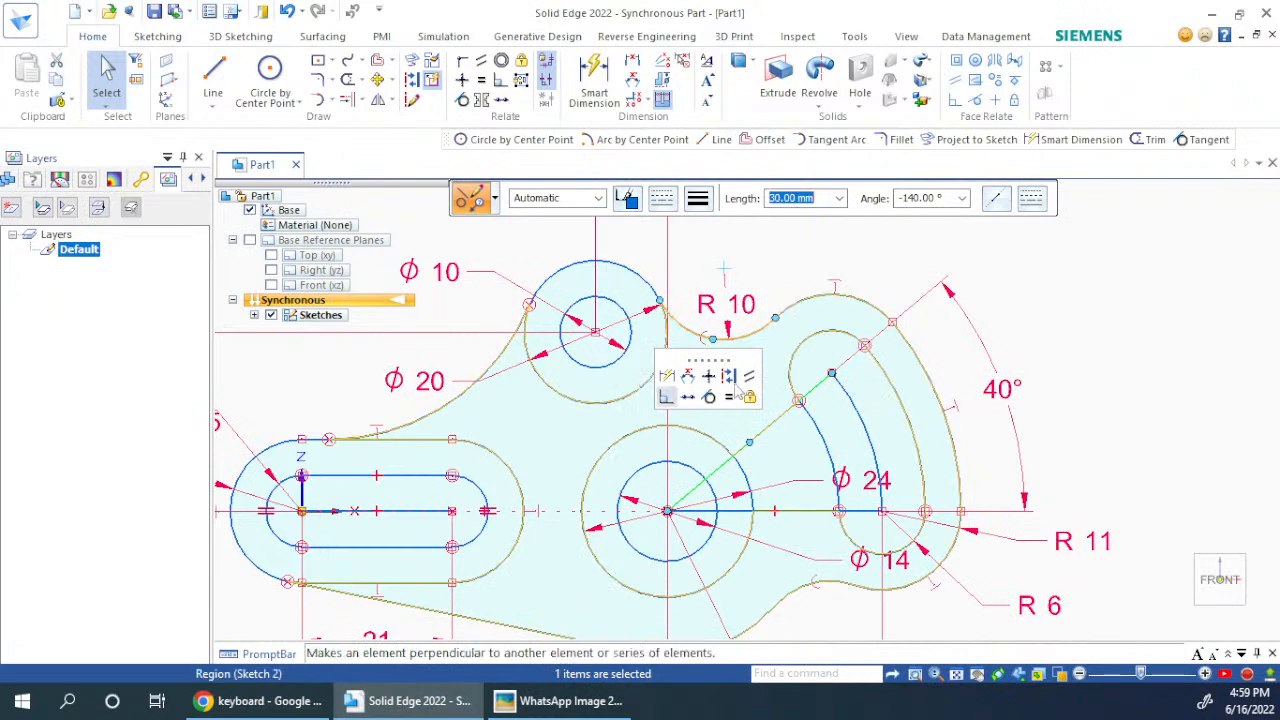
{"action": "left_click", "coordinate": [729, 377]}
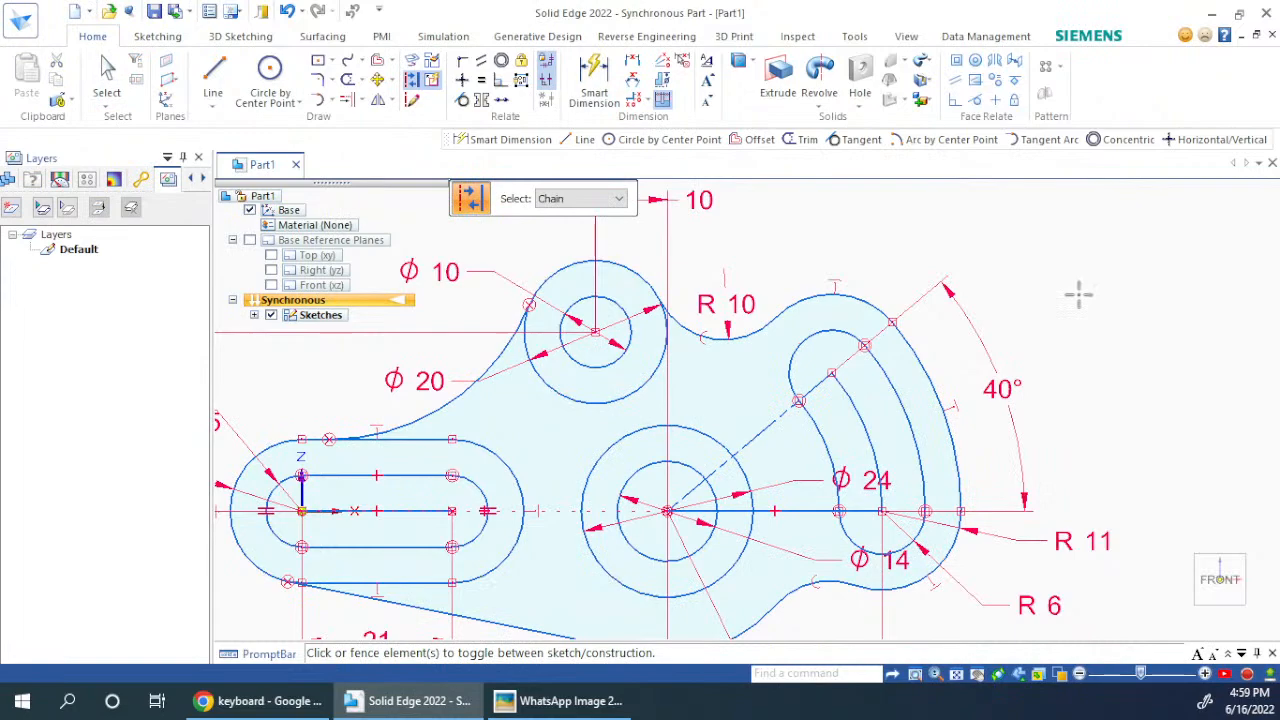
{"action": "key", "text": "Escape"}
{"action": "scroll", "coordinate": [770, 445], "scroll_direction": "down", "scroll_amount": 2}
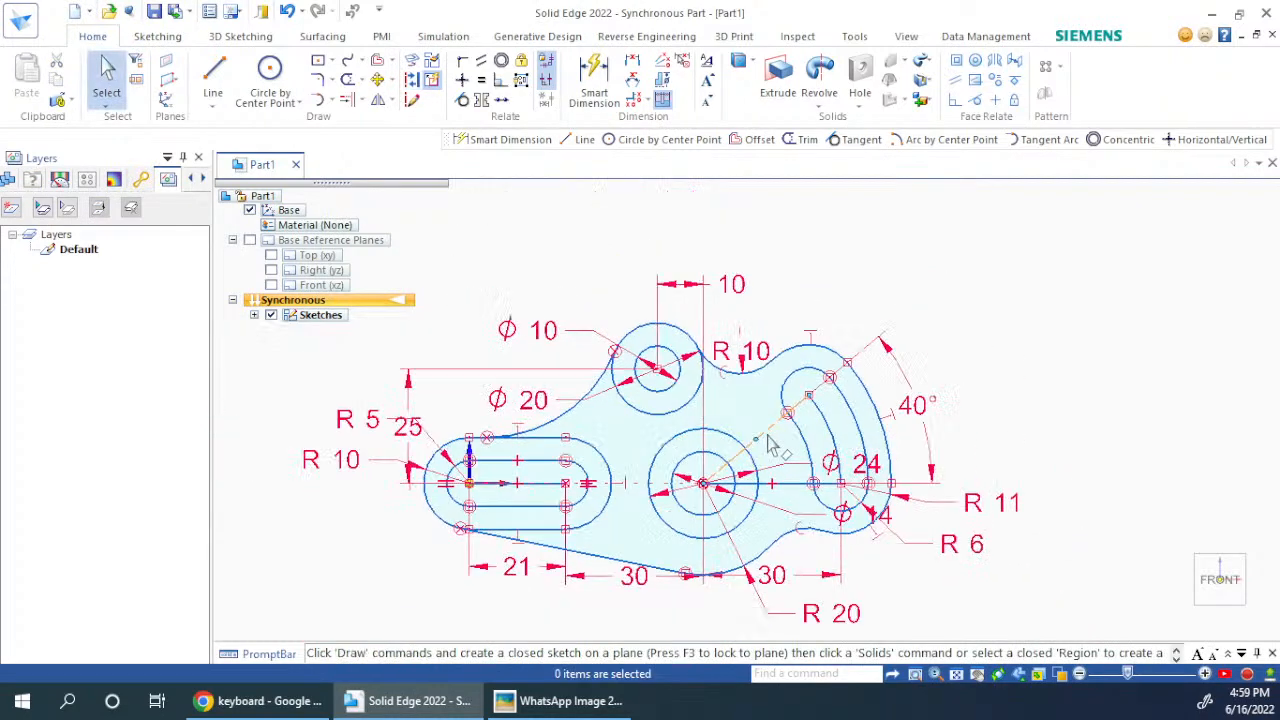
{"action": "scroll", "coordinate": [770, 445], "scroll_direction": "up", "scroll_amount": 5}
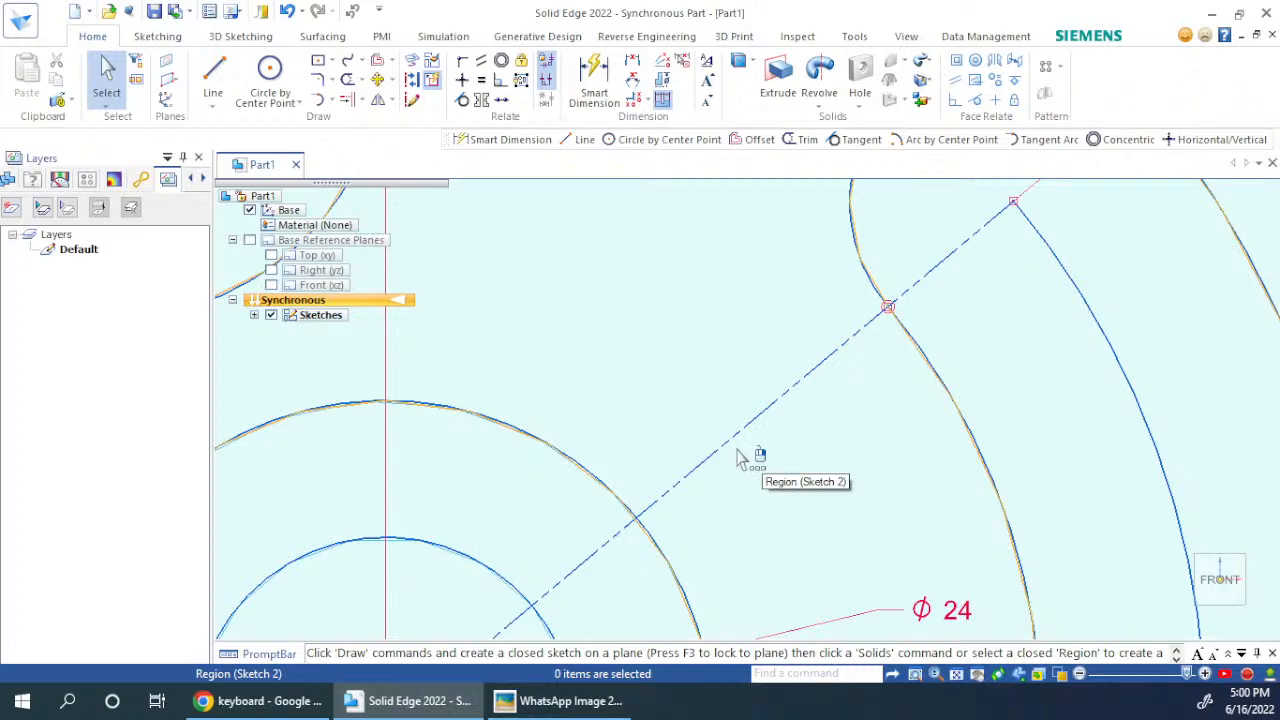
{"action": "scroll", "coordinate": [714, 437], "scroll_direction": "down", "scroll_amount": 5}
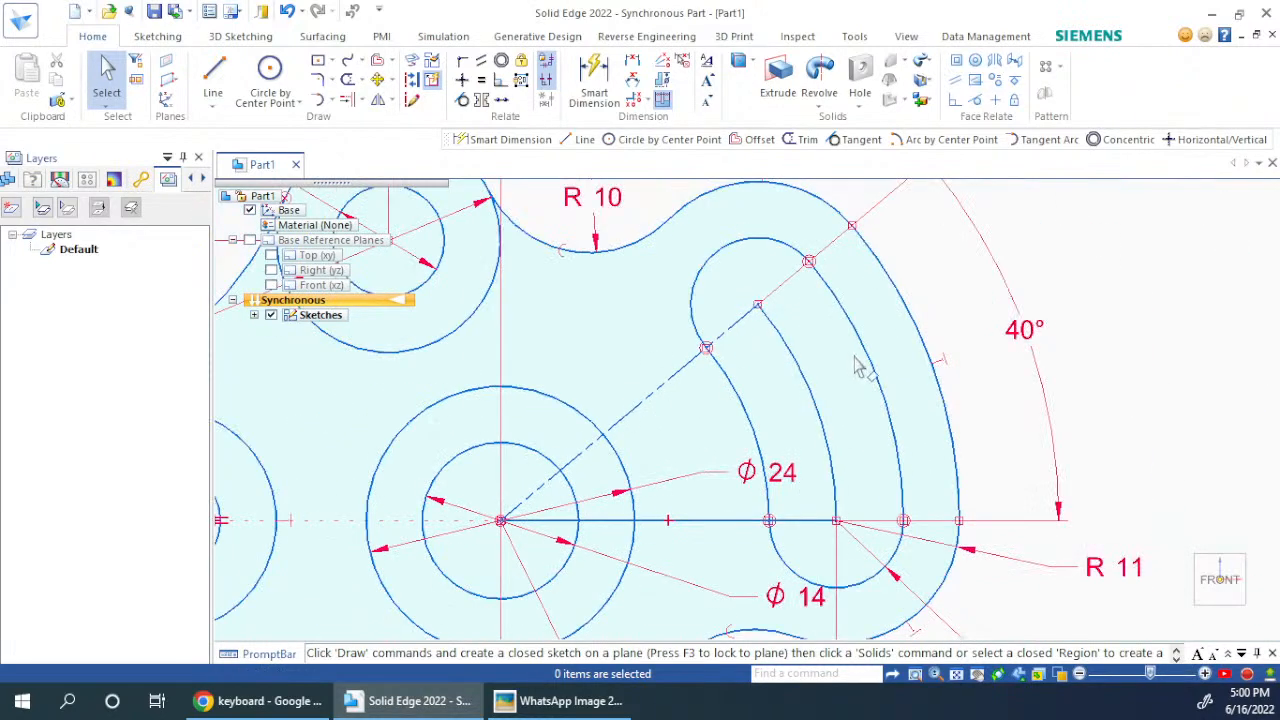
{"action": "scroll", "coordinate": [860, 370], "scroll_direction": "down", "scroll_amount": 3}
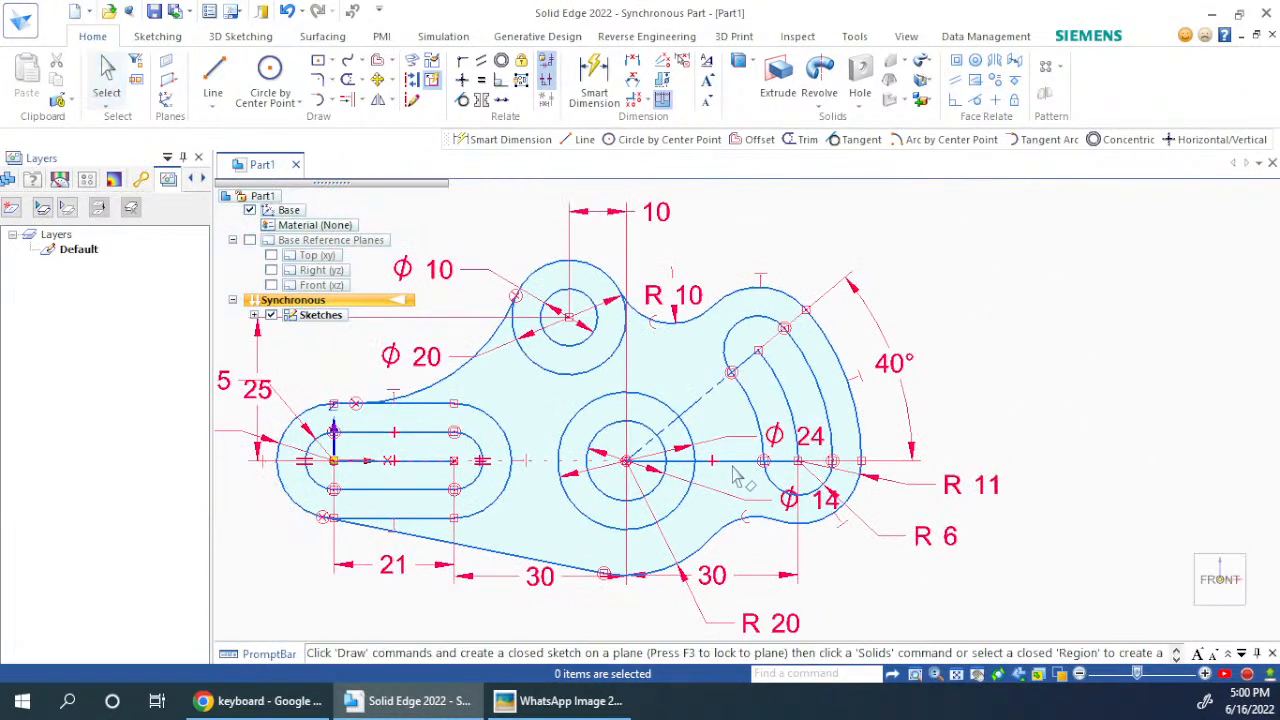
Step: Convert the horizontal 30 mm centre line and the 30 mm radius centre arc of the curved slot to construction geometry
{"action": "left_click", "coordinate": [744, 462]}
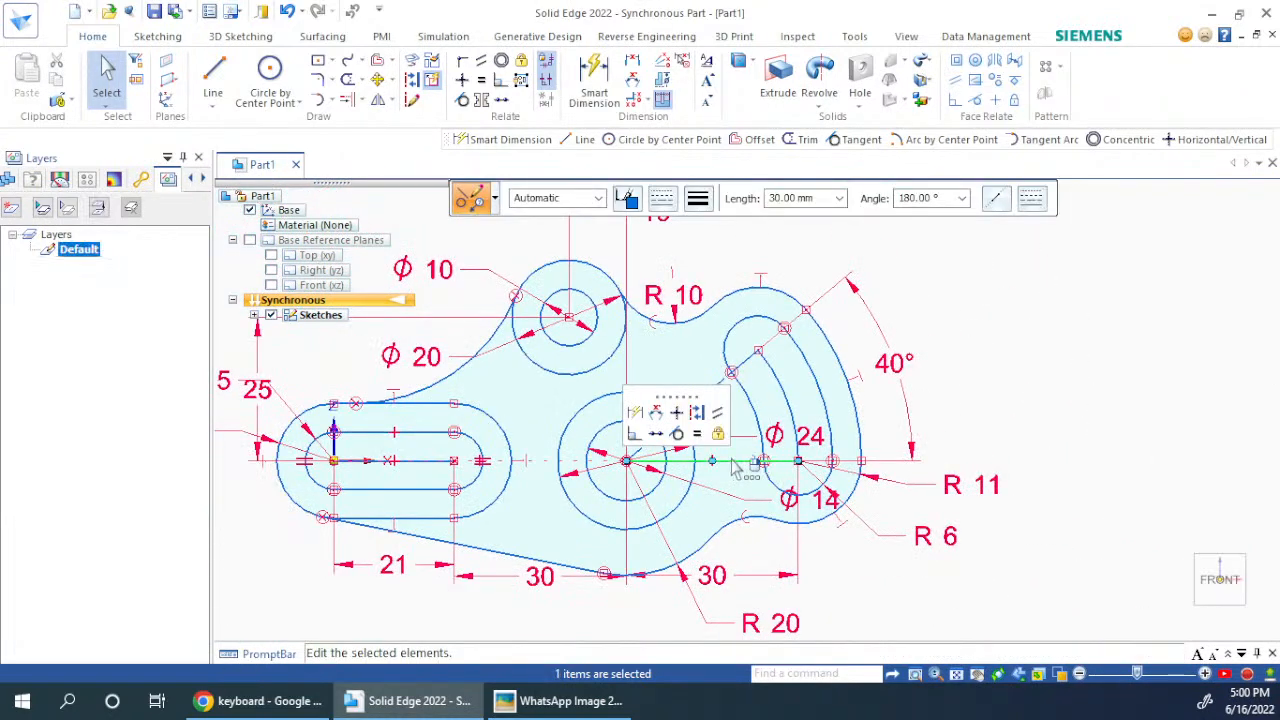
{"action": "key", "text": "Escape"}
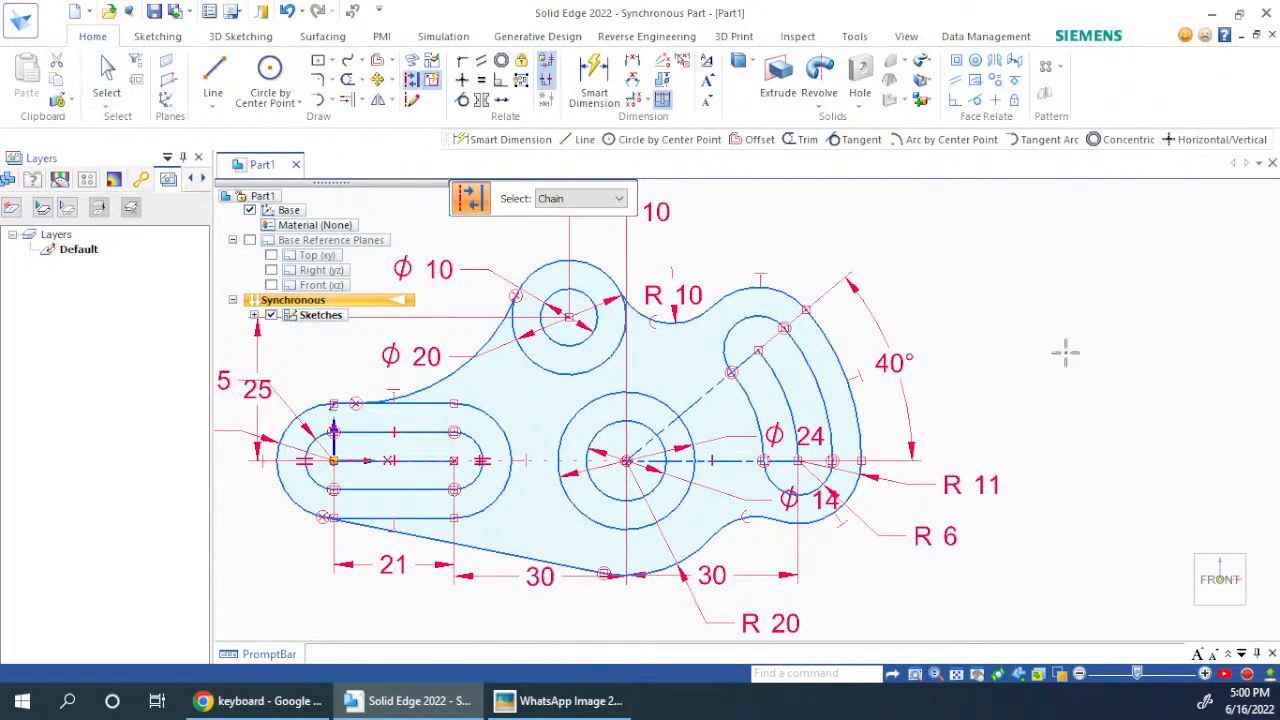
{"action": "left_click", "coordinate": [787, 400]}
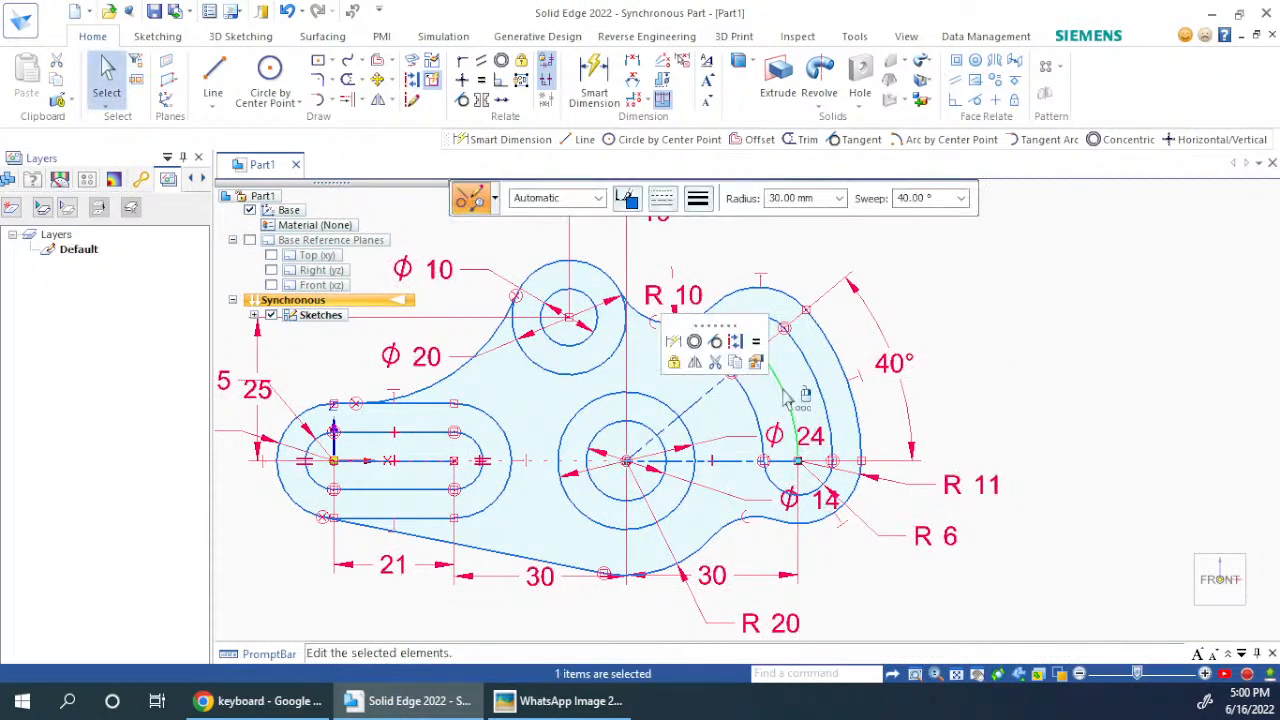
{"action": "left_click", "coordinate": [736, 342]}
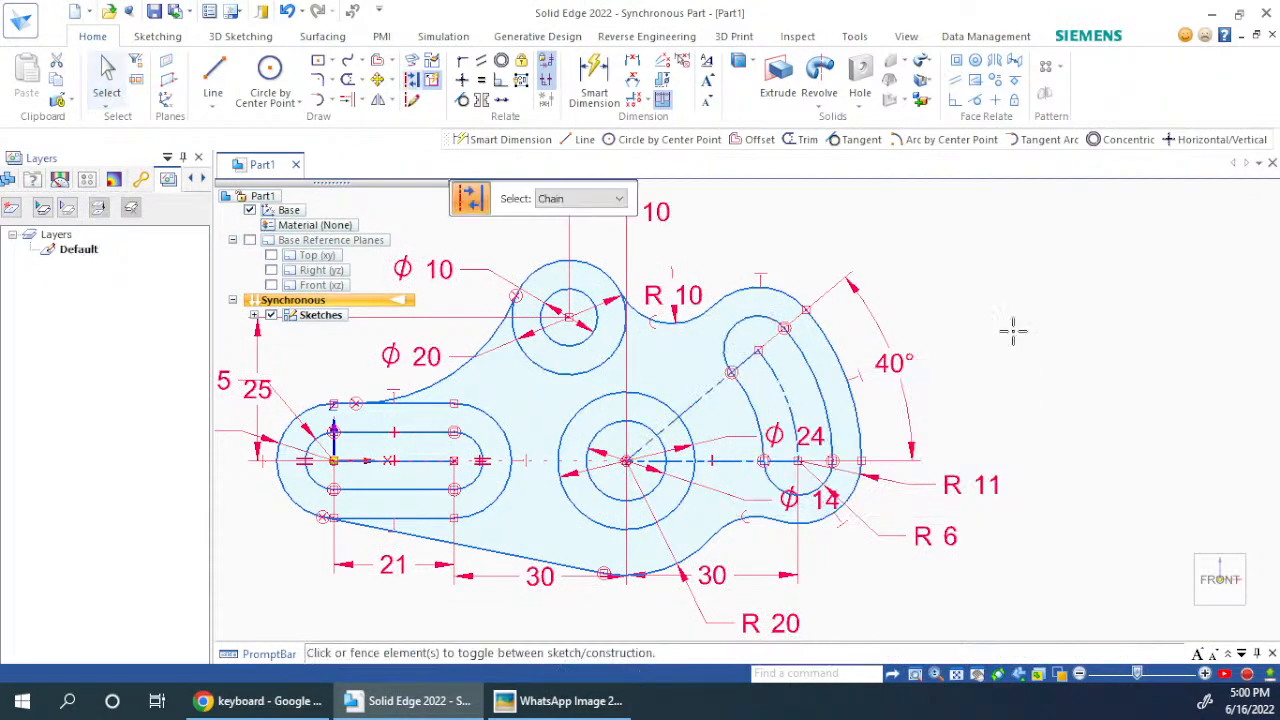
{"action": "key", "text": "Escape"}
Step: Try to select the horizontal centre line of the straight slot at the origin for conversion
{"action": "left_click", "coordinate": [421, 461]}
{"action": "key", "text": "Escape"}
{"action": "scroll", "coordinate": [1140, 345], "scroll_direction": "down", "scroll_amount": 5}
{"action": "scroll", "coordinate": [838, 382], "scroll_direction": "up", "scroll_amount": 1}
{"action": "scroll", "coordinate": [845, 393], "scroll_direction": "up", "scroll_amount": 4}
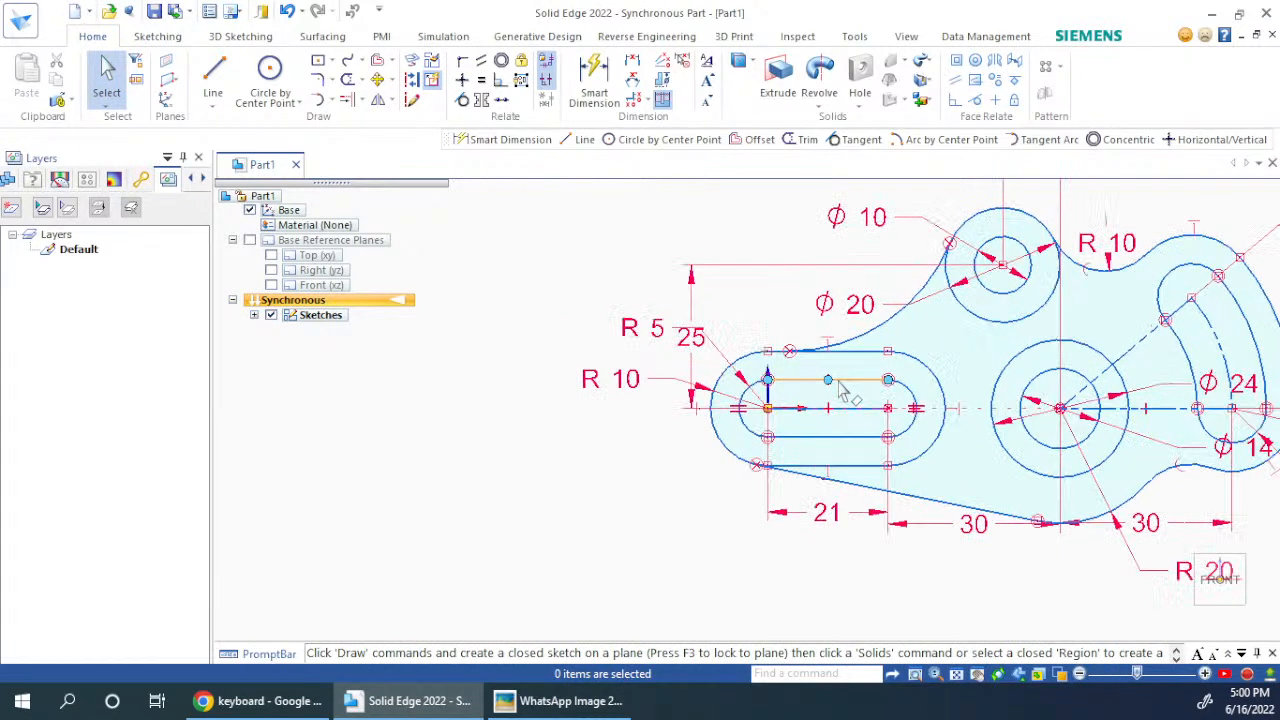
{"action": "left_click", "coordinate": [877, 452]}
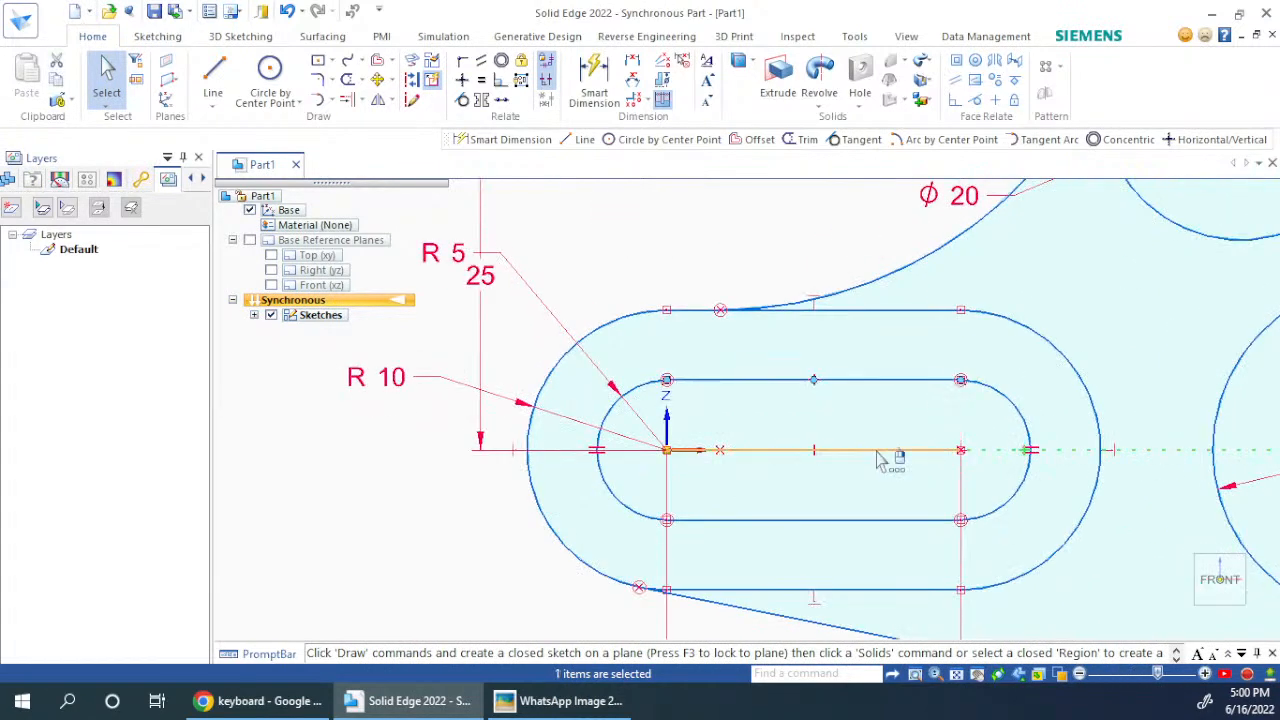
{"action": "left_click", "coordinate": [387, 540]}
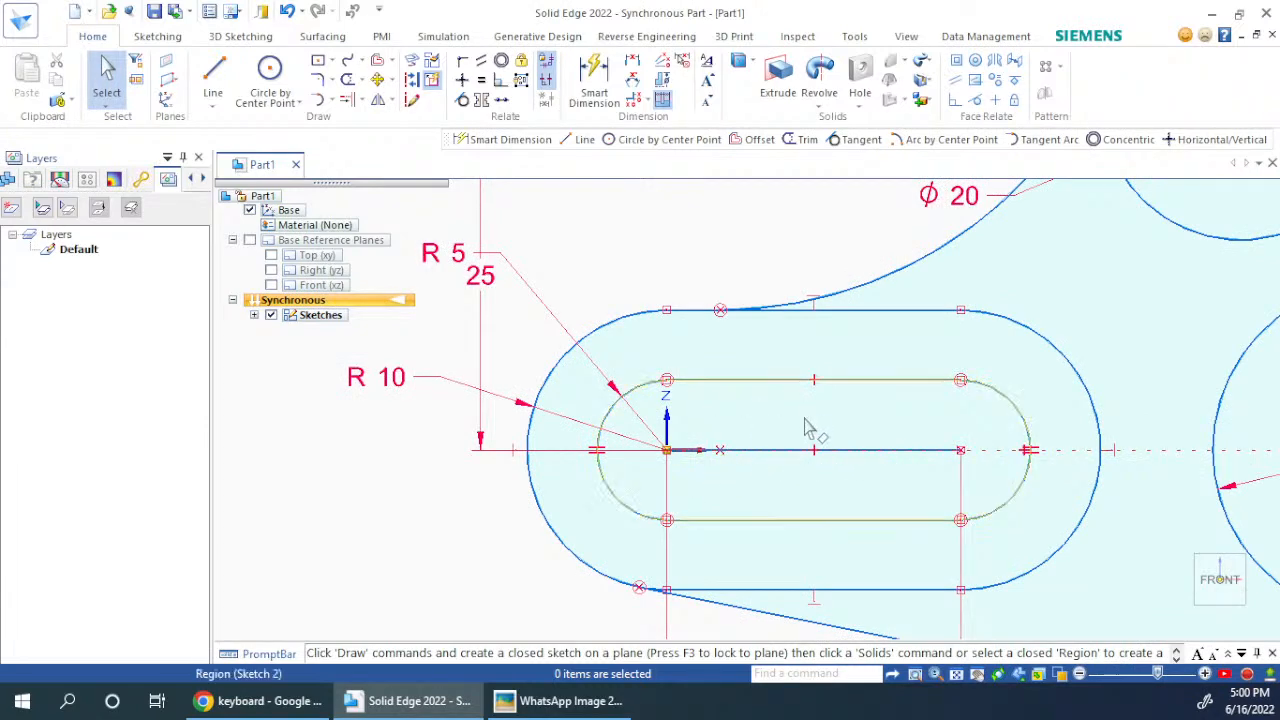
{"action": "left_click", "coordinate": [822, 452]}
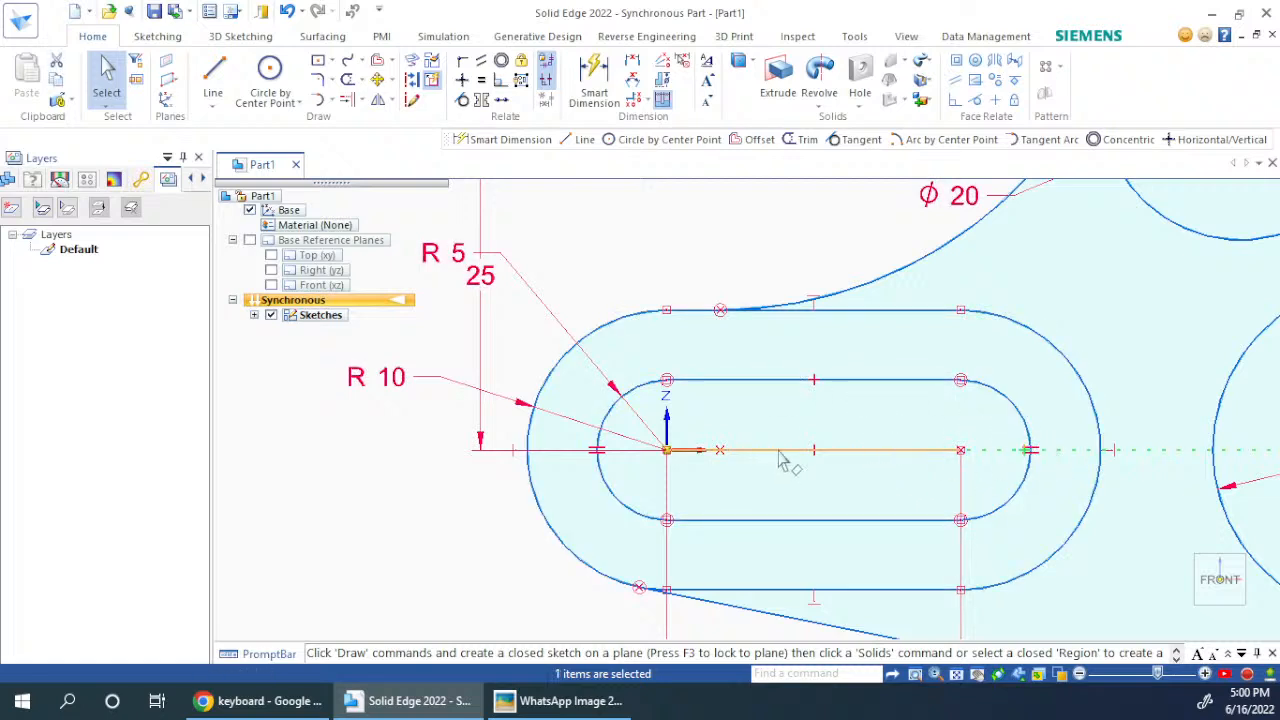
{"action": "left_click", "coordinate": [699, 242]}
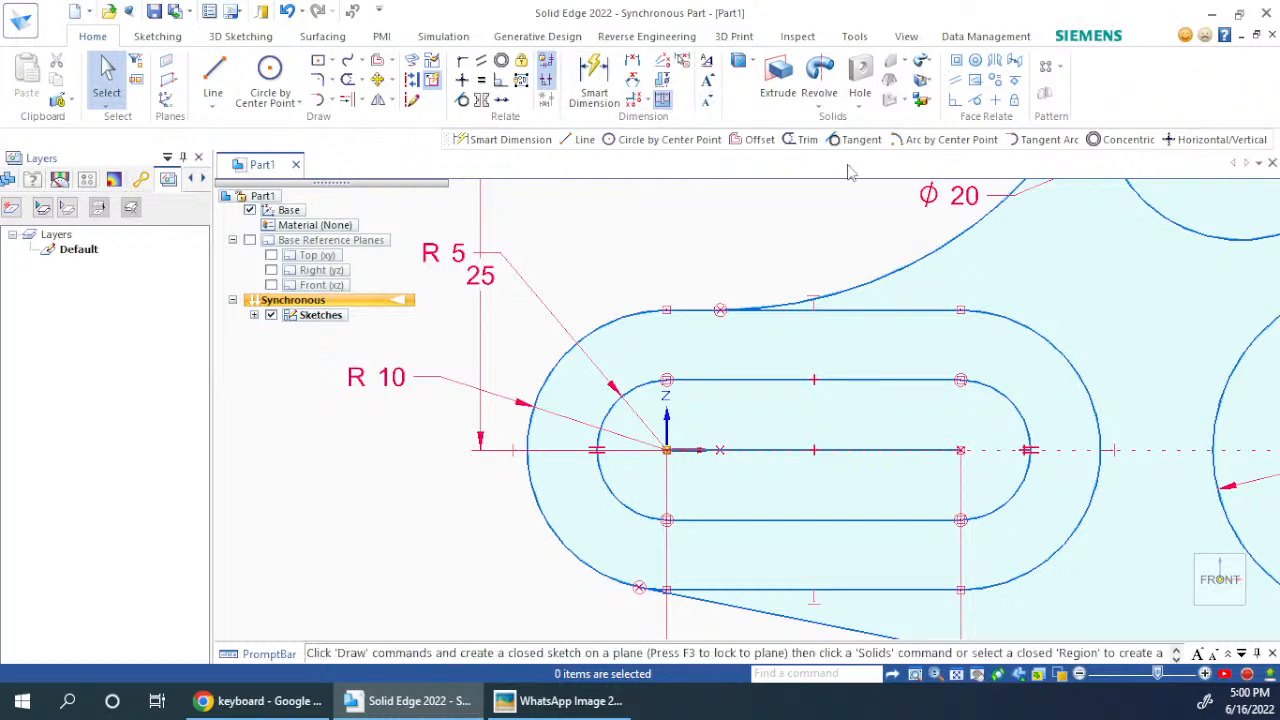
{"action": "left_click", "coordinate": [165, 38]}
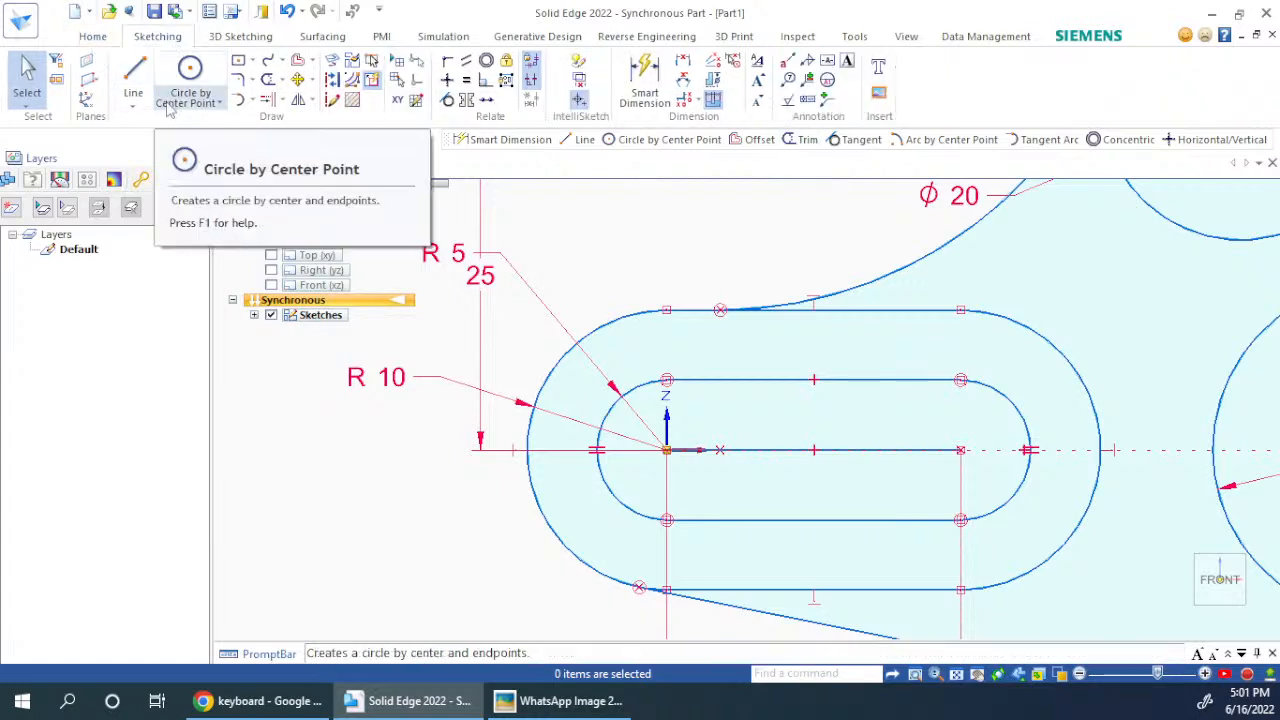
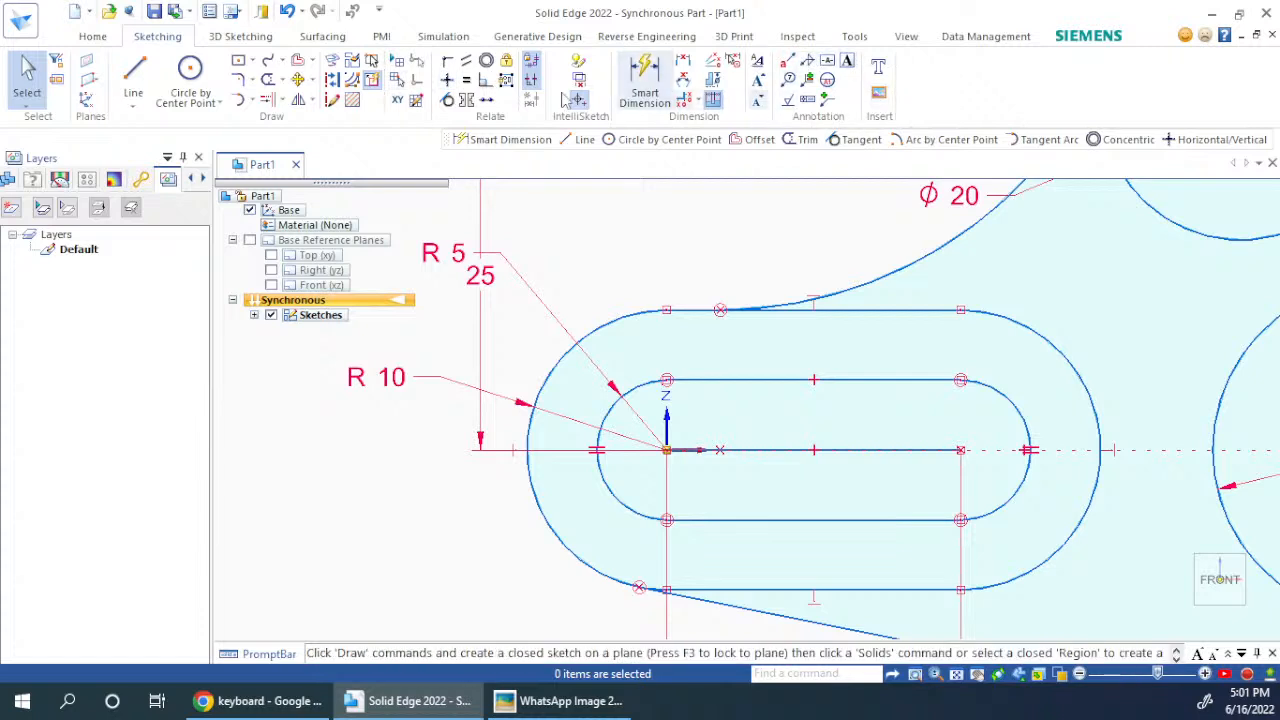
{"action": "left_click", "coordinate": [266, 40]}
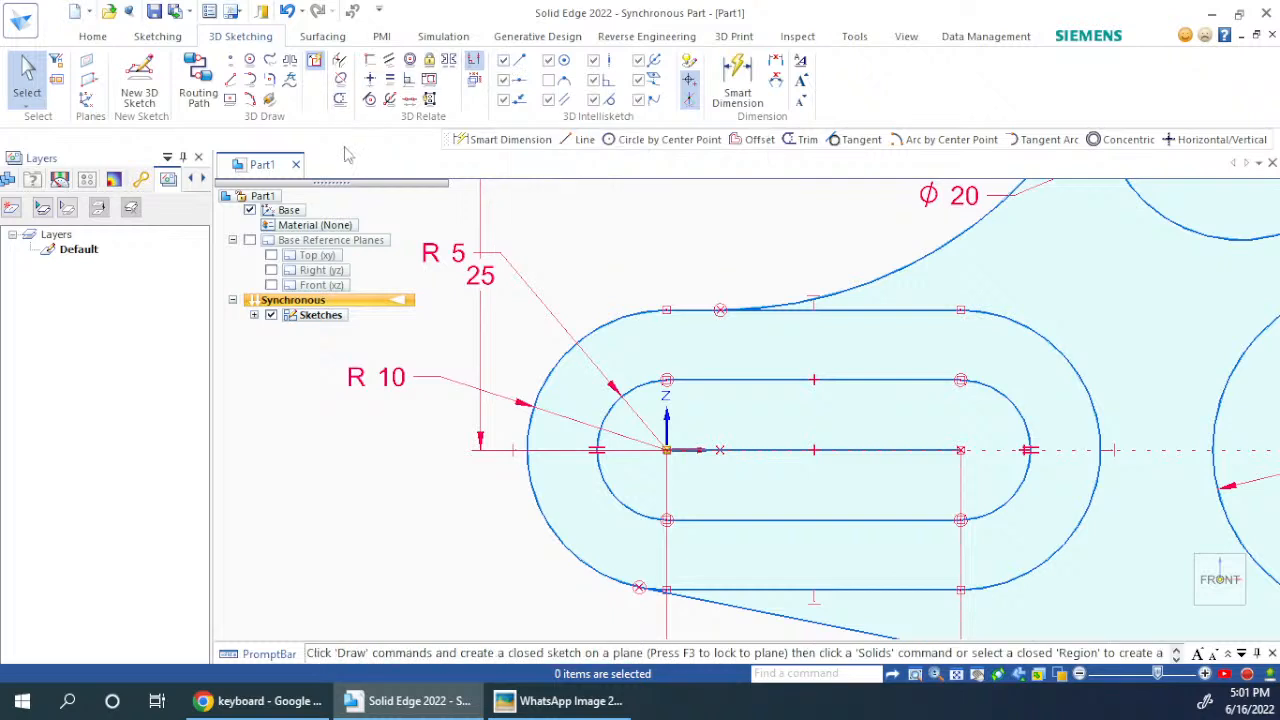
{"action": "left_click", "coordinate": [170, 37]}
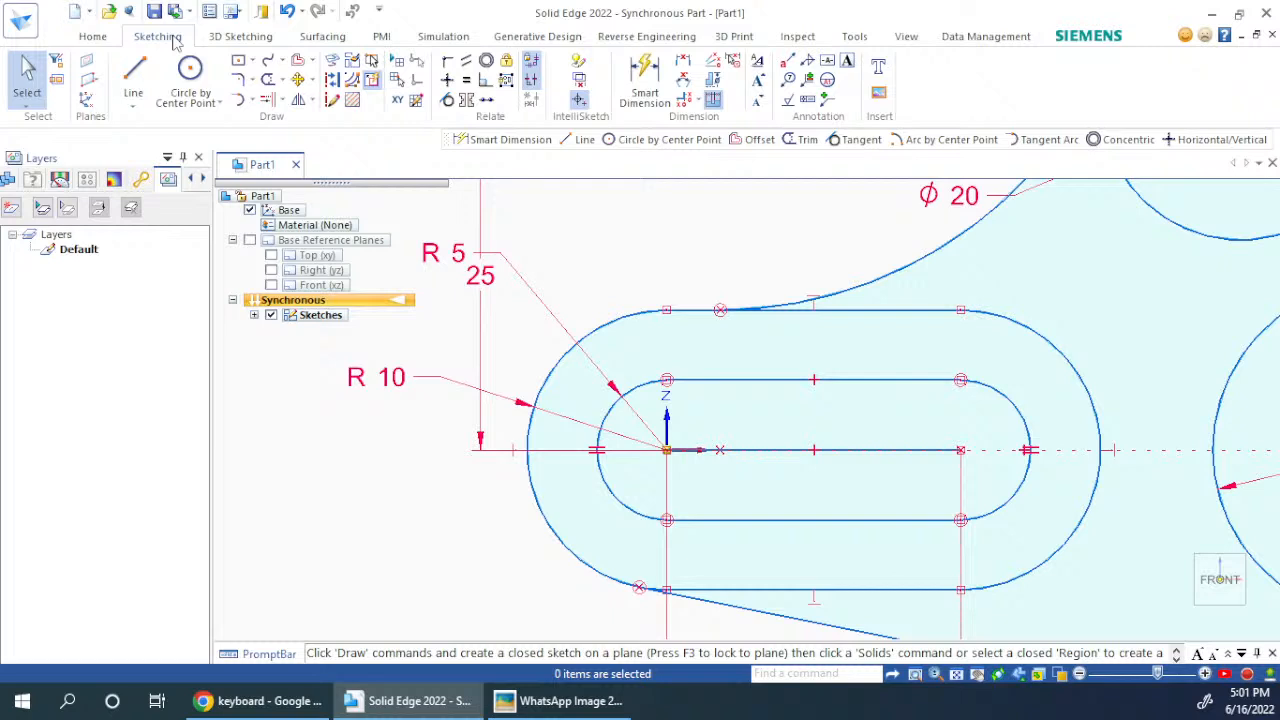
{"action": "left_click", "coordinate": [254, 315]}
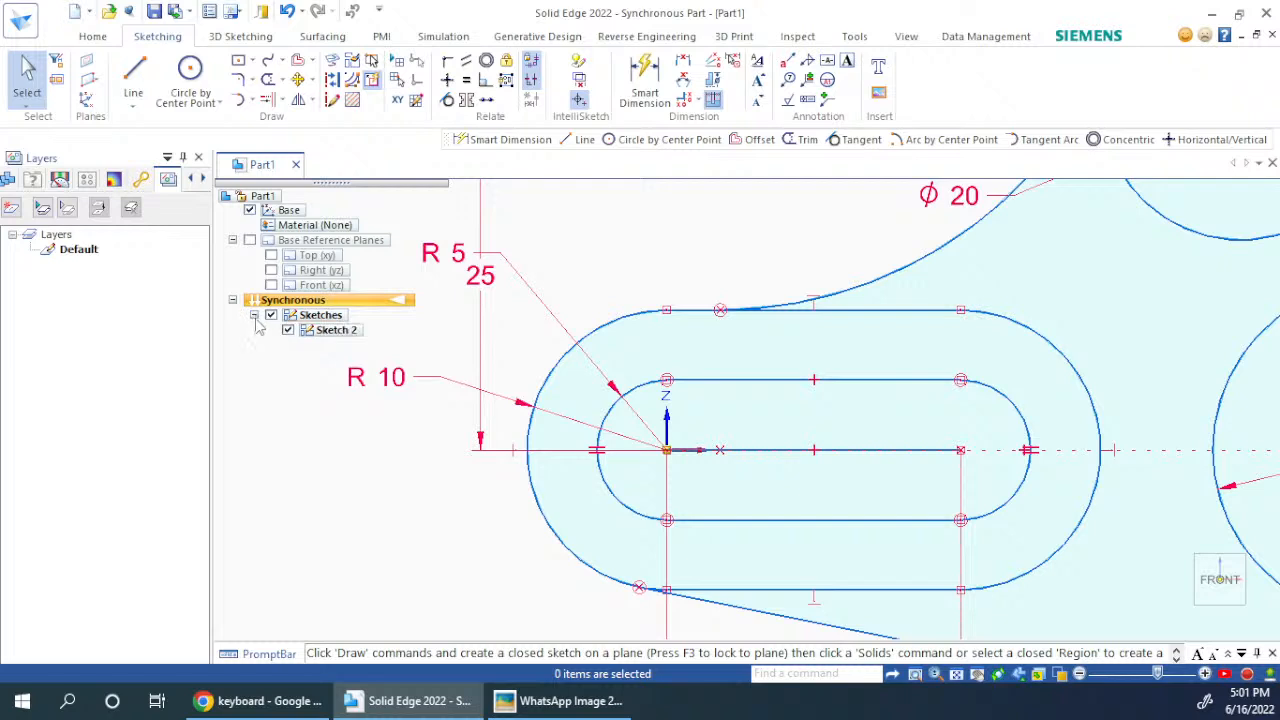
{"action": "left_click", "coordinate": [336, 331]}
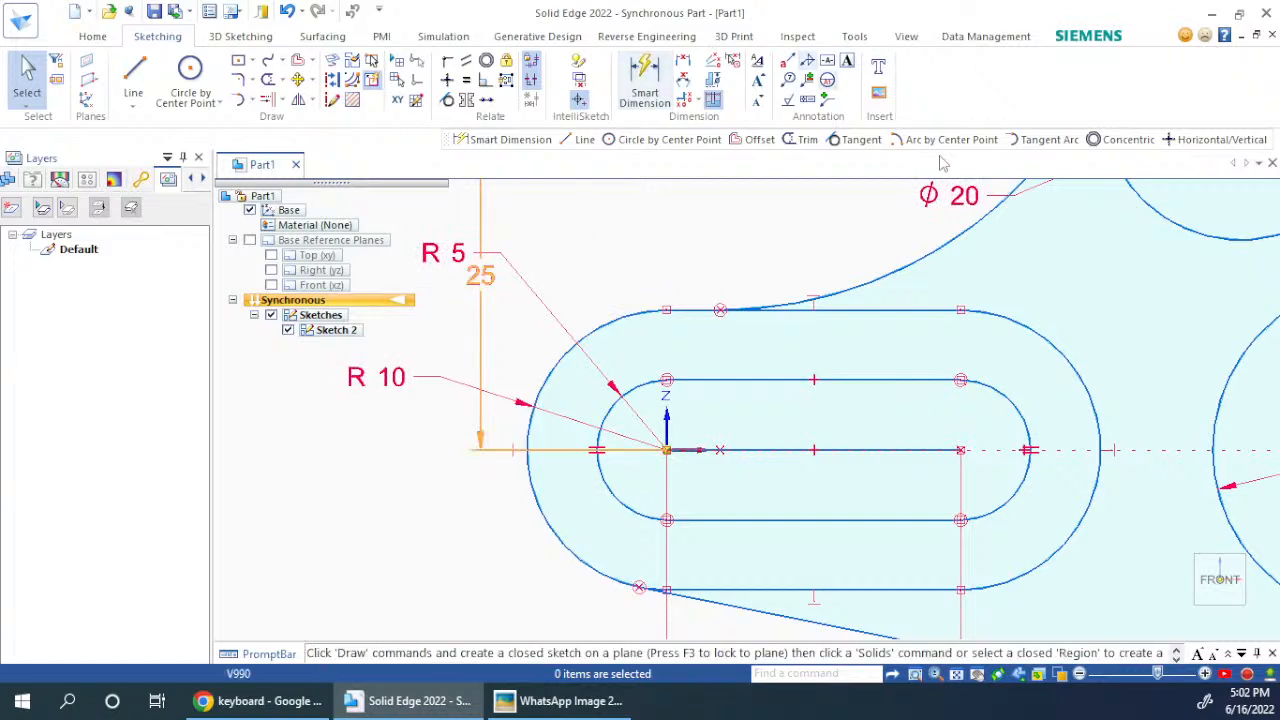
{"action": "left_click", "coordinate": [906, 37]}
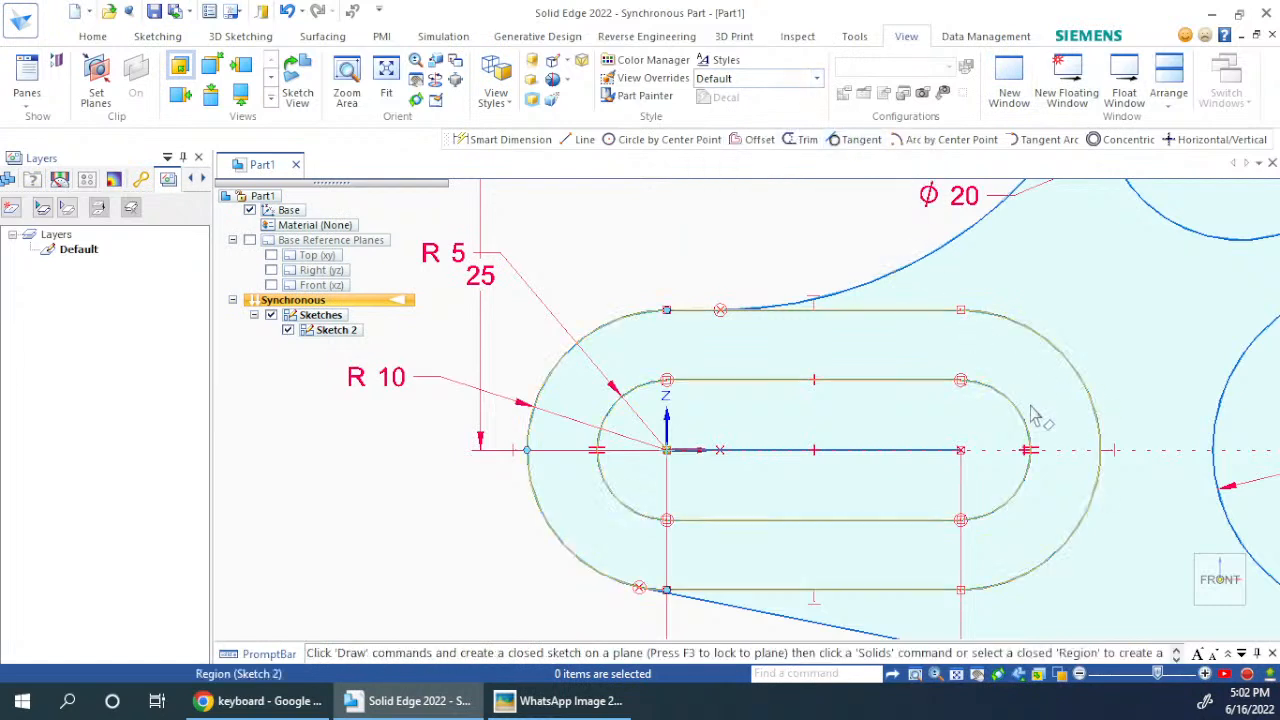
{"action": "left_click_drag", "start_coordinate": [660, 464], "coordinate": [988, 430]}
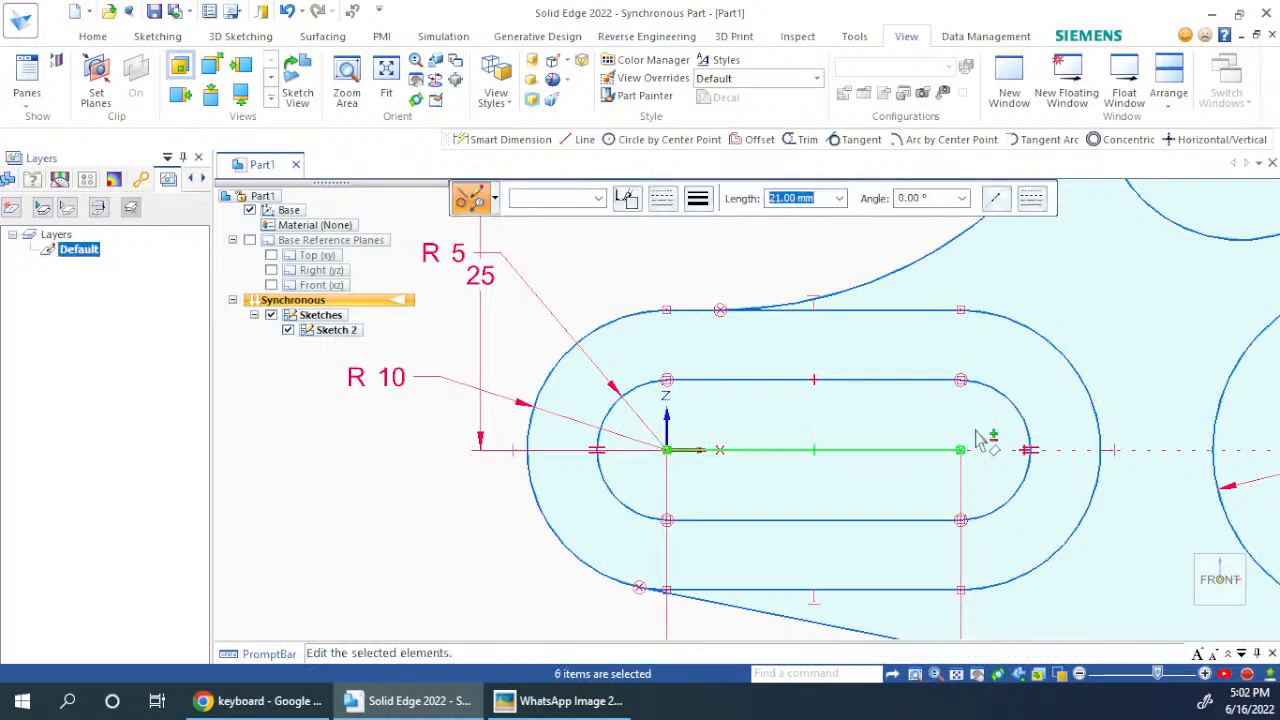
{"action": "left_click", "coordinate": [661, 199]}
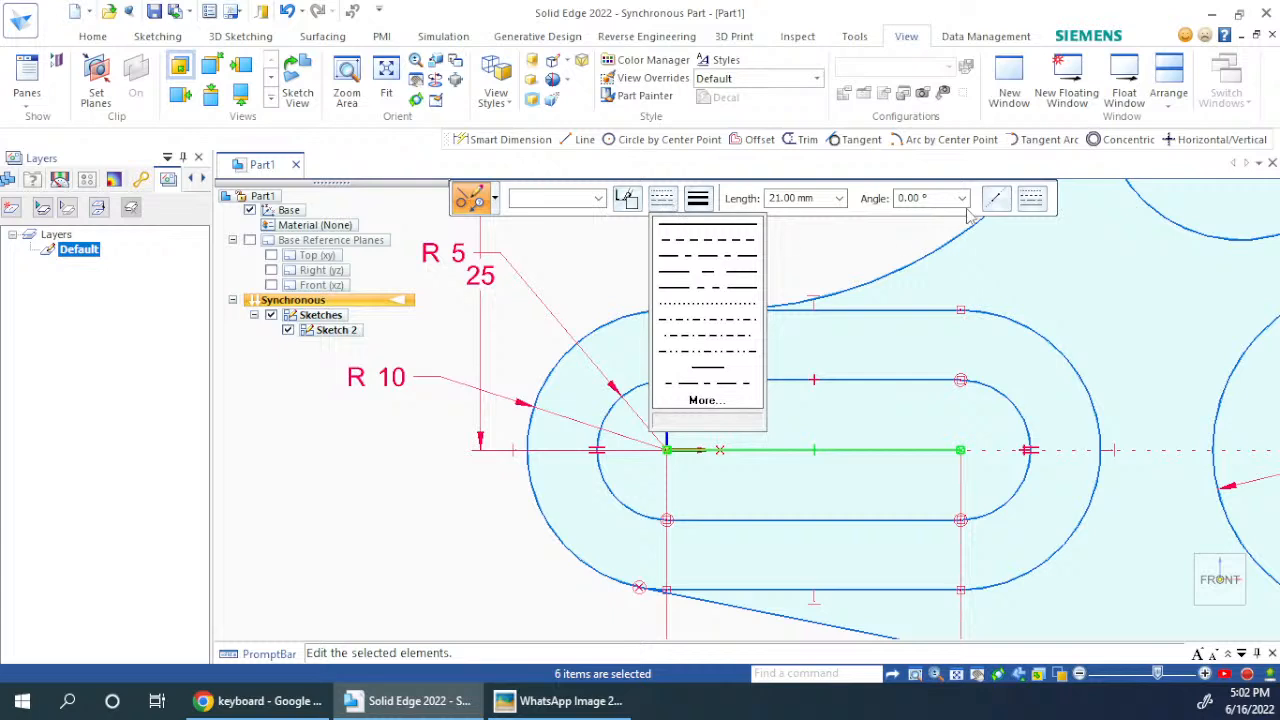
{"action": "left_click", "coordinate": [958, 320]}
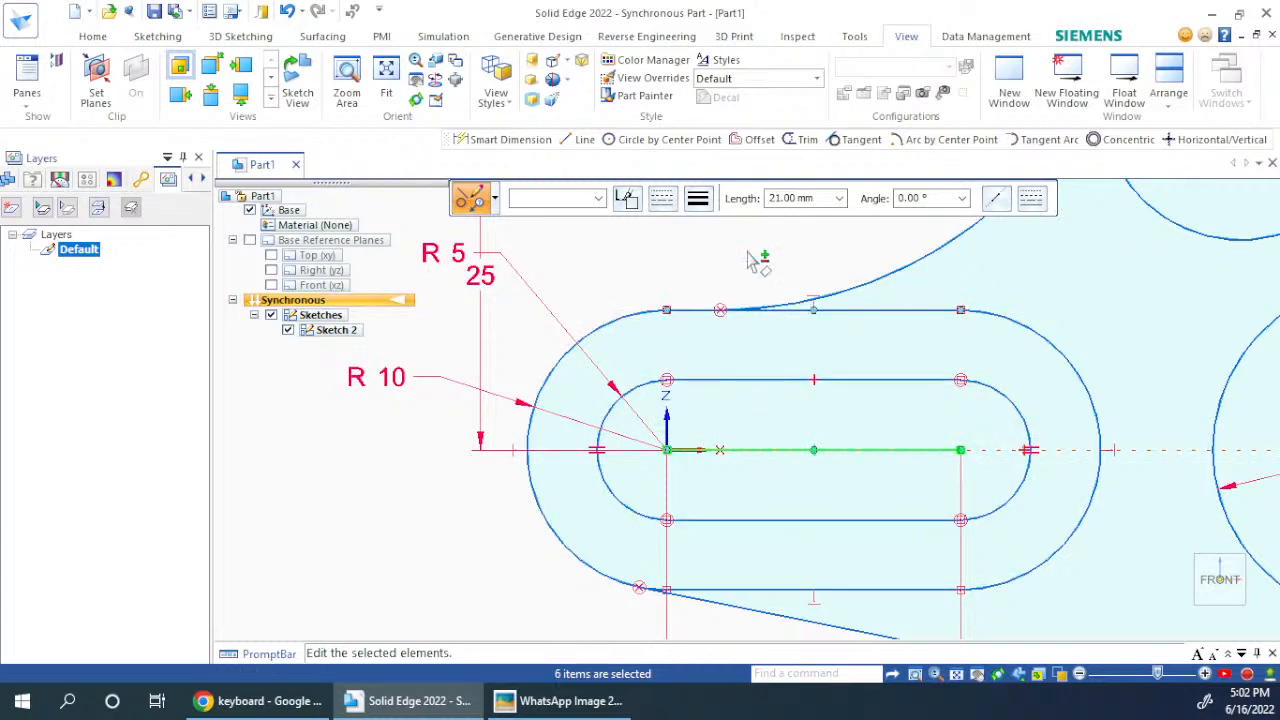
{"action": "key", "text": "Escape"}
Step: Change the line type of the straight slot's horizontal centre line to a chain pattern of long and short dashes
{"action": "left_click_drag", "start_coordinate": [652, 472], "coordinate": [966, 436]}
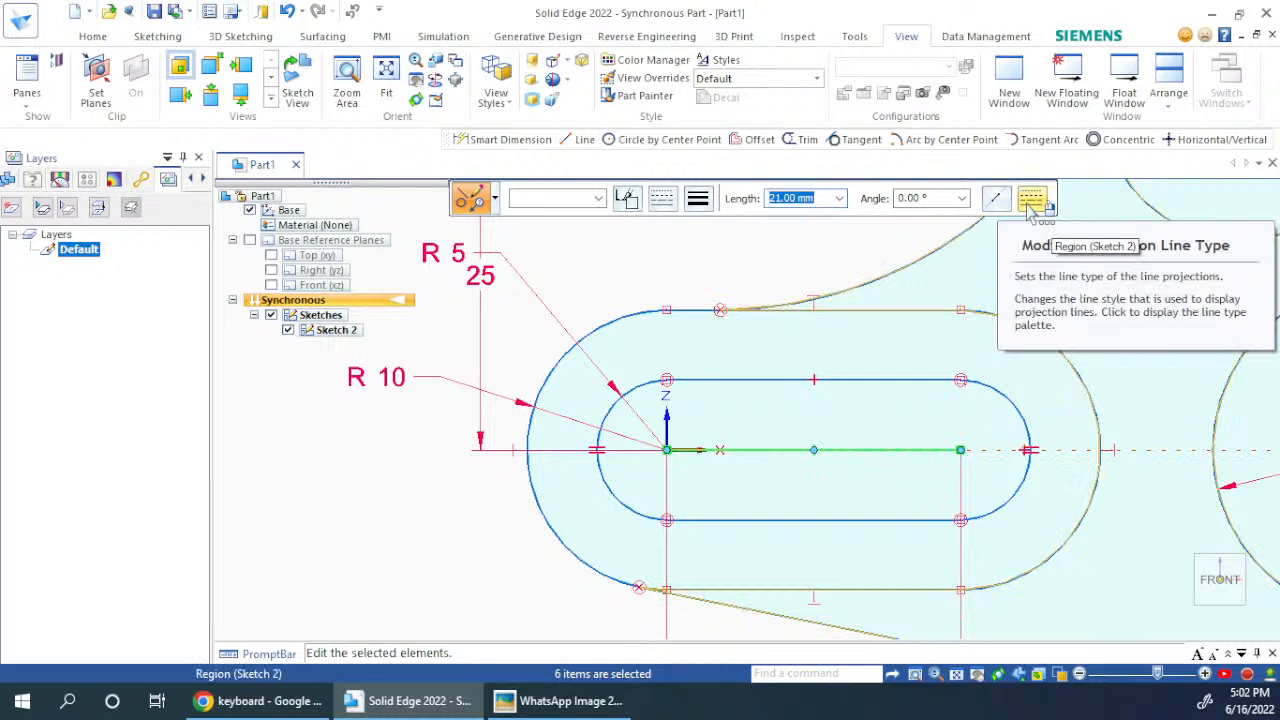
{"action": "left_click", "coordinate": [661, 199]}
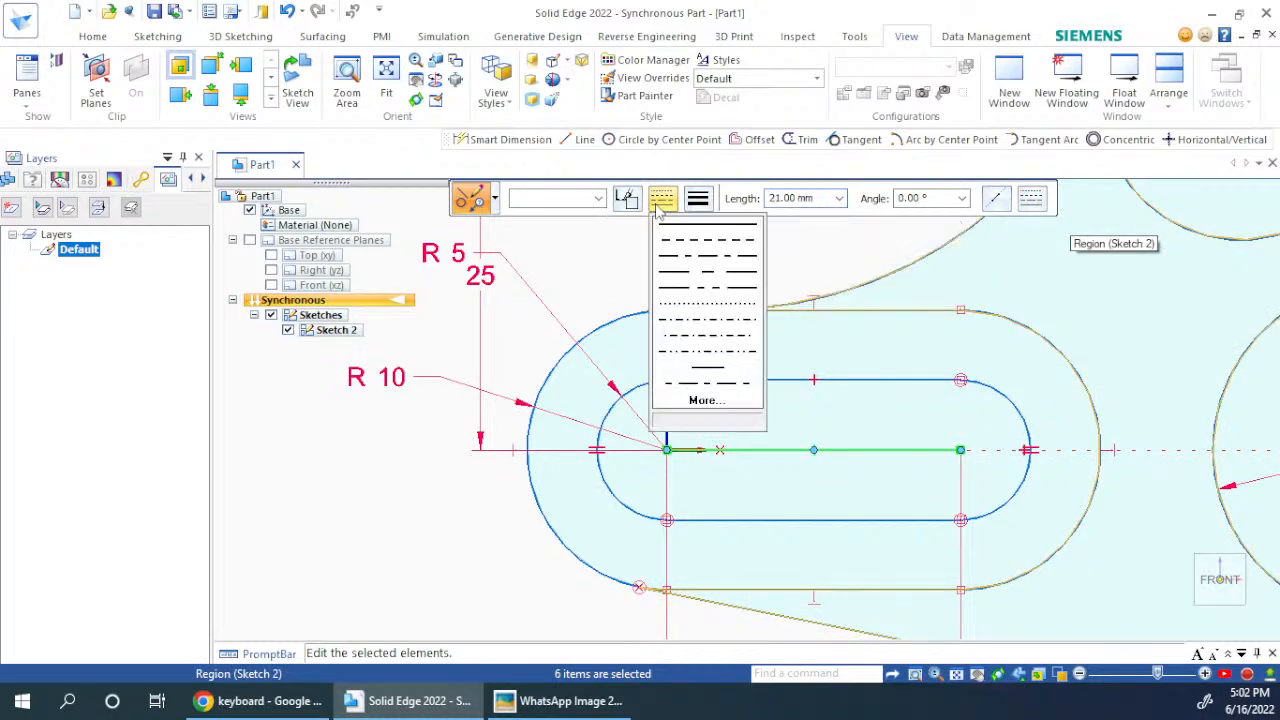
{"action": "left_click", "coordinate": [716, 289]}
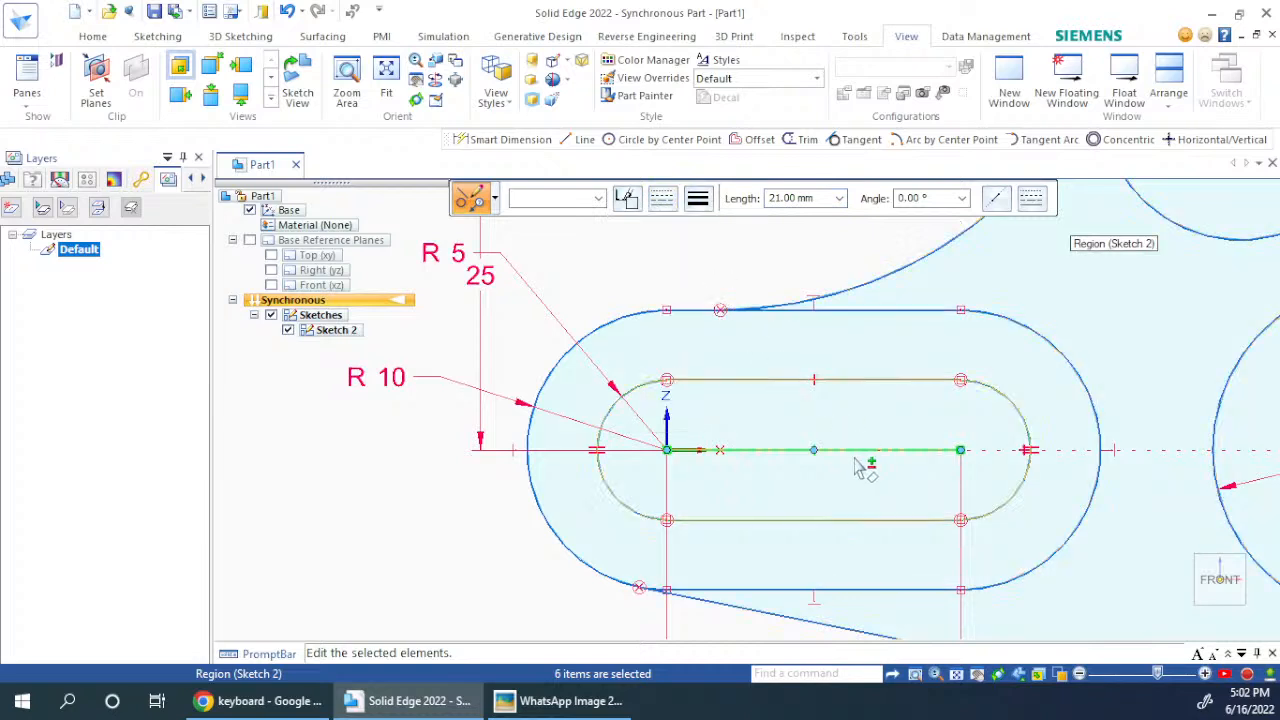
{"action": "key", "text": "Escape"}
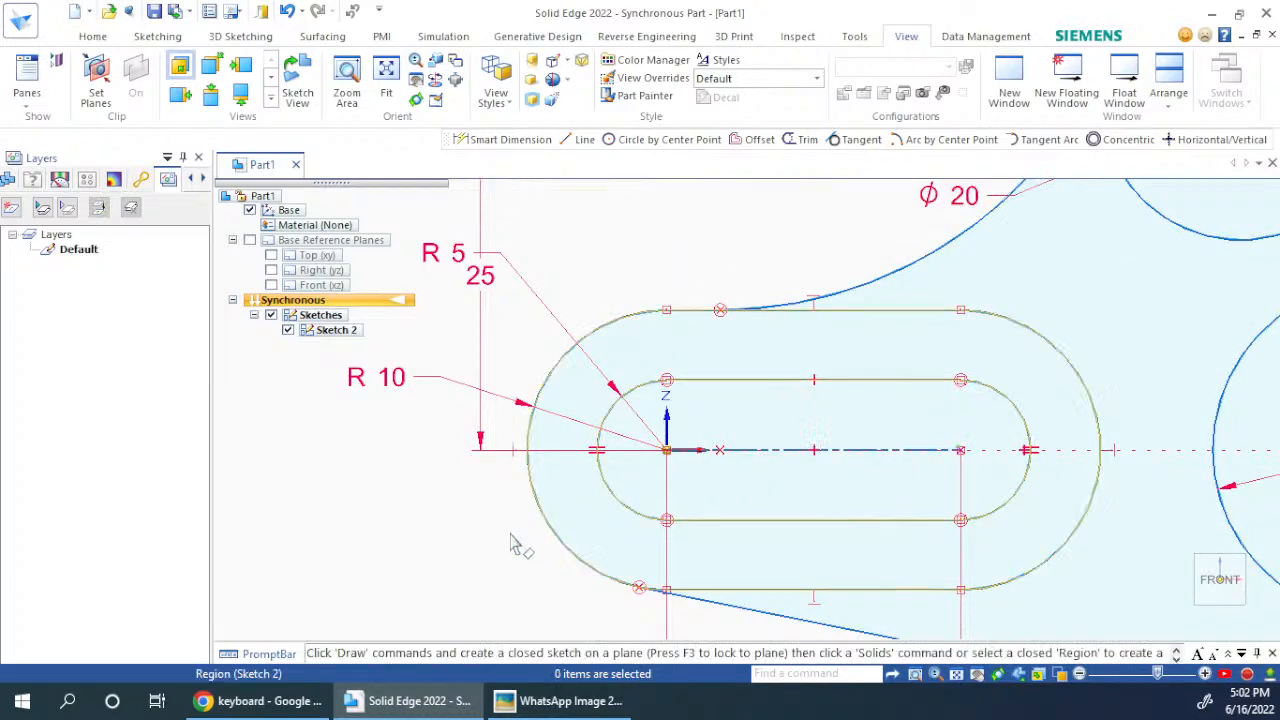
{"action": "scroll", "coordinate": [512, 543], "scroll_direction": "down", "scroll_amount": 3}
{"action": "scroll", "coordinate": [595, 523], "scroll_direction": "up", "scroll_amount": 4}
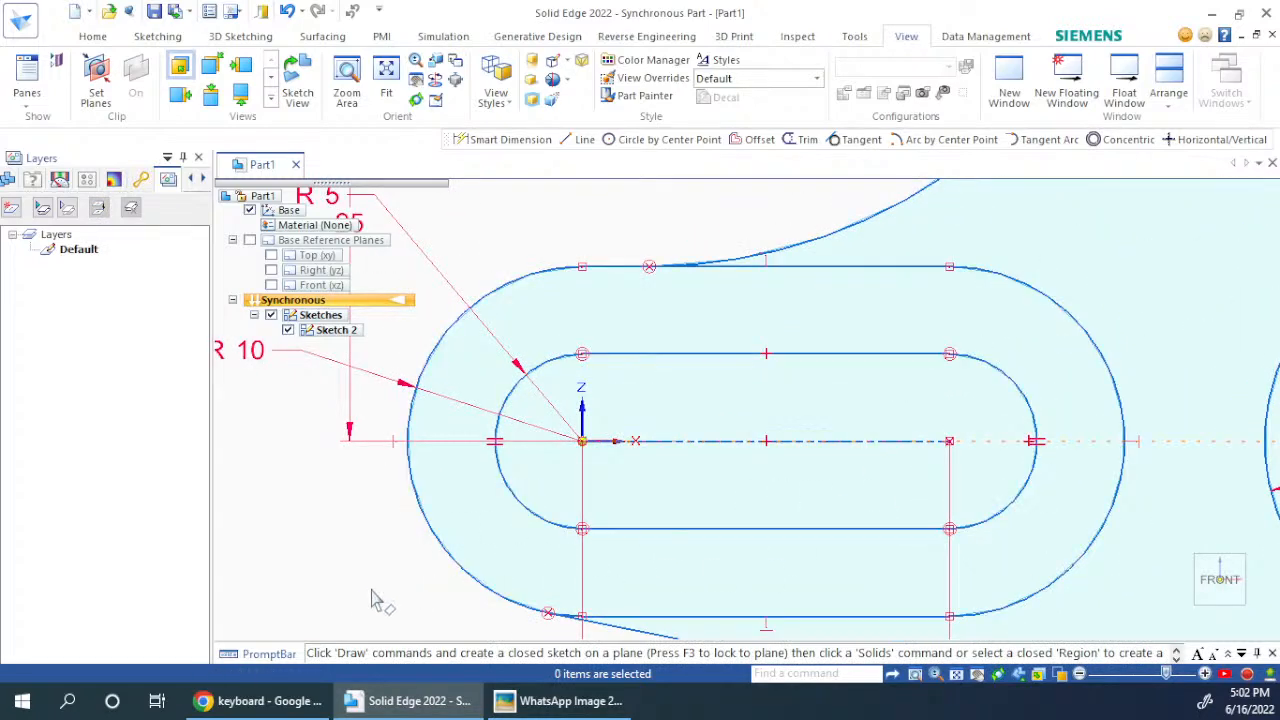
{"action": "left_click_drag", "start_coordinate": [544, 452], "coordinate": [1018, 426]}
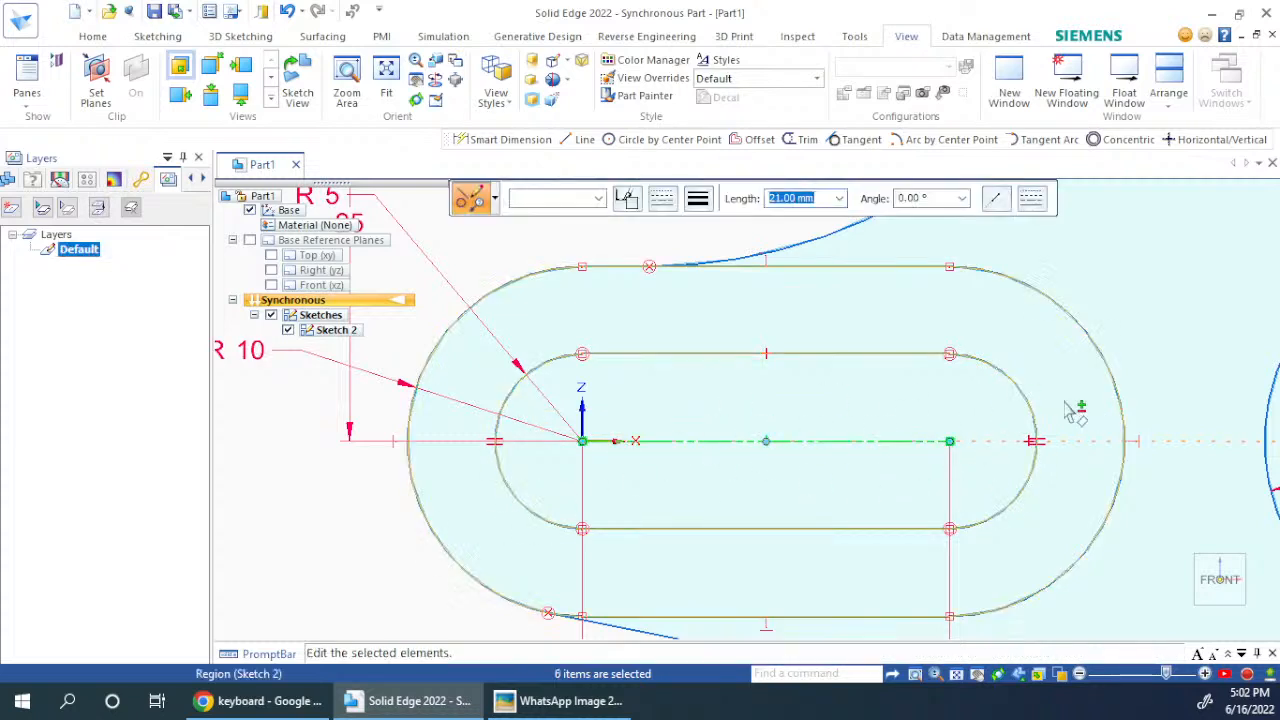
{"action": "left_click", "coordinate": [665, 199]}
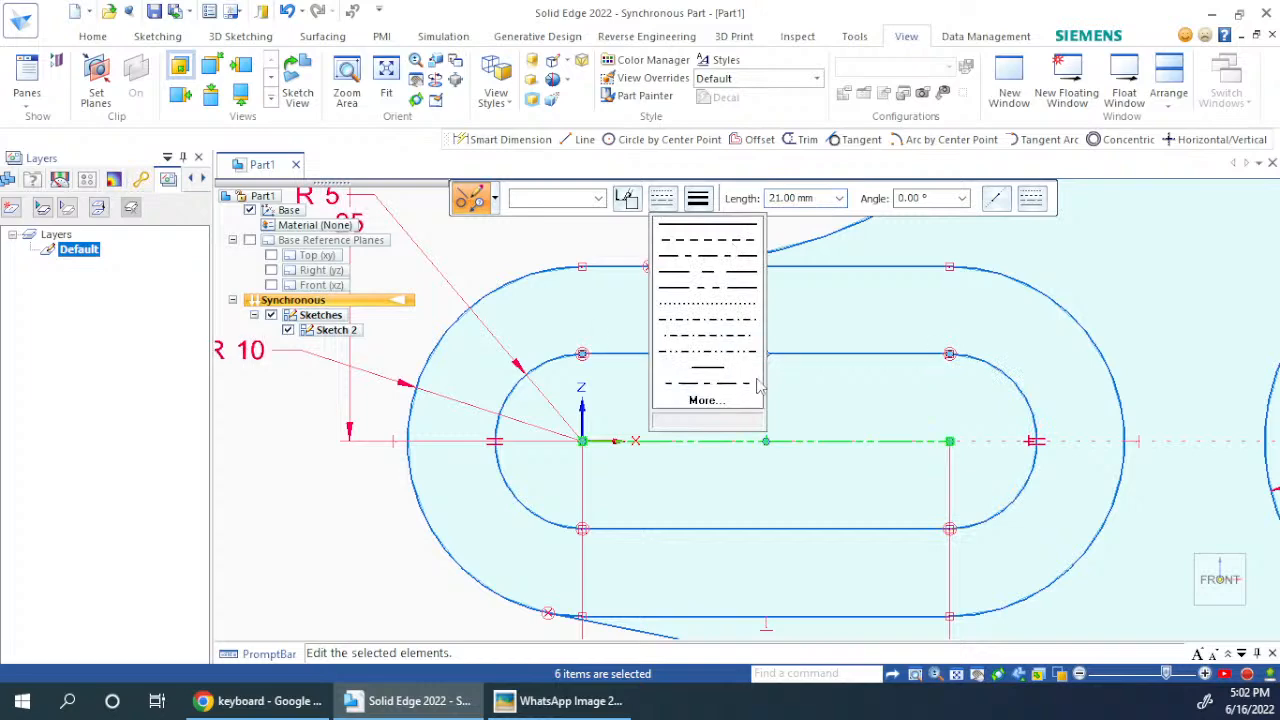
{"action": "key", "text": "Escape"}
{"action": "key", "text": "Escape"}
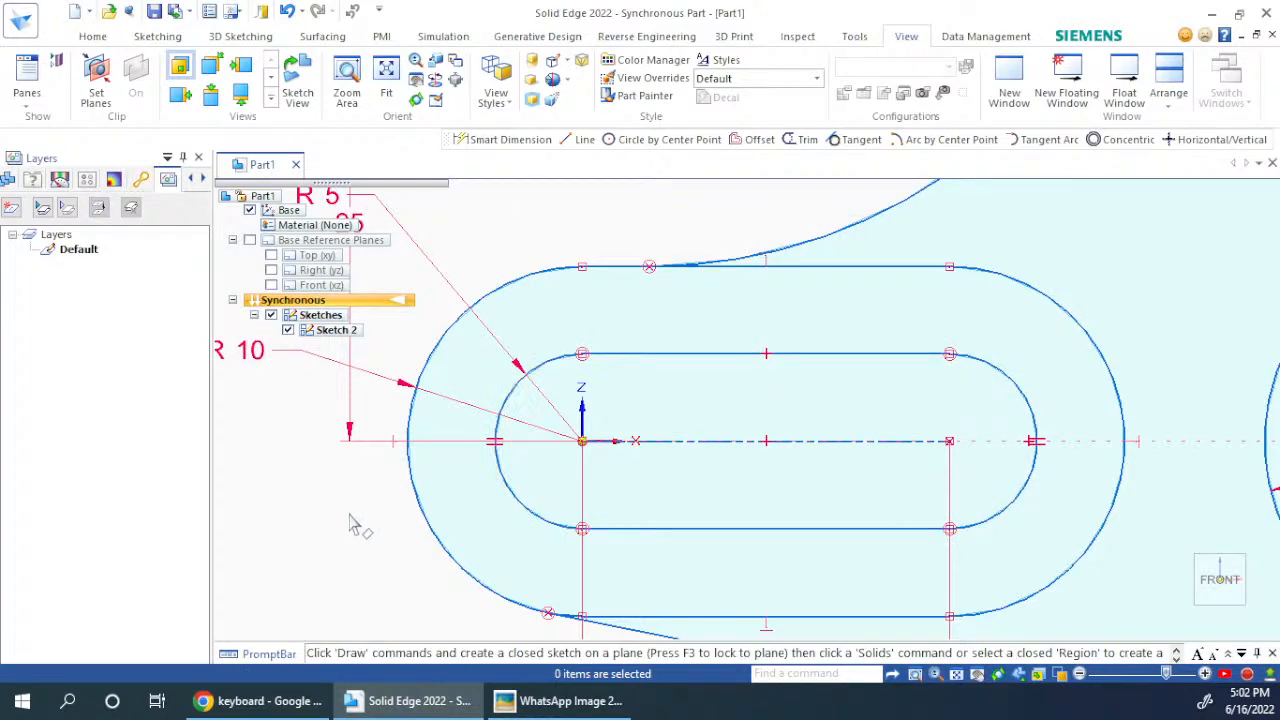
Step: Select the enclosed main body region of the whole profile to check its closed outline
{"action": "scroll", "coordinate": [352, 524], "scroll_direction": "down", "scroll_amount": 4}
{"action": "scroll", "coordinate": [352, 524], "scroll_direction": "down", "scroll_amount": 1}
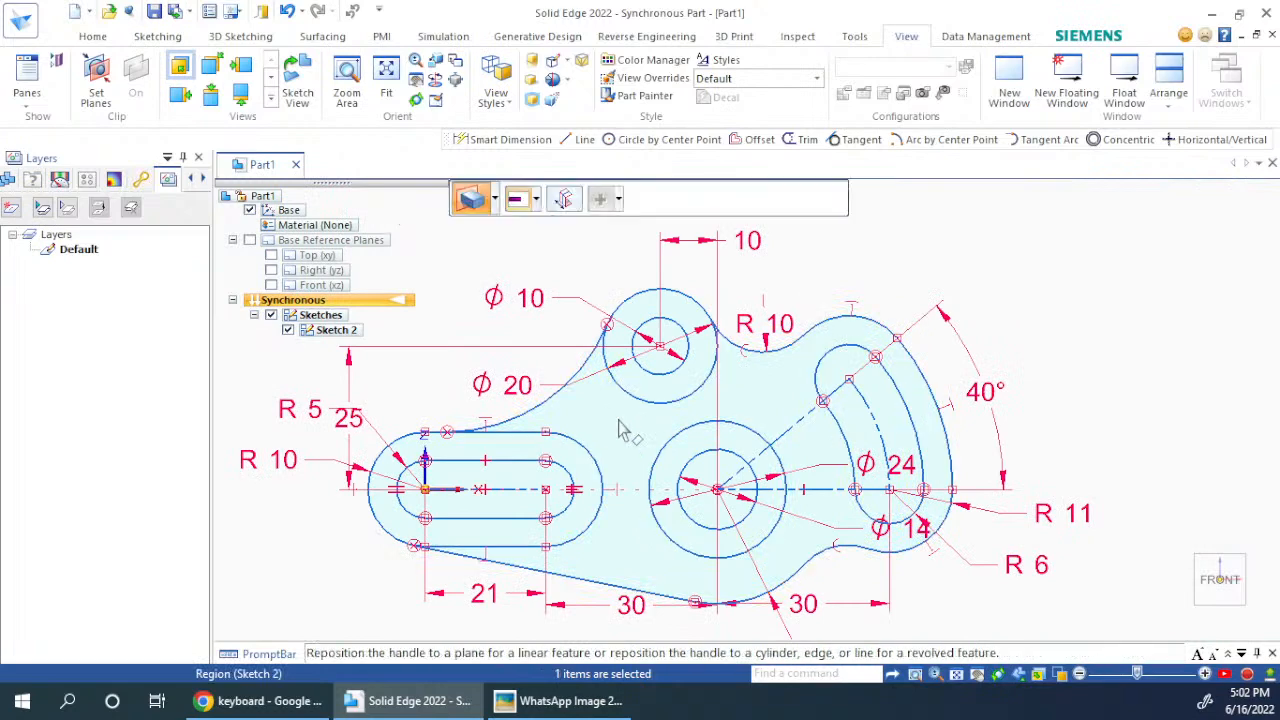
{"action": "left_click", "coordinate": [618, 420]}
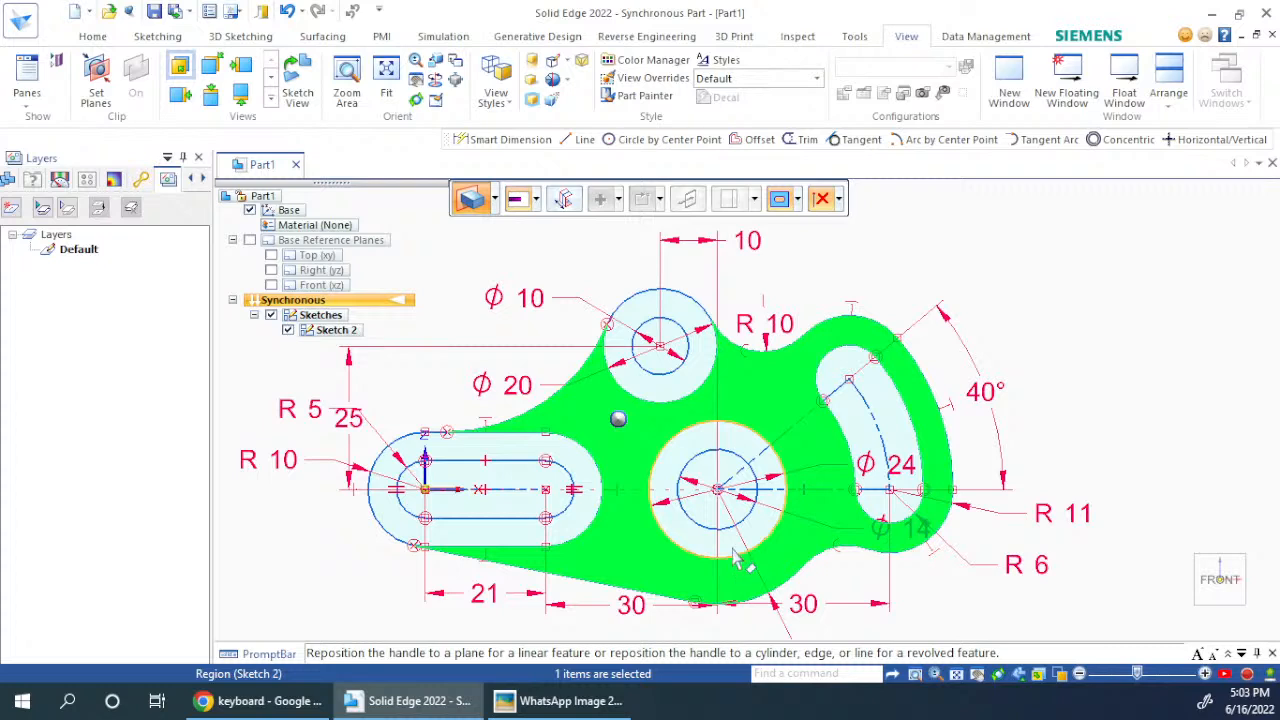
{"action": "left_click", "coordinate": [158, 36]}
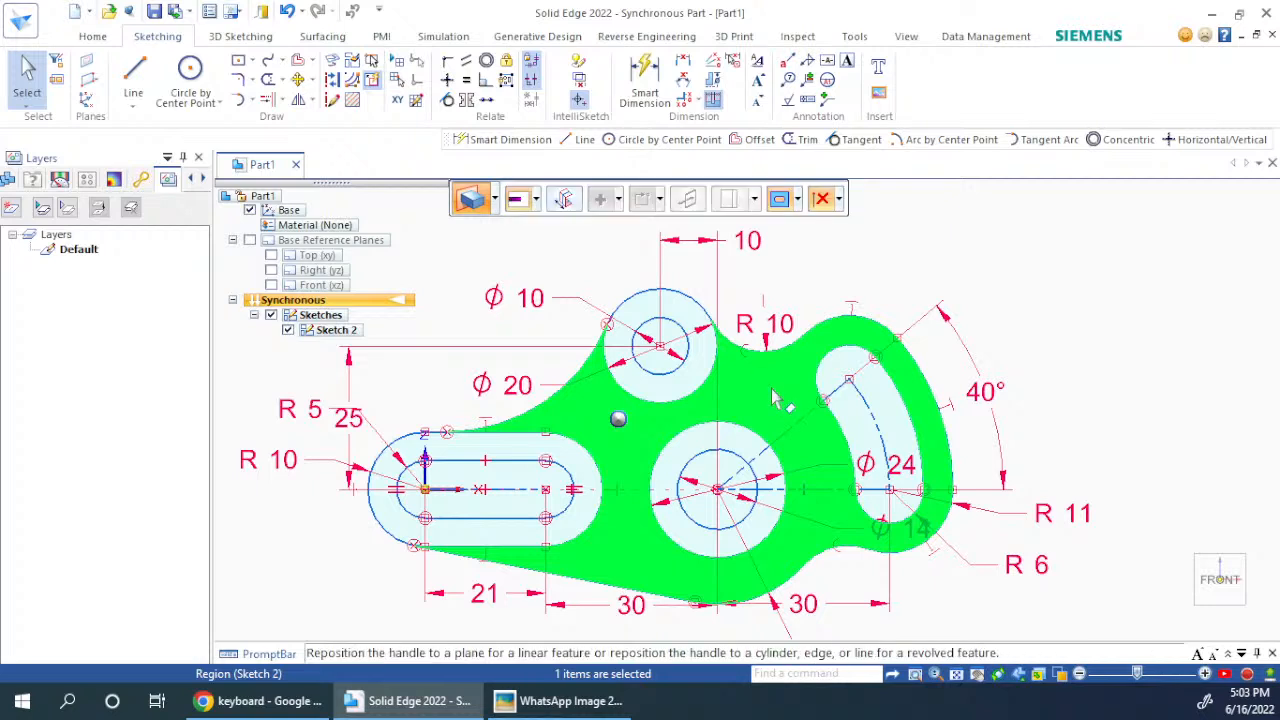
Step: Start the 3D Measure command and review its unit settings and measurement options
{"action": "left_click", "coordinate": [800, 37]}
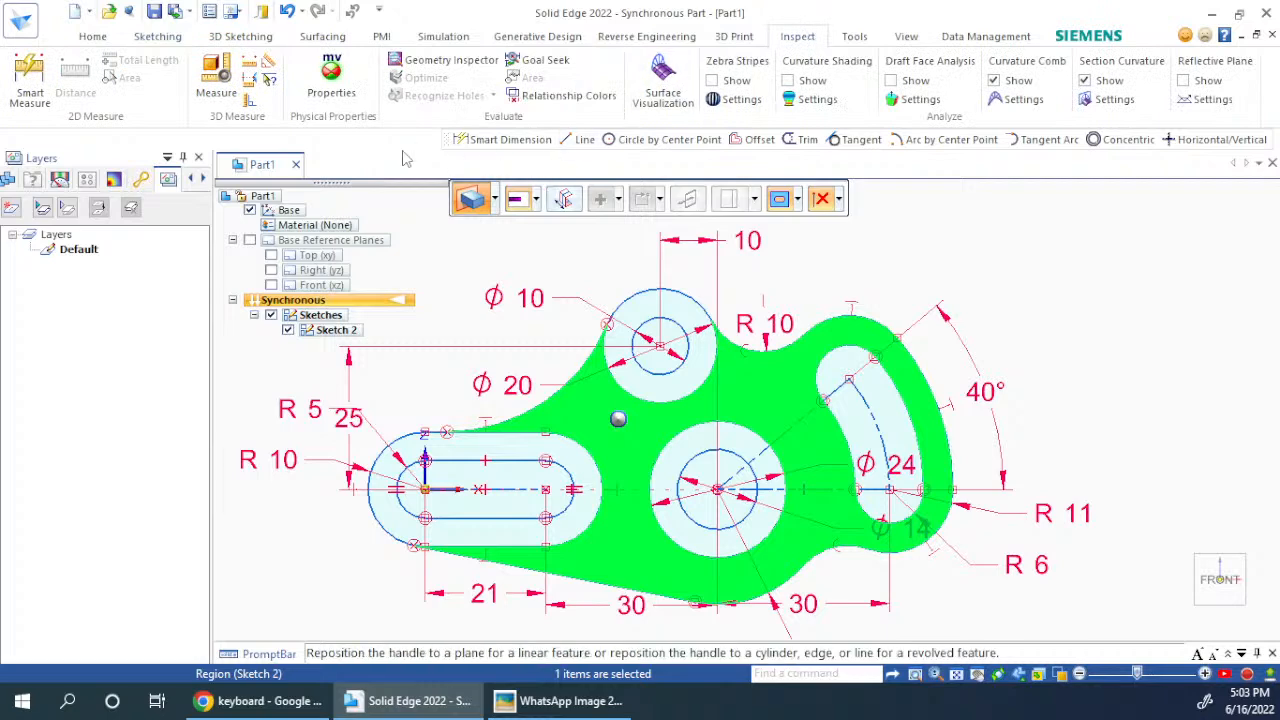
{"action": "left_click", "coordinate": [219, 100]}
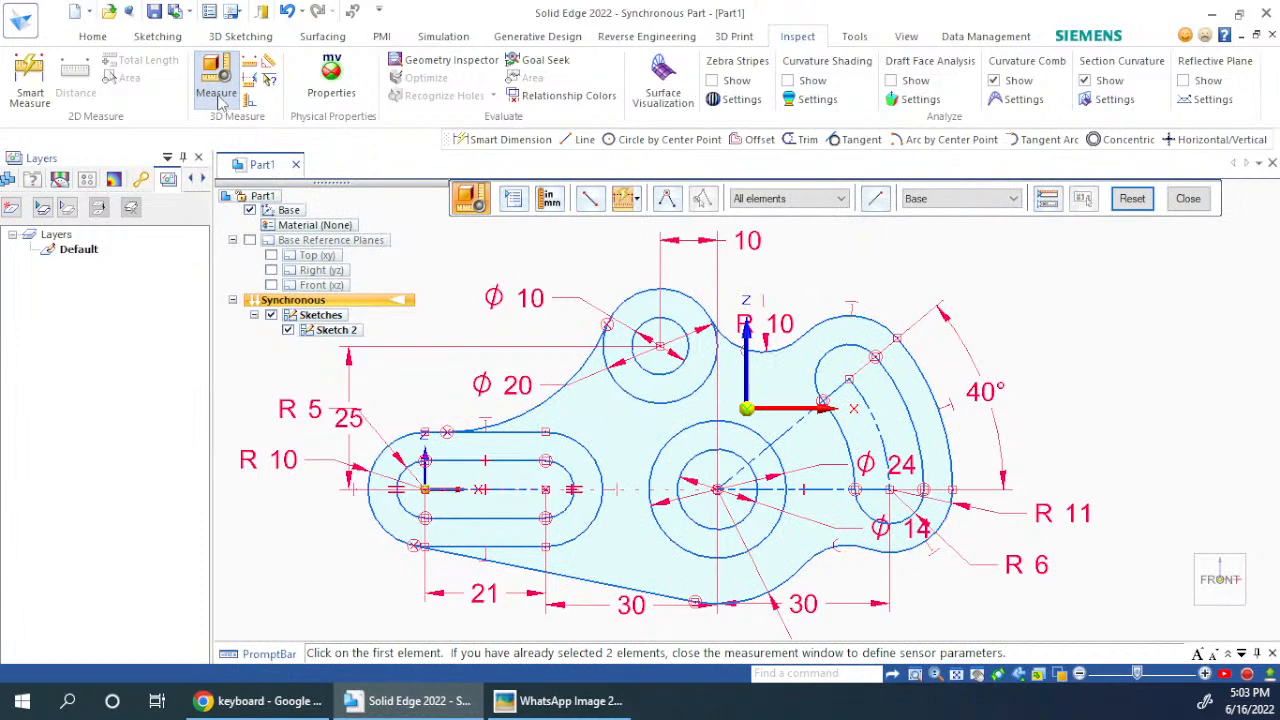
{"action": "left_click", "coordinate": [549, 200]}
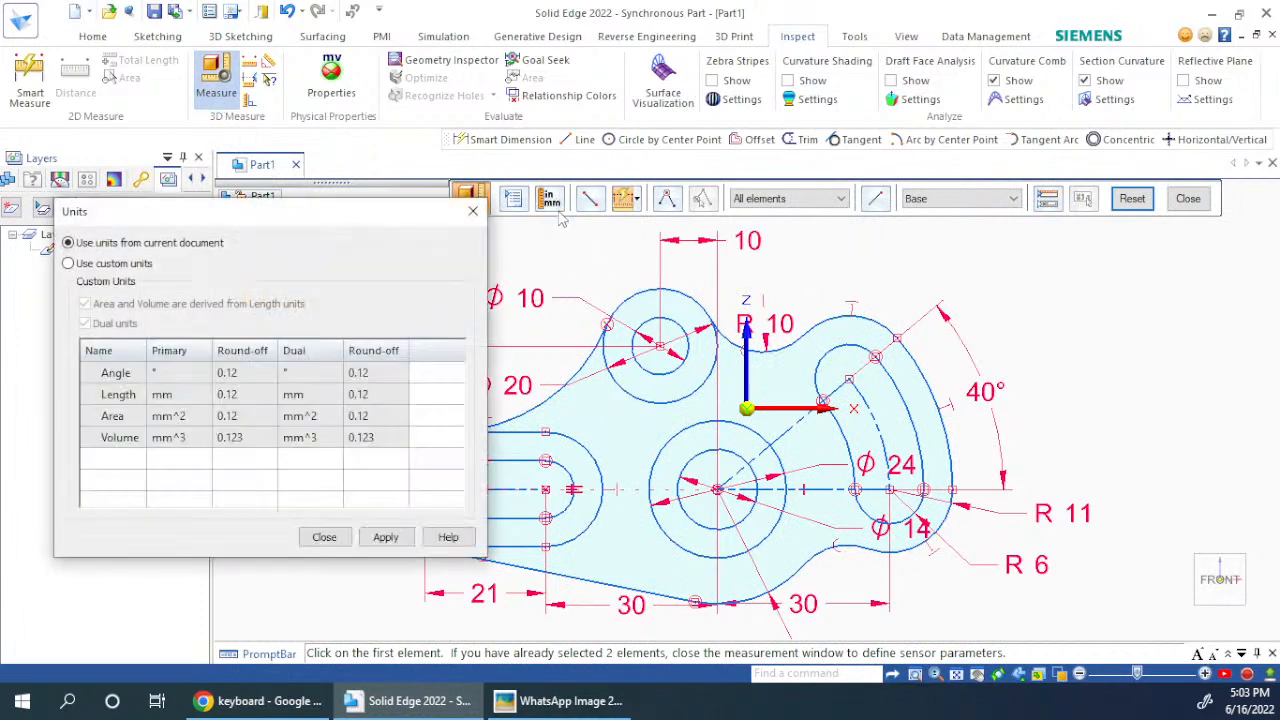
{"action": "left_click", "coordinate": [473, 211]}
{"action": "left_click", "coordinate": [513, 199]}
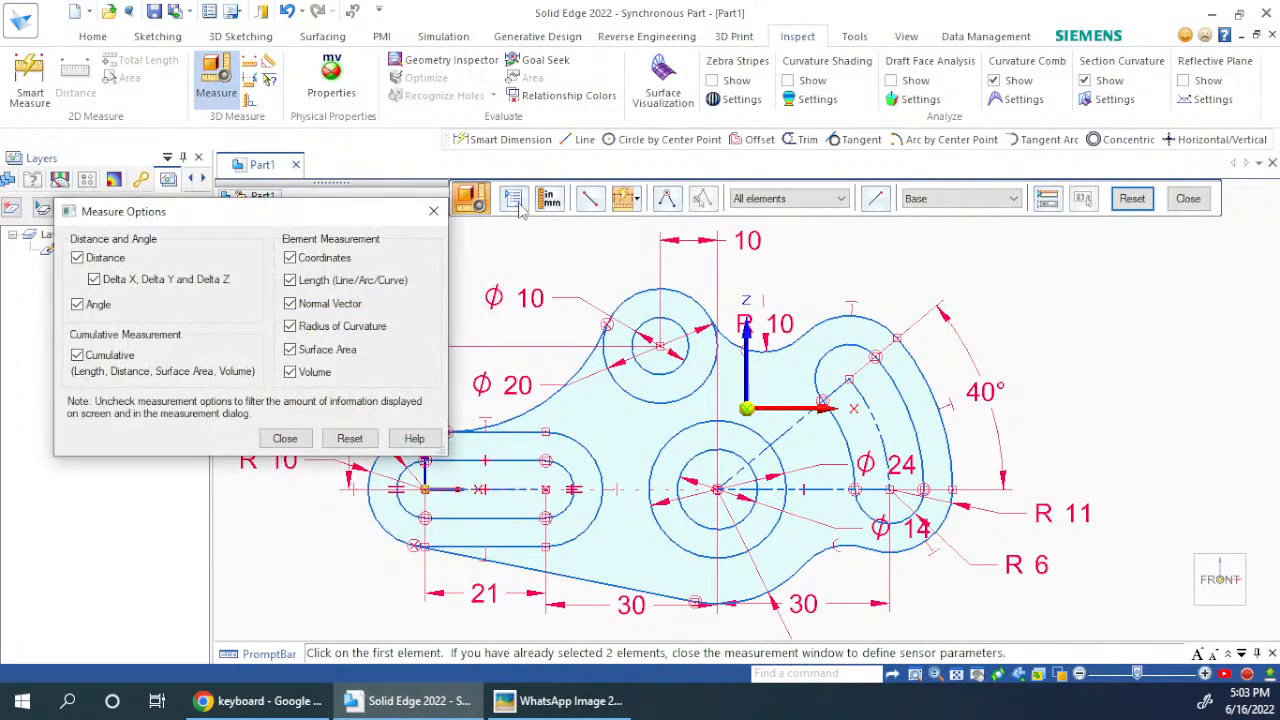
{"action": "left_click", "coordinate": [433, 211]}
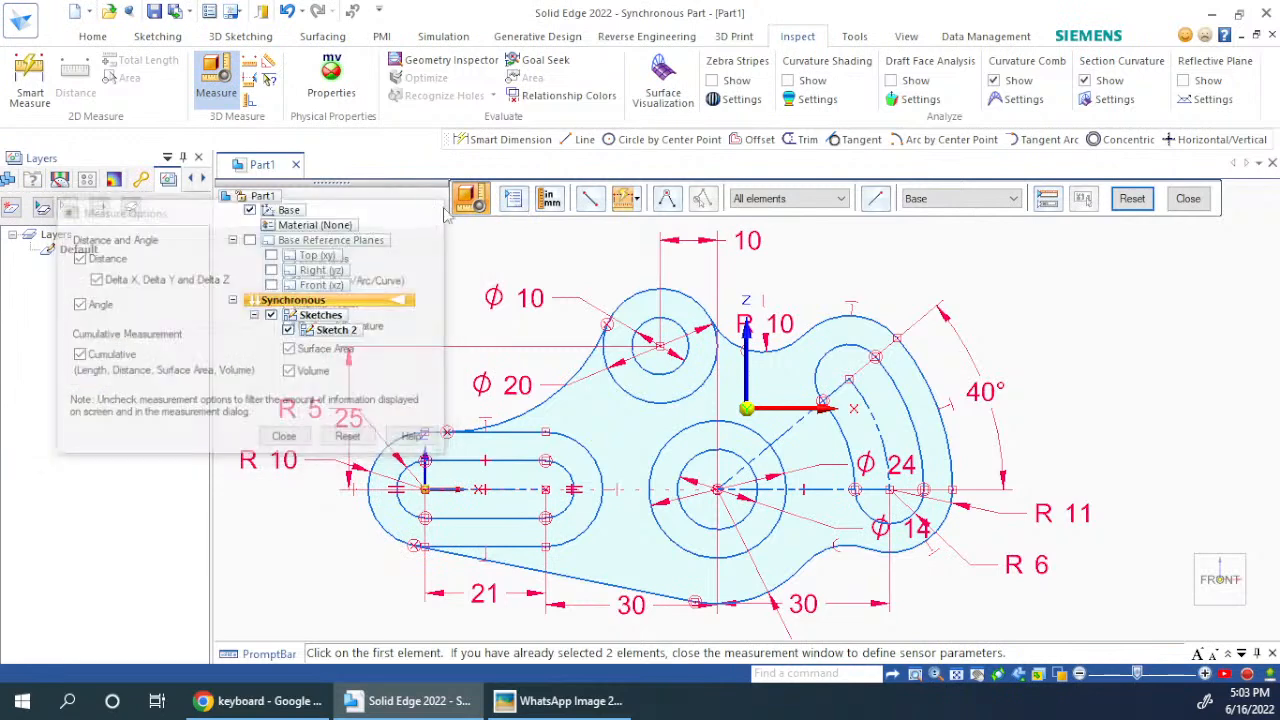
Step: Review the Measure command's element filter and its smart, minimum and maximum distance options, and exit the command
{"action": "left_click", "coordinate": [814, 206]}
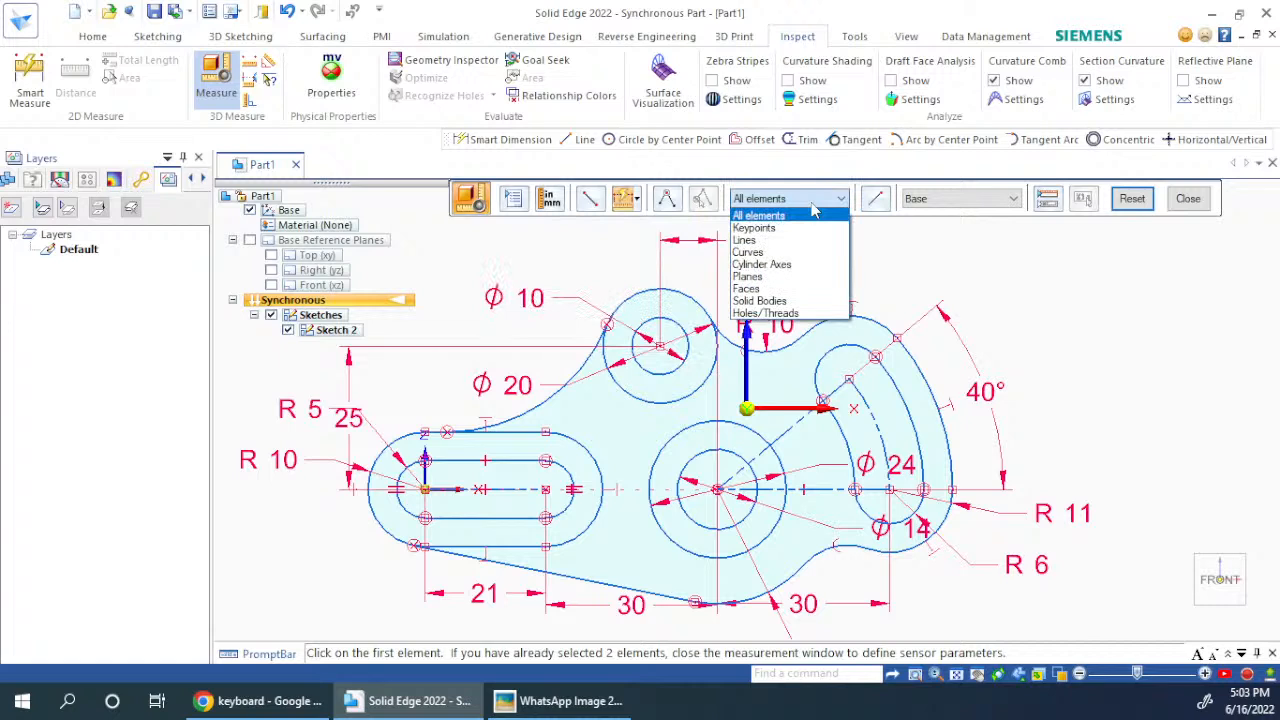
{"action": "left_click", "coordinate": [814, 200]}
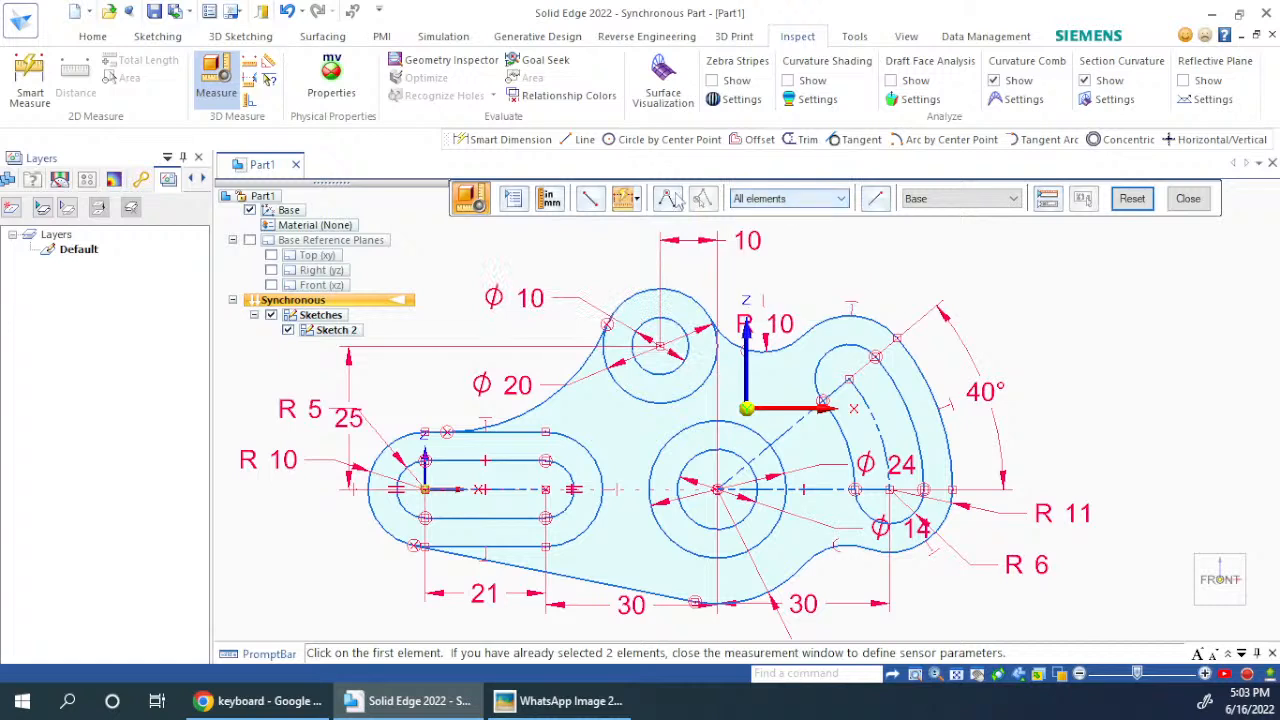
{"action": "left_click", "coordinate": [634, 199]}
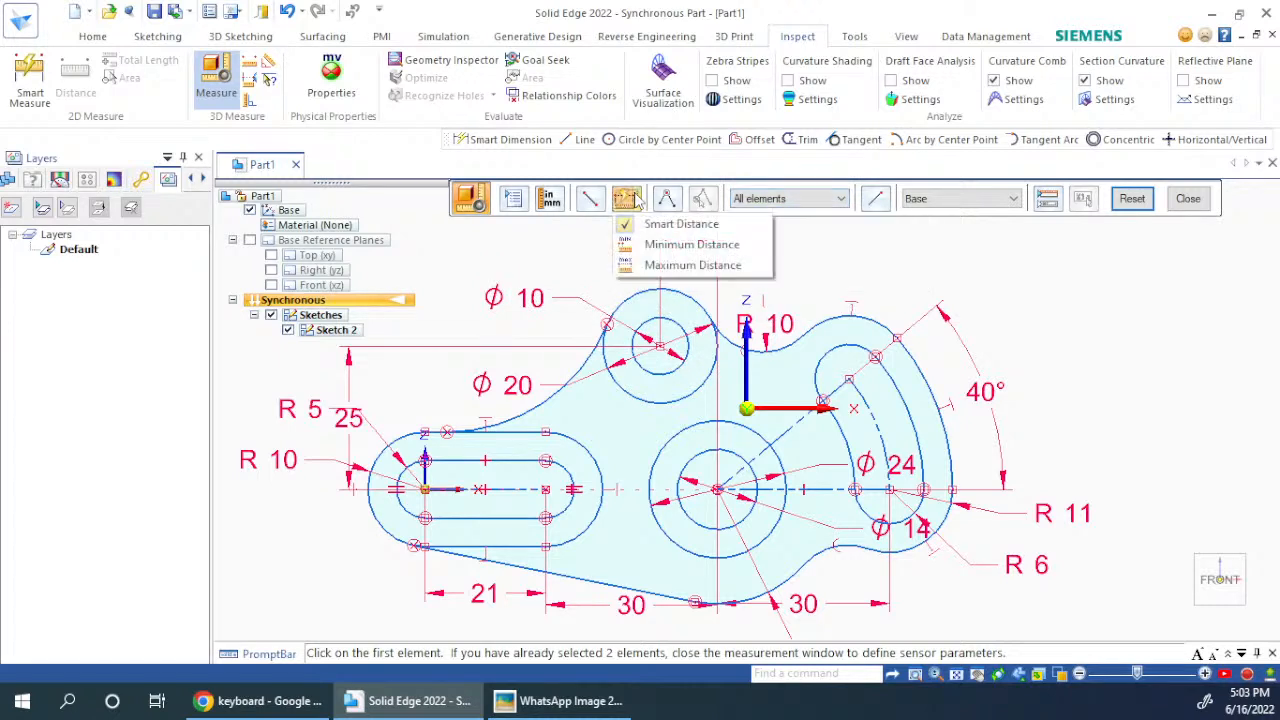
{"action": "left_click", "coordinate": [1190, 203]}
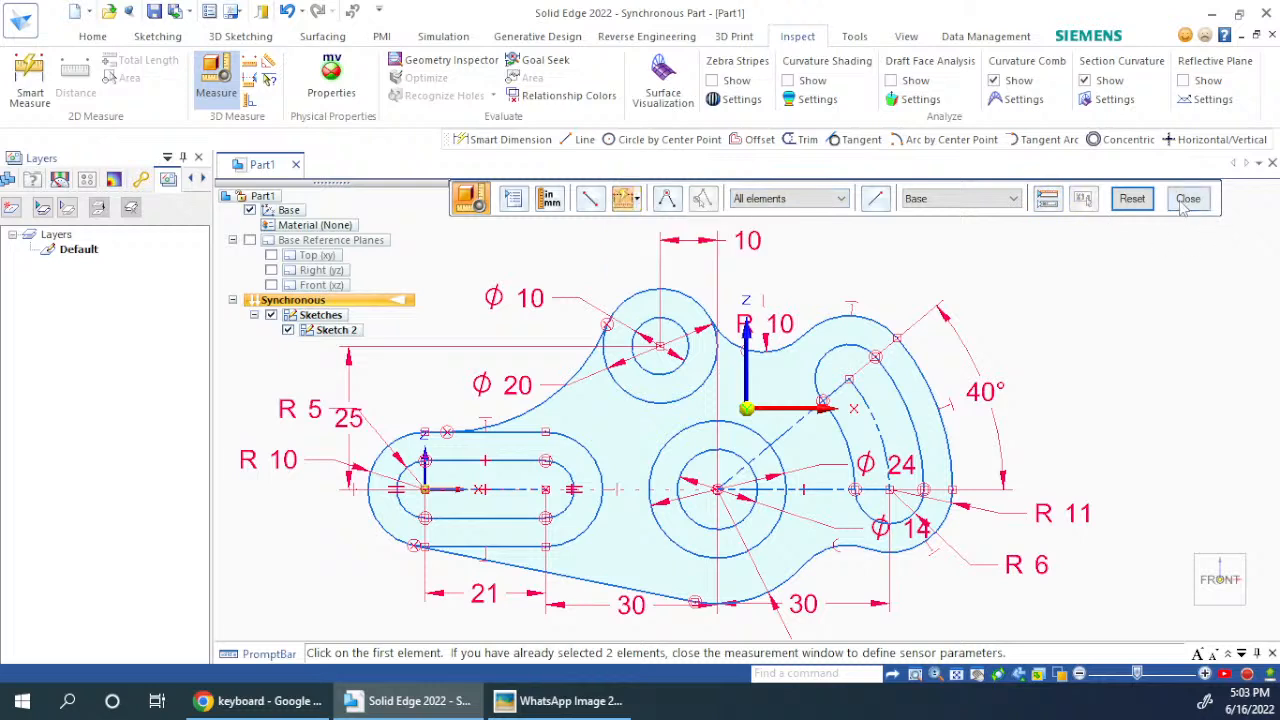
{"action": "left_click", "coordinate": [219, 90]}
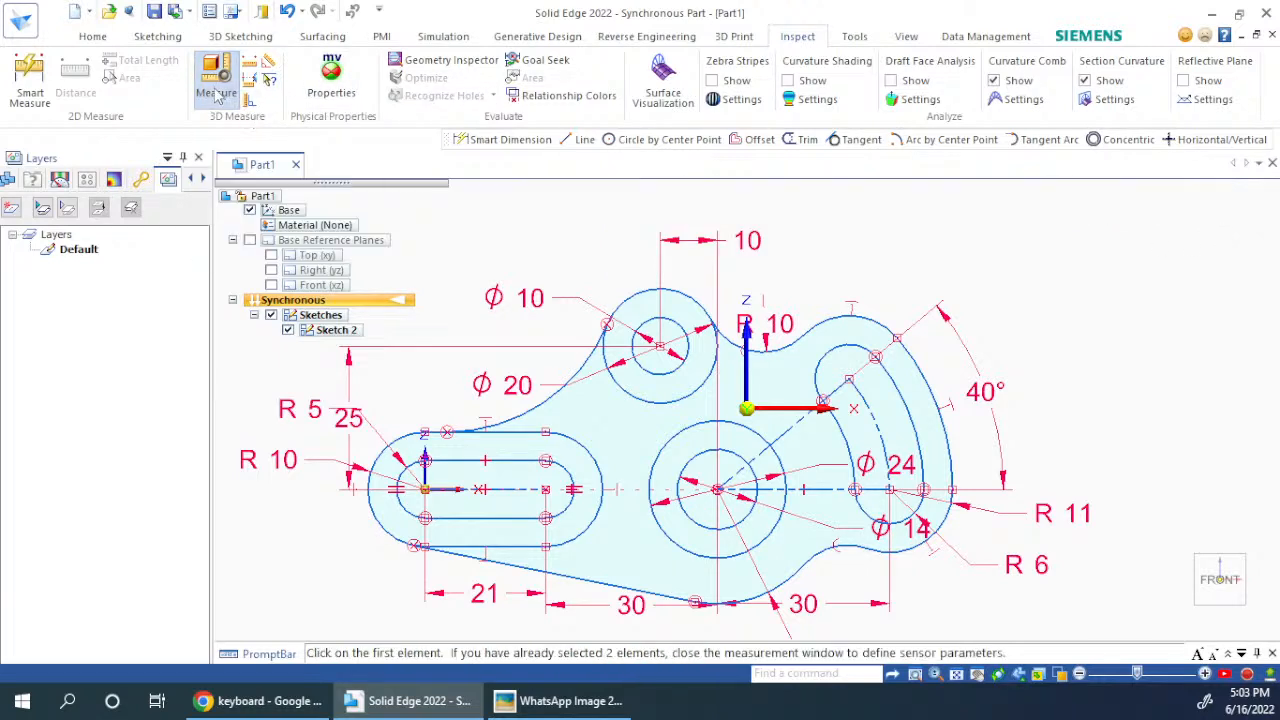
{"action": "key", "text": "Escape"}
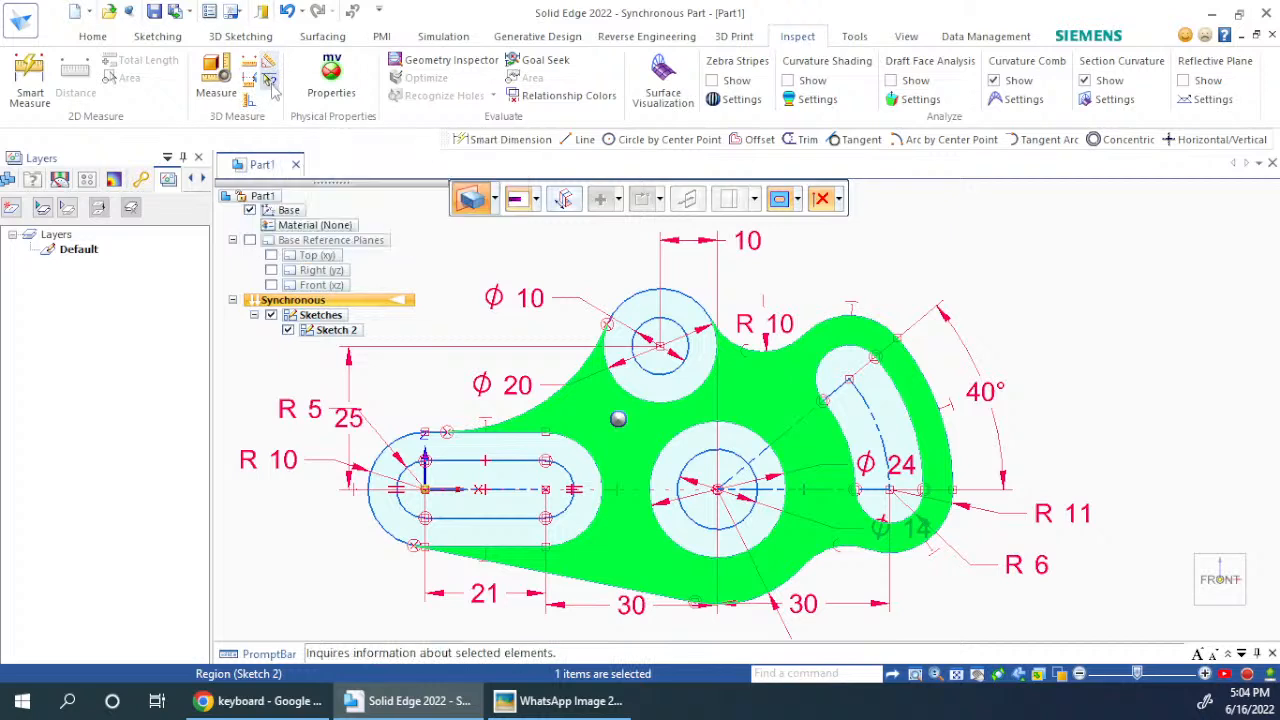
Step: Check the physical properties of the selected main body region, including its surface area
{"action": "left_click", "coordinate": [333, 95]}
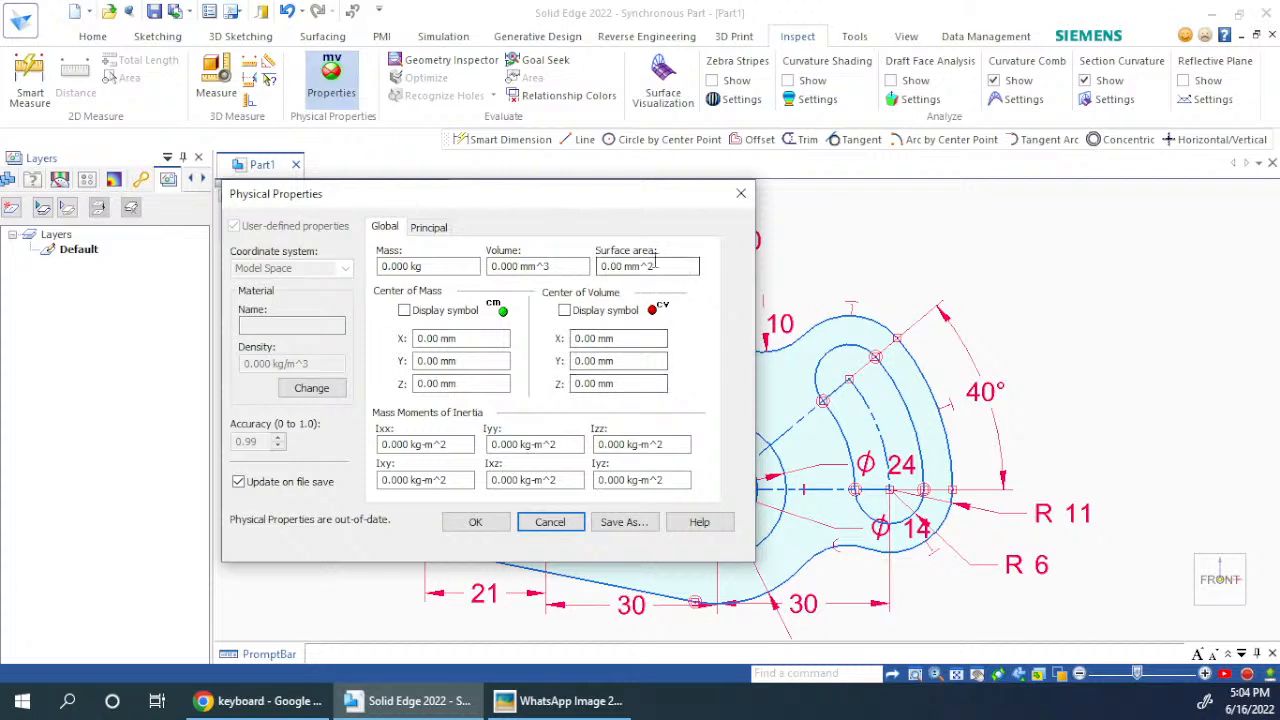
{"action": "left_click", "coordinate": [783, 402]}
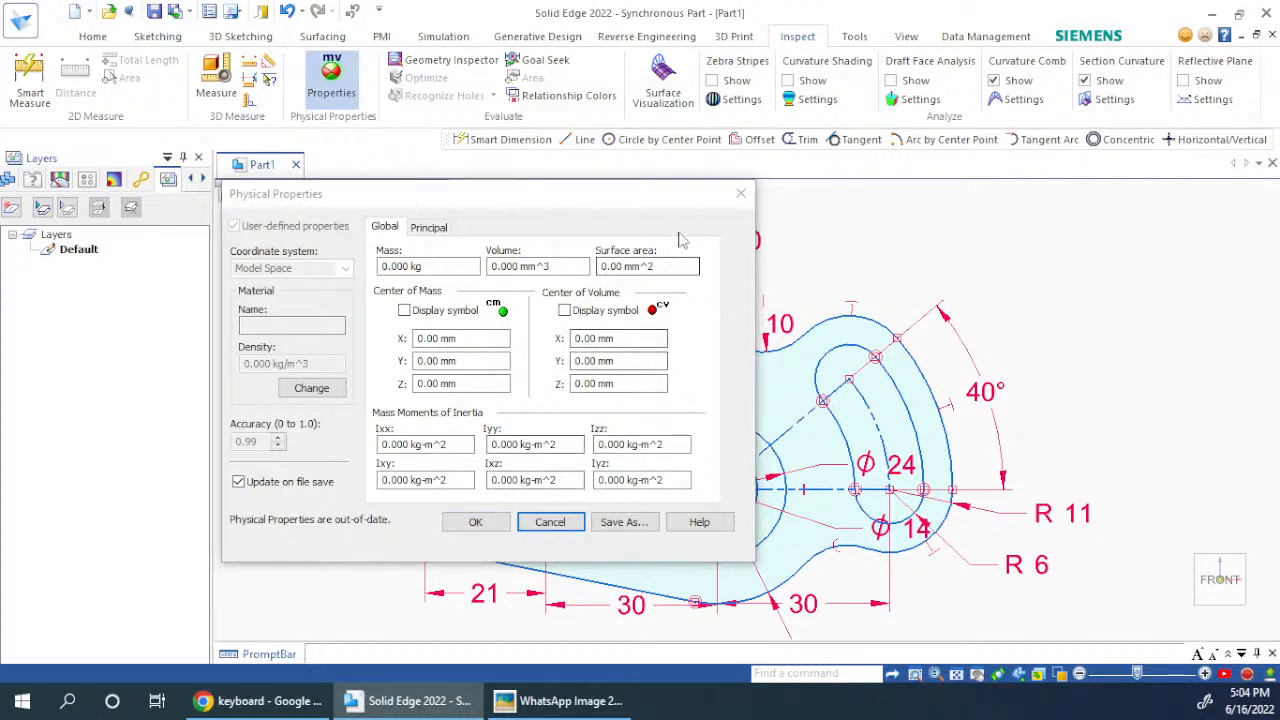
{"action": "left_click", "coordinate": [744, 198]}
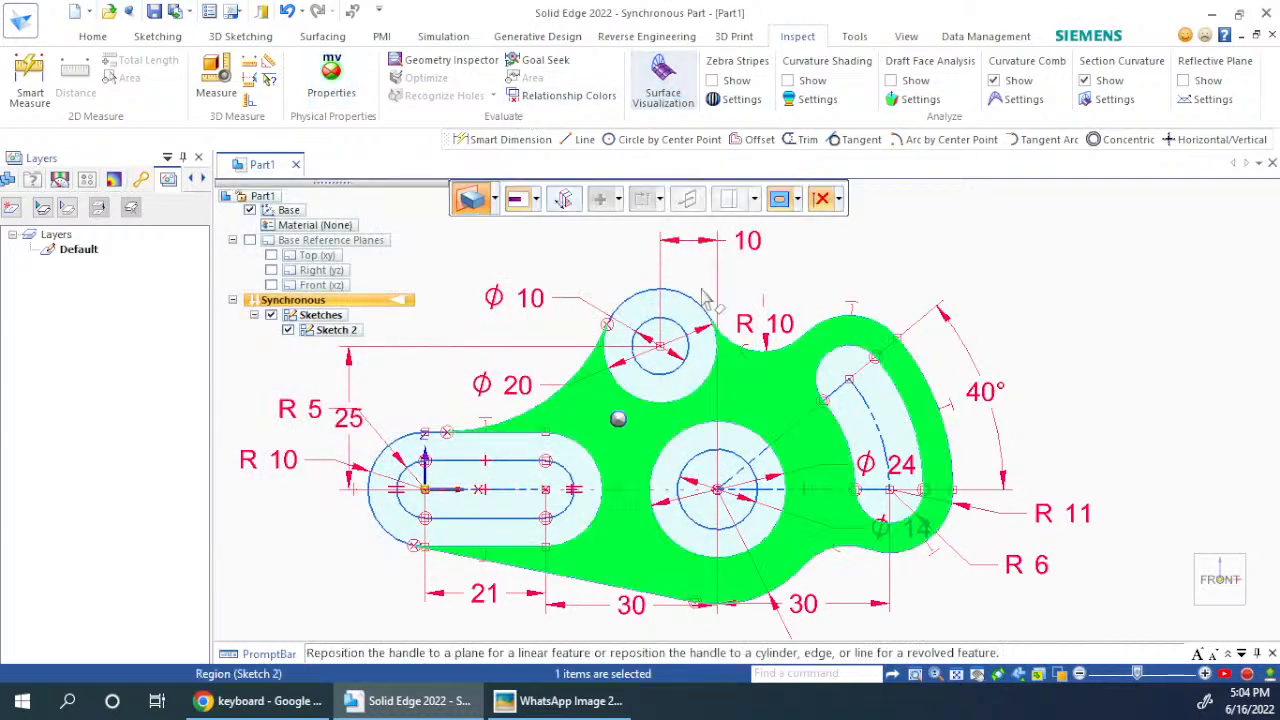
{"action": "left_click", "coordinate": [1088, 322]}
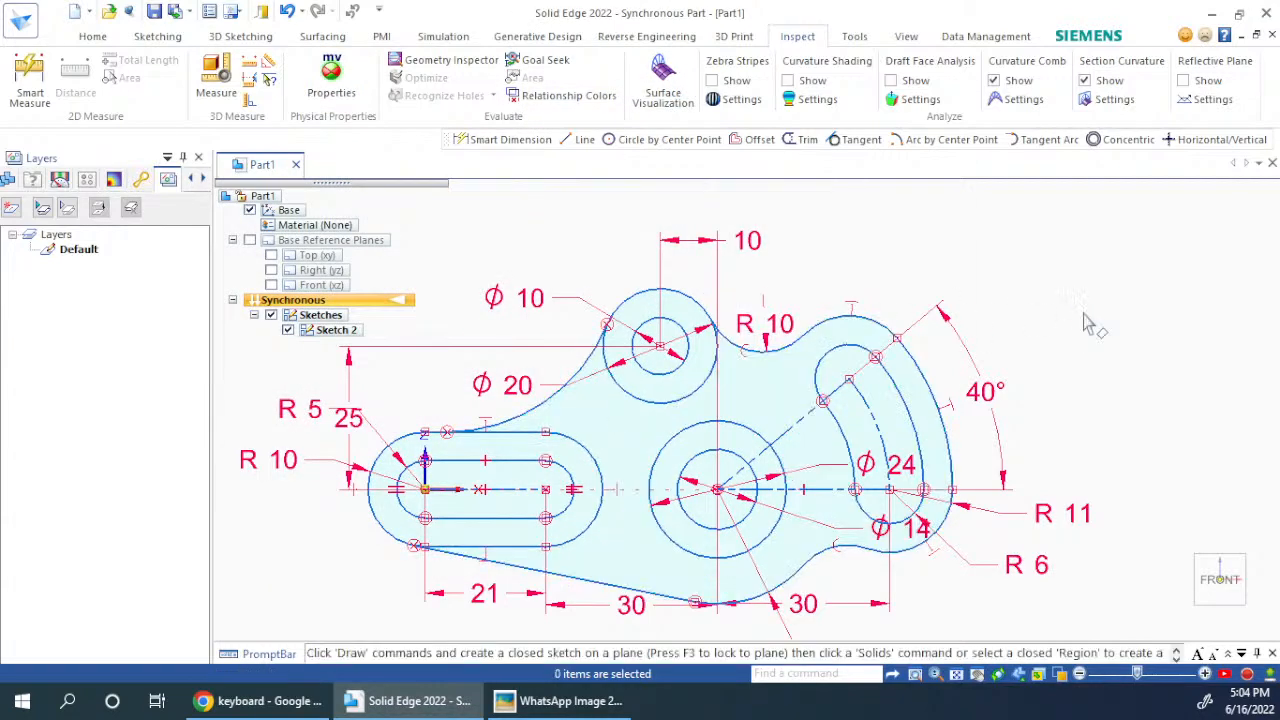
{"action": "left_click", "coordinate": [756, 398]}
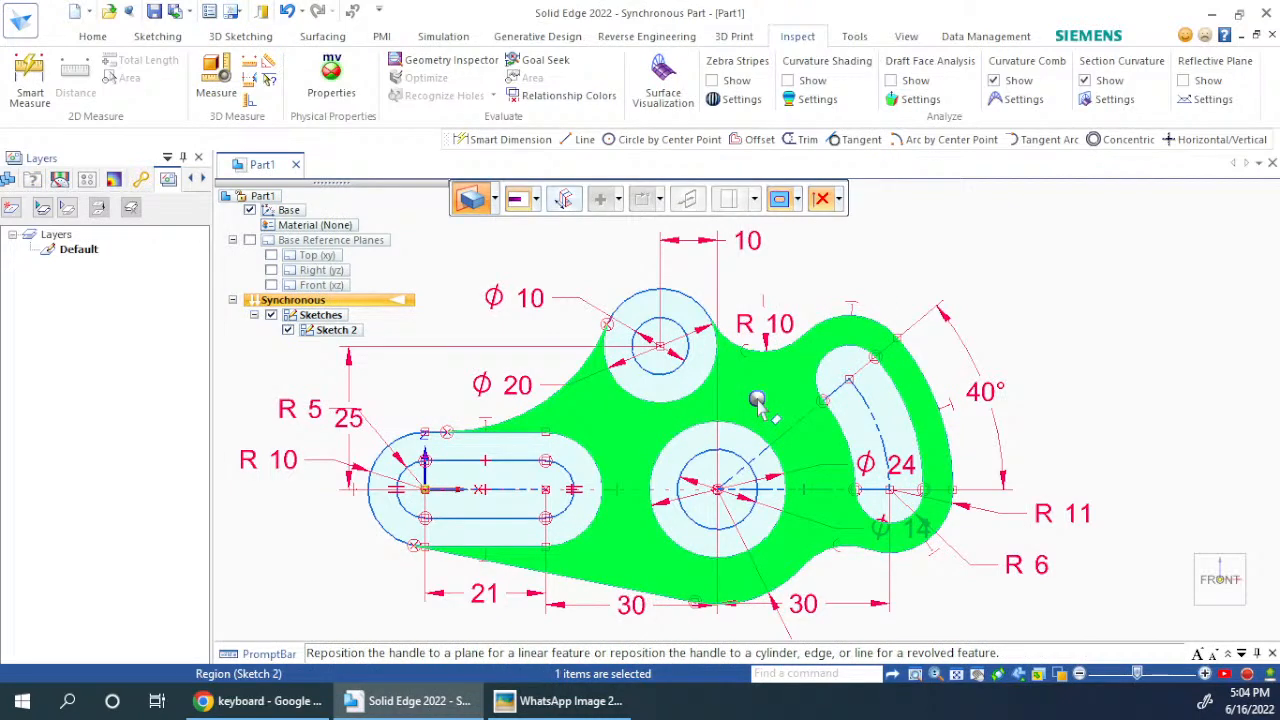
{"action": "left_click", "coordinate": [333, 82]}
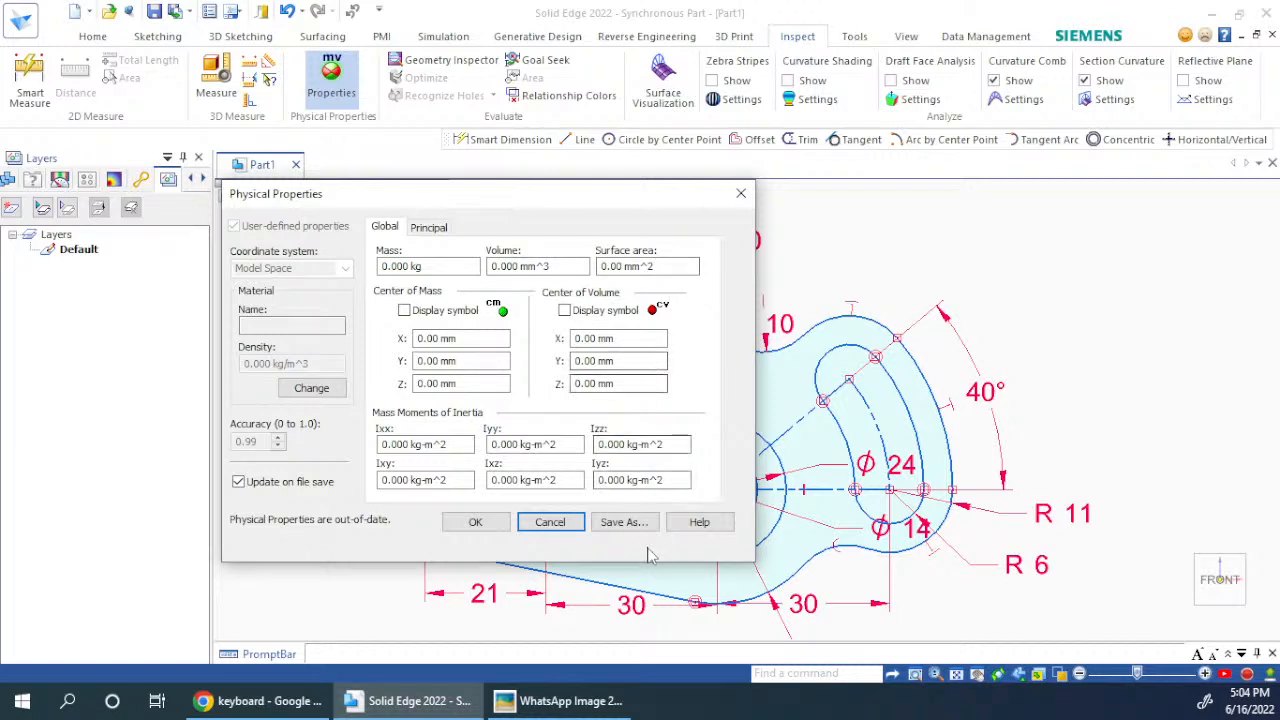
{"action": "left_click", "coordinate": [575, 527]}
{"action": "left_click", "coordinate": [757, 398]}
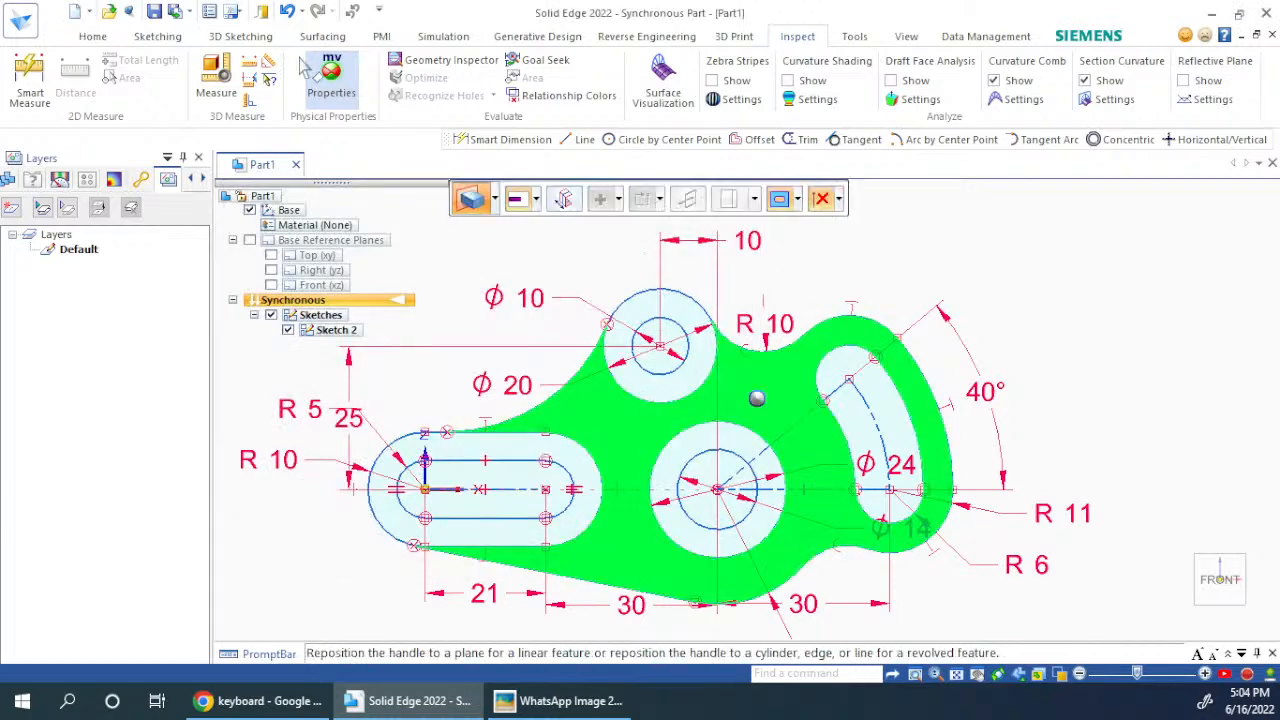
Step: Review the Geometry Inspector's choices of models to inspect, close it and clear the region selection
{"action": "left_click", "coordinate": [467, 70]}
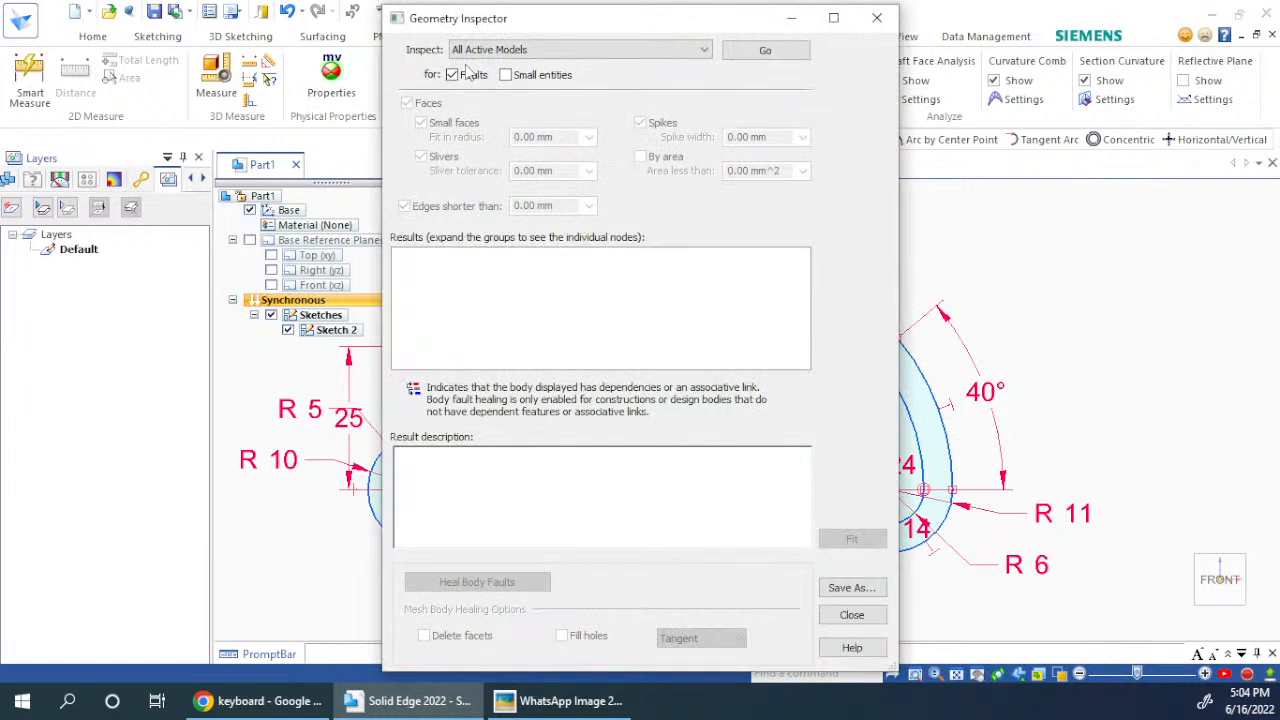
{"action": "left_click", "coordinate": [548, 52]}
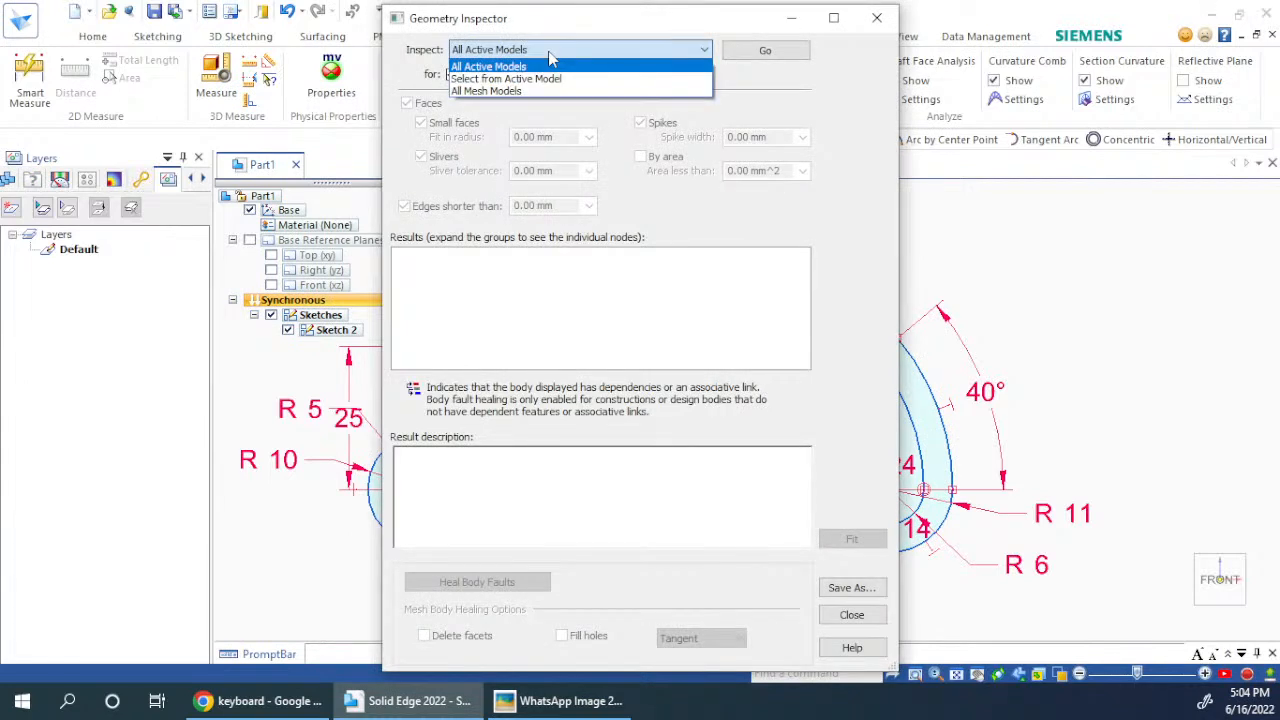
{"action": "left_click", "coordinate": [875, 318]}
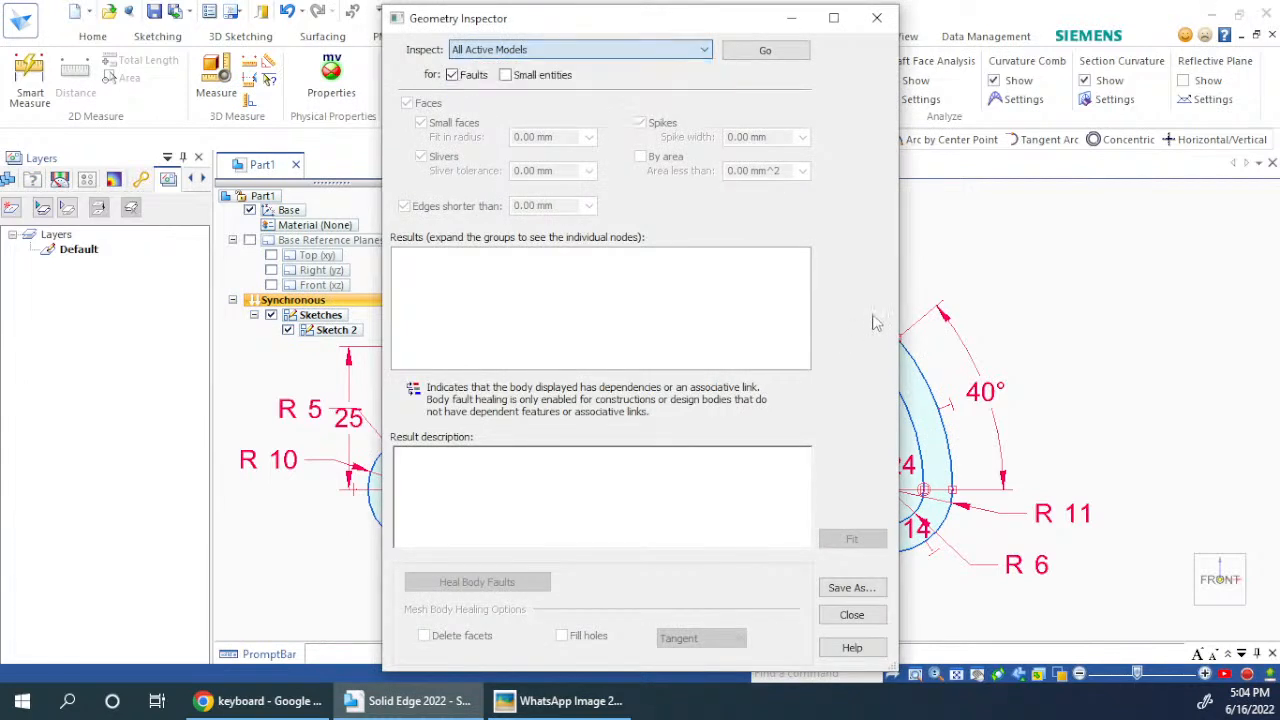
{"action": "left_click", "coordinate": [877, 28]}
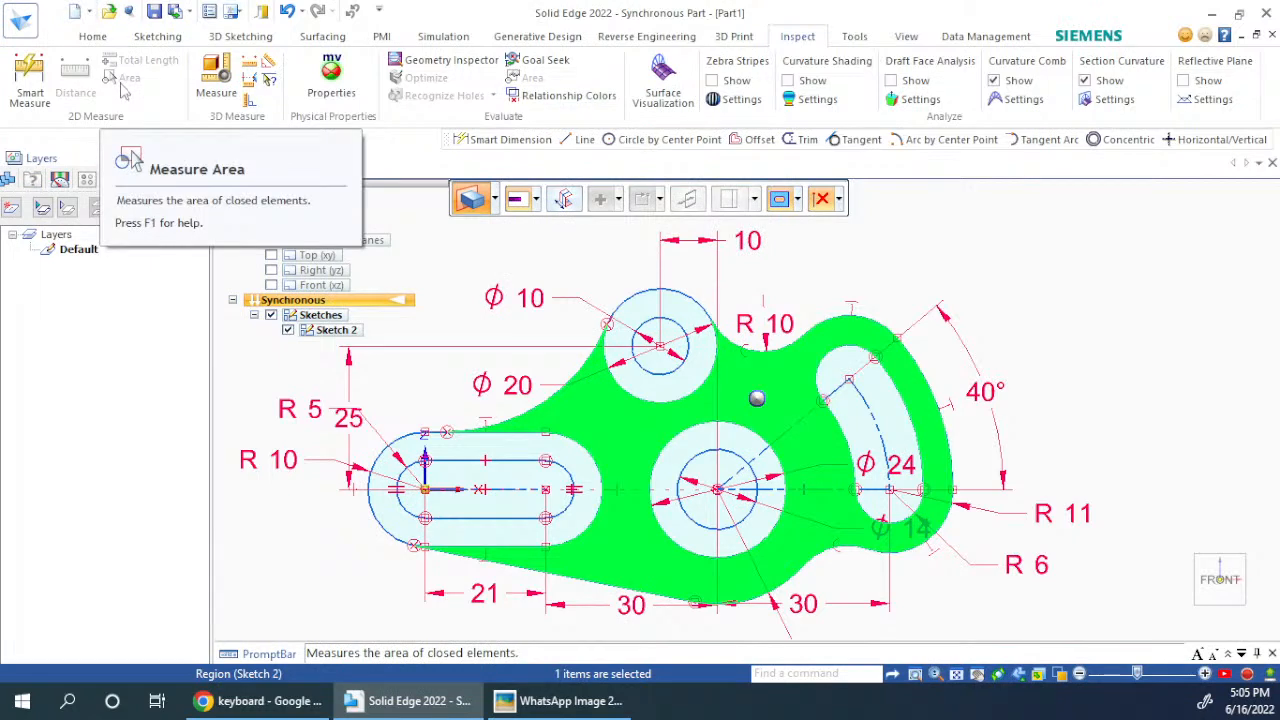
{"action": "left_click", "coordinate": [978, 235]}
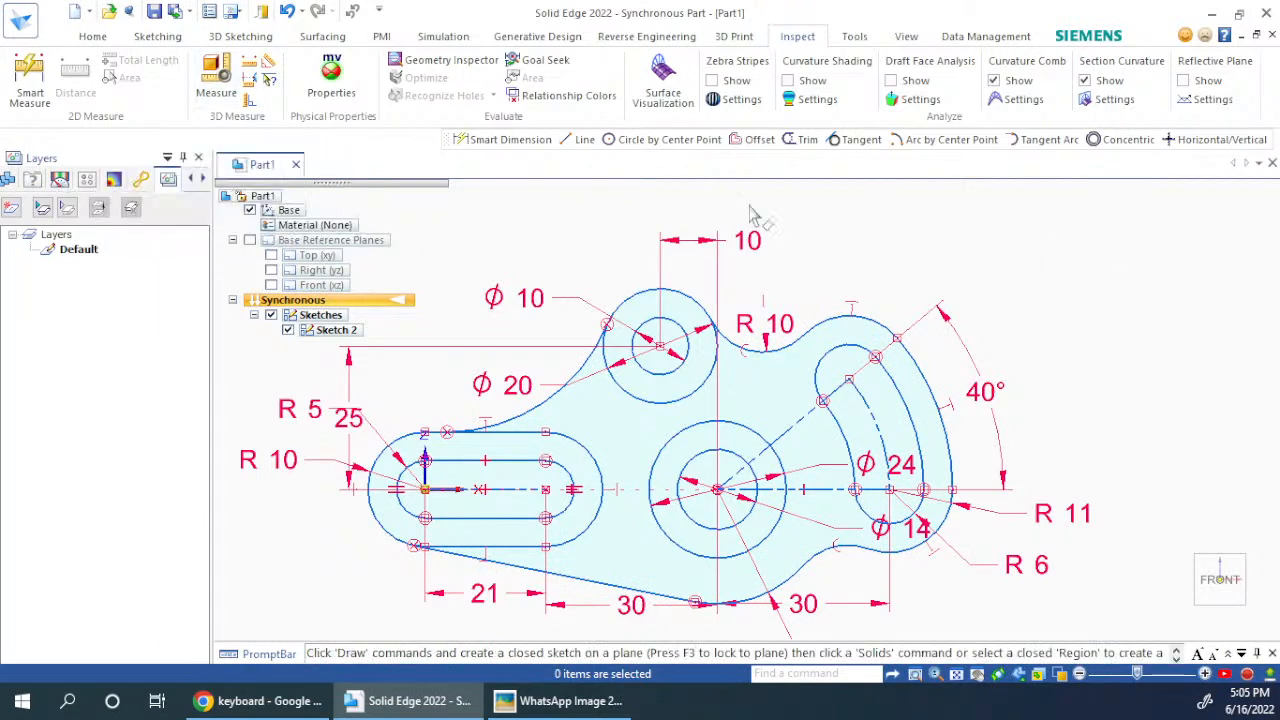
{"action": "left_click", "coordinate": [323, 37]}
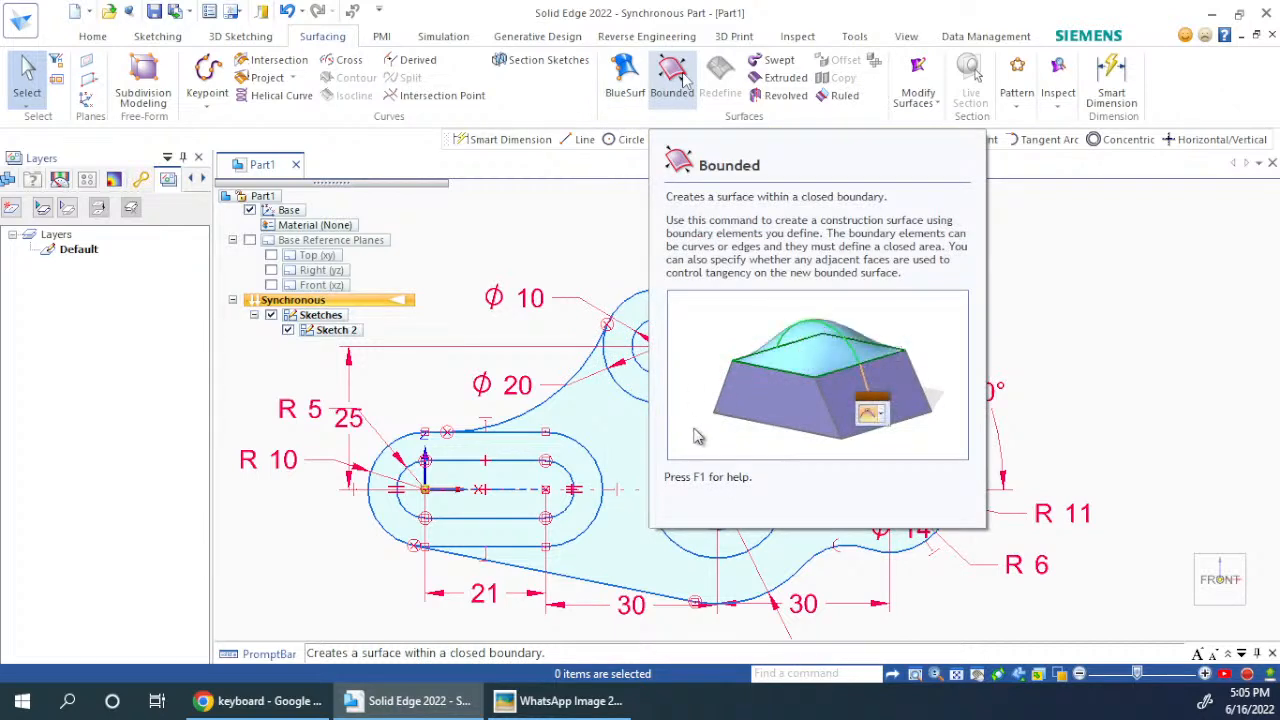
{"action": "left_click", "coordinate": [684, 80]}
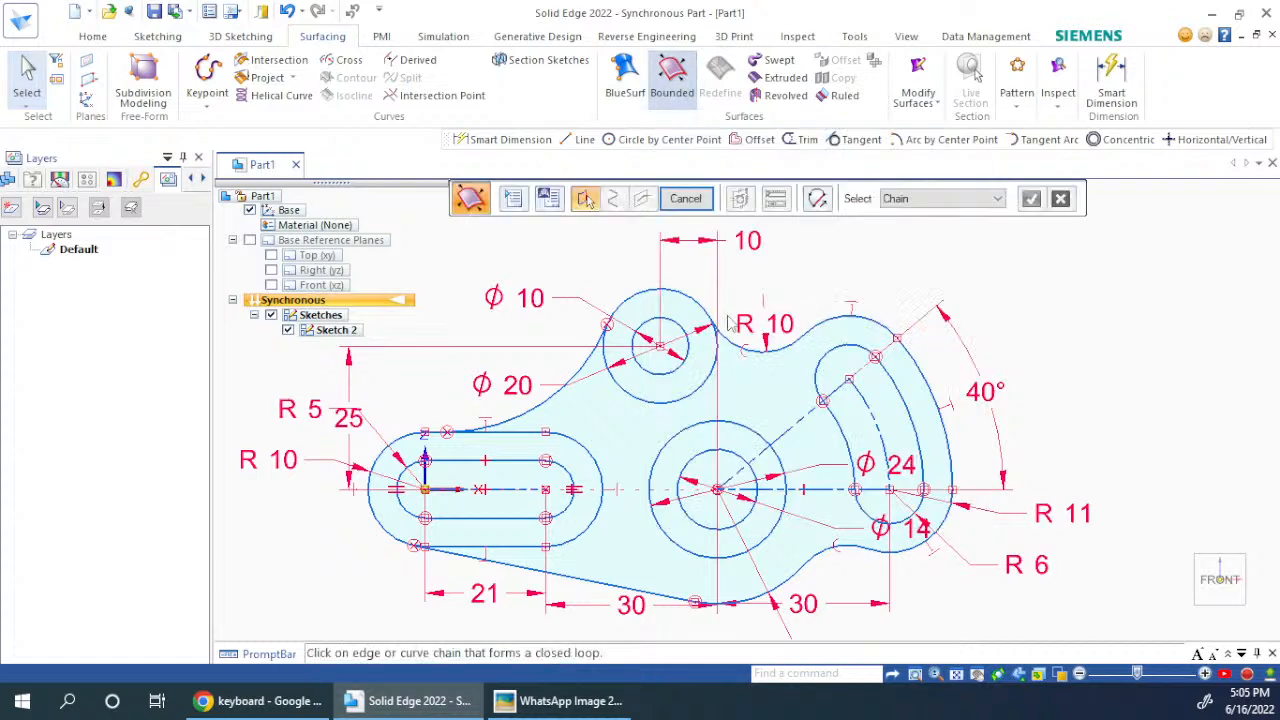
{"action": "left_click", "coordinate": [682, 85]}
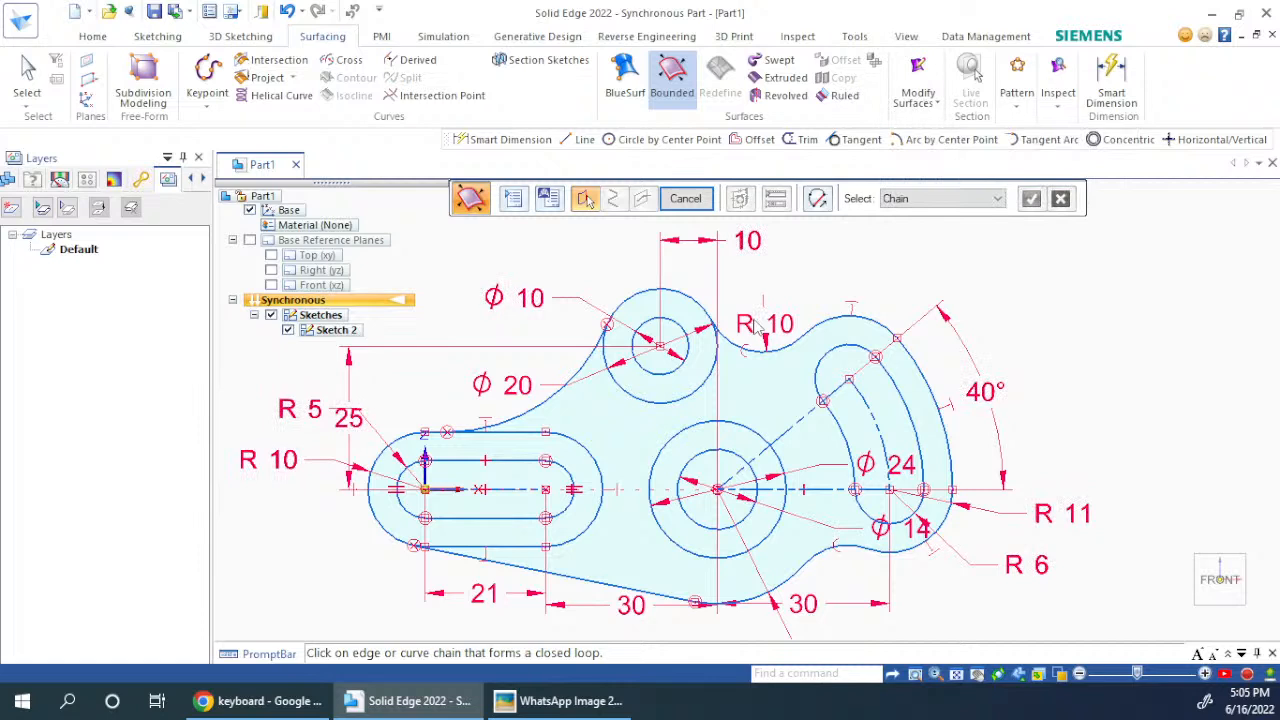
{"action": "key", "text": "Escape"}
Step: Select the main body region and review the extrusion's options for handling internal loops
{"action": "left_click", "coordinate": [758, 400]}
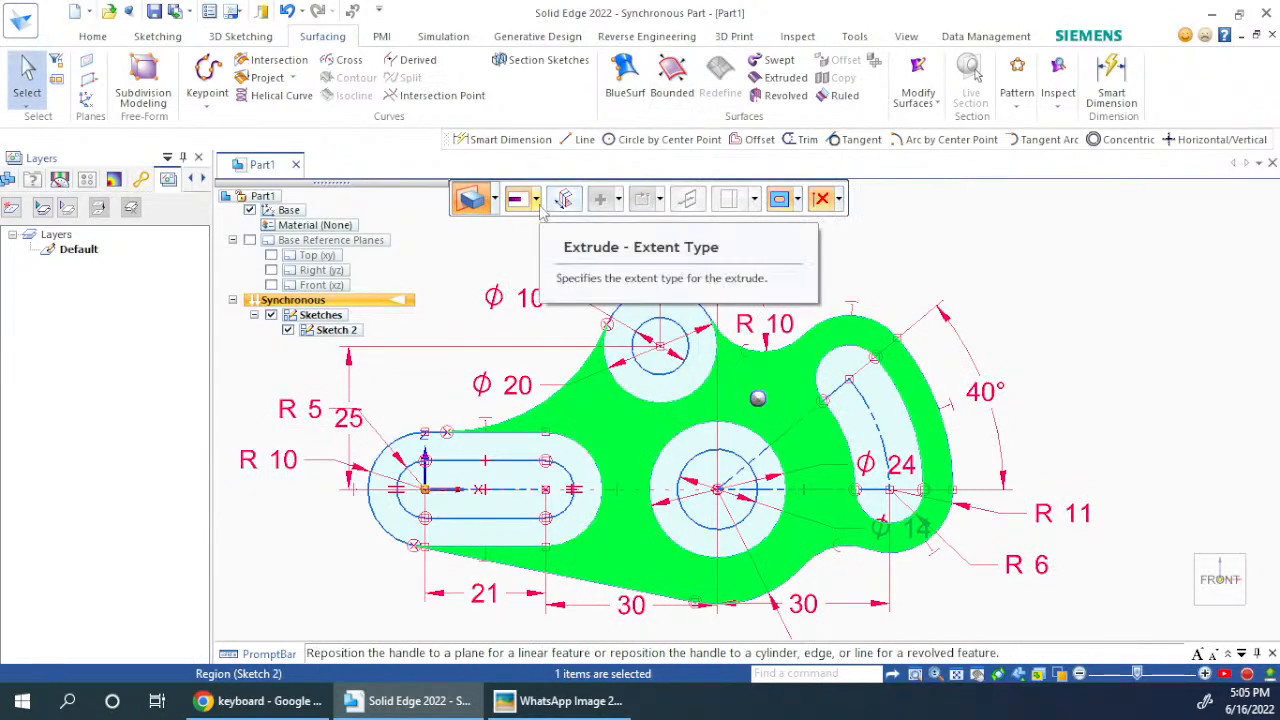
{"action": "left_click", "coordinate": [797, 199]}
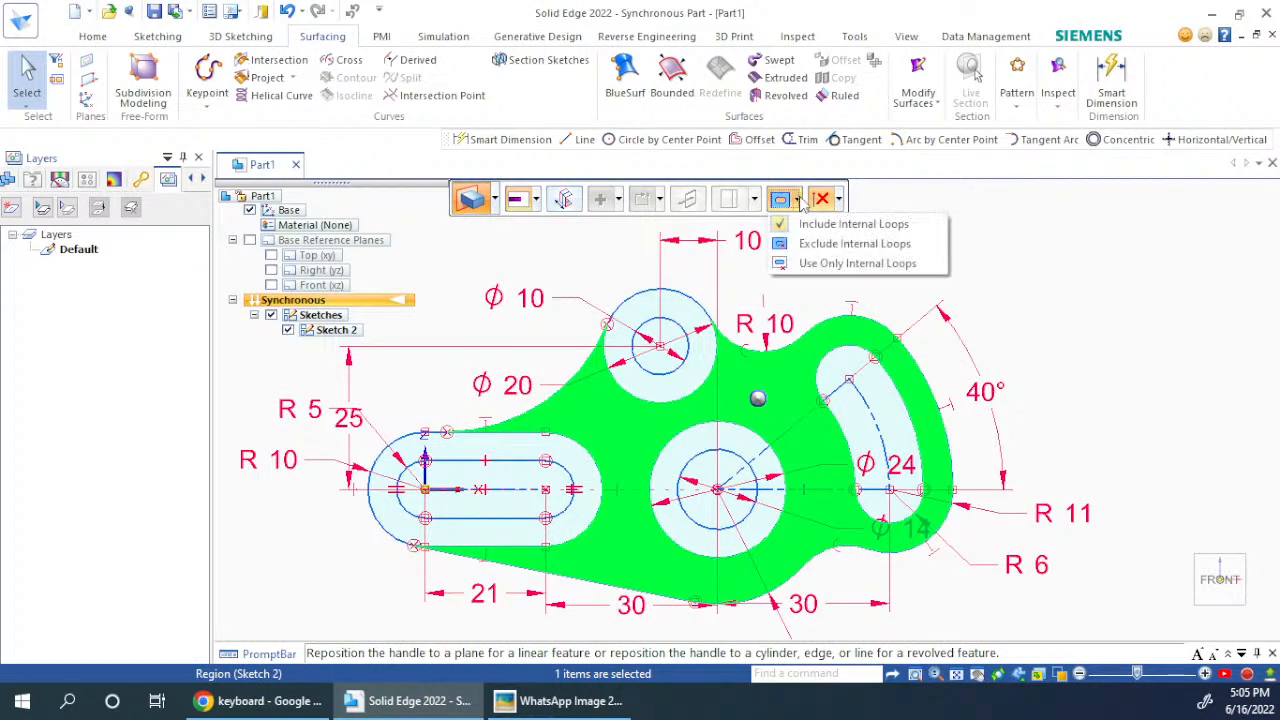
{"action": "left_click", "coordinate": [800, 204]}
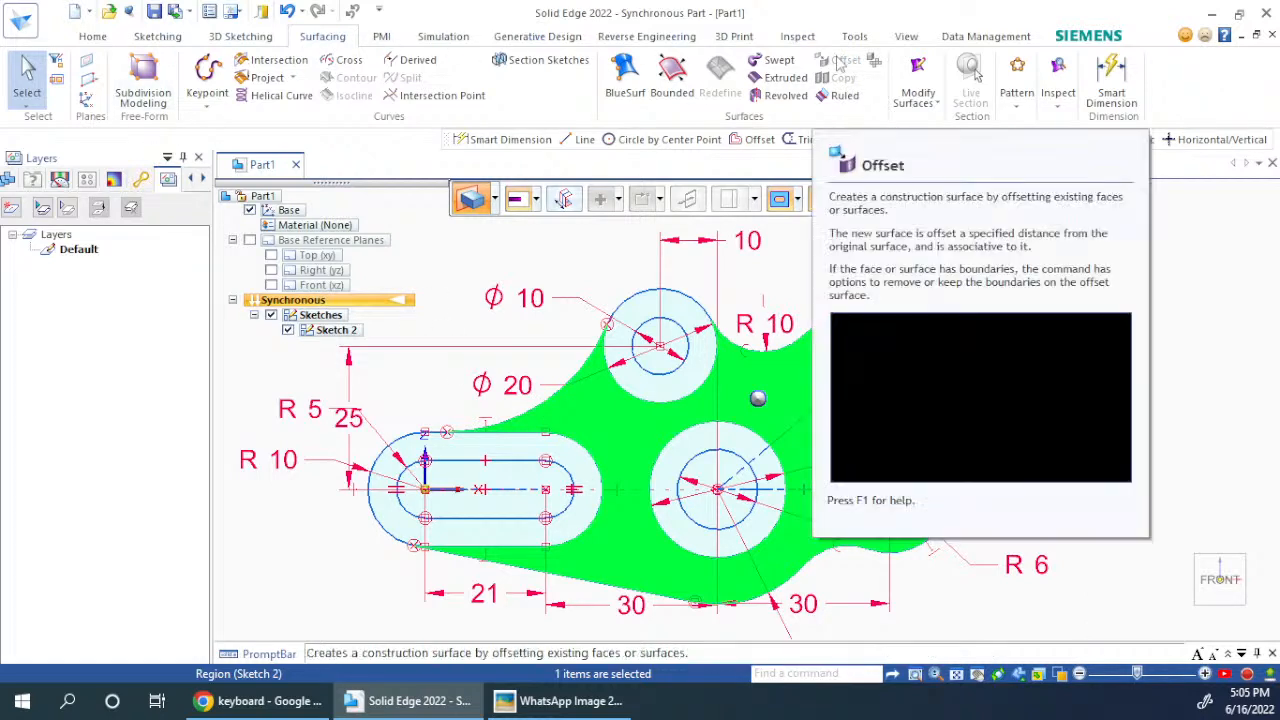
{"action": "left_click", "coordinate": [158, 36]}
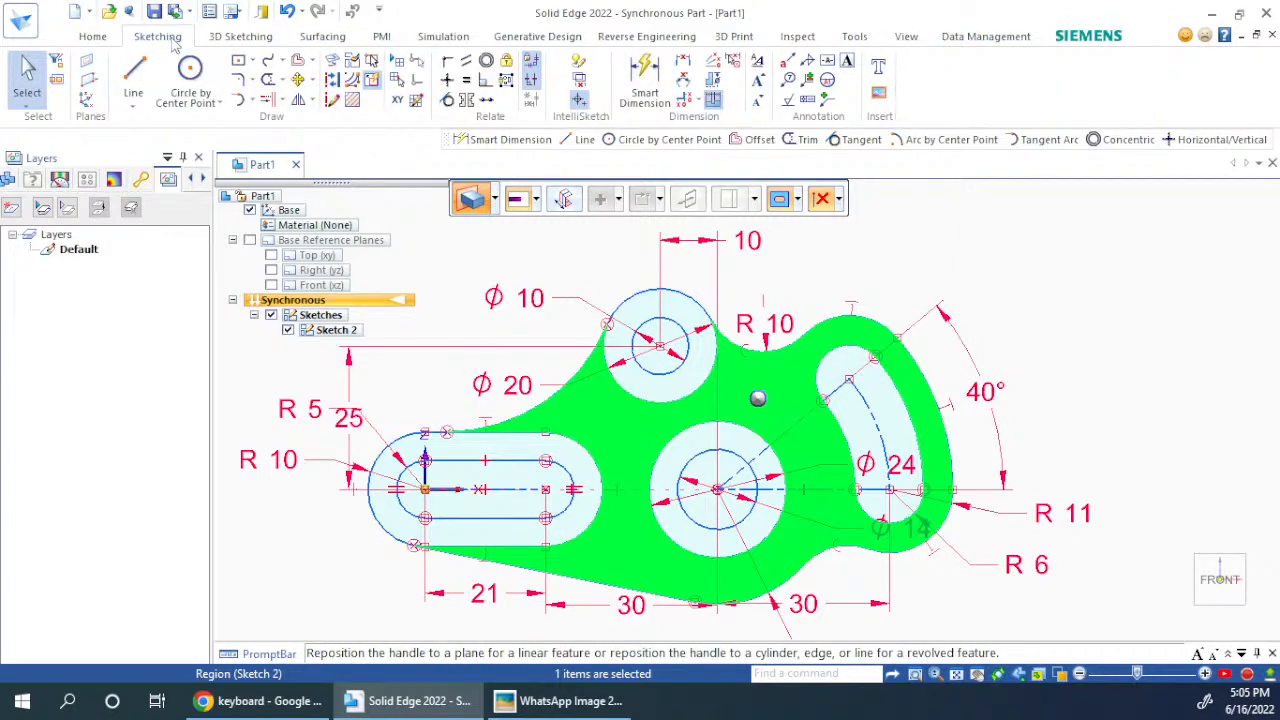
{"action": "left_click", "coordinate": [230, 40]}
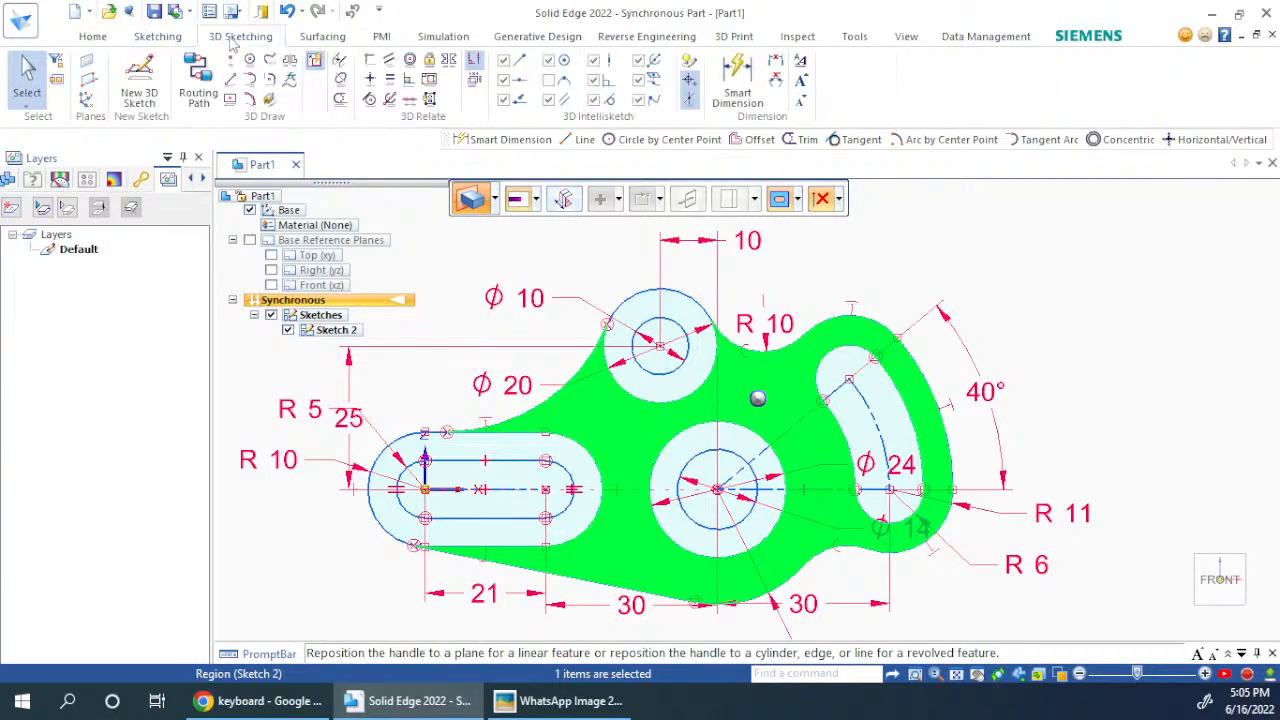
{"action": "left_click", "coordinate": [335, 42]}
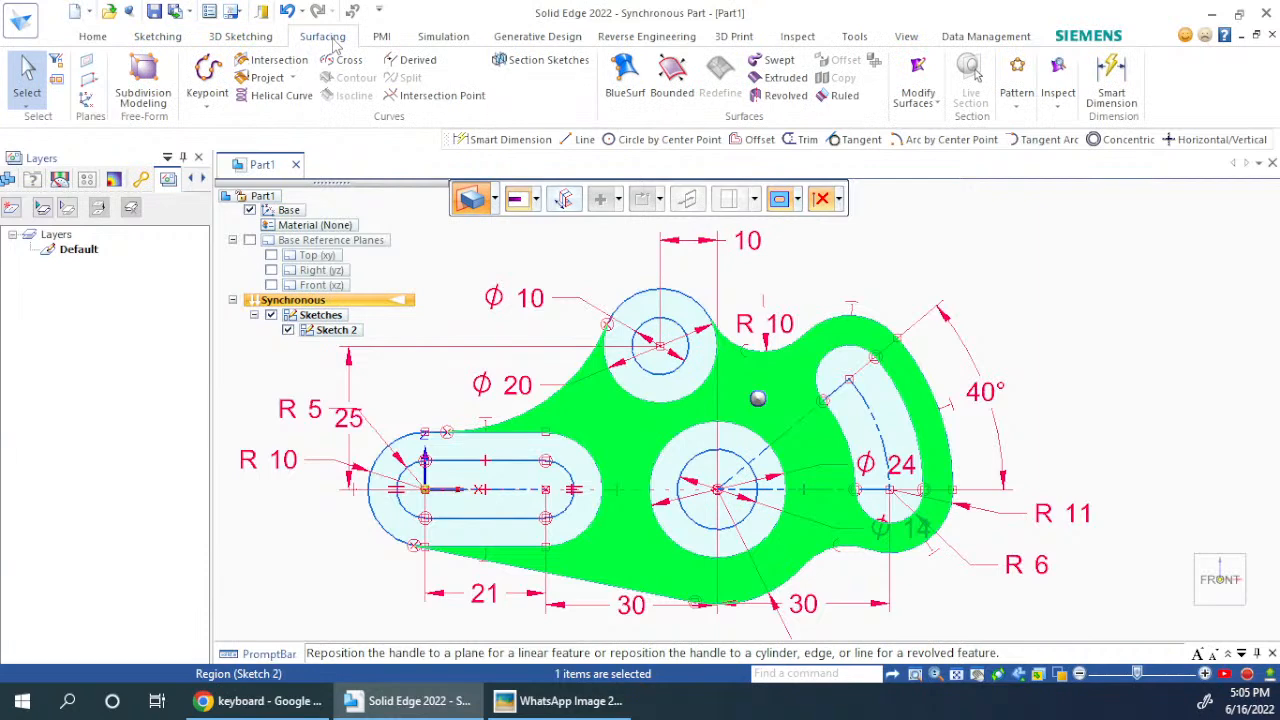
{"action": "left_click", "coordinate": [415, 42]}
{"action": "left_click", "coordinate": [393, 45]}
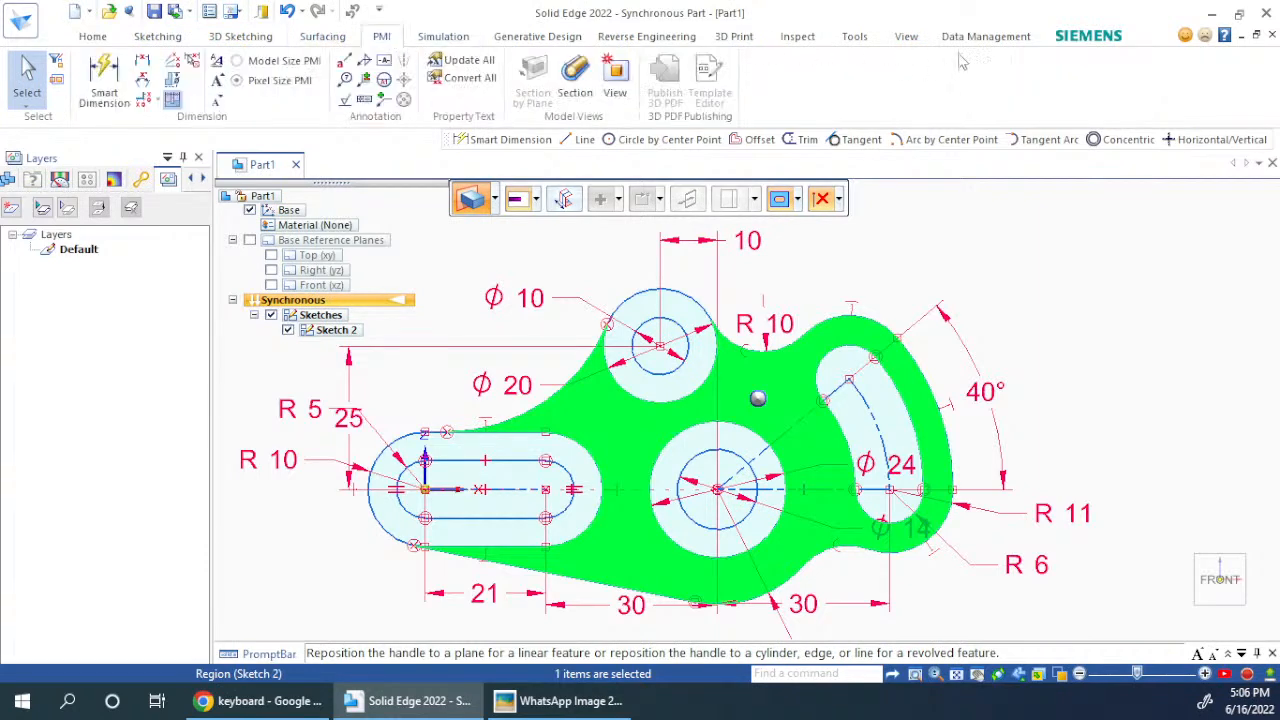
Step: Switch the interface theme to Maximum Workspace
{"action": "right_click", "coordinate": [1152, 38]}
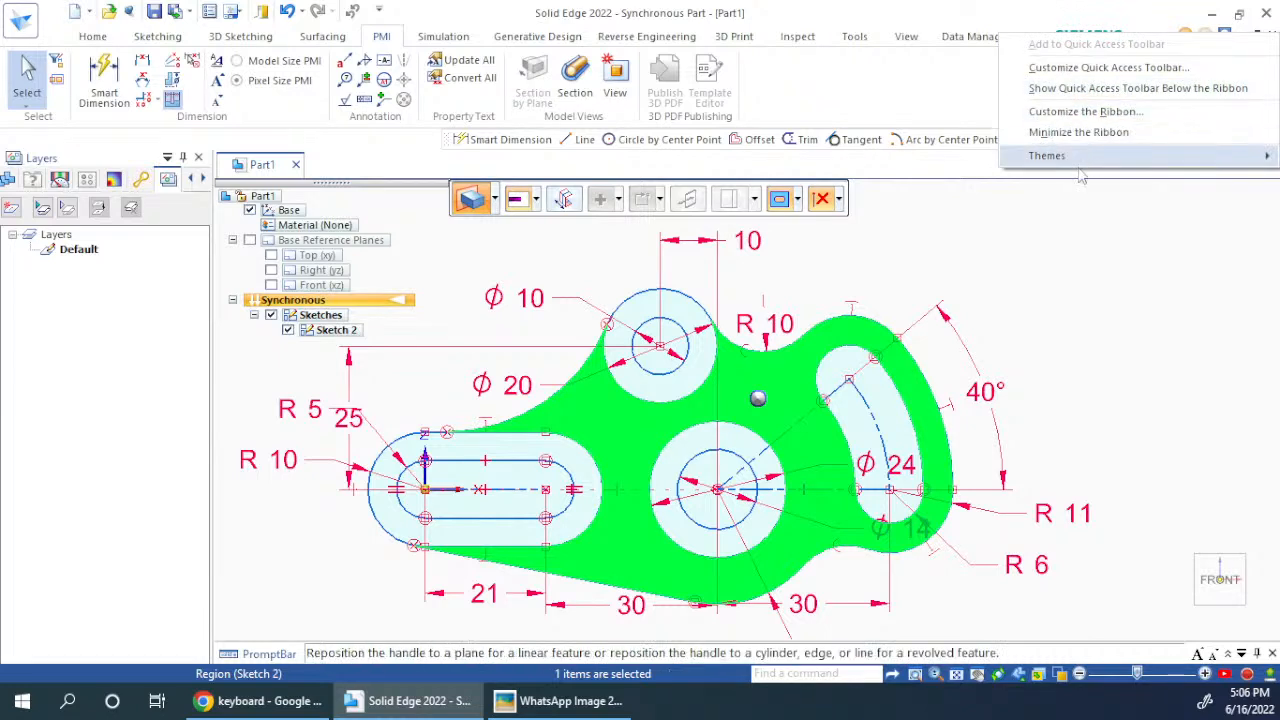
{"action": "mouse_move", "coordinate": [1082, 166]}
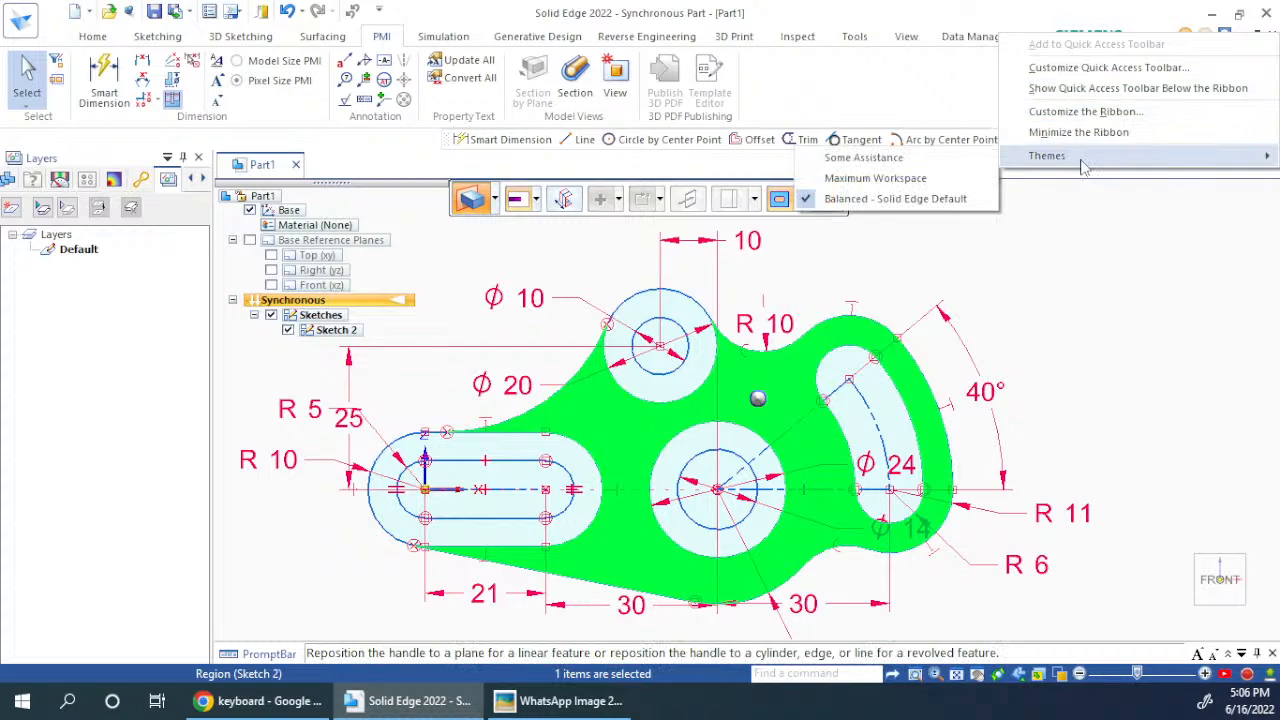
{"action": "left_click", "coordinate": [965, 180]}
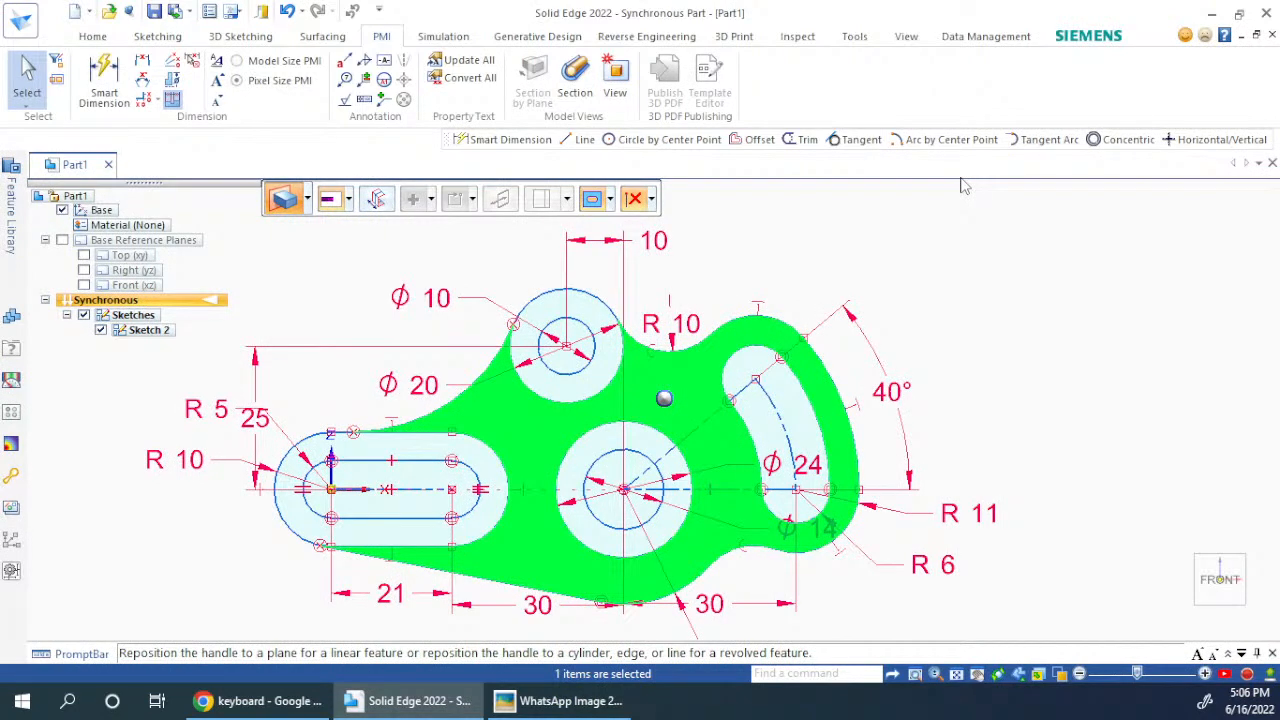
{"action": "left_click", "coordinate": [905, 37]}
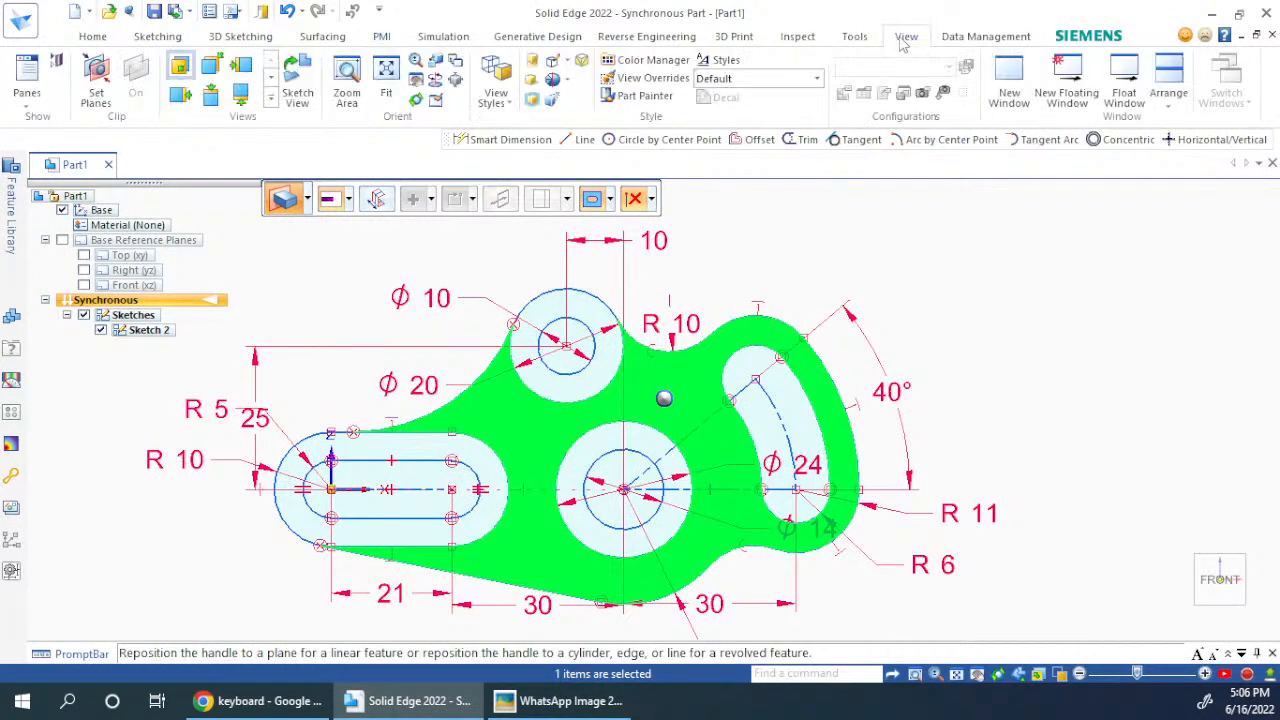
{"action": "left_click", "coordinate": [866, 42]}
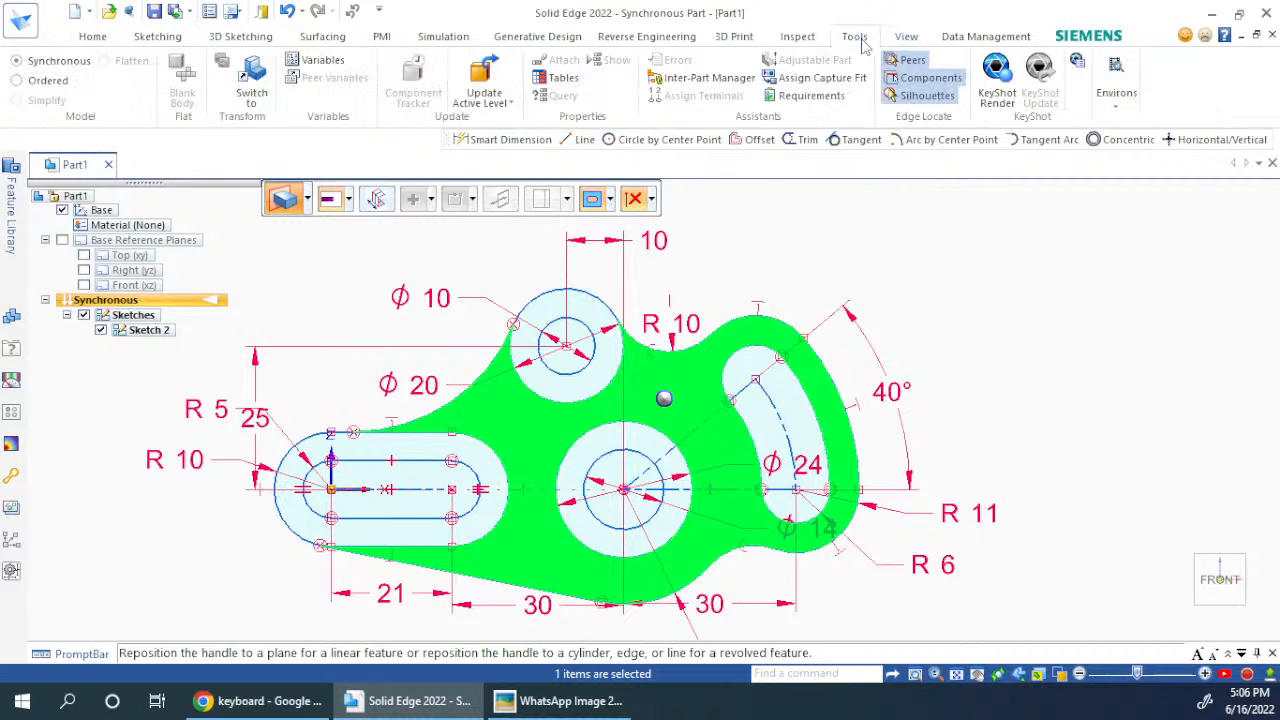
{"action": "left_click", "coordinate": [798, 40]}
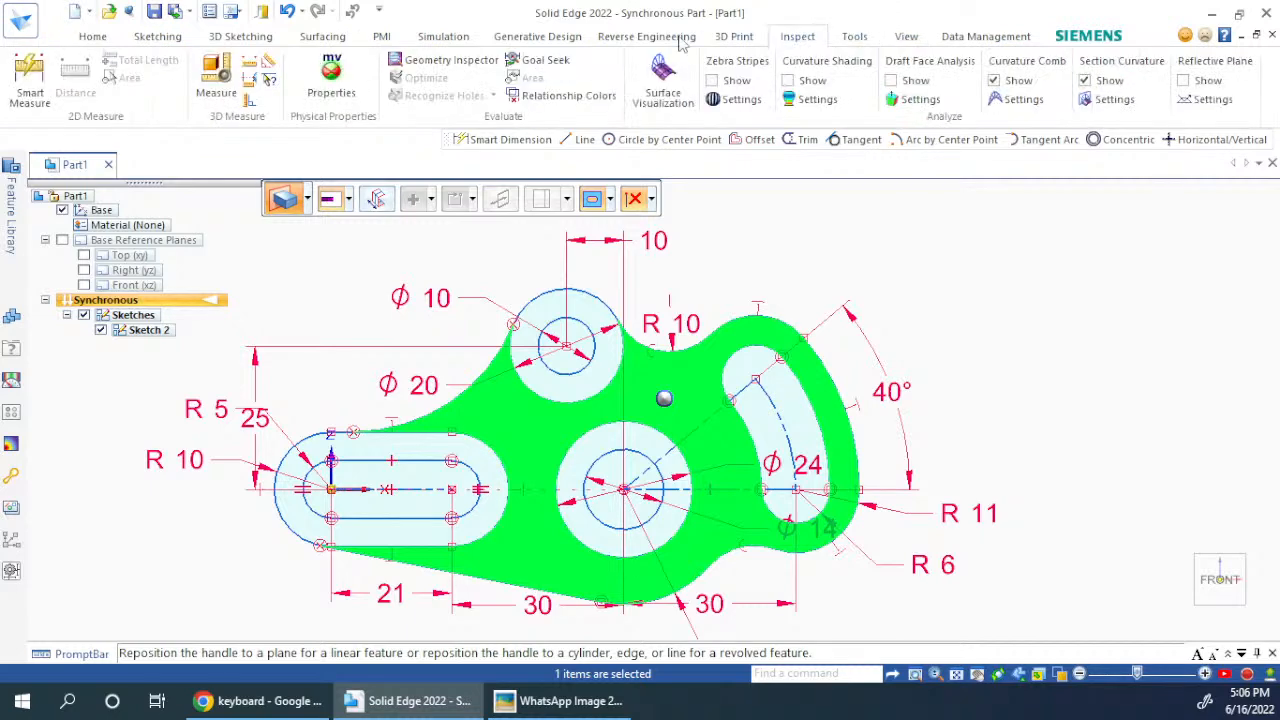
{"action": "left_click", "coordinate": [240, 40]}
{"action": "left_click", "coordinate": [316, 38]}
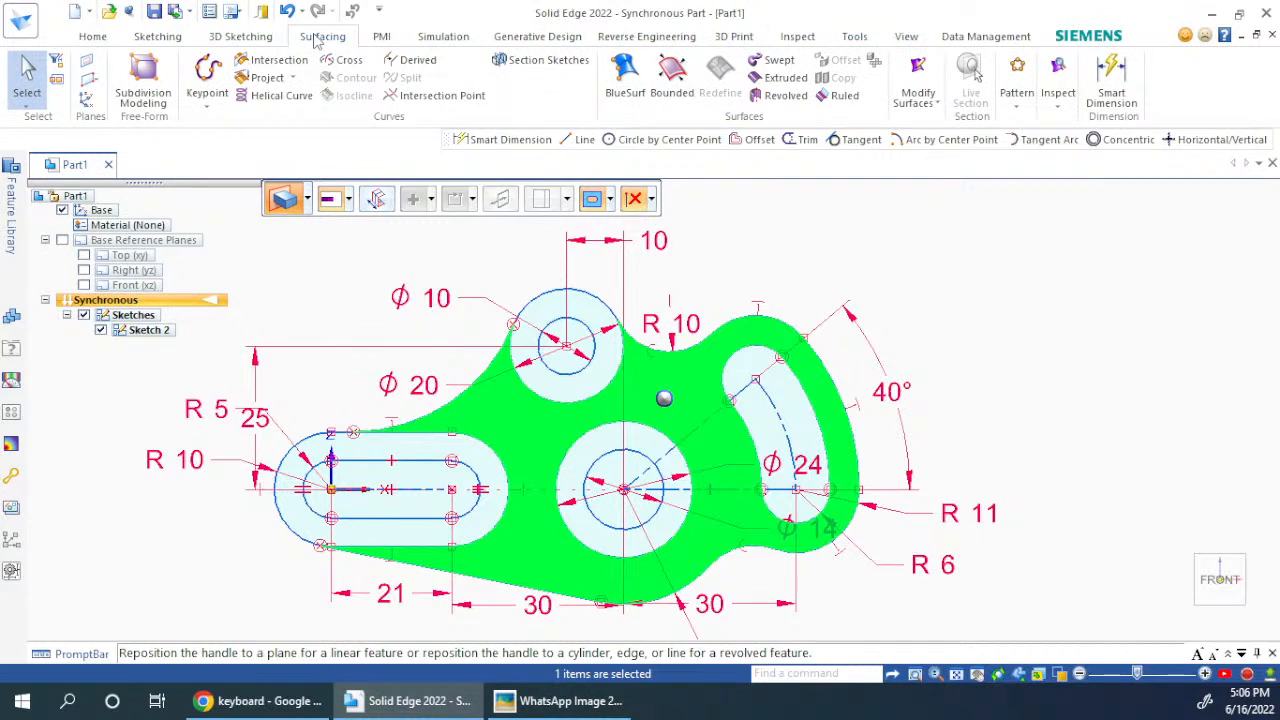
Step: Extrude the selected main body region by 5 mm, leaving the slot and circle areas open
{"action": "left_click", "coordinate": [93, 38]}
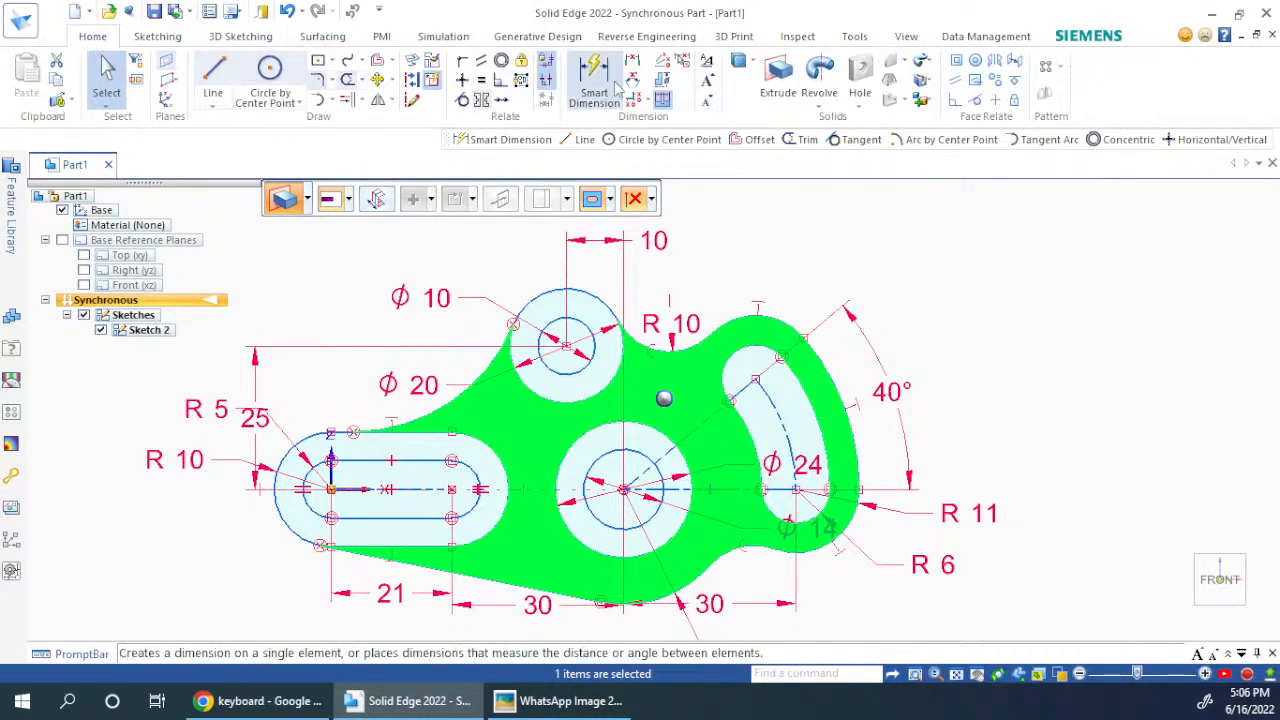
{"action": "left_click", "coordinate": [790, 90]}
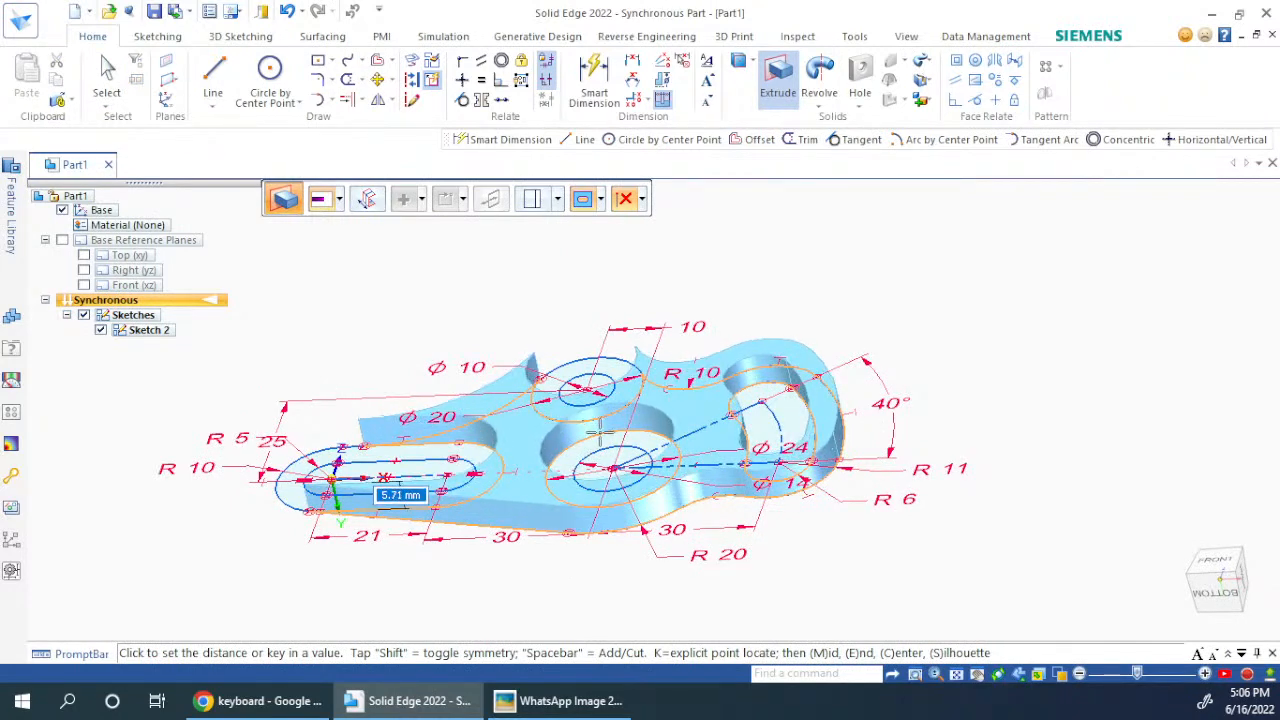
{"action": "type", "text": "5"}
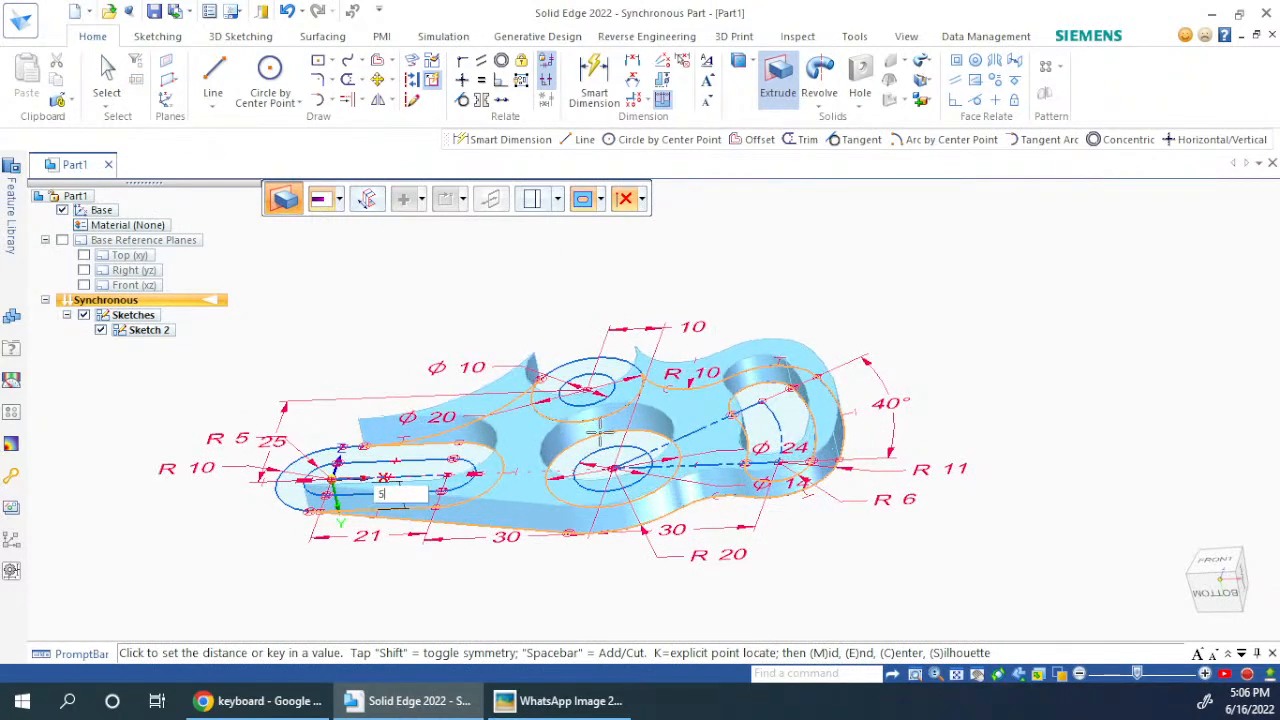
{"action": "key", "text": "Return"}
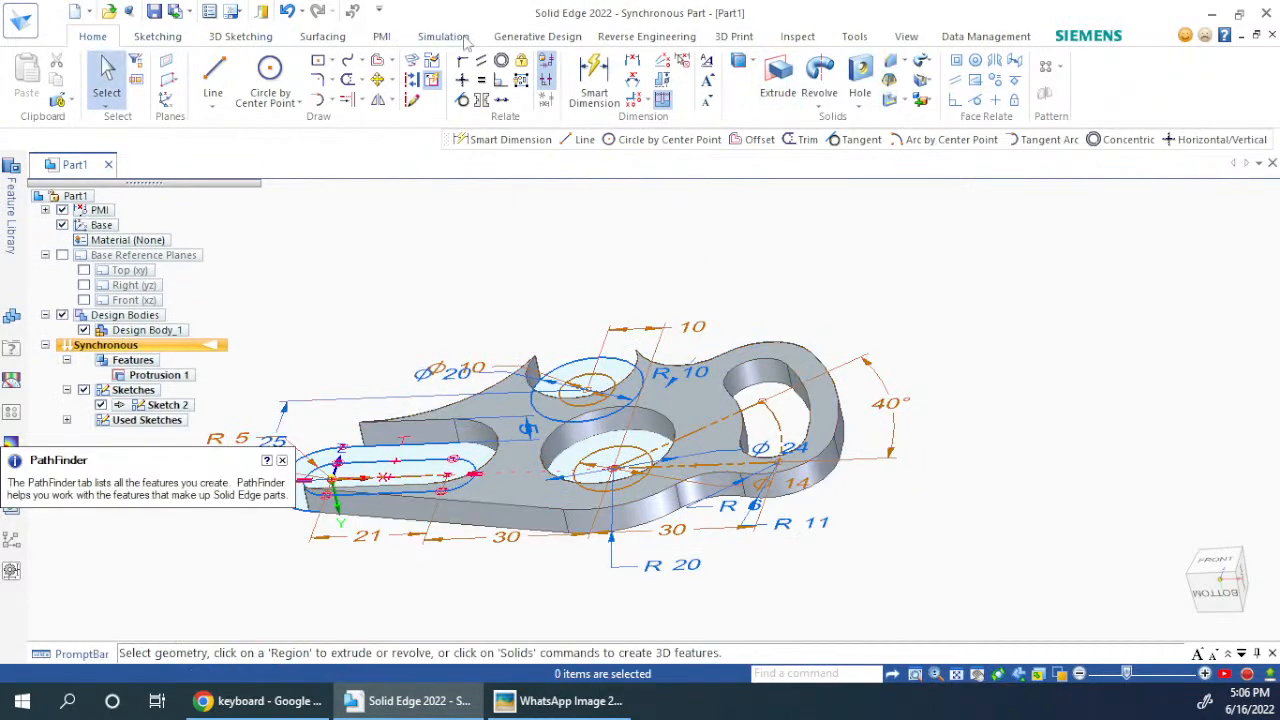
Step: Select the extruded plate's flat face, check the inspection tools for an area measurement, and clear the selection
{"action": "left_click", "coordinate": [808, 38]}
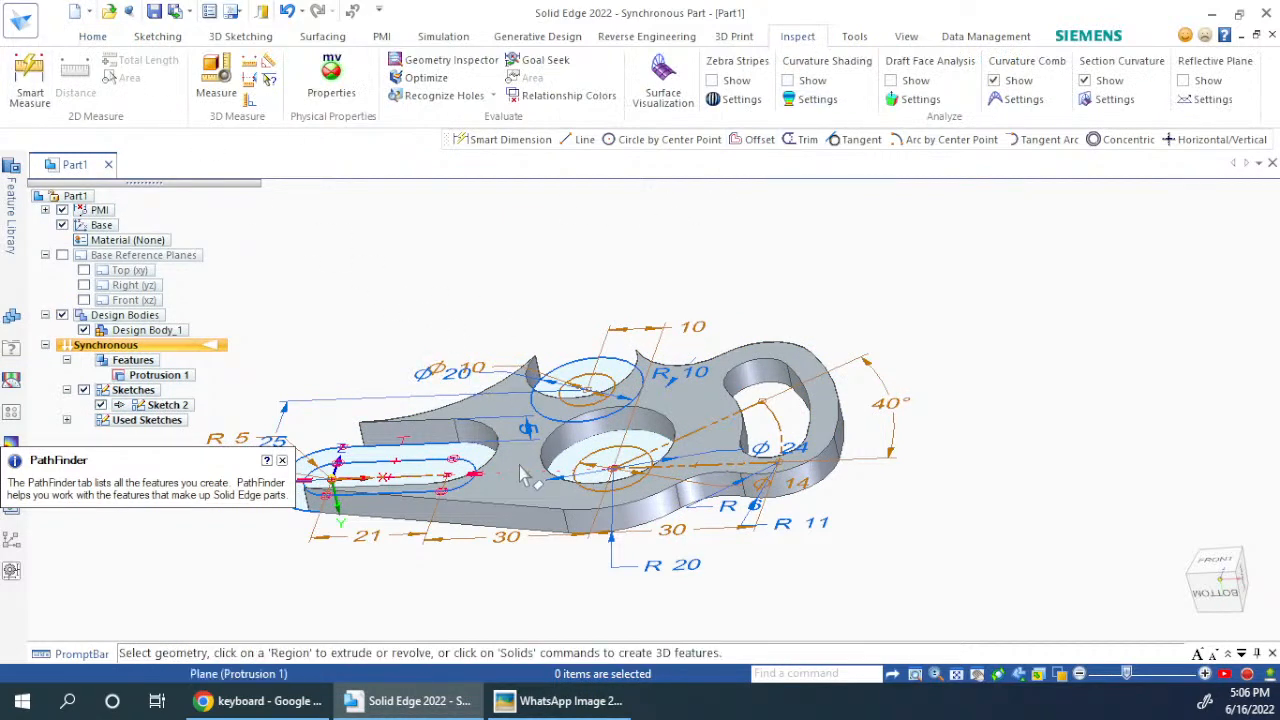
{"action": "left_click", "coordinate": [527, 502]}
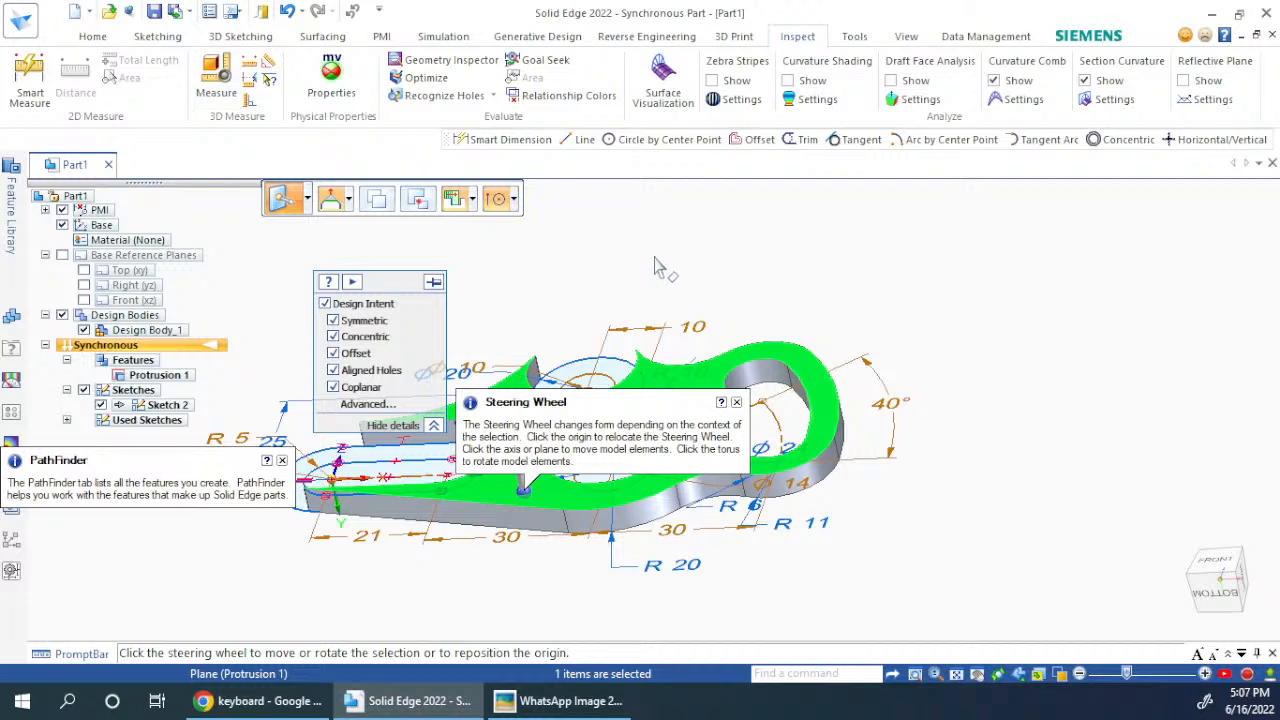
{"action": "left_click", "coordinate": [495, 98]}
{"action": "left_click", "coordinate": [495, 98]}
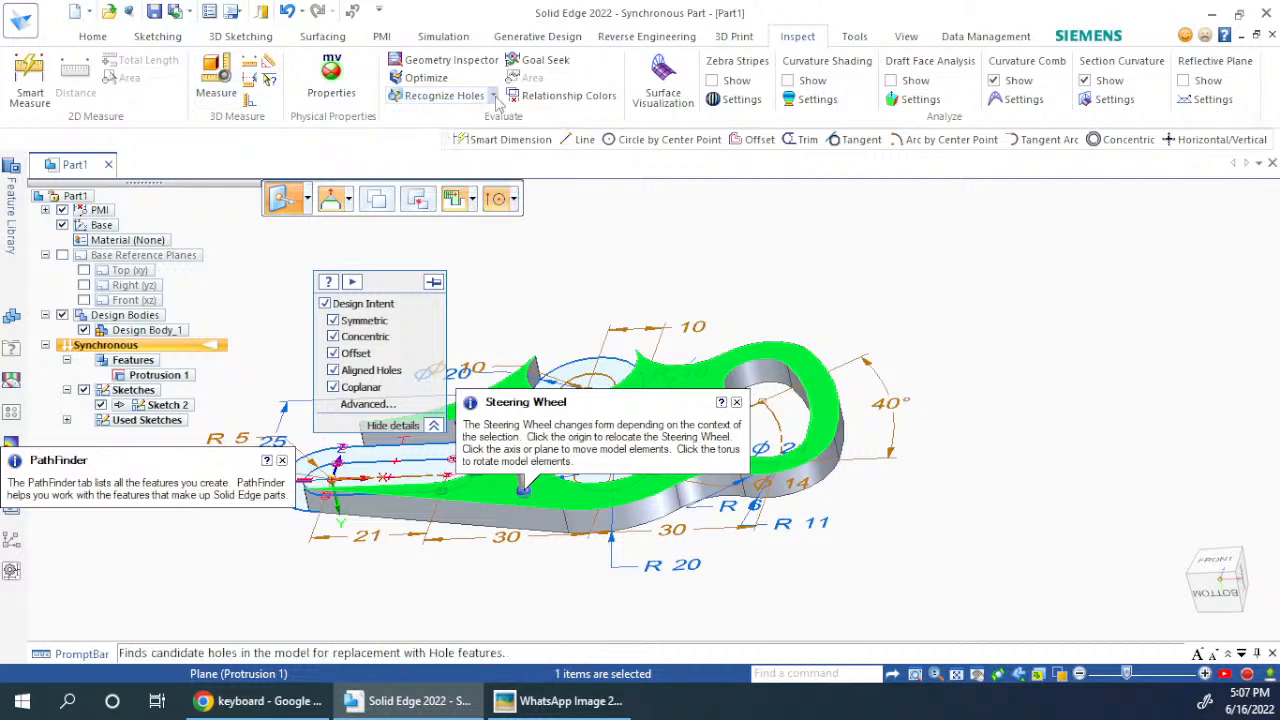
{"action": "left_click", "coordinate": [878, 273]}
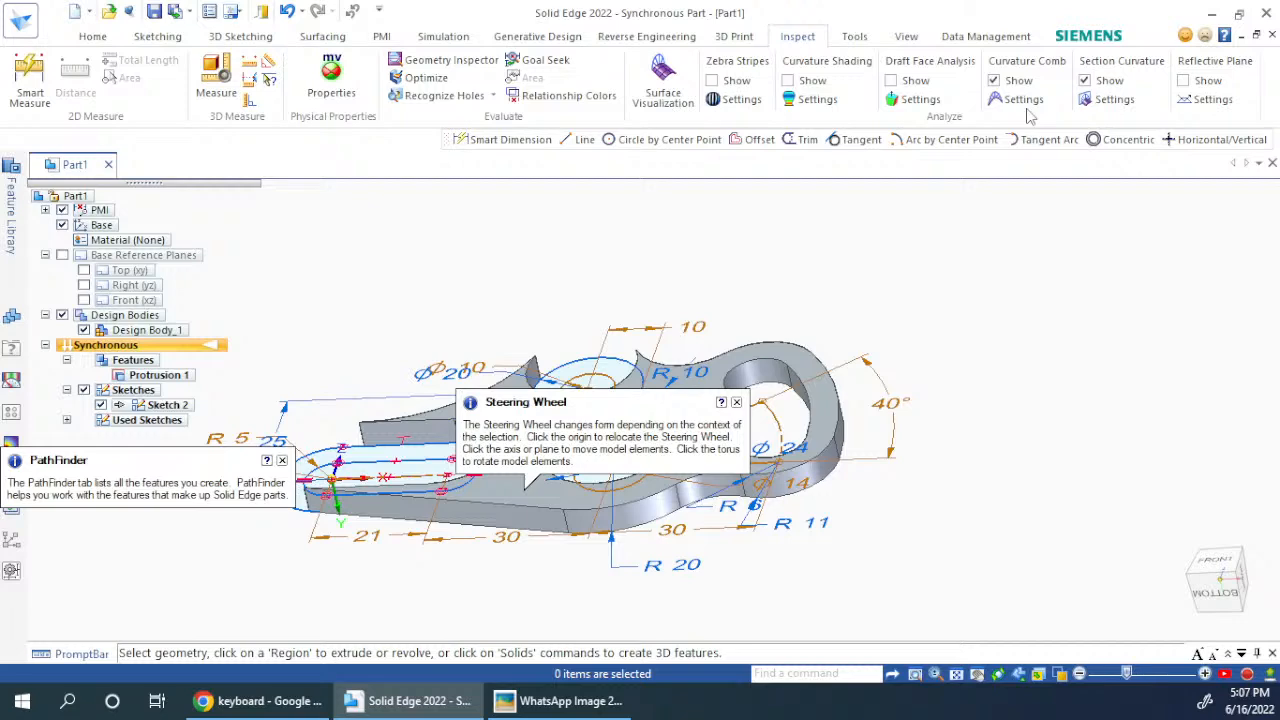
{"action": "middle_click_drag", "start_coordinate": [910, 325], "coordinate": [905, 390]}
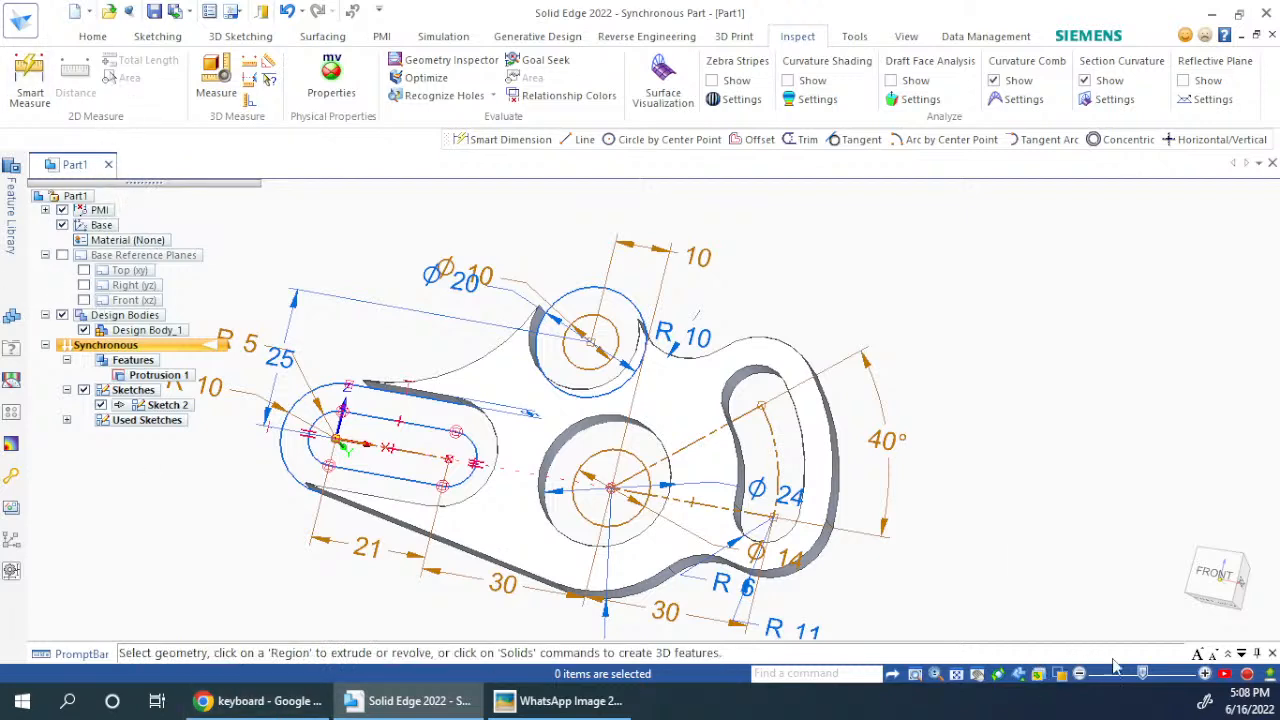
{"action": "left_click", "coordinate": [1231, 654]}
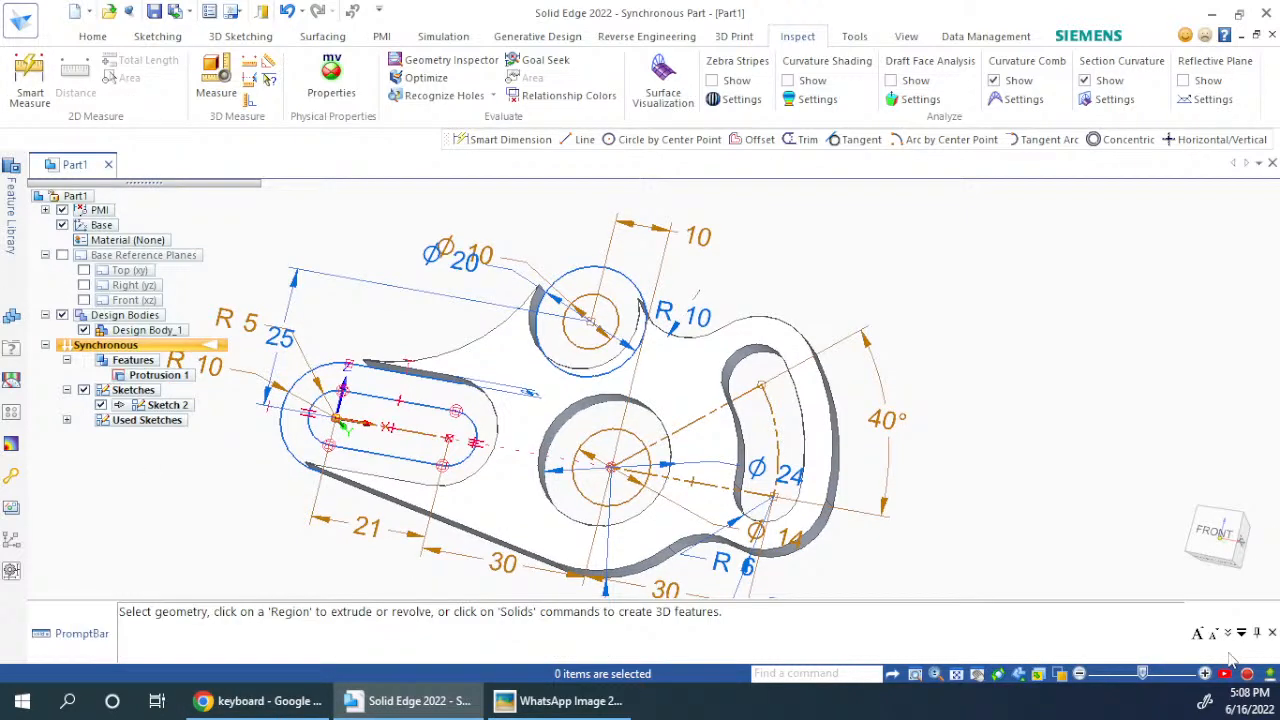
{"action": "left_click", "coordinate": [1228, 632]}
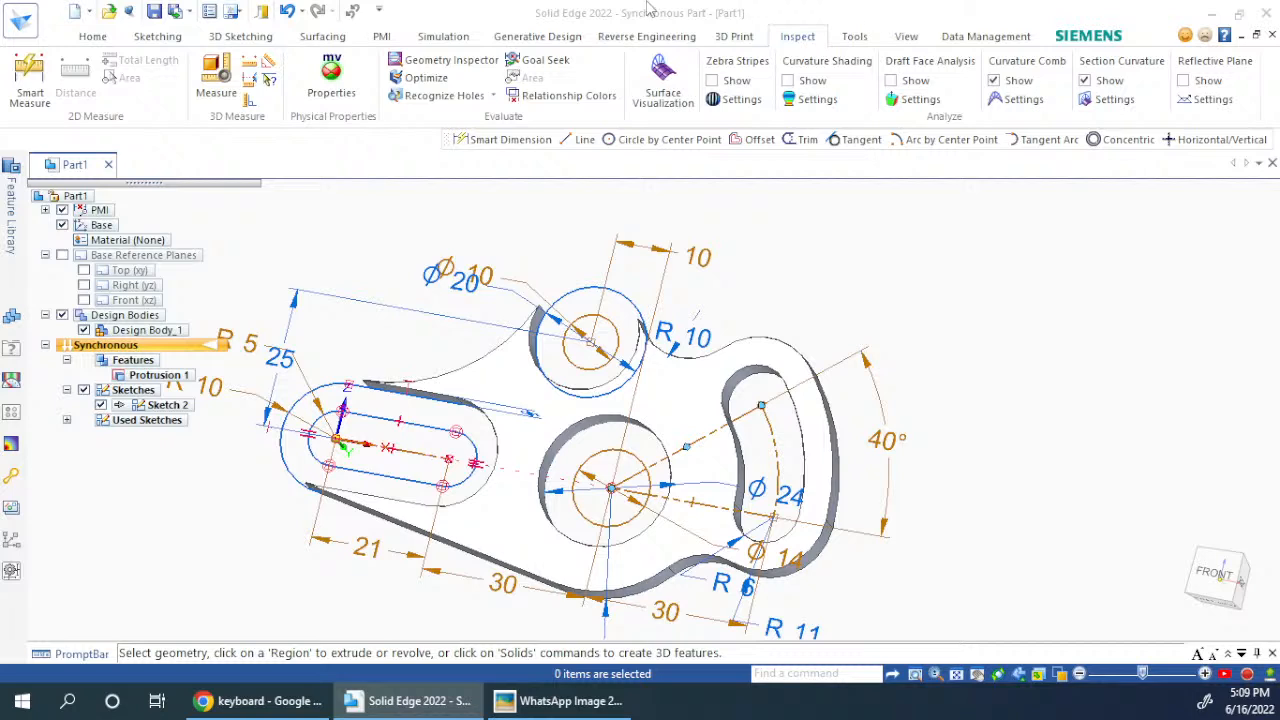
{"action": "left_click", "coordinate": [145, 36]}
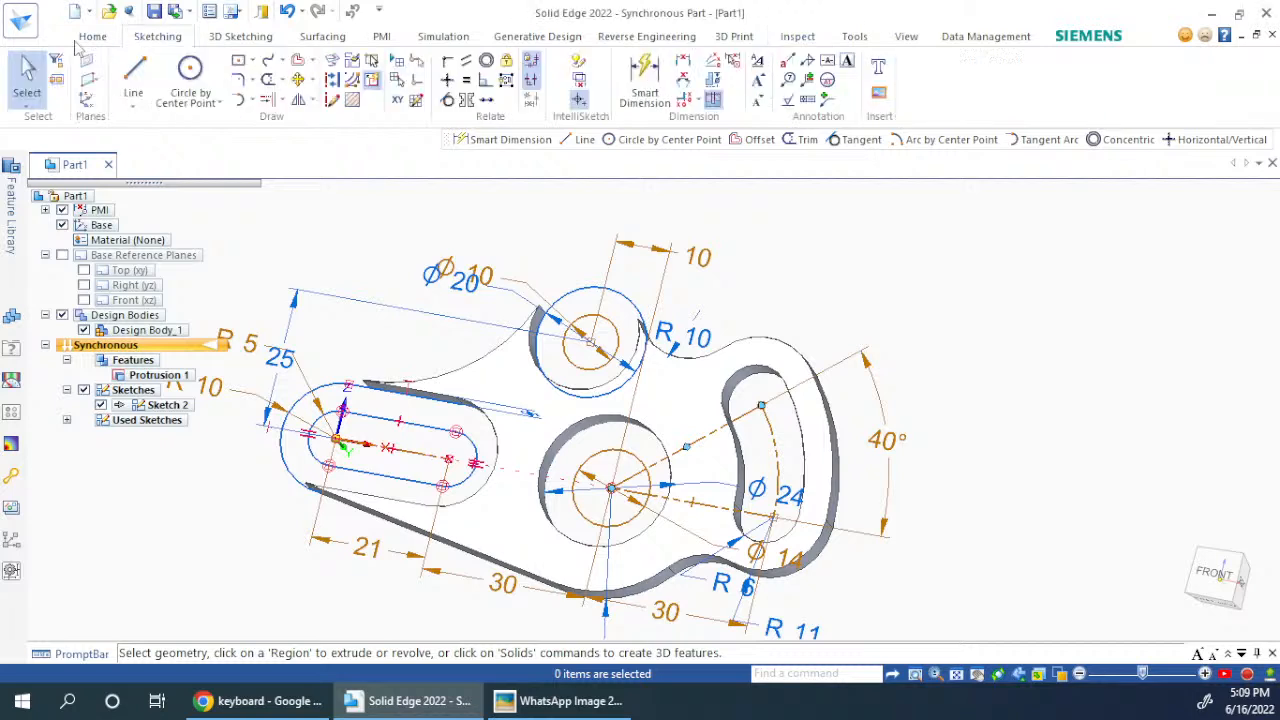
{"action": "left_click", "coordinate": [90, 37]}
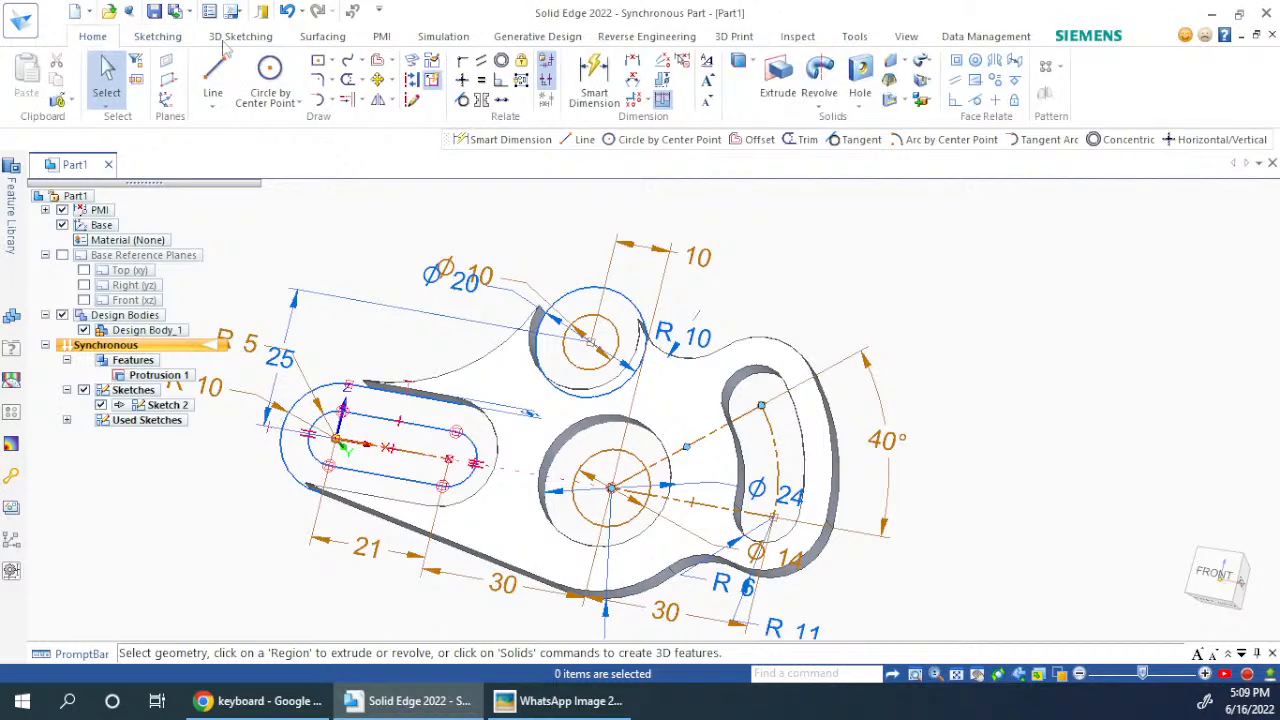
Step: Switch to Picasa Photo Viewer and review the reference drawing's shape and dimensions
{"action": "left_click", "coordinate": [540, 703]}
{"action": "left_click_drag", "start_coordinate": [1062, 100], "coordinate": [776, 8]}
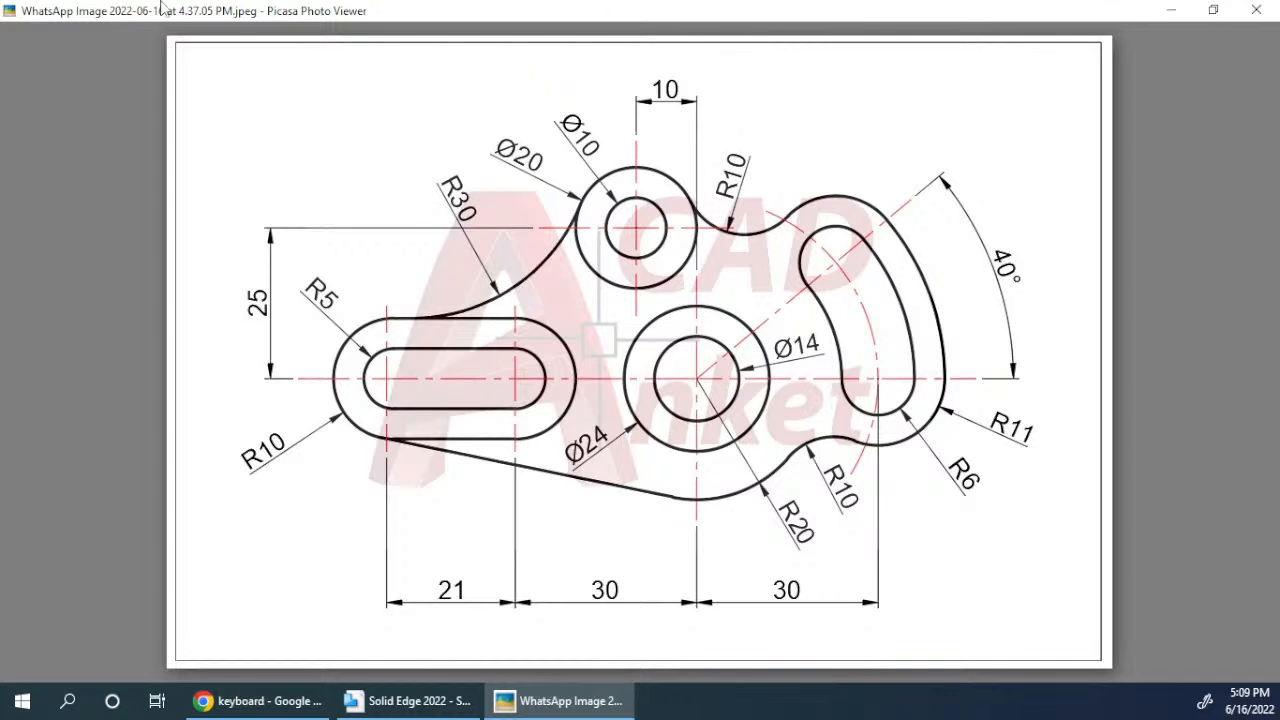
{"action": "key", "text": "alt+Tab"}
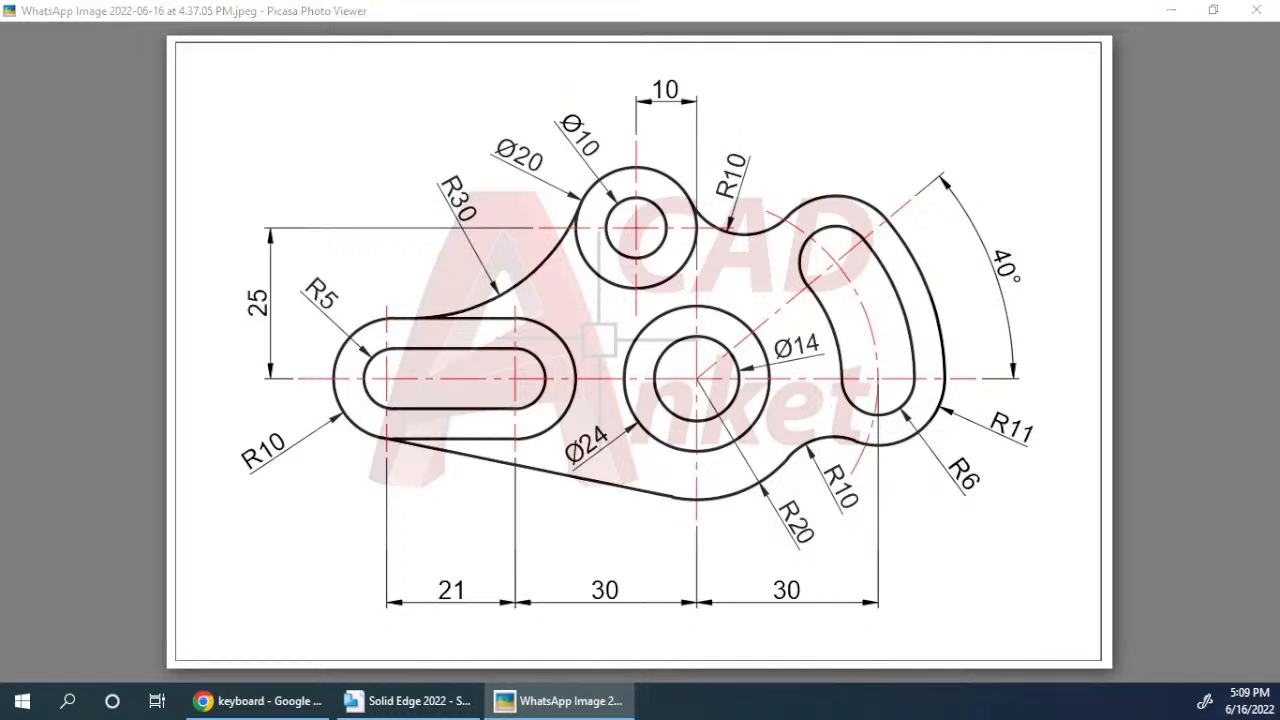